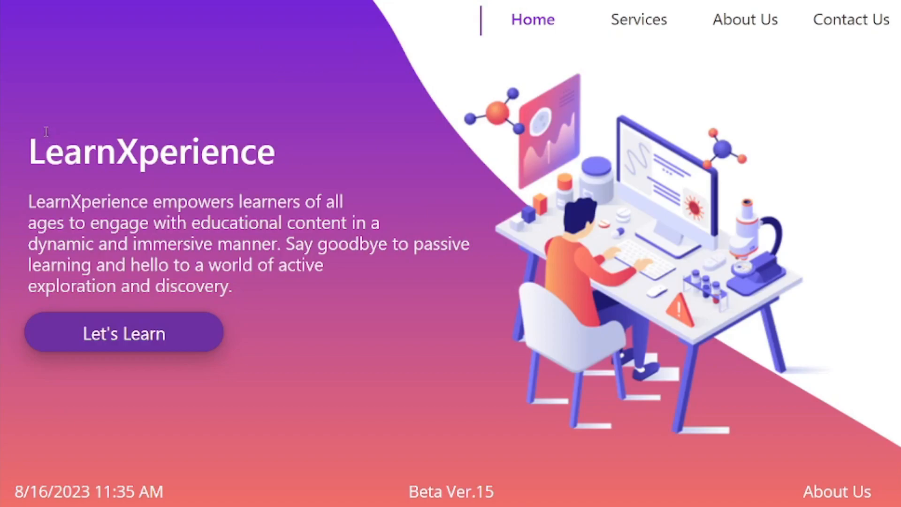
Examine the LearnXperience title and description, and try the Services, About Us, Contact Us and Home navigation items and Let's Learn
left_click_drag(28, 149, 284, 151)
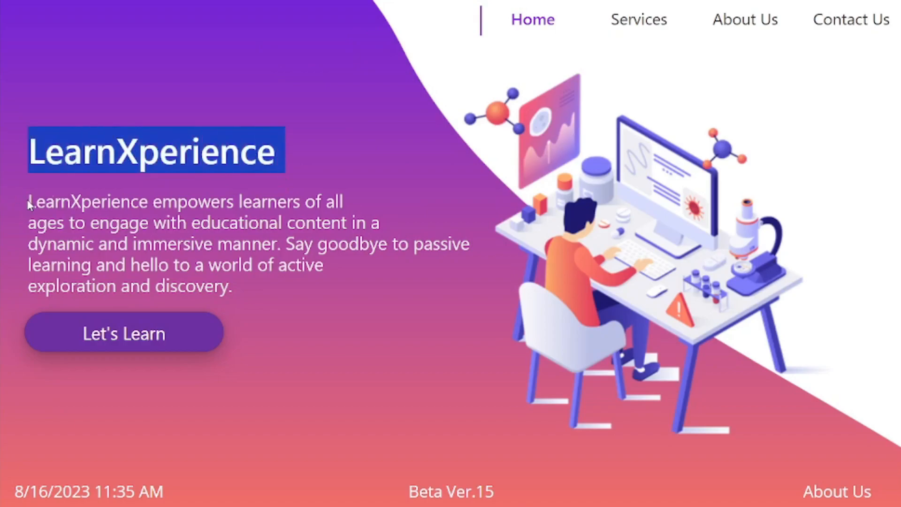
left_click_drag(232, 288, 29, 207)
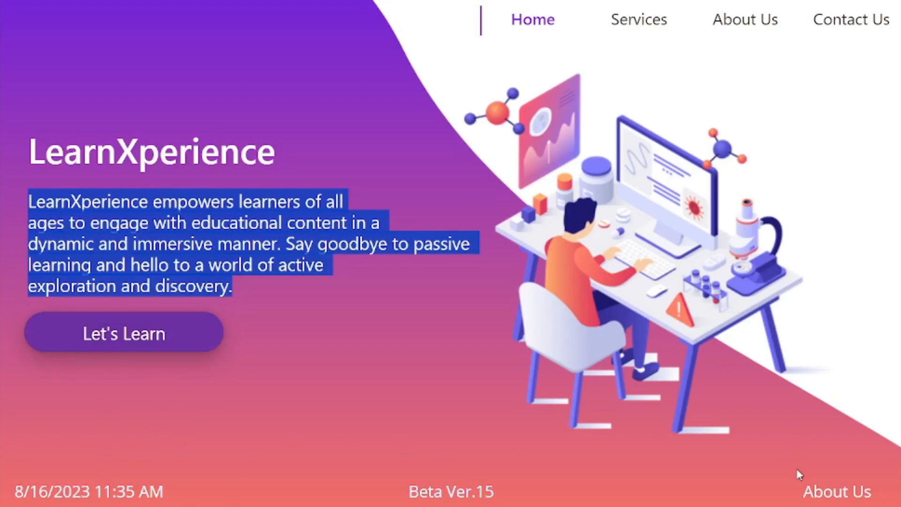
left_click(650, 21)
left_click(746, 19)
left_click(816, 22)
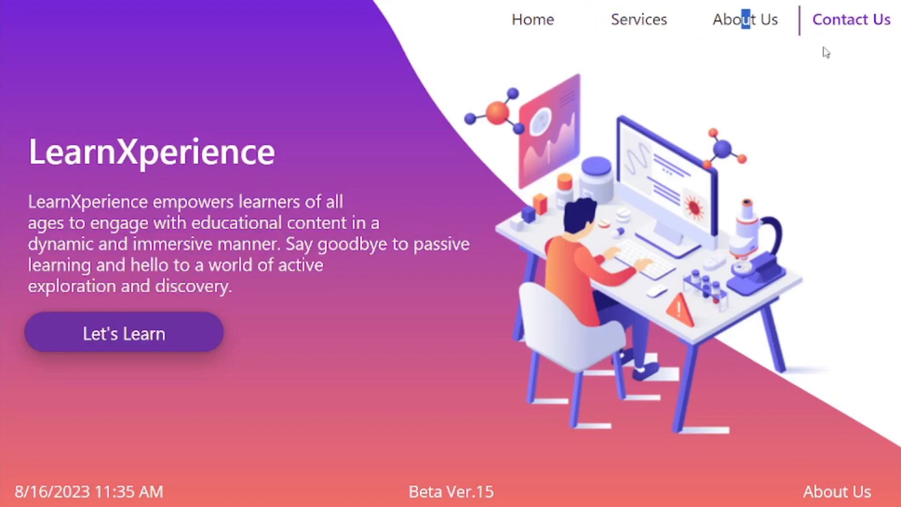
left_click(731, 27)
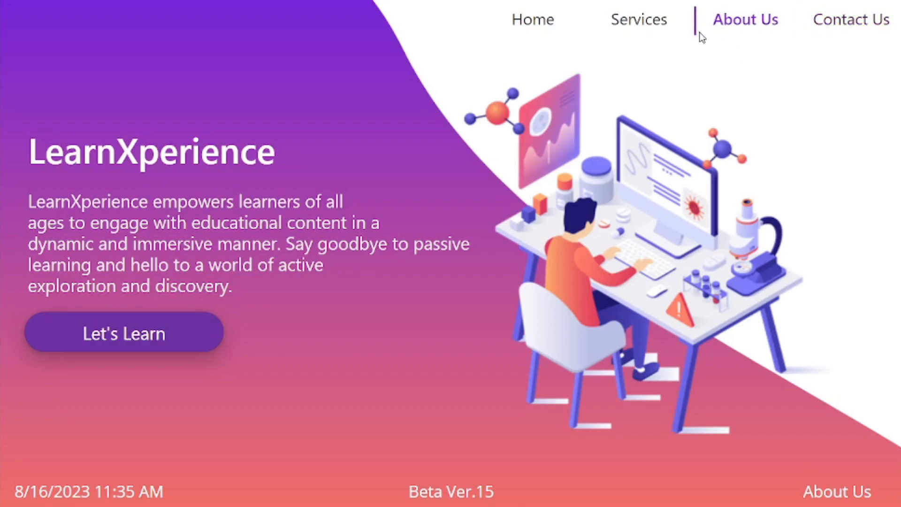
left_click(622, 21)
left_click(533, 18)
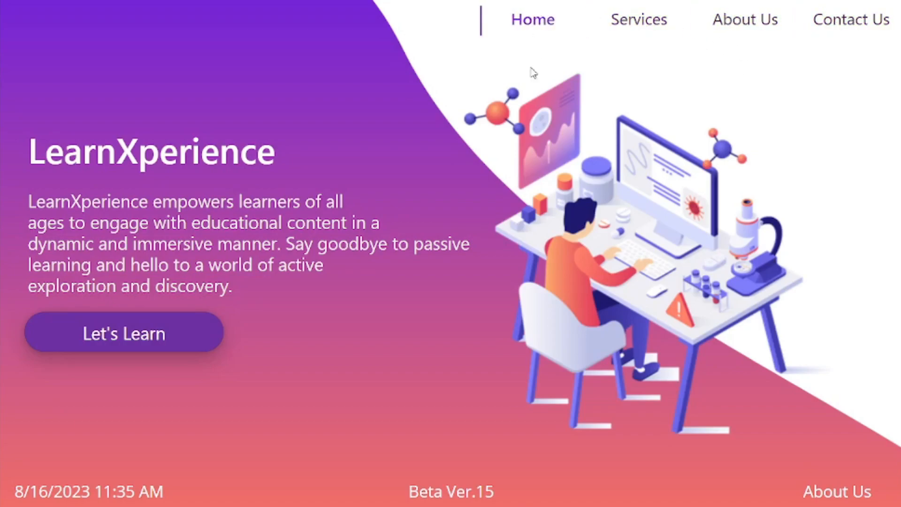
left_click(106, 342)
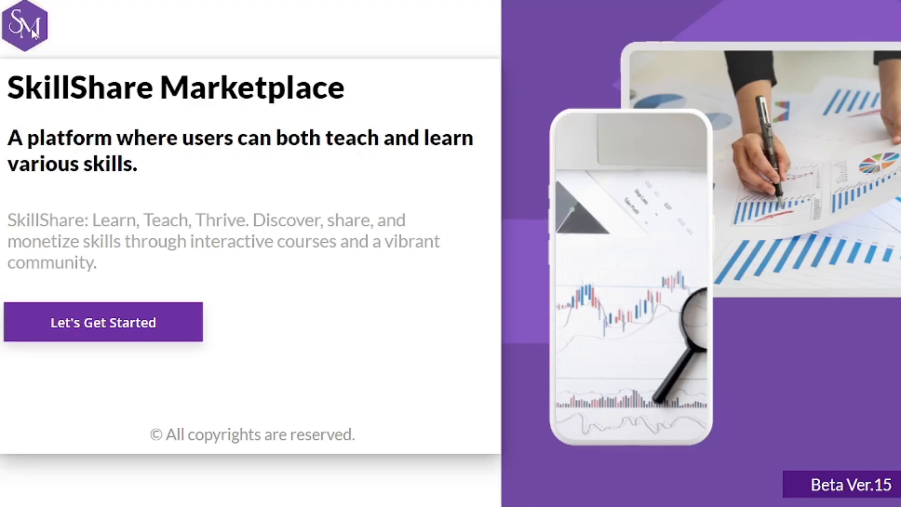
Examine the SkillShare Marketplace heading, tagline and description, and try the Let's Get Started action
left_click_drag(9, 84, 386, 85)
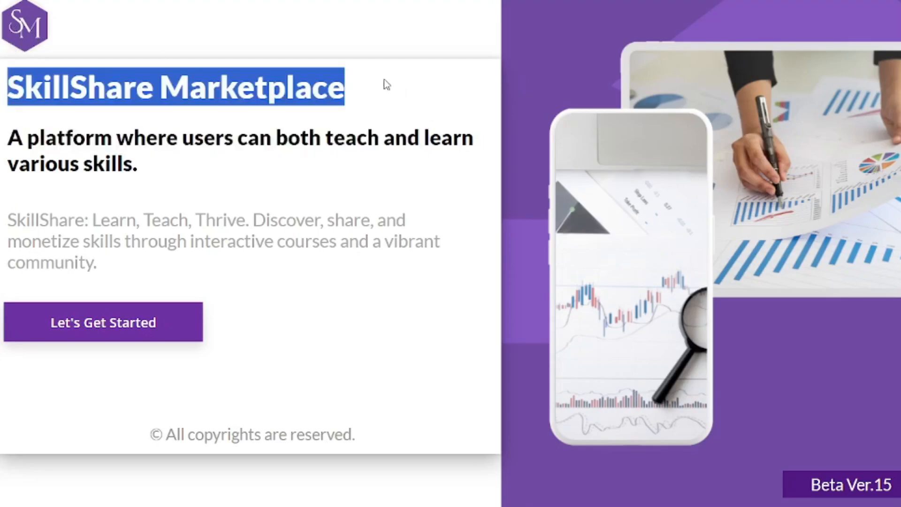
left_click(358, 89)
left_click_drag(2, 139, 158, 178)
left_click_drag(4, 221, 143, 269)
left_click(135, 272)
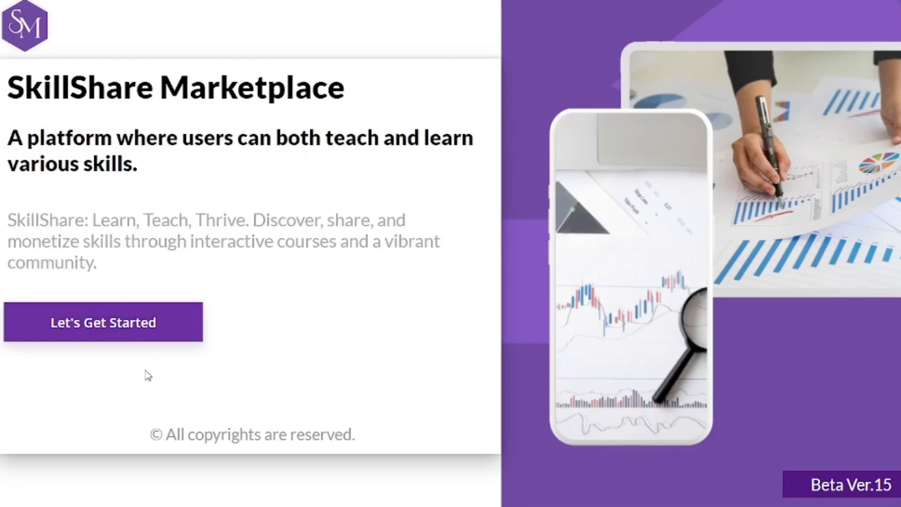
left_click(143, 337)
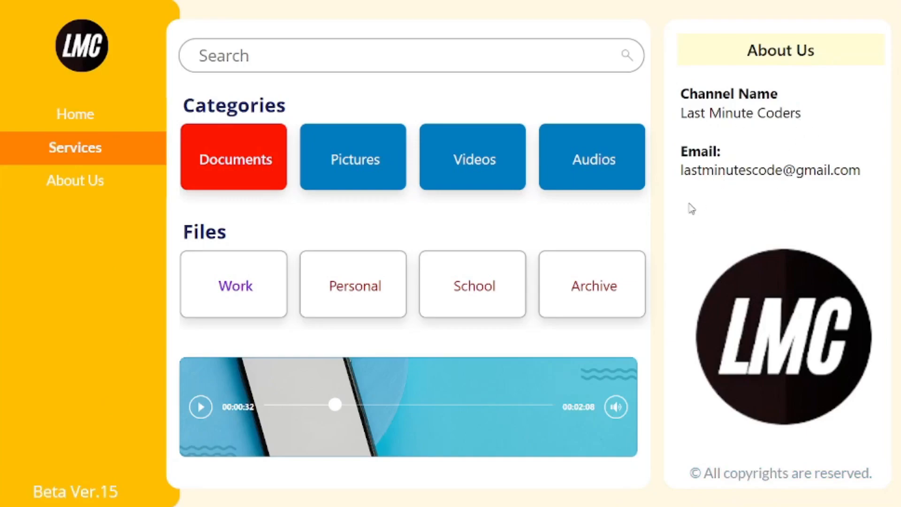
Examine the channel name and email details under About Us, and try playing the audio player on the dashboard screen
left_click_drag(679, 89, 796, 114)
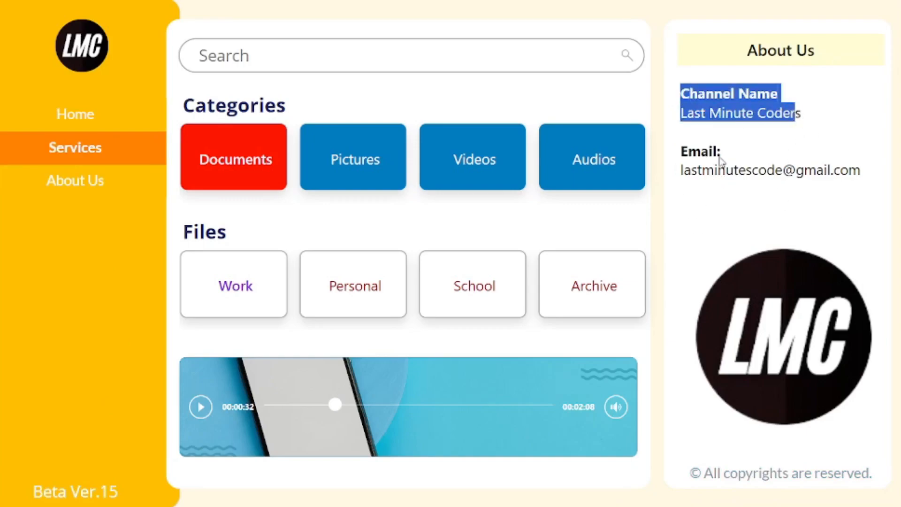
left_click_drag(687, 151, 786, 181)
left_click(807, 210)
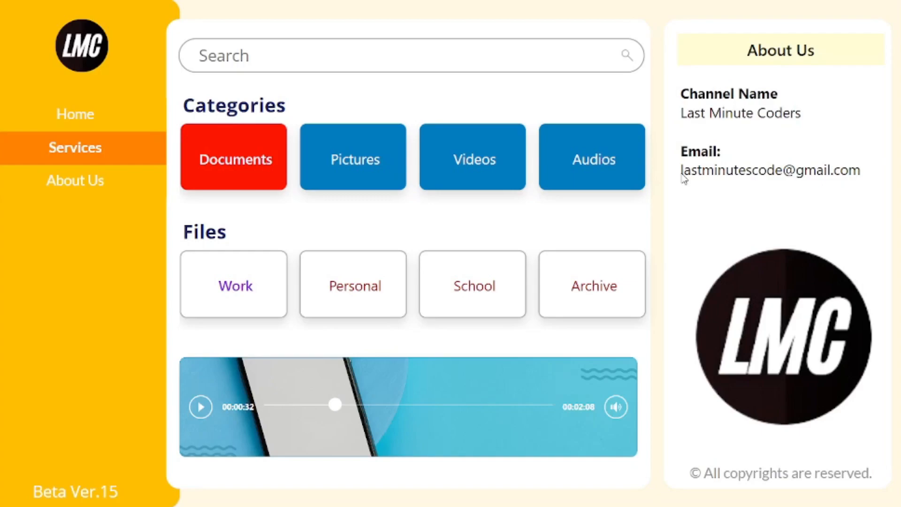
left_click_drag(683, 178, 868, 172)
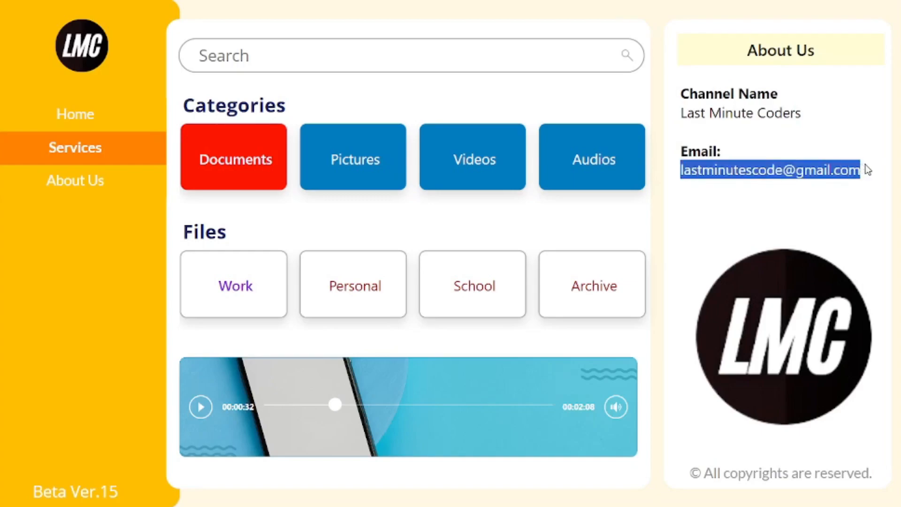
left_click(865, 179)
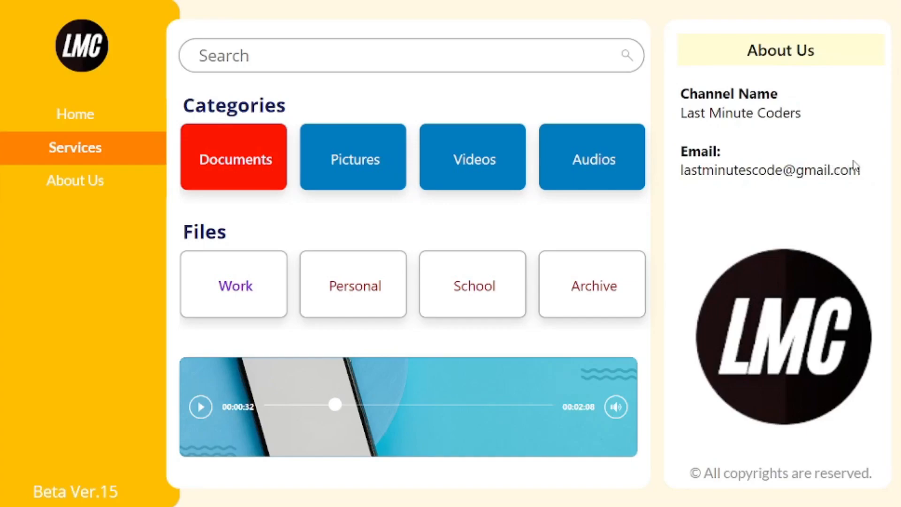
left_click_drag(867, 174, 845, 191)
left_click(773, 214)
left_click(200, 407)
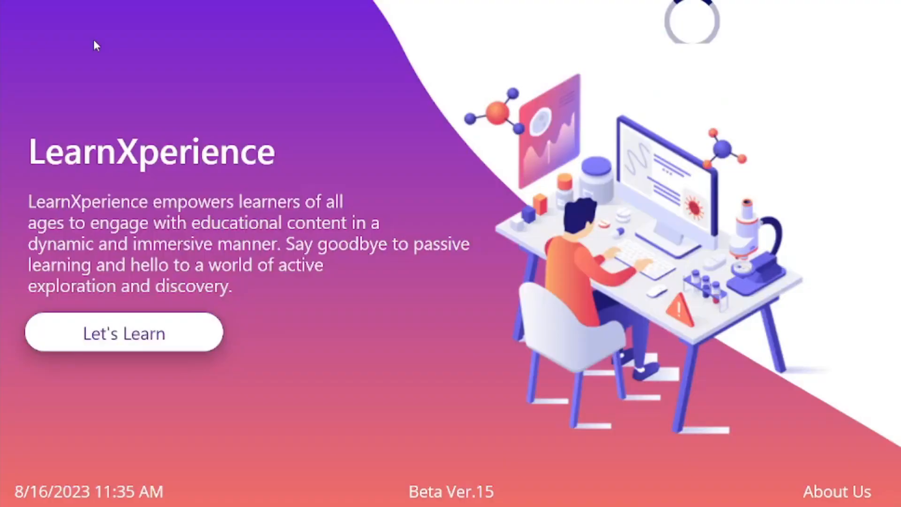
Switch to Canva and create a blank YouTube Thumbnail design
left_click(95, 43)
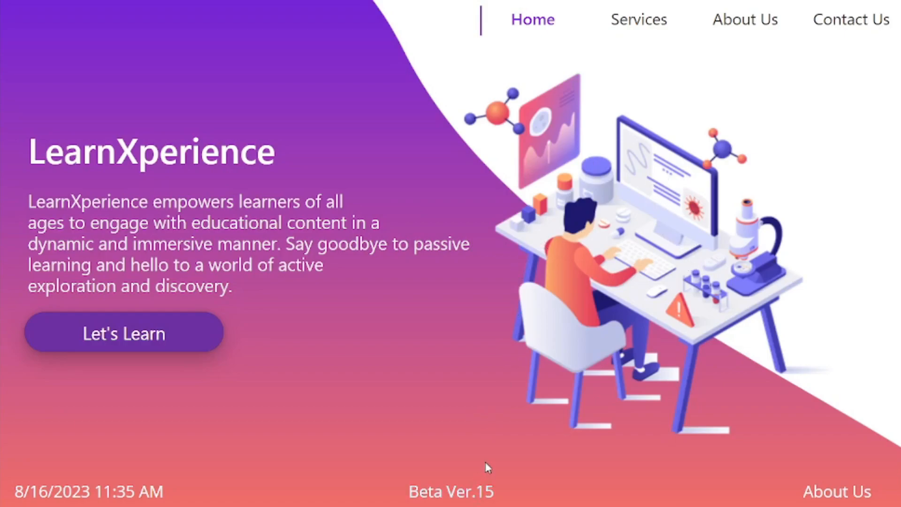
left_click(368, 446)
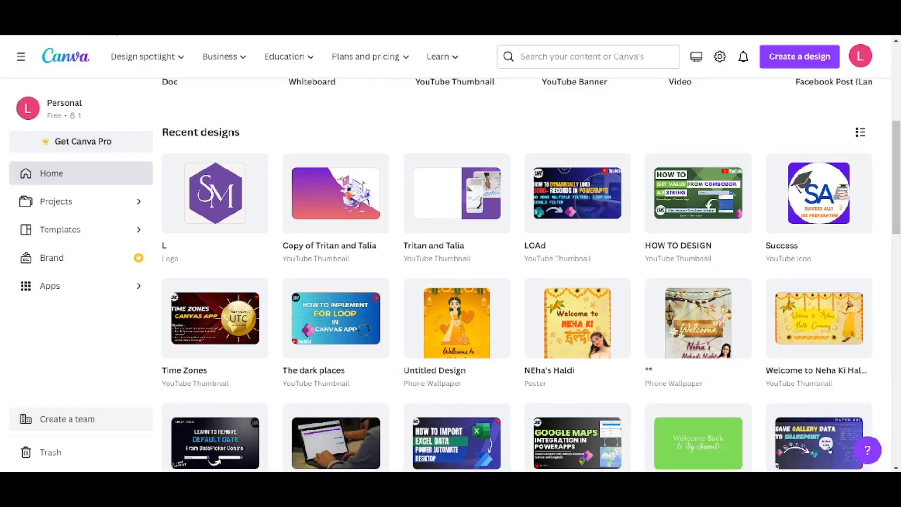
scroll(350, 185, "up", 4)
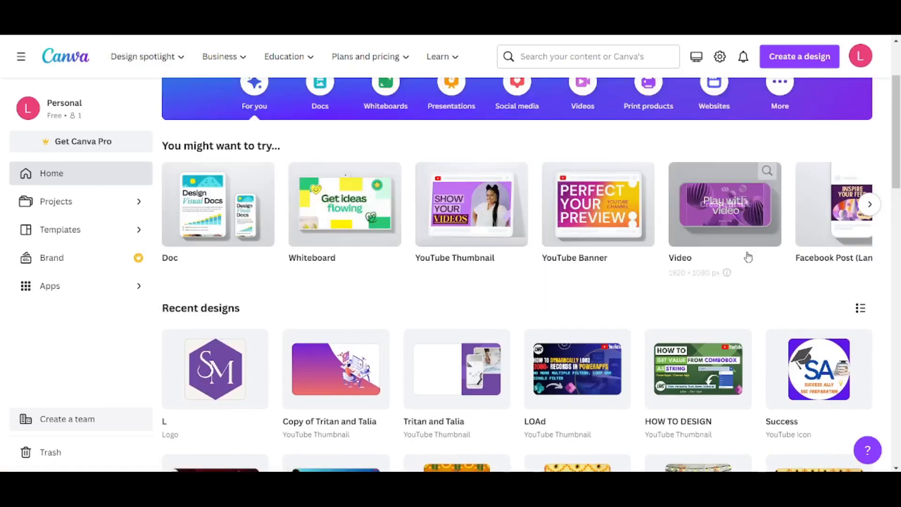
scroll(748, 257, "up", 3)
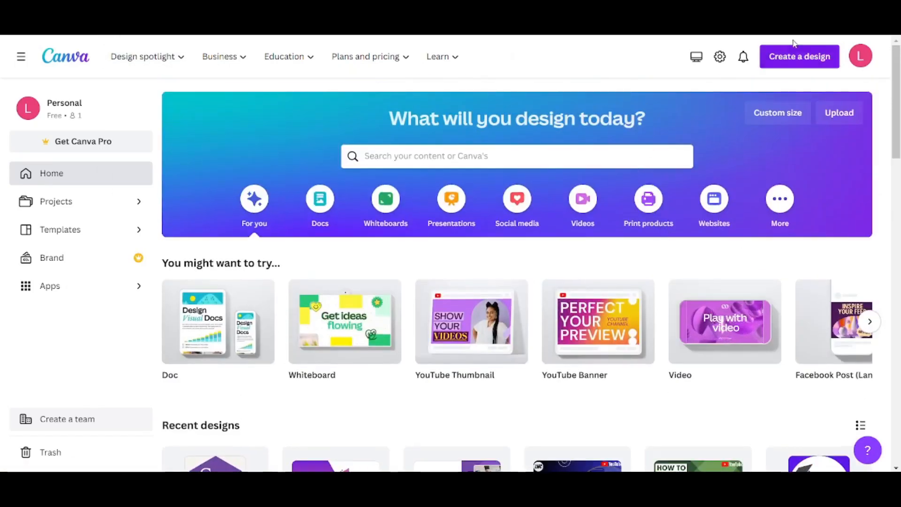
left_click(793, 62)
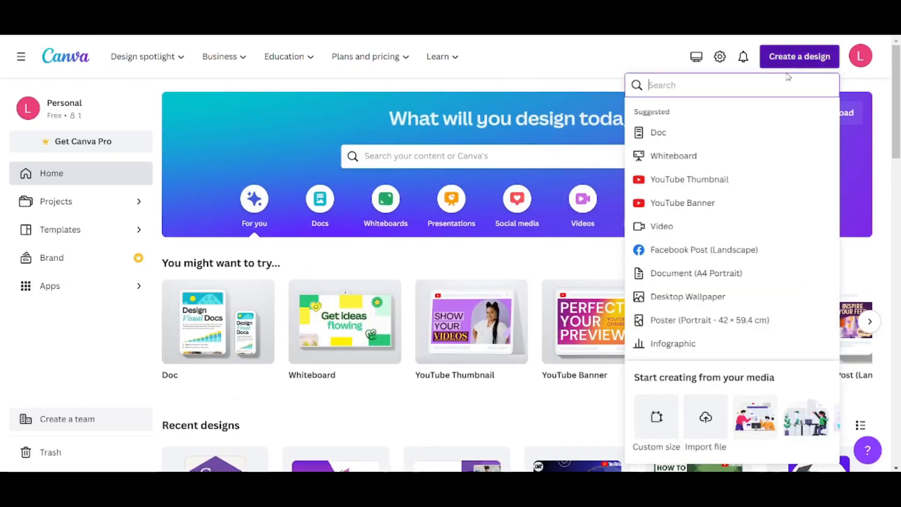
left_click(746, 189)
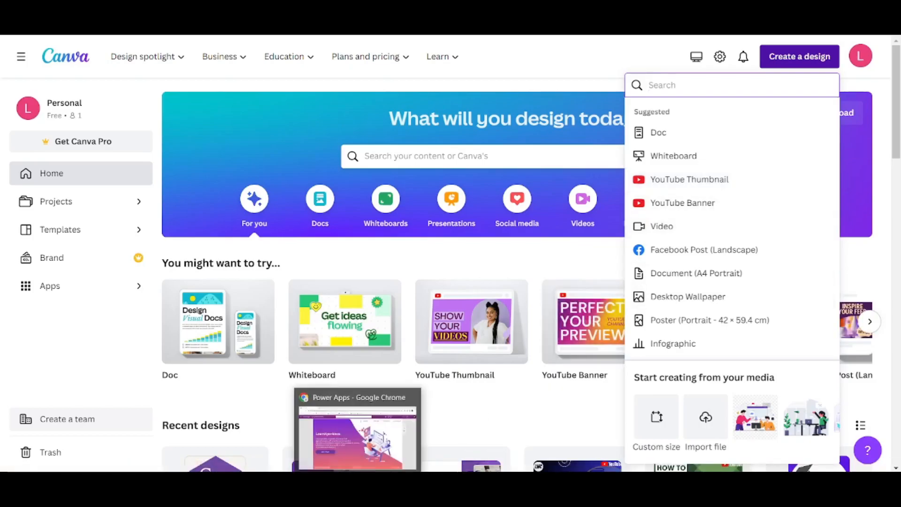
left_click(358, 491)
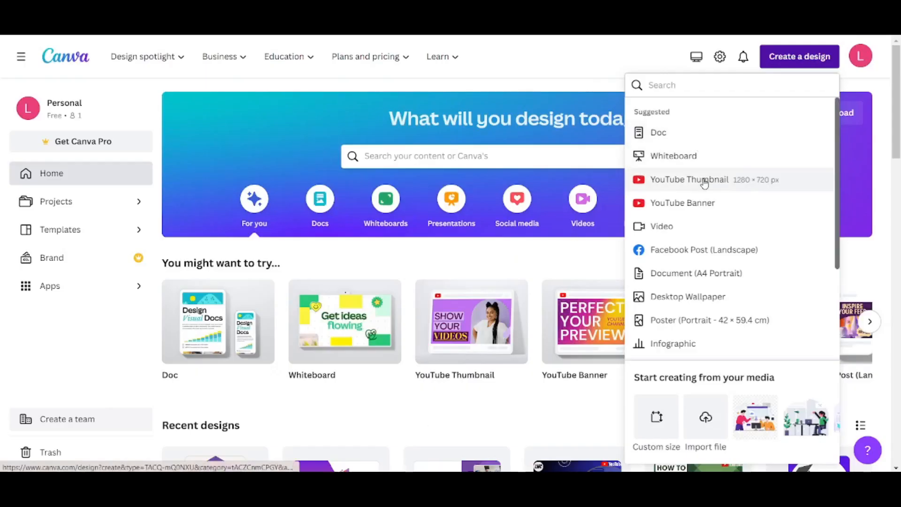
left_click(703, 182)
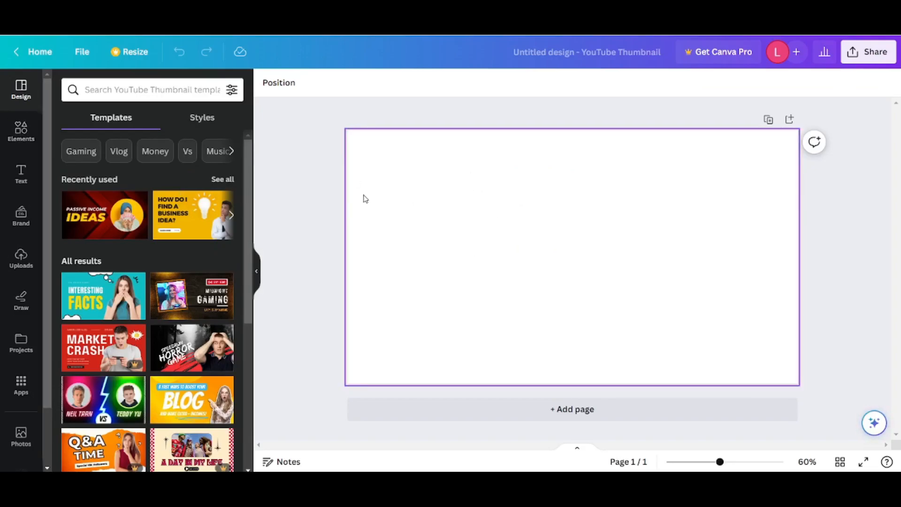
Insert the recently used purple-to-green gradient blob, enlarge it beyond the page edges and place it over the right part of the page
left_click(14, 131)
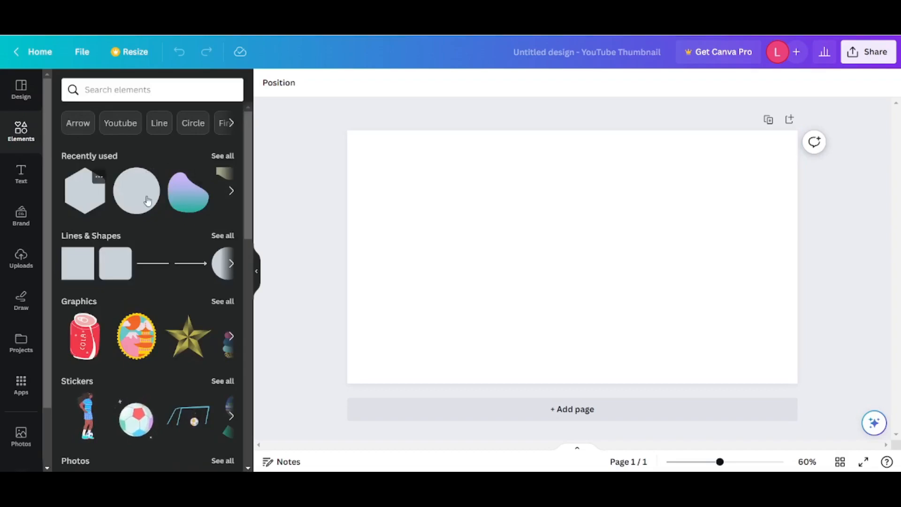
left_click(185, 212)
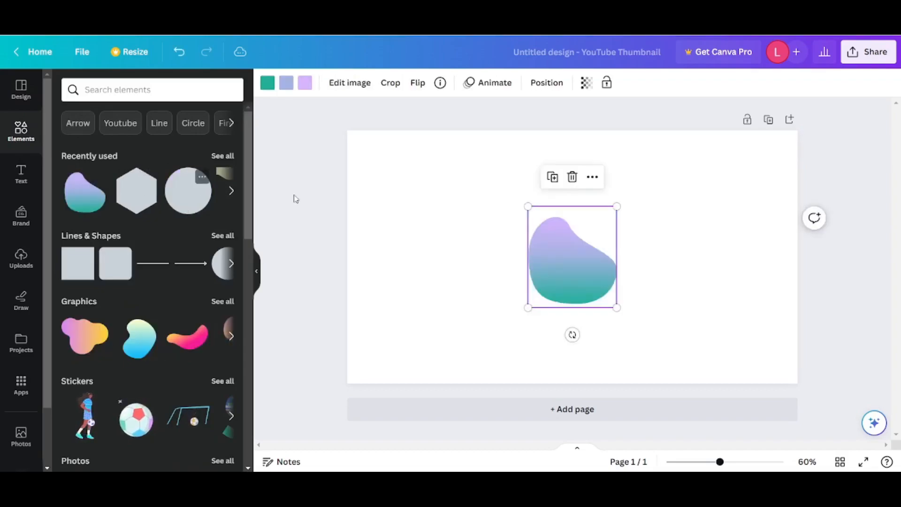
left_click_drag(529, 207, 414, 204)
left_click_drag(508, 304, 809, 421)
left_click_drag(513, 280, 461, 221)
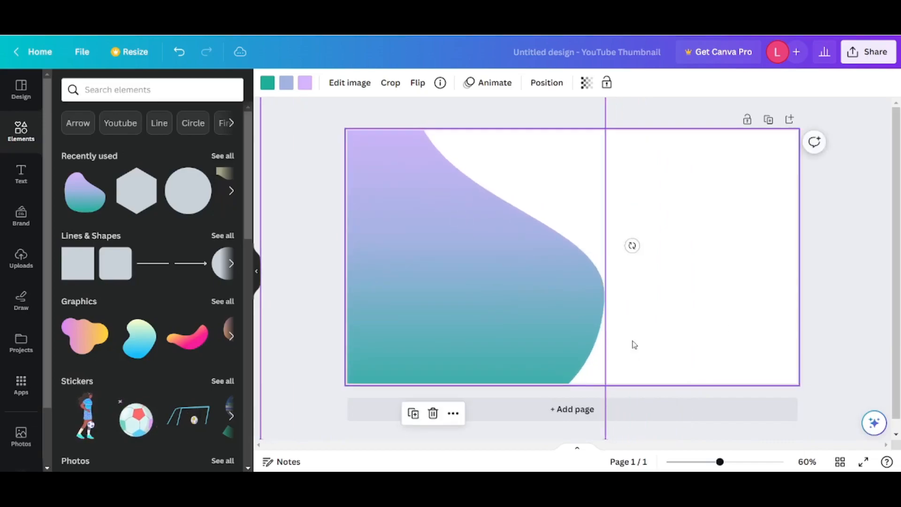
left_click_drag(604, 430, 753, 443)
left_click_drag(620, 308, 885, 149)
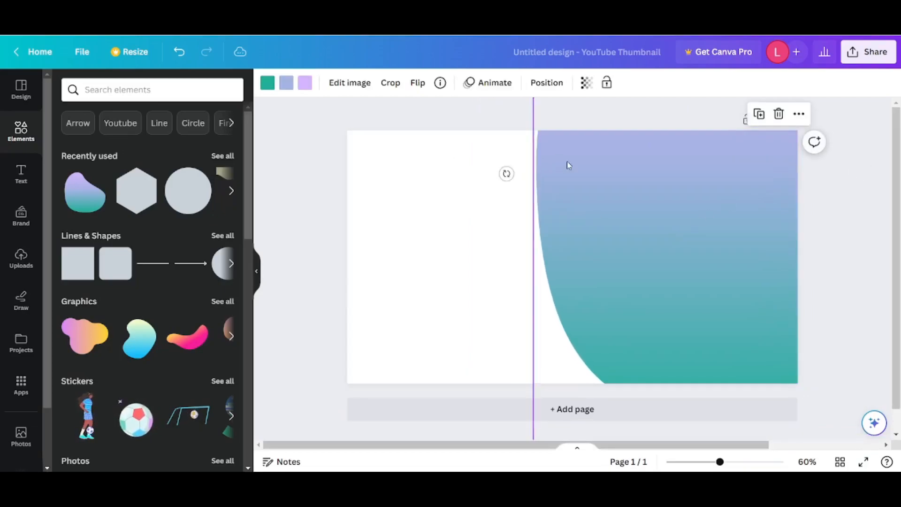
Recolour the blob's gradient, changing the green to dark violet and the blue to orange from the default solid colours
left_click(267, 83)
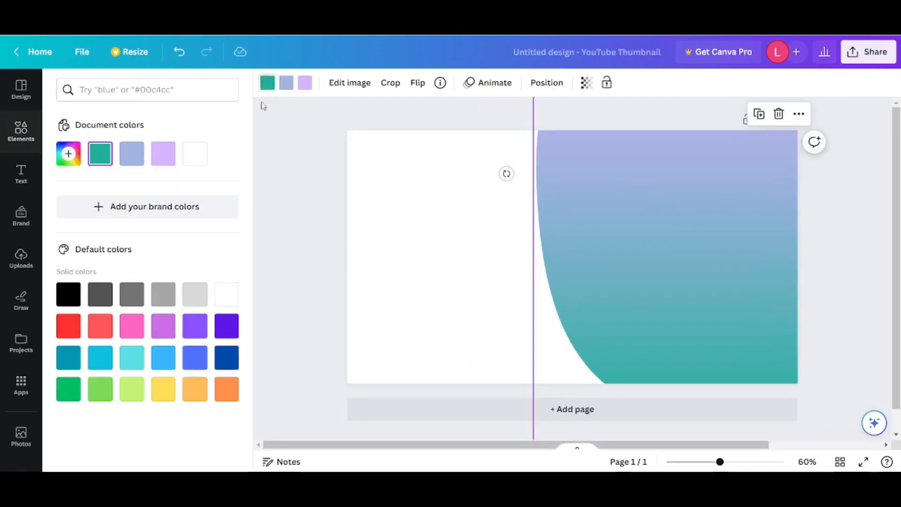
left_click(229, 328)
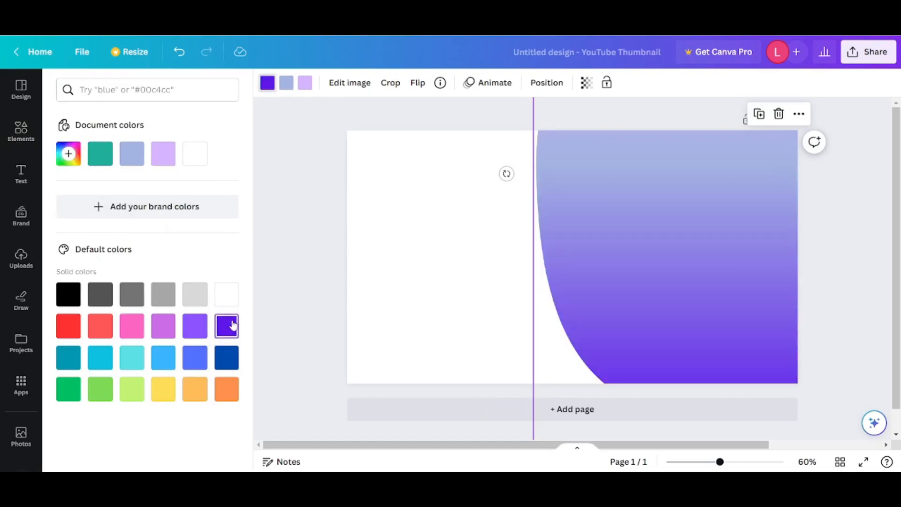
left_click(286, 82)
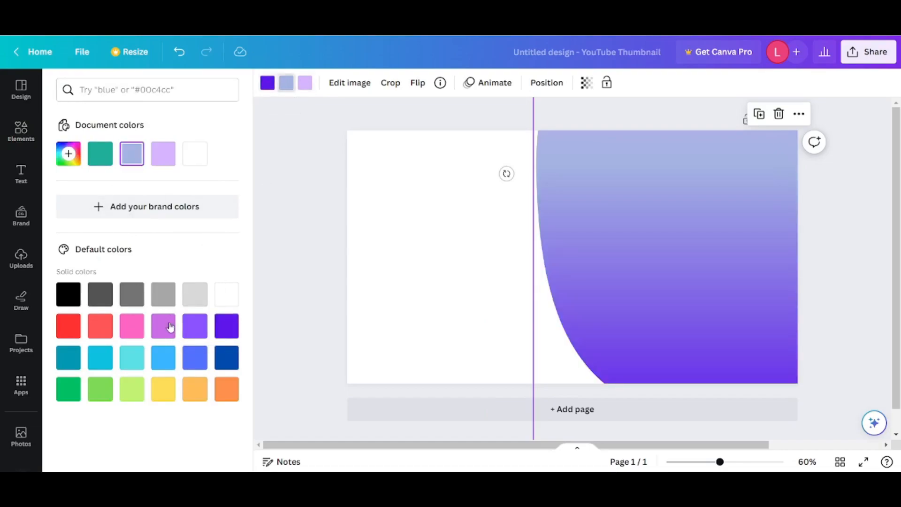
left_click(164, 388)
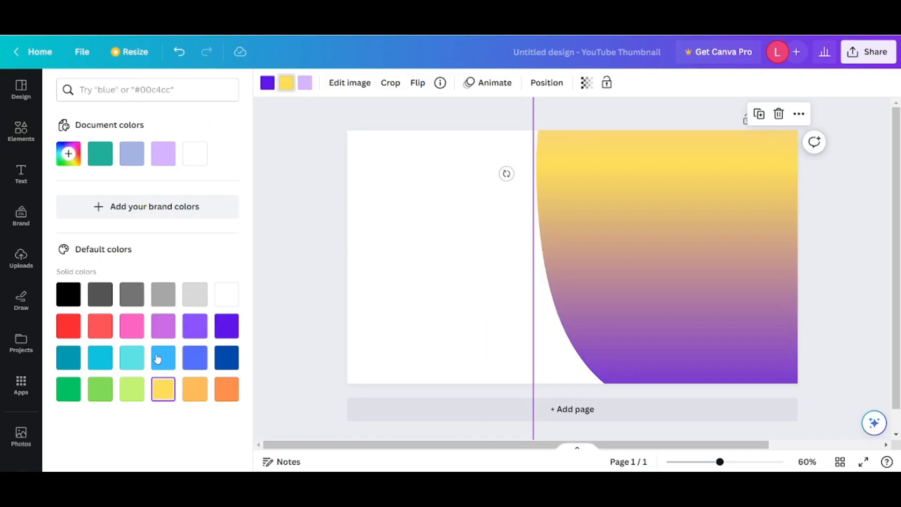
left_click(157, 359)
left_click(132, 359)
left_click(101, 392)
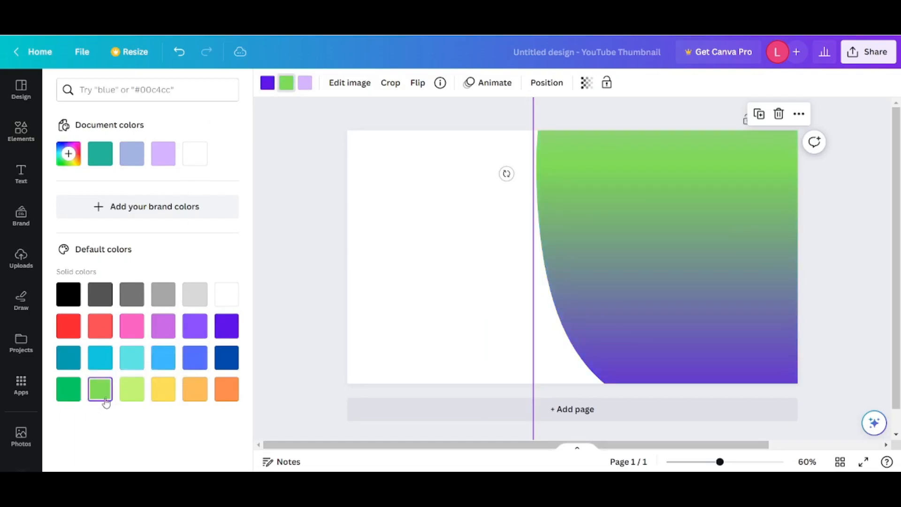
left_click(225, 391)
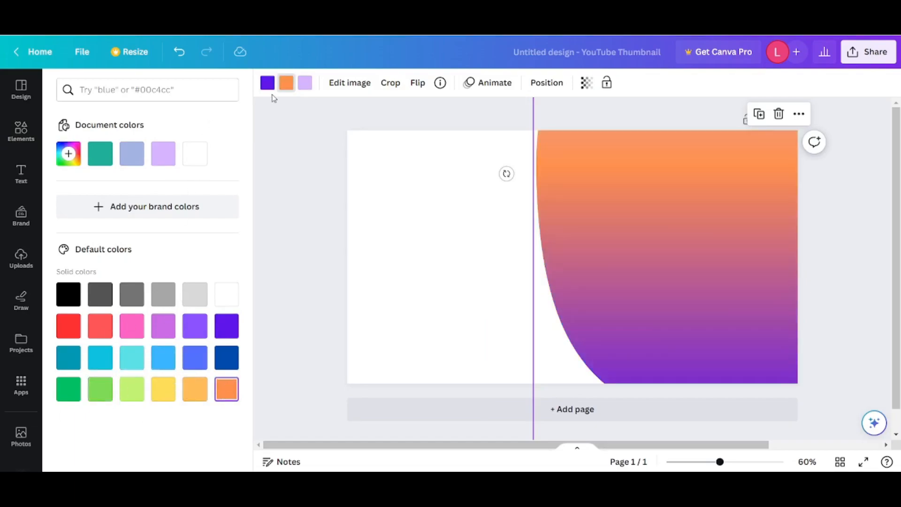
Change the blob's light purple gradient colour to the medium violet from the default solid colours
left_click(305, 82)
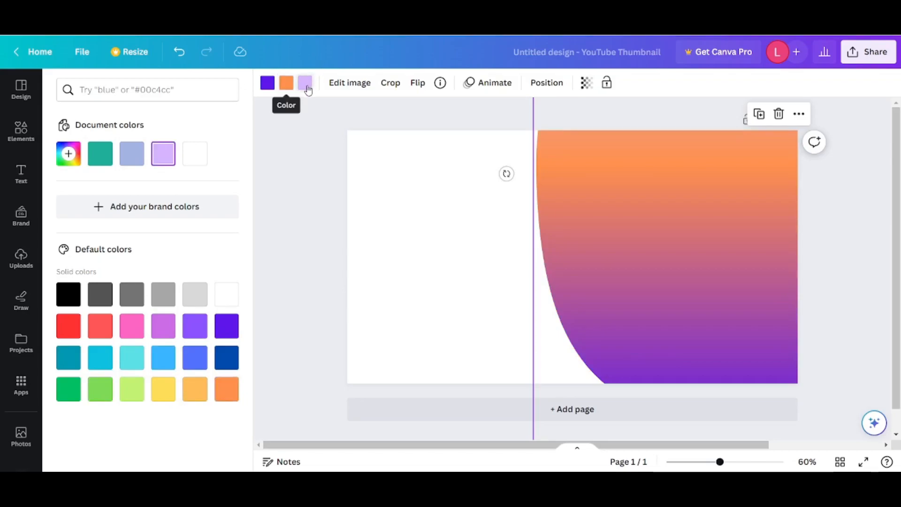
left_click(304, 83)
left_click(305, 83)
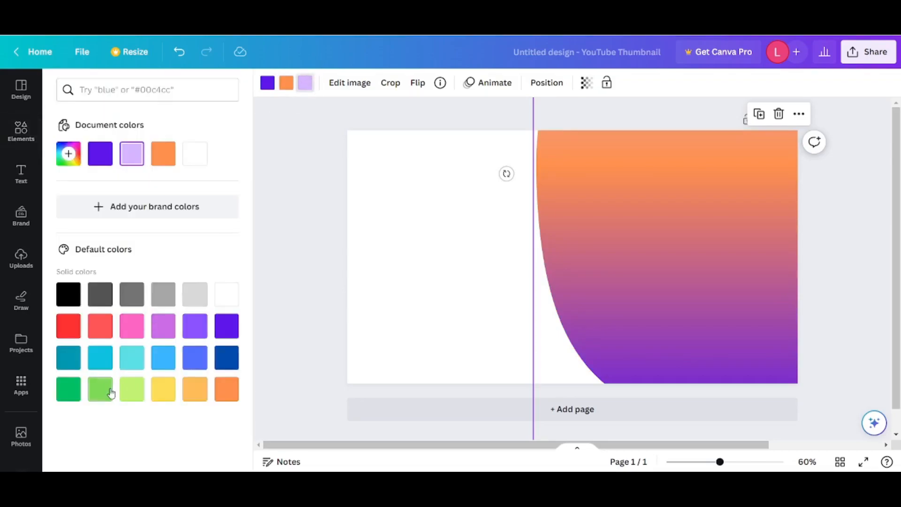
left_click(75, 393)
left_click(132, 389)
left_click(201, 329)
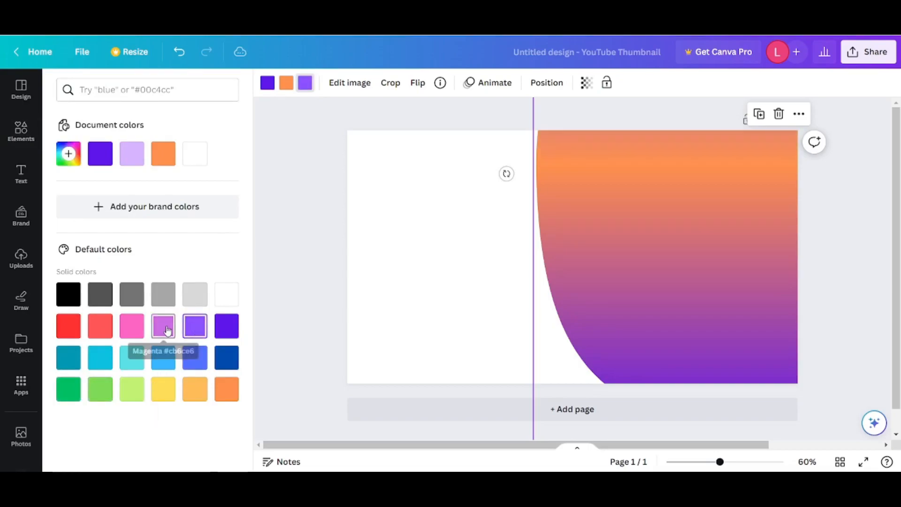
Try other default solid colours for the blob's medium violet gradient colour, finish with red and deselect the blob
left_click(233, 361)
left_click(73, 298)
left_click(74, 334)
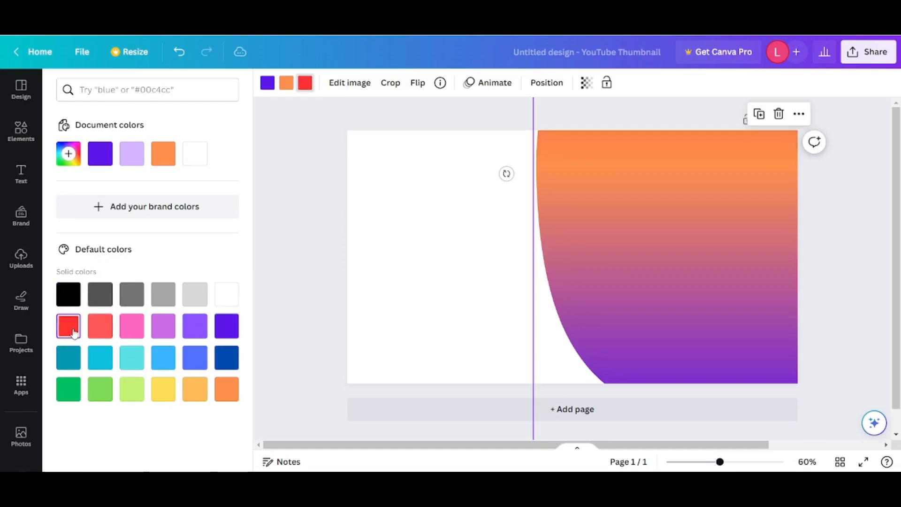
left_click(287, 261)
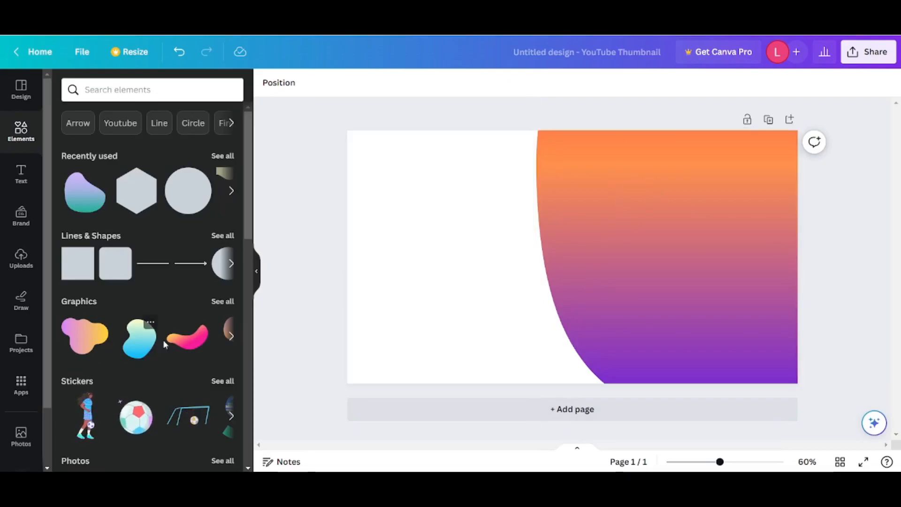
Try the recommended blue-to-pink blob graphic at a smaller size in the page's lower-left corner and delete it
left_click(120, 90)
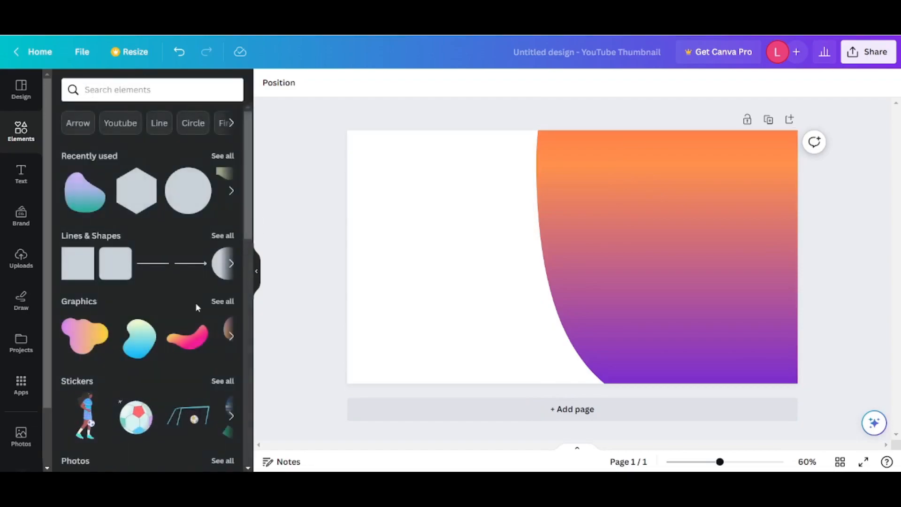
left_click(224, 300)
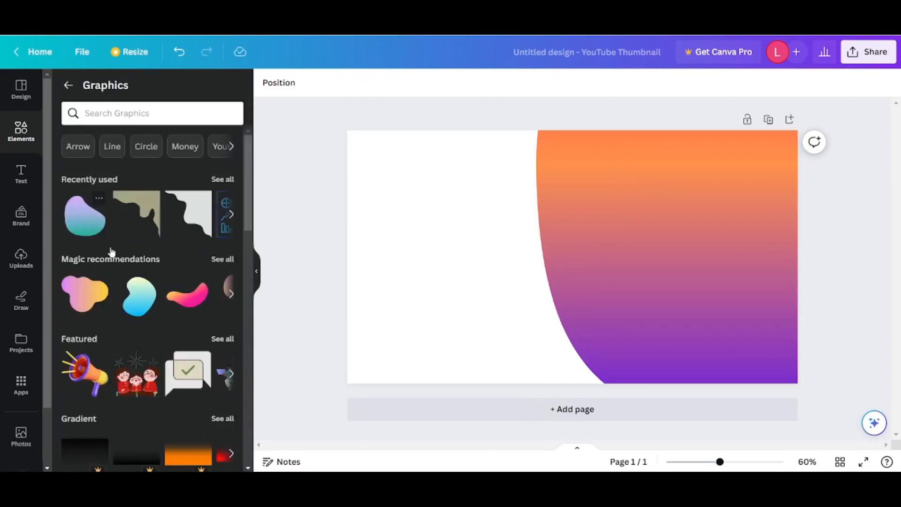
left_click(230, 294)
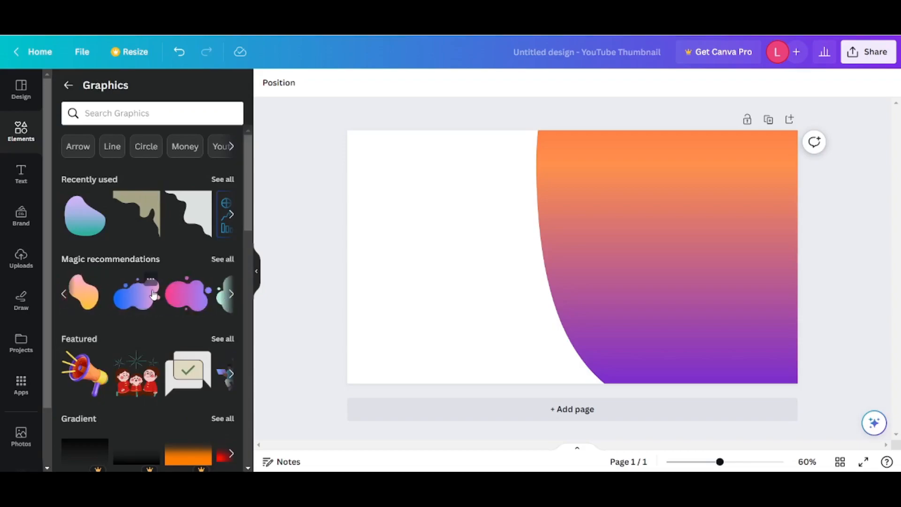
left_click(153, 294)
left_click_drag(570, 260, 434, 331)
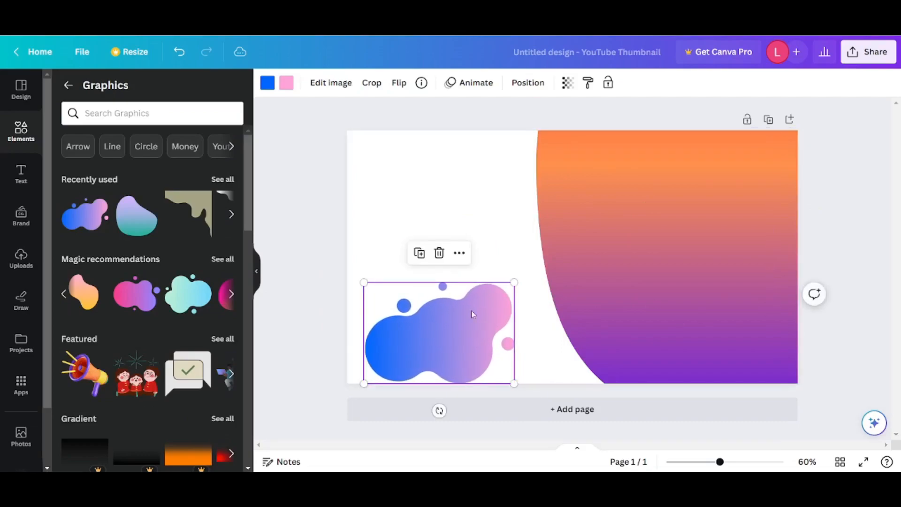
left_click_drag(514, 283, 409, 358)
key("Delete")
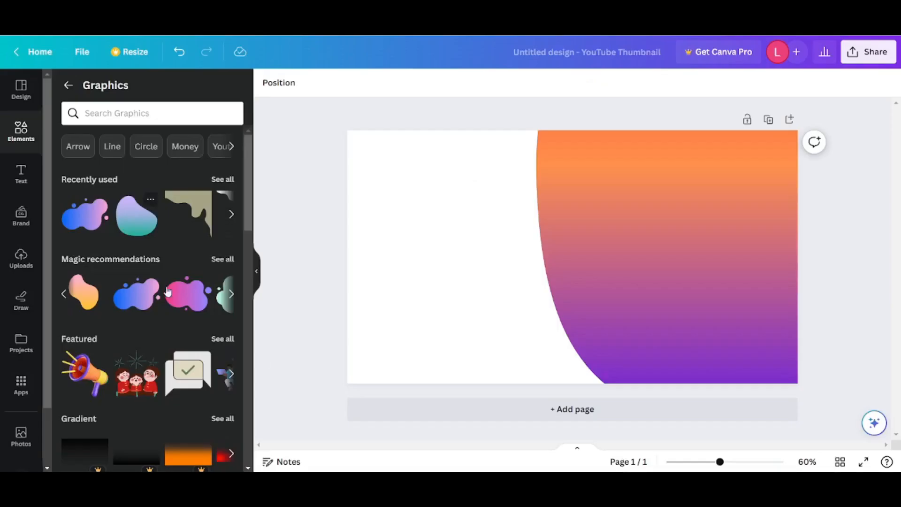
Search the graphics for "HEATH" and look through the results for a suitable health illustration
scroll(155, 345, "down", 2)
scroll(118, 211, "up", 2)
left_click(100, 112)
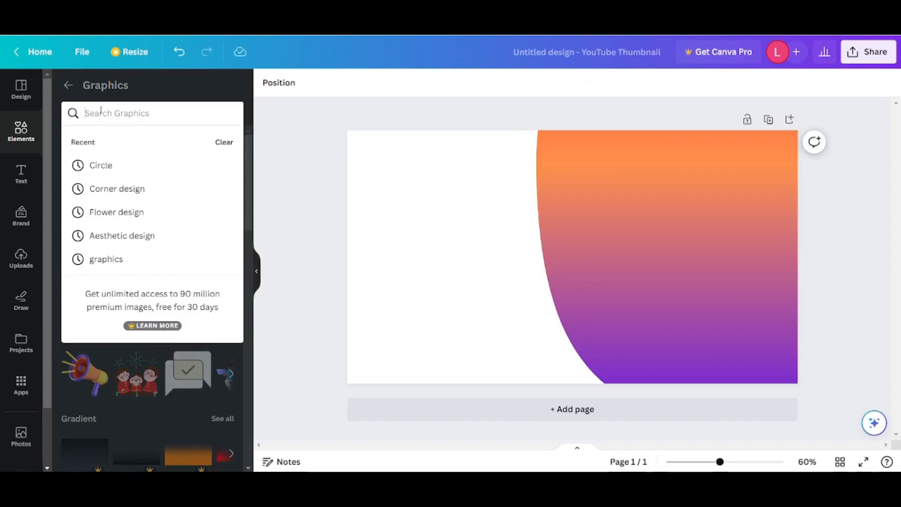
type("HEATH")
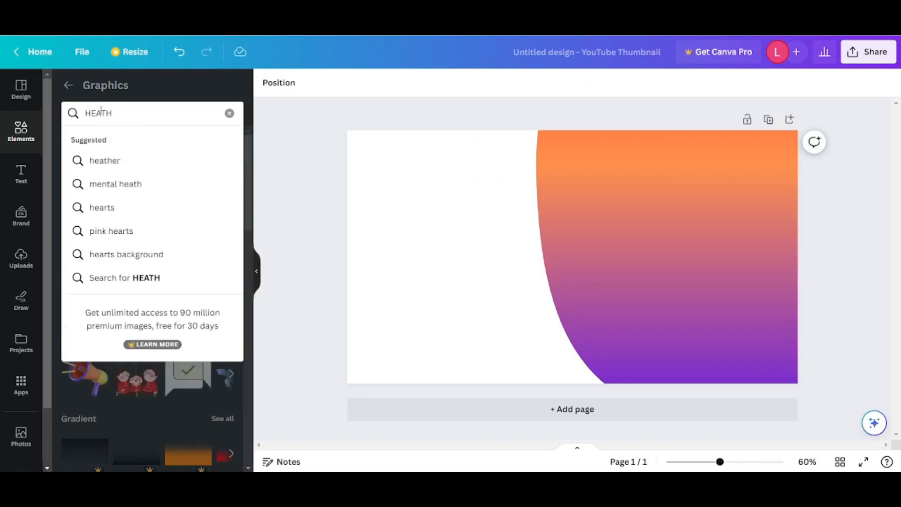
key("Return")
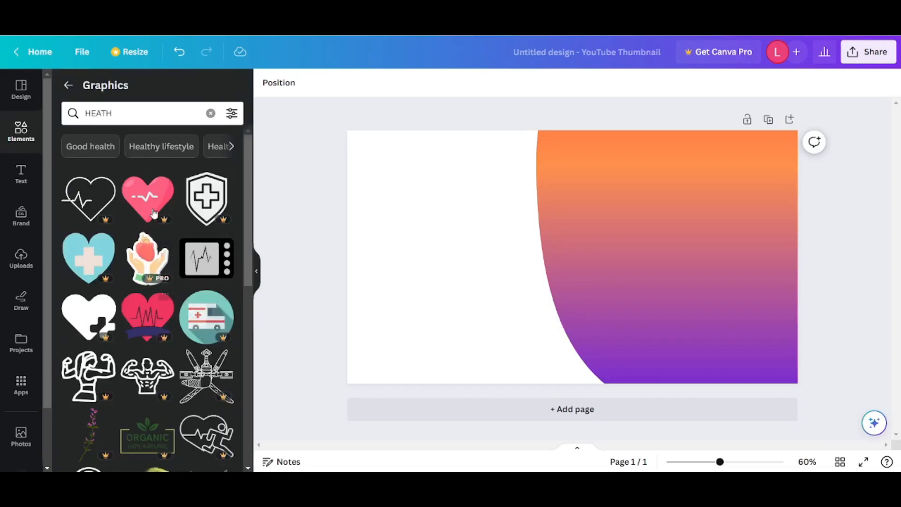
scroll(148, 296, "down", 7)
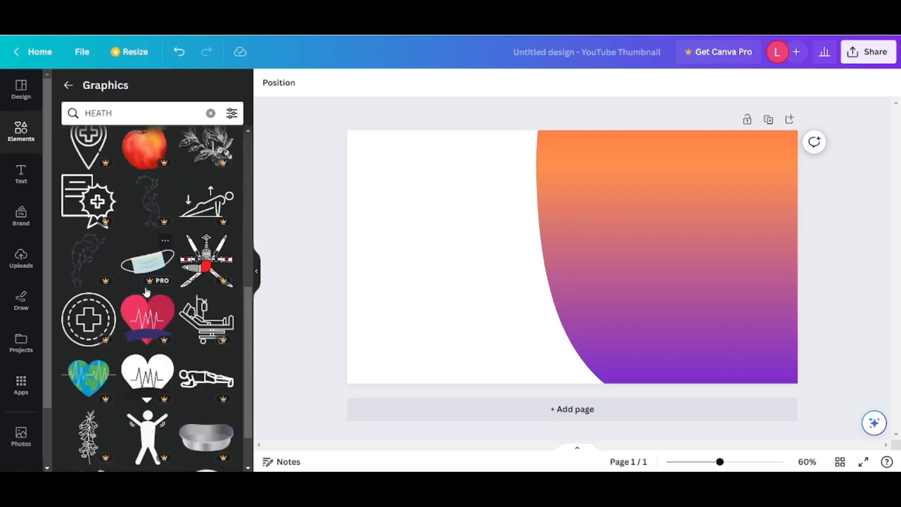
scroll(141, 282, "down", 5)
scroll(140, 305, "down", 5)
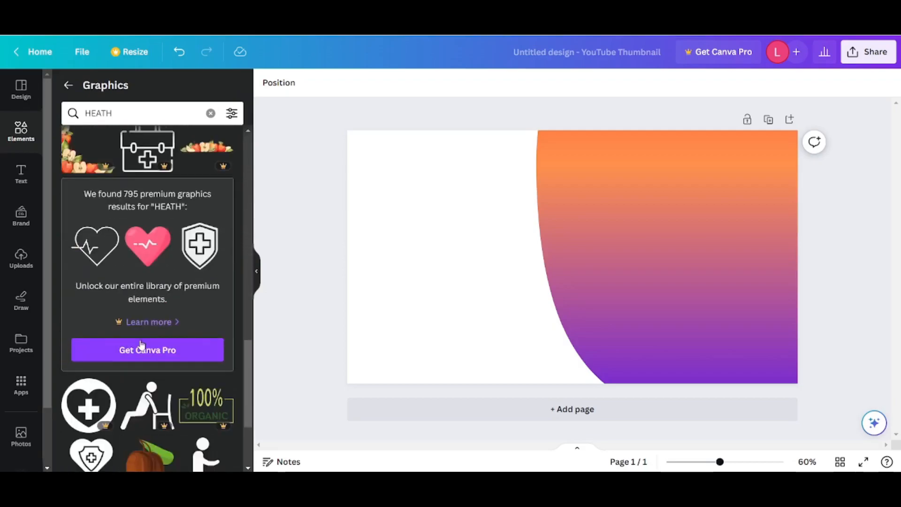
scroll(144, 338, "down", 3)
scroll(144, 338, "down", 3)
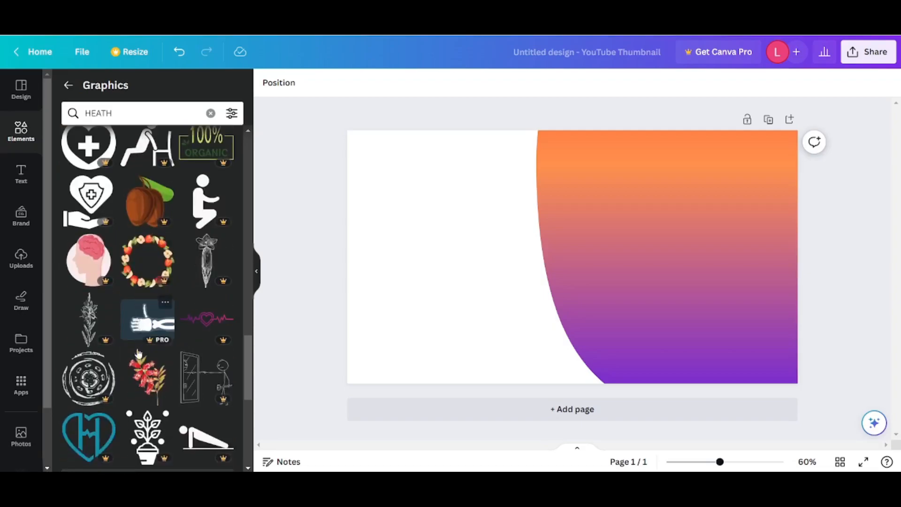
scroll(141, 282, "up", 20)
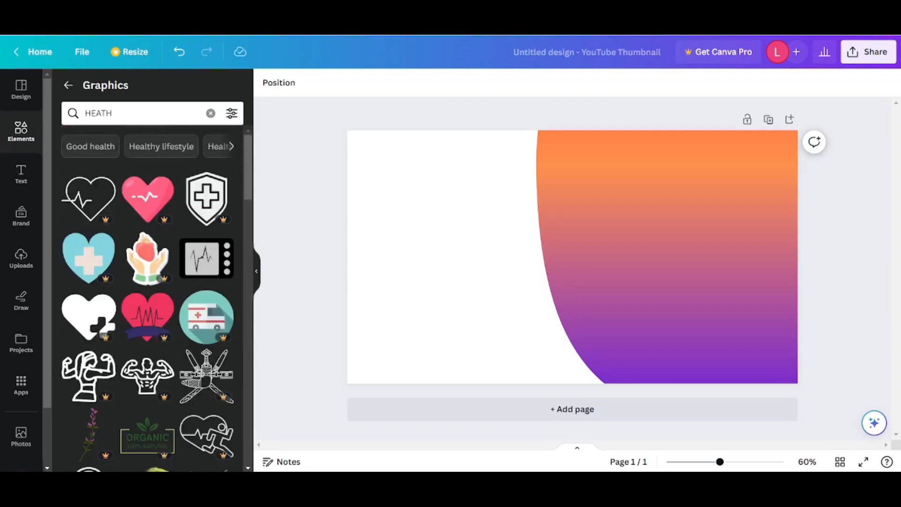
Switch to Google in a new browser tab, search for "heath sector svg images" and look through the image results
key("ctrl+t")
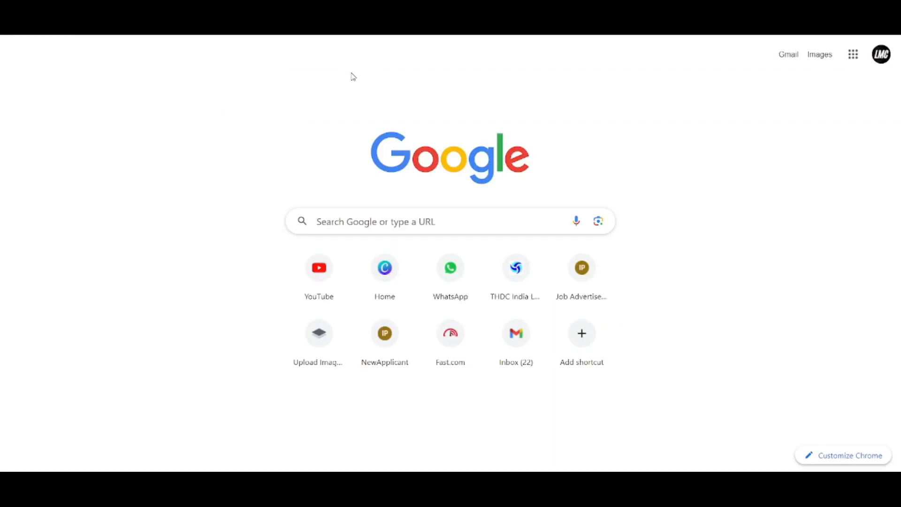
type("heath")
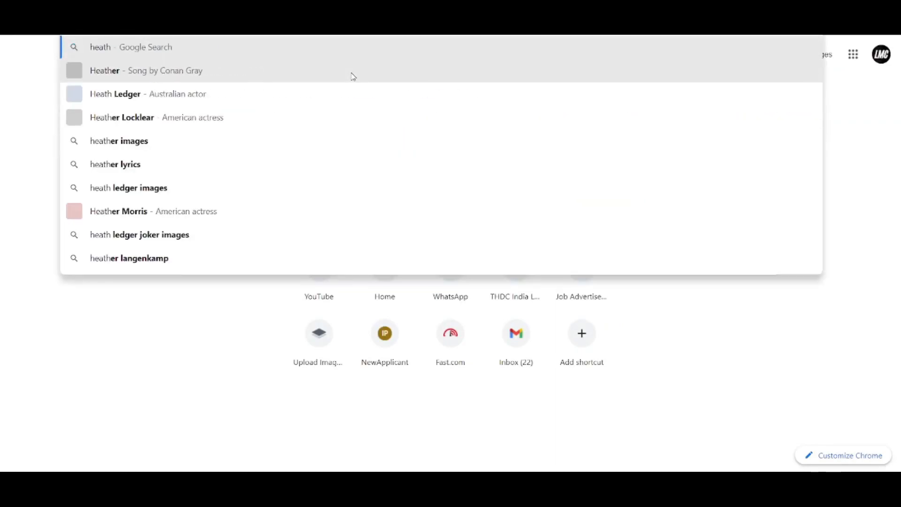
type(" sector")
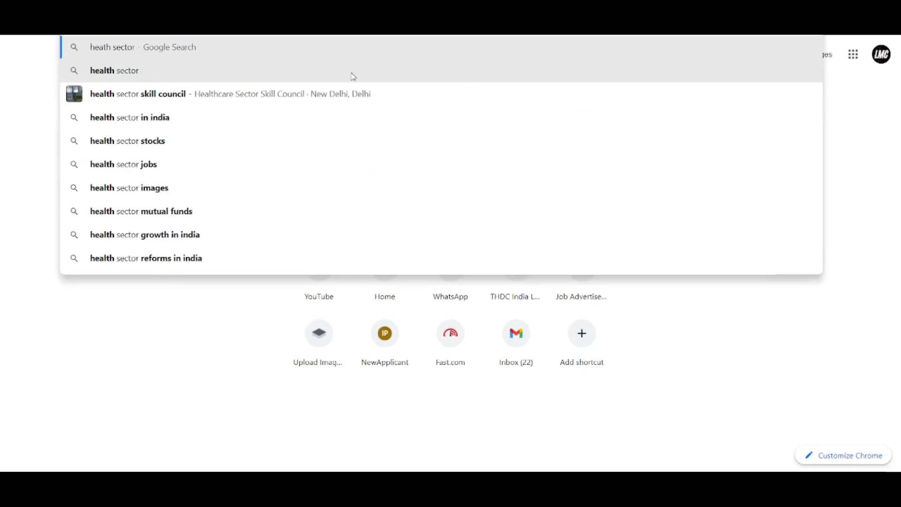
type(" svg images")
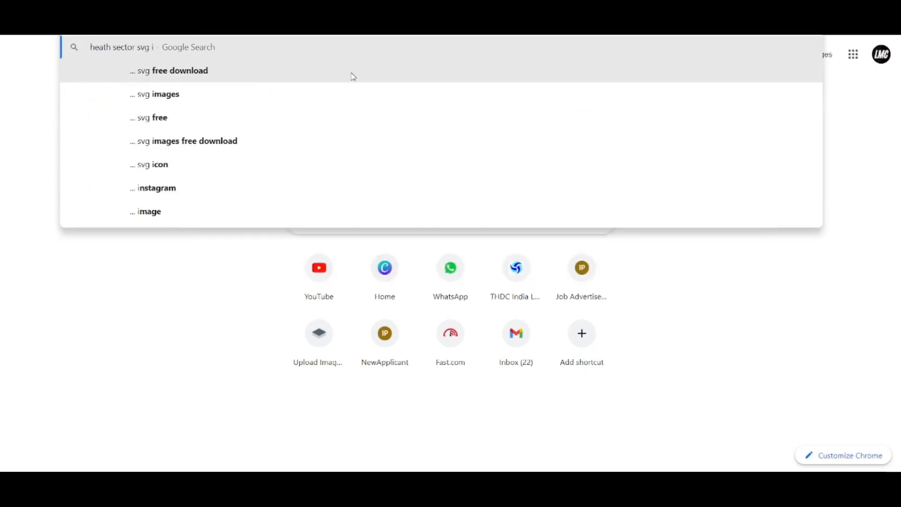
key("Return")
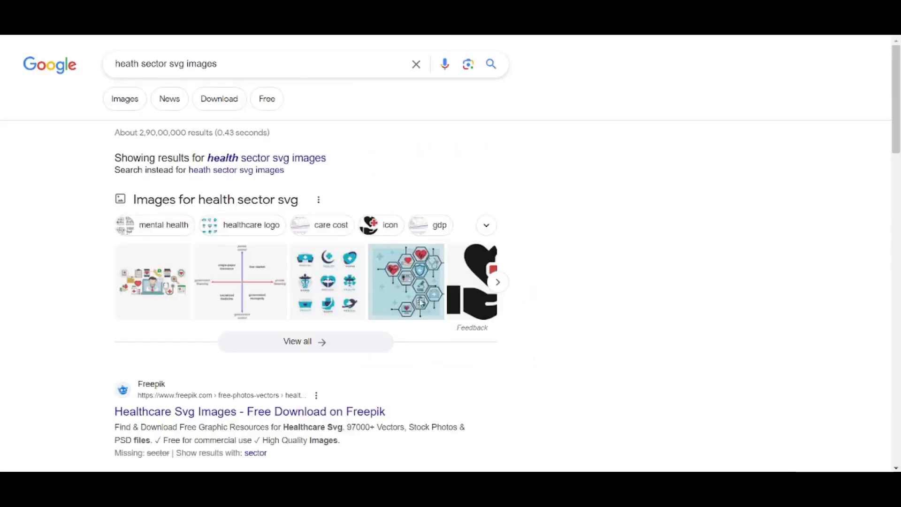
left_click(117, 103)
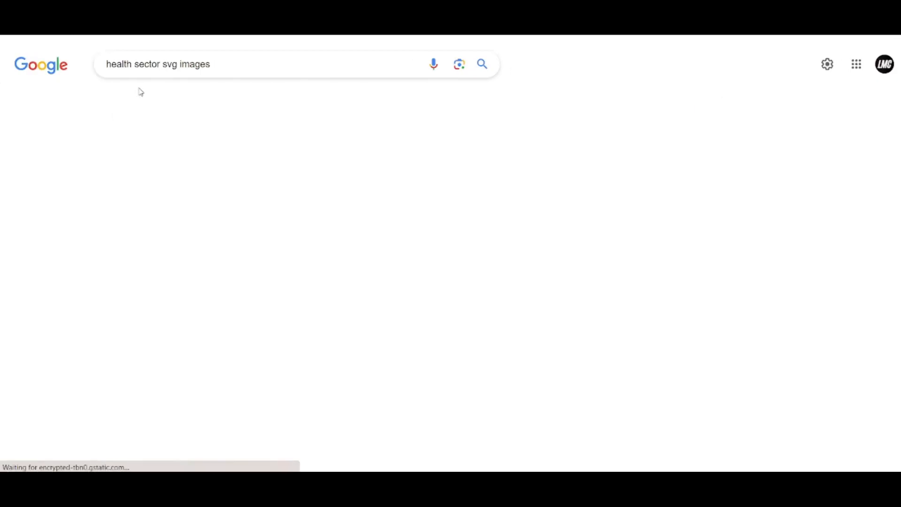
scroll(529, 325, "down", 3)
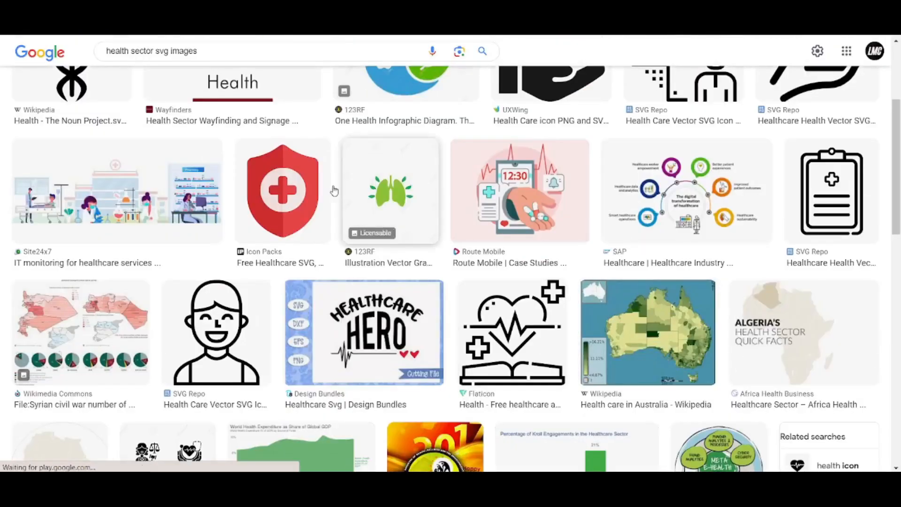
scroll(367, 239, "up", 3)
scroll(552, 301, "down", 5)
scroll(552, 301, "down", 15)
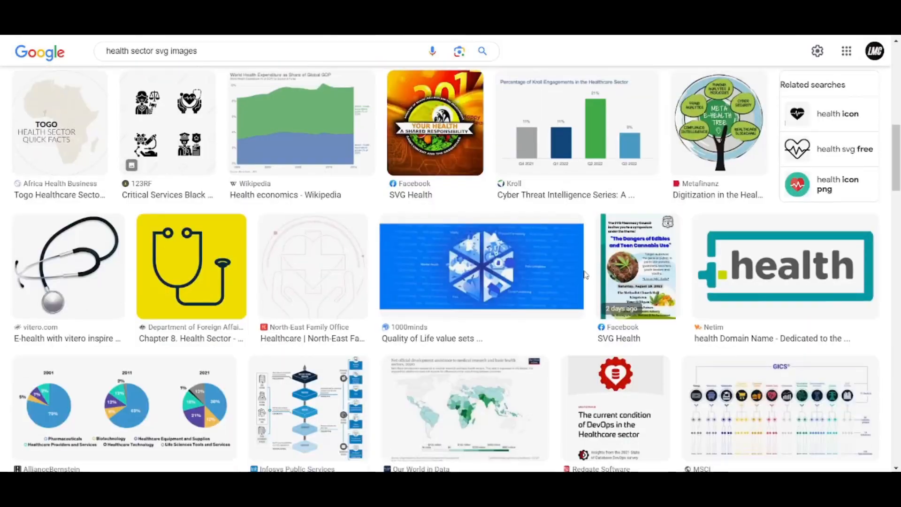
scroll(509, 282, "down", 20)
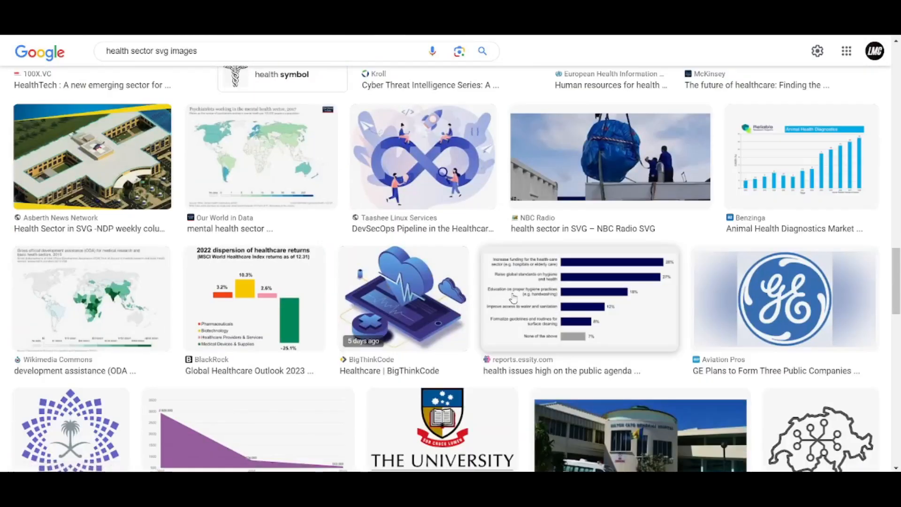
scroll(539, 311, "down", 4)
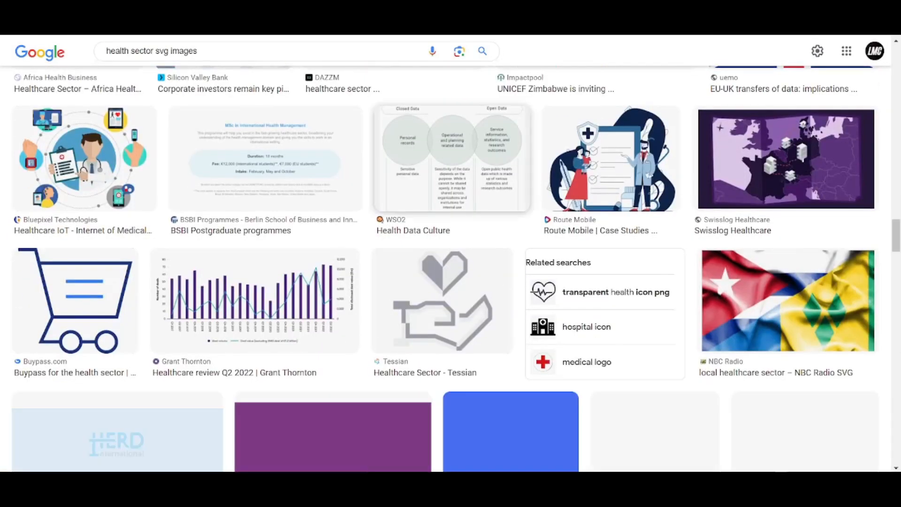
Change the image search to "svg heath" and look through the results for a usable health graphic
left_click(210, 57)
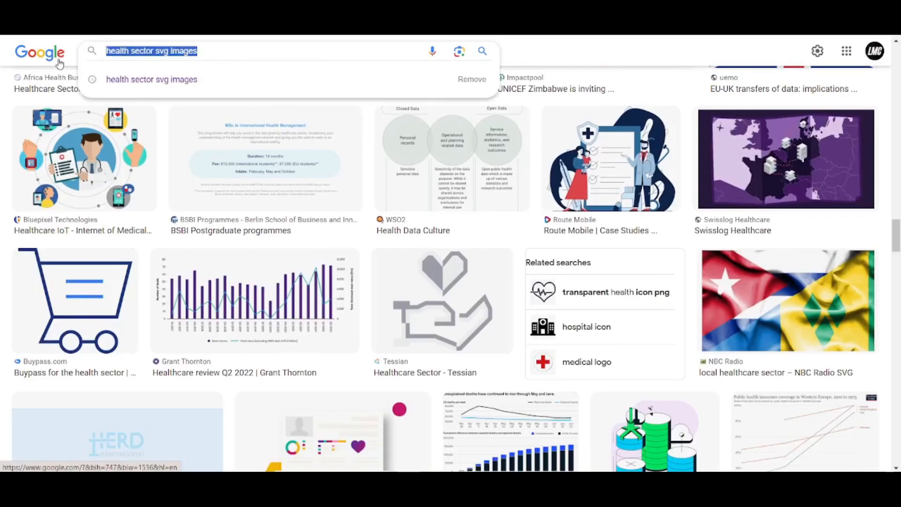
type("sch")
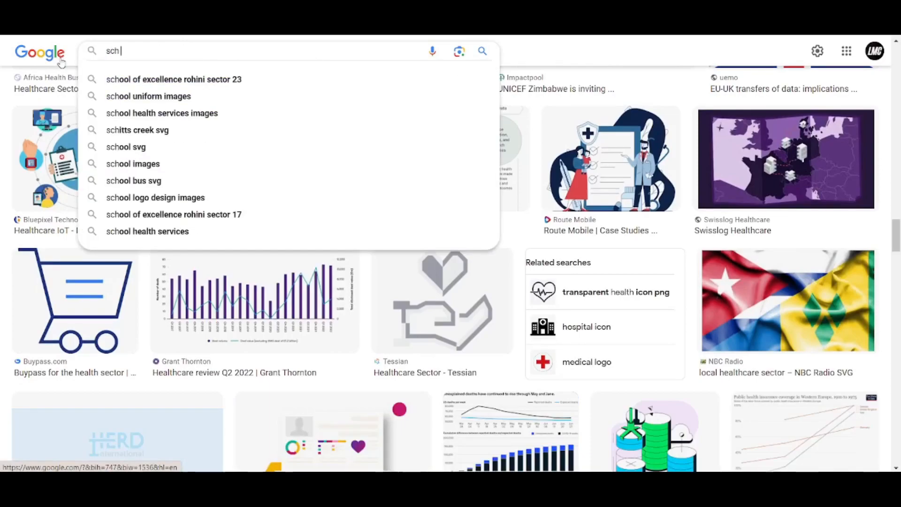
type(" heath")
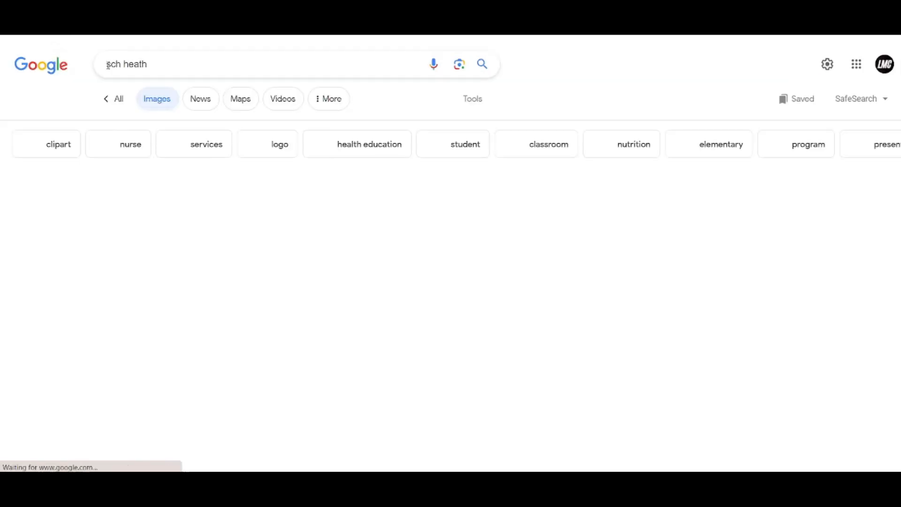
double_click(113, 64)
type("svg")
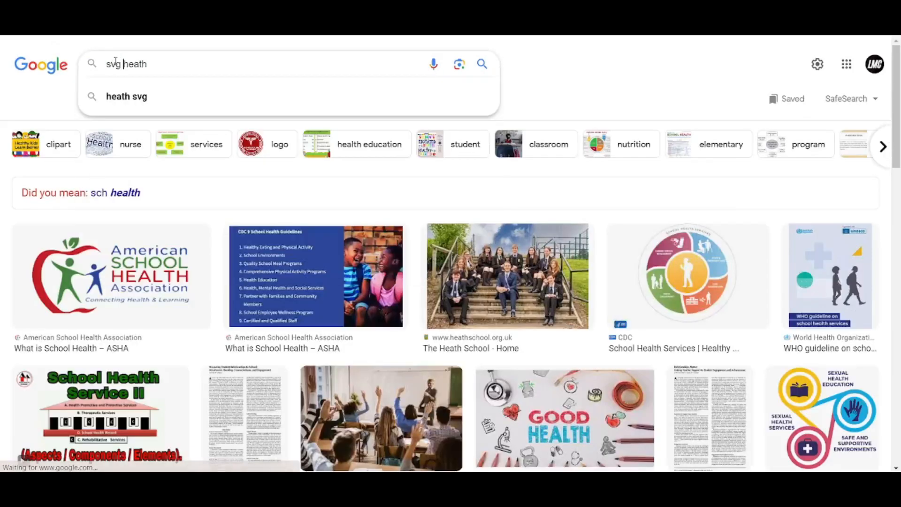
key("Return")
scroll(428, 307, "down", 10)
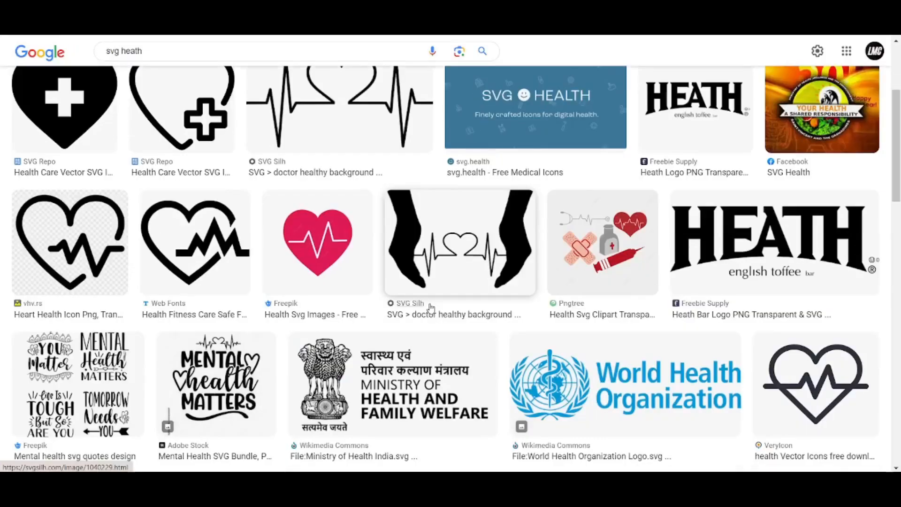
scroll(430, 308, "down", 20)
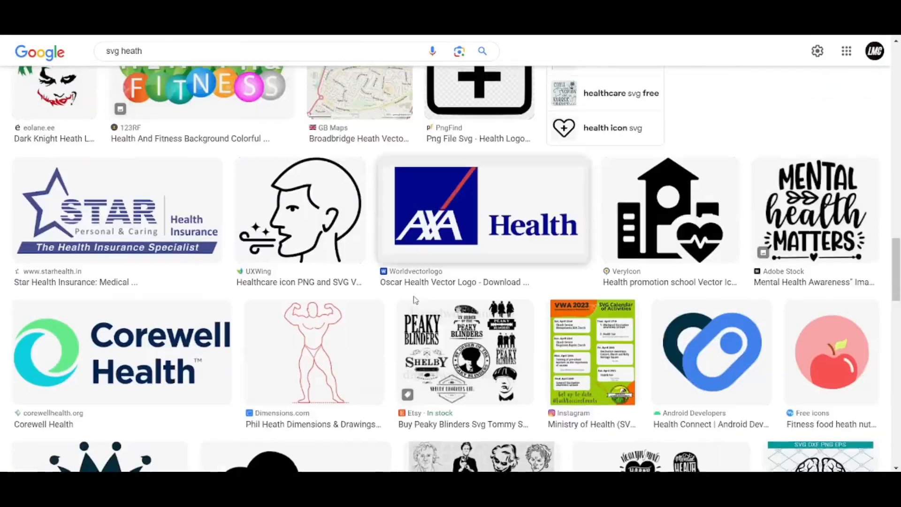
scroll(415, 301, "down", 15)
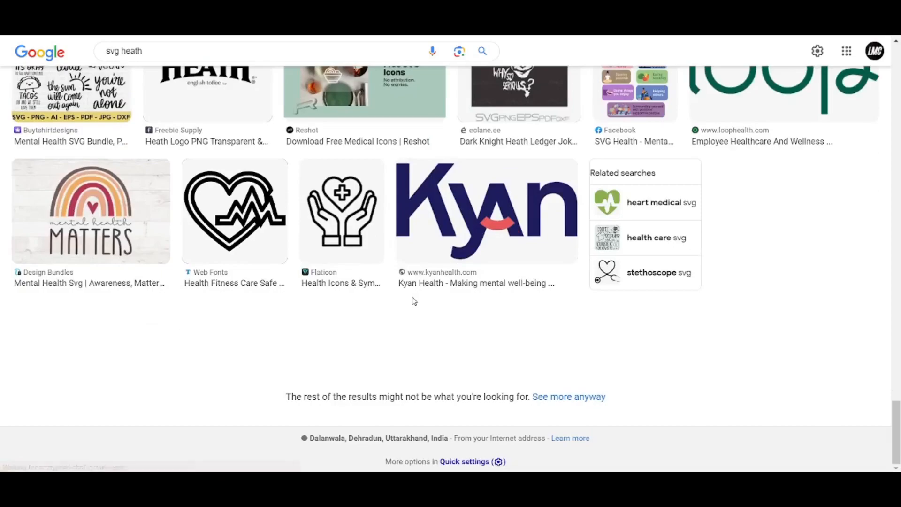
scroll(399, 295, "up", 10)
scroll(398, 294, "up", 15)
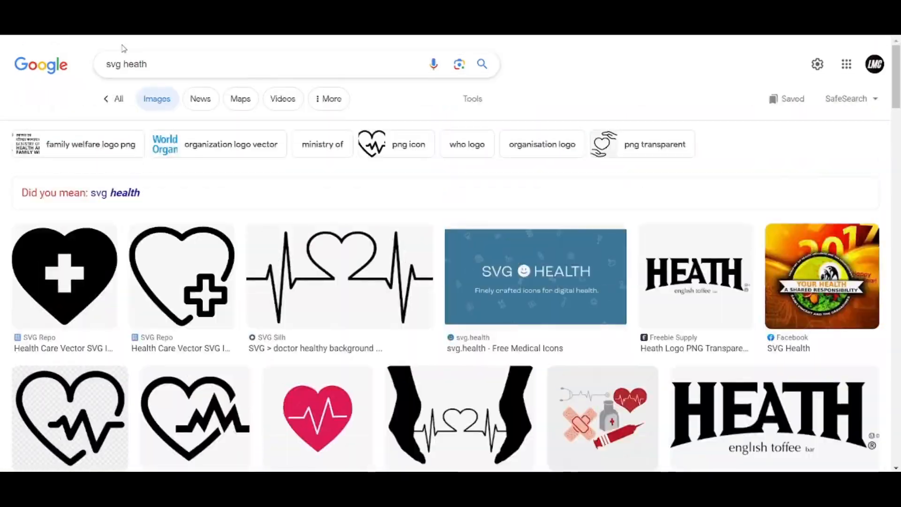
Refine the image search to "svg images for health sector"
left_click(132, 64)
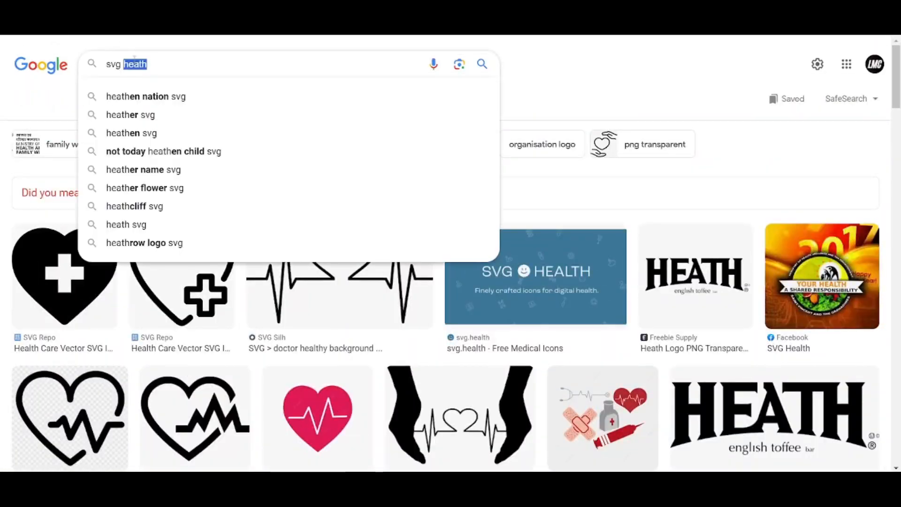
type("images for health s")
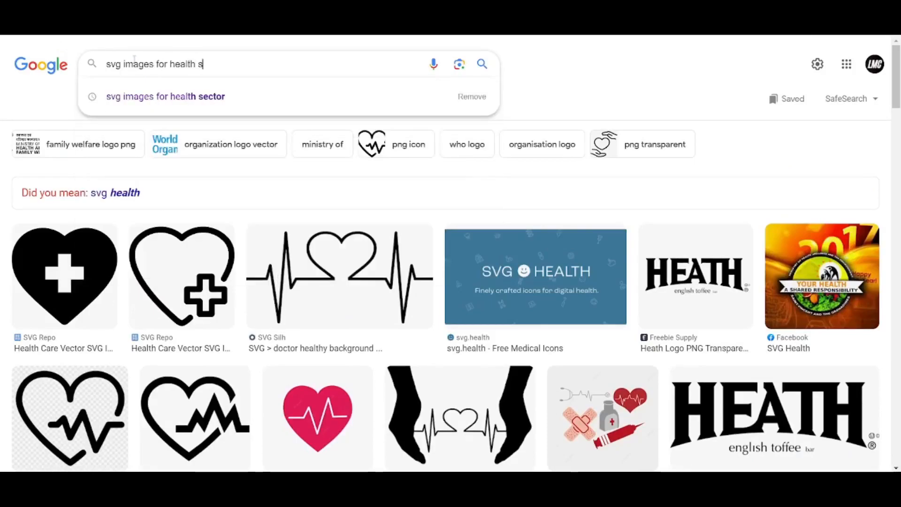
type("ector")
key("Return")
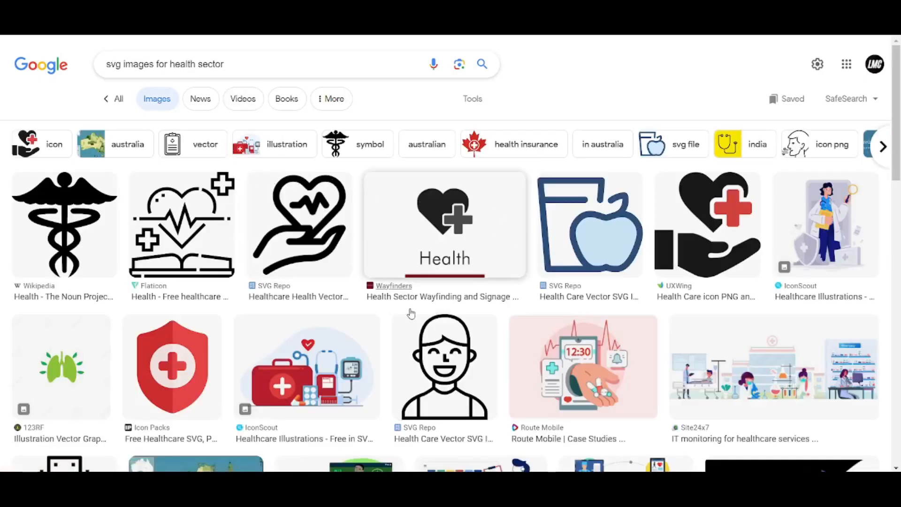
Look through the image results and open the preview of SeaChange's "Healthcare risk management" doctor illustration
scroll(581, 366, "down", 3)
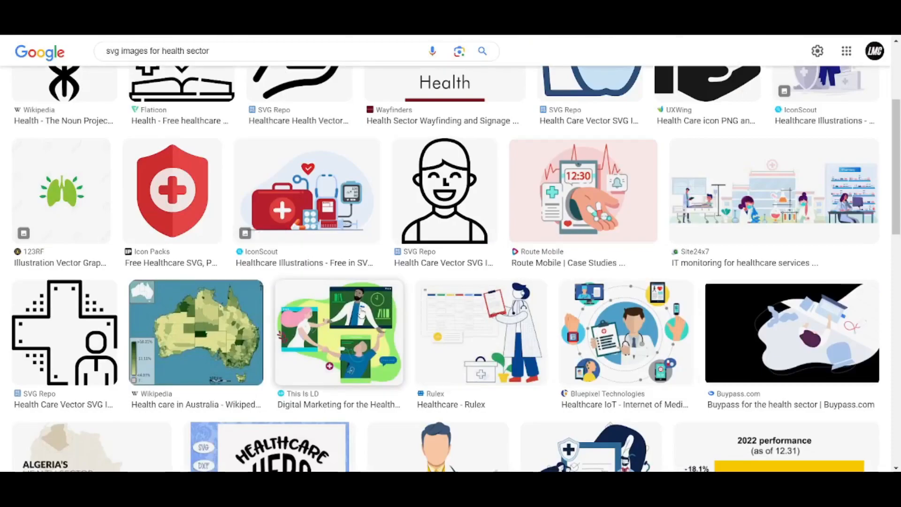
scroll(493, 300, "down", 1)
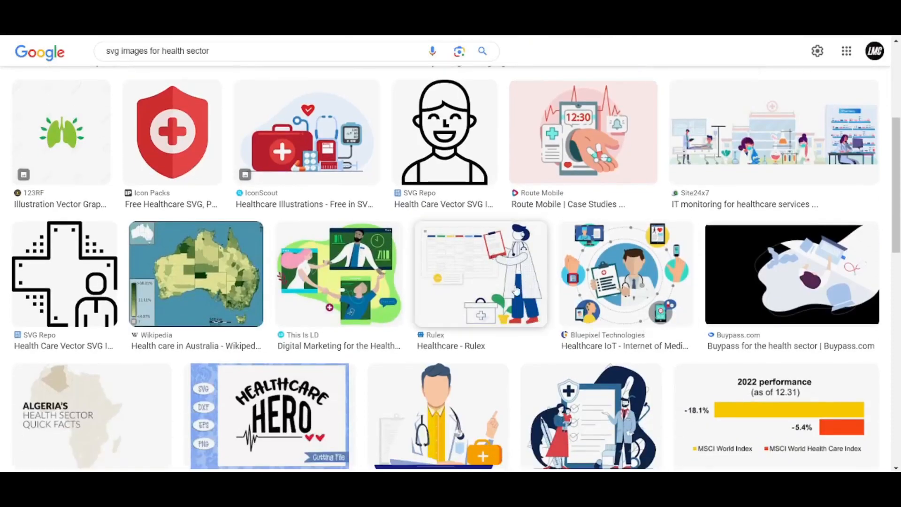
scroll(576, 281, "up", 1)
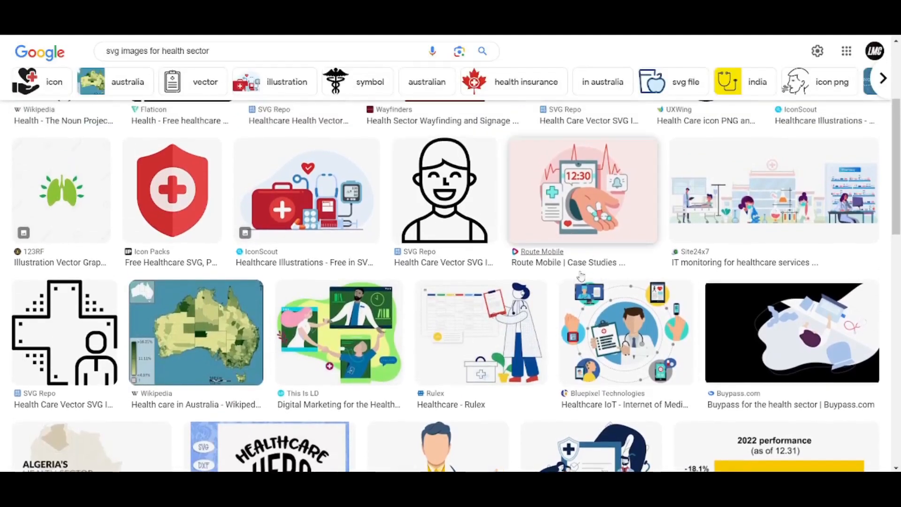
scroll(376, 353, "down", 4)
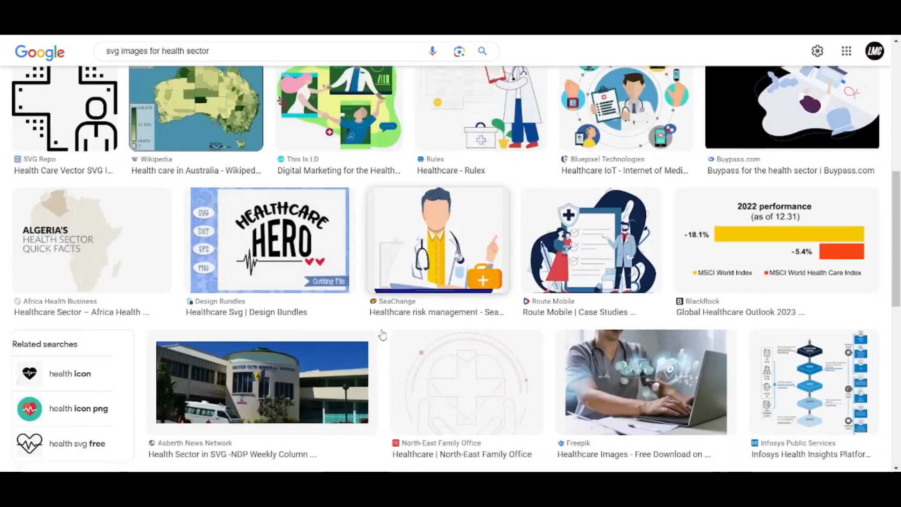
left_click(466, 241)
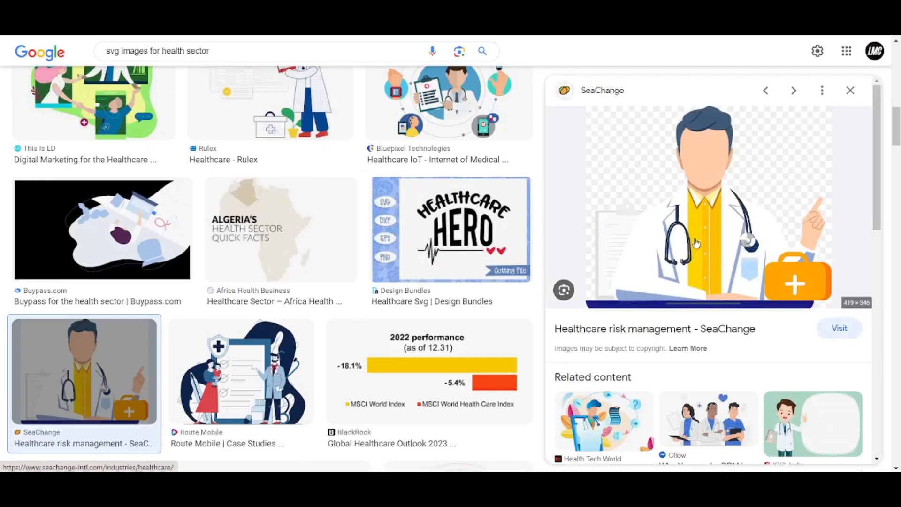
scroll(696, 243, "down", 1)
scroll(694, 288, "up", 1)
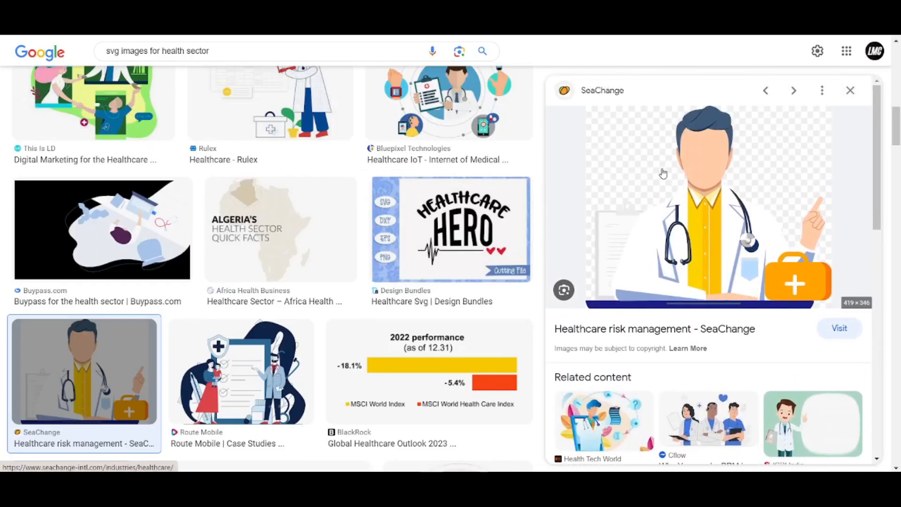
Save the previewed doctor image to the Desktop as an SVG document named illustration
right_click(681, 164)
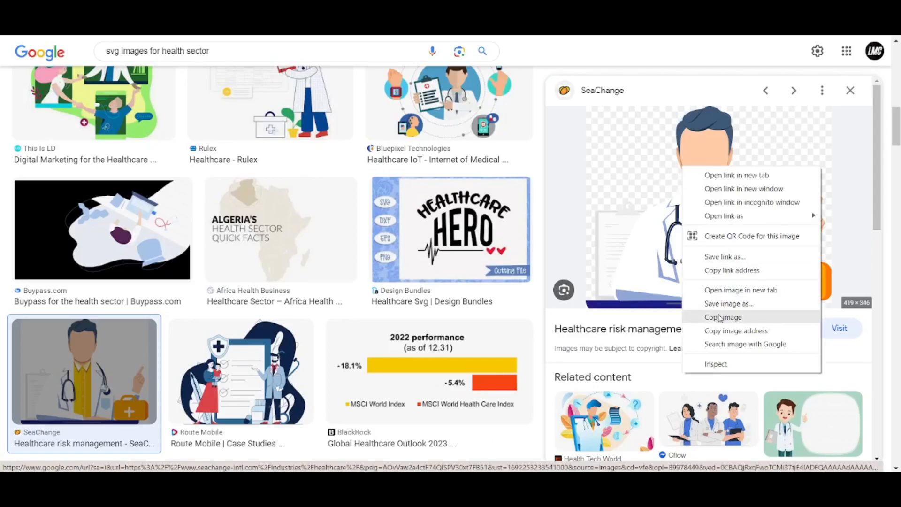
left_click(728, 305)
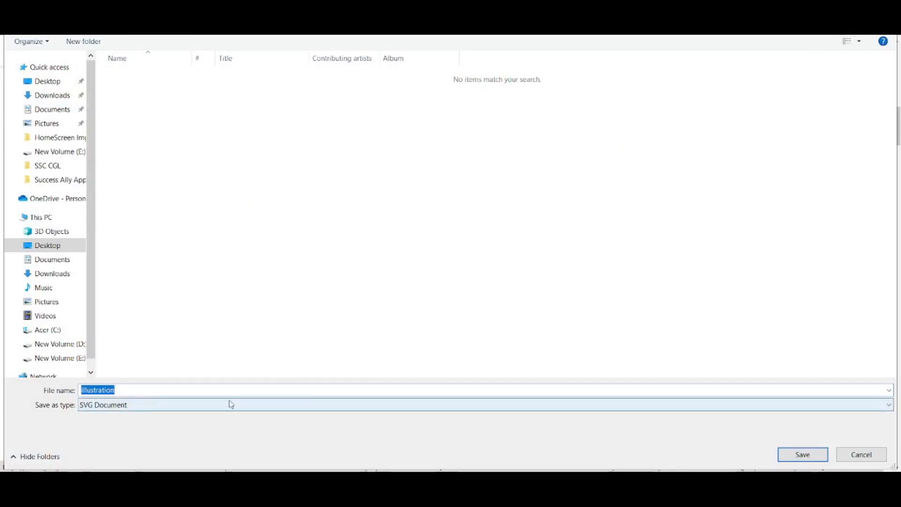
left_click(803, 454)
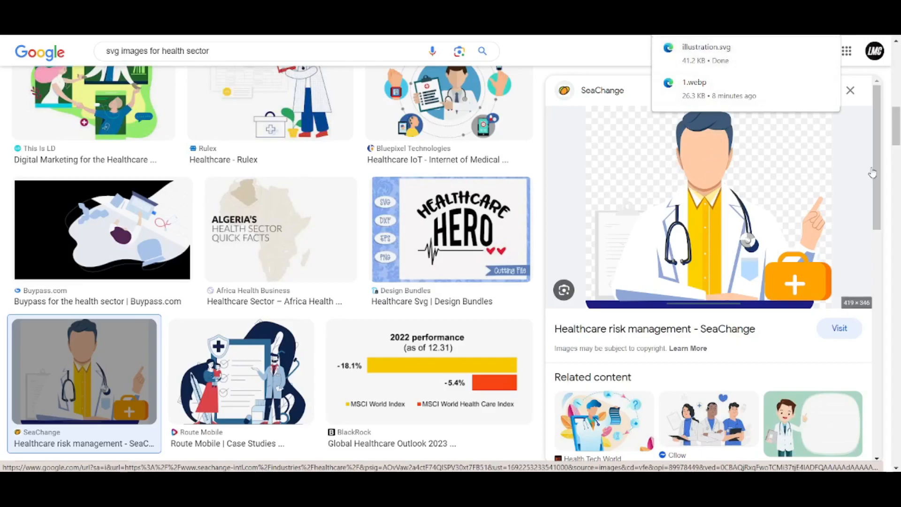
Copy the previewed SeaChange doctor image and paste it as a picture into the blank Word document
right_click(760, 166)
left_click(759, 166)
right_click(739, 180)
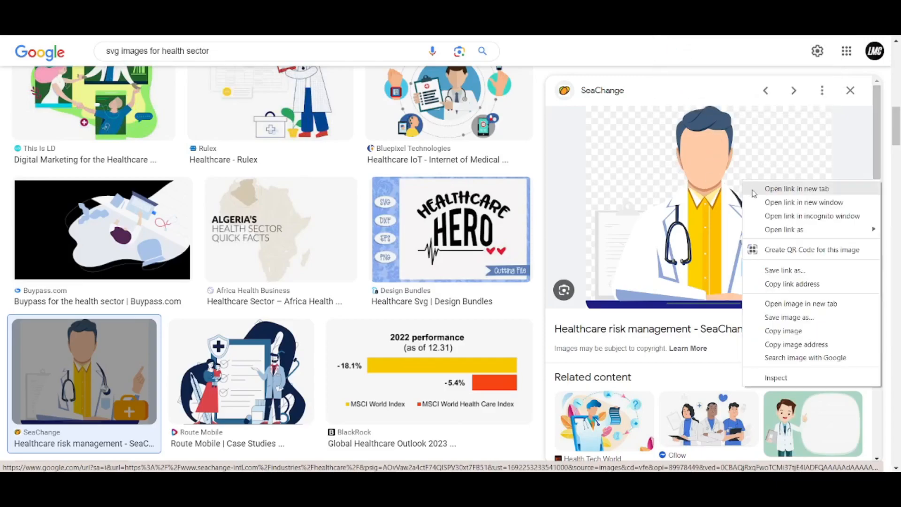
left_click(782, 331)
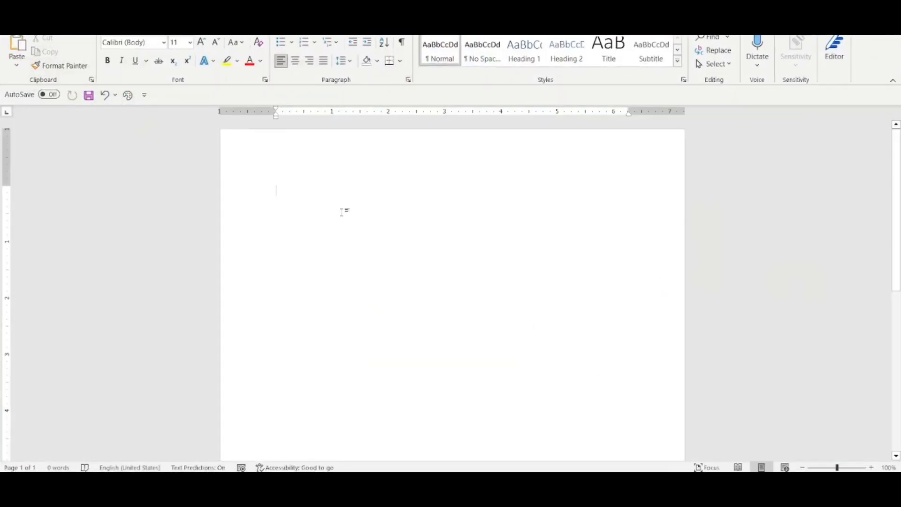
right_click(338, 208)
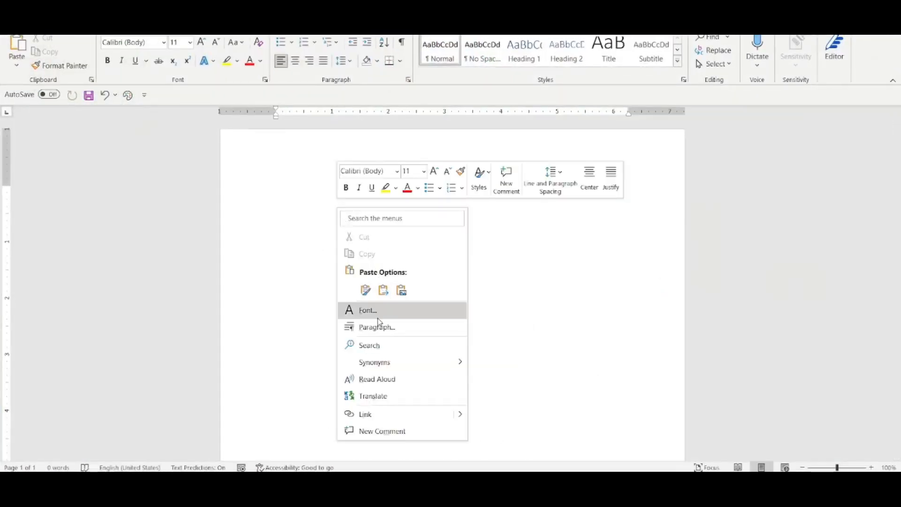
left_click(401, 291)
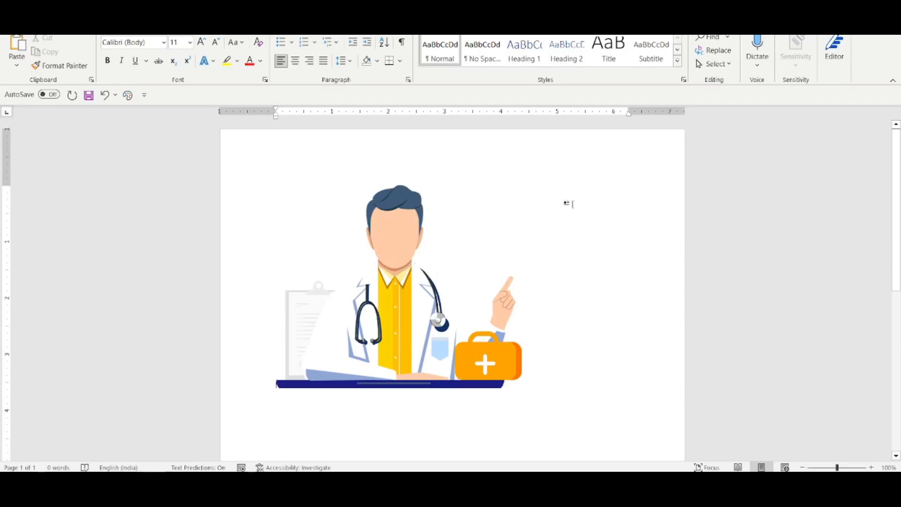
Try pasting the copied image again below the doctor illustration with the default paste, and delete that copy
key("Return")
key("ctrl+v")
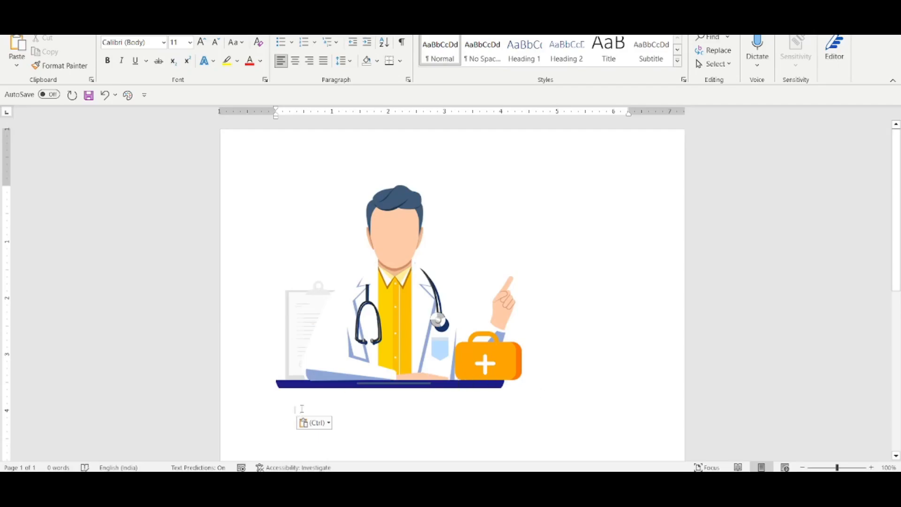
left_click(285, 405)
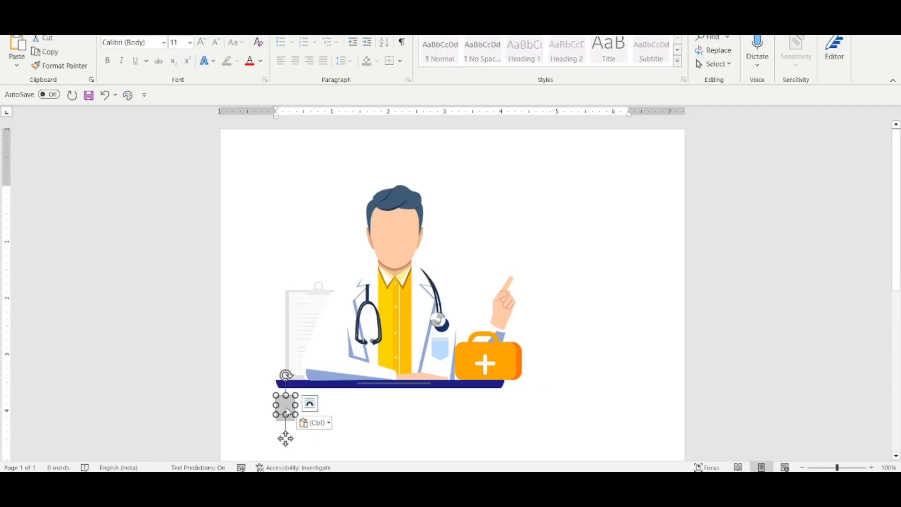
key("Delete")
right_click(287, 407)
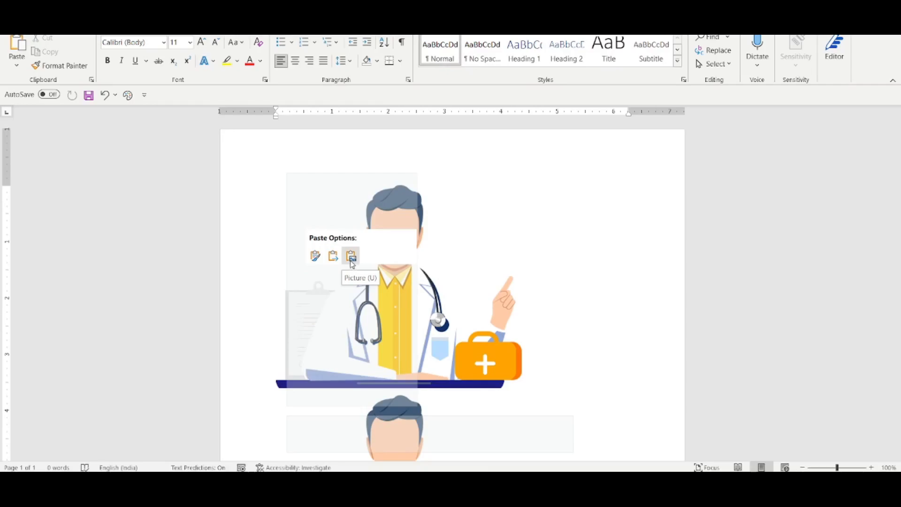
left_click(579, 252)
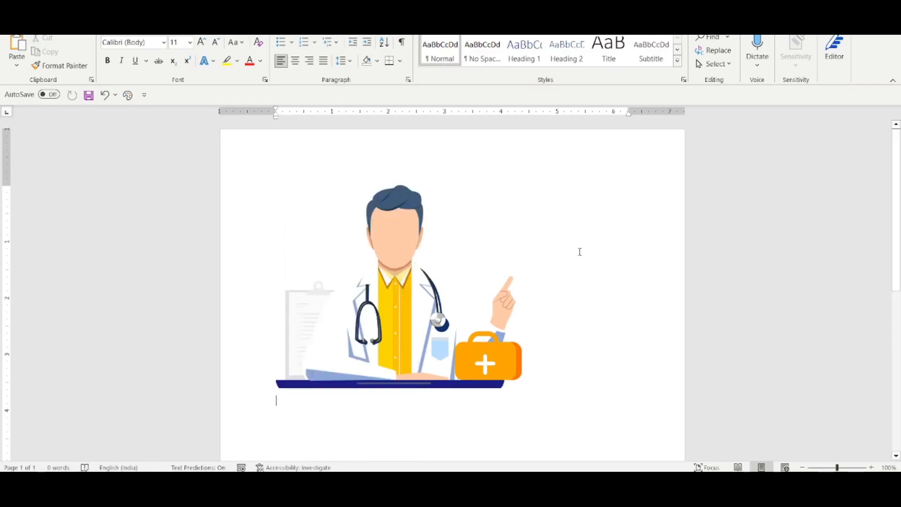
Save the pasted doctor picture to the Desktop as a Portable Network Graphics file named 1 and view the saved file
right_click(389, 261)
right_click(343, 261)
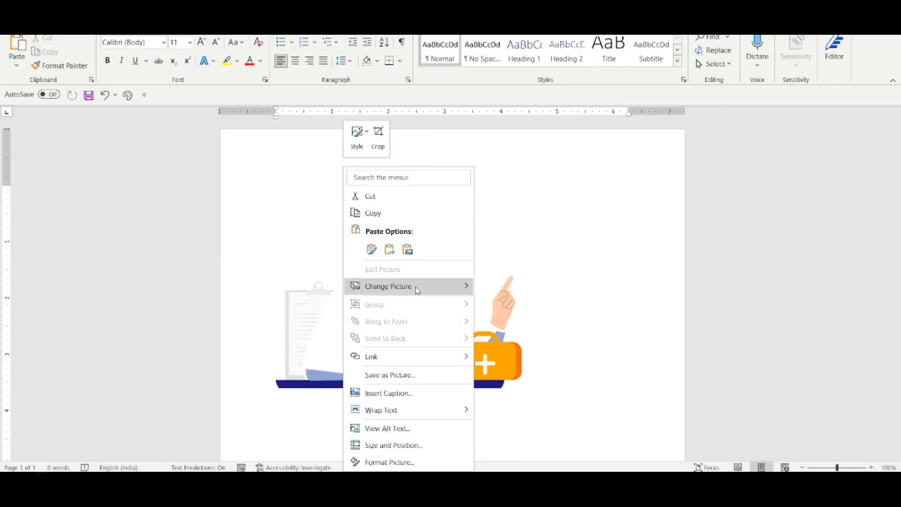
left_click(392, 378)
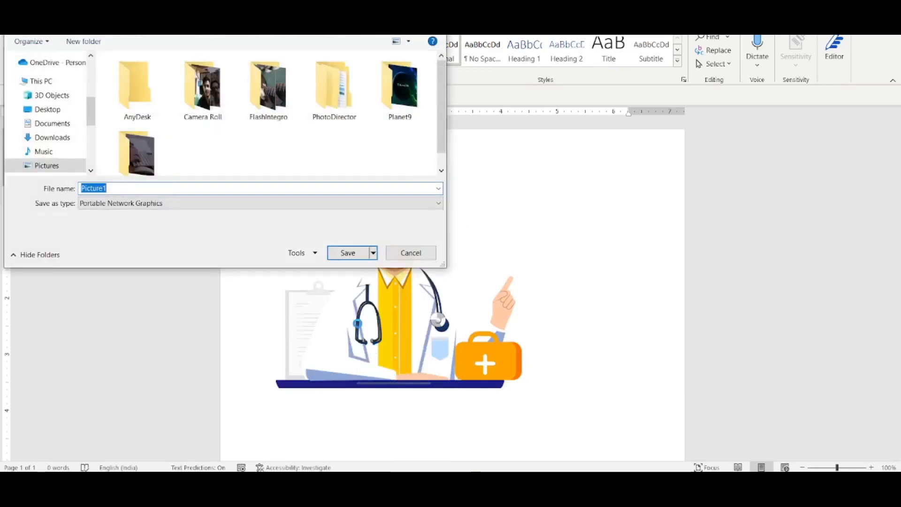
left_click(47, 109)
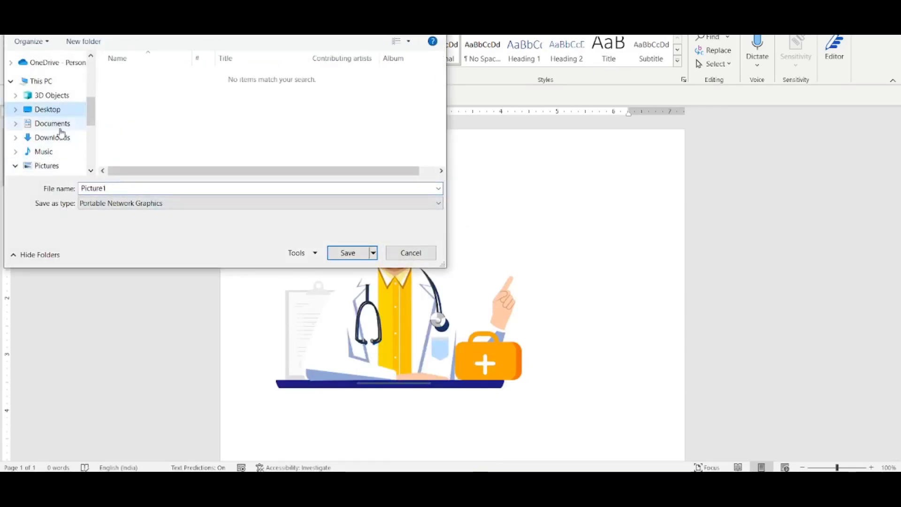
double_click(116, 190)
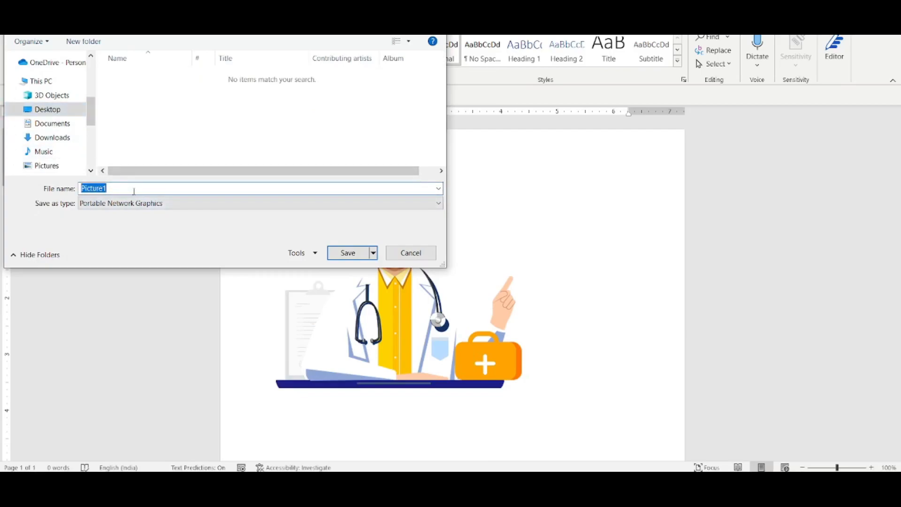
type("1")
left_click(110, 255)
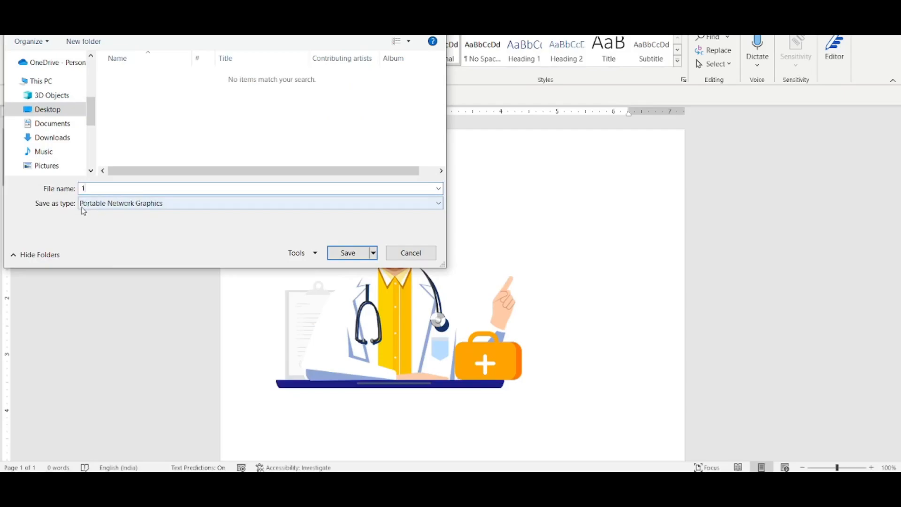
left_click(347, 253)
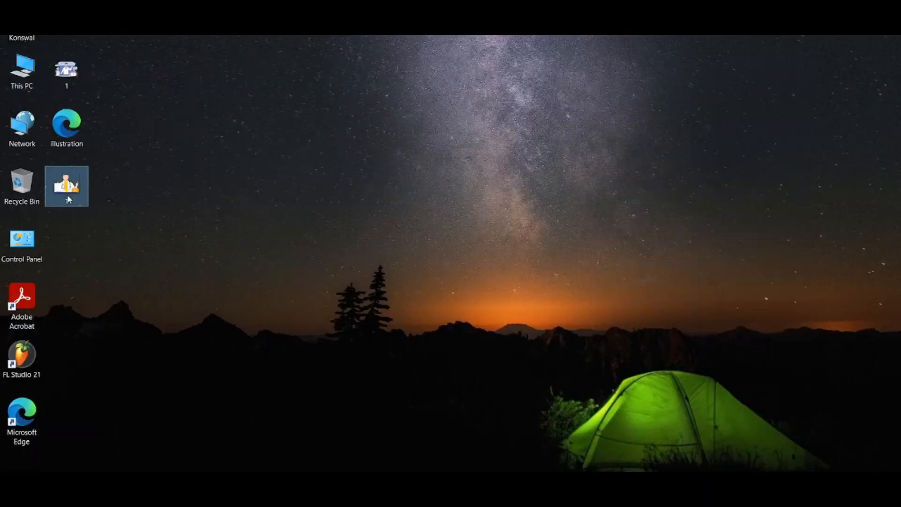
double_click(68, 196)
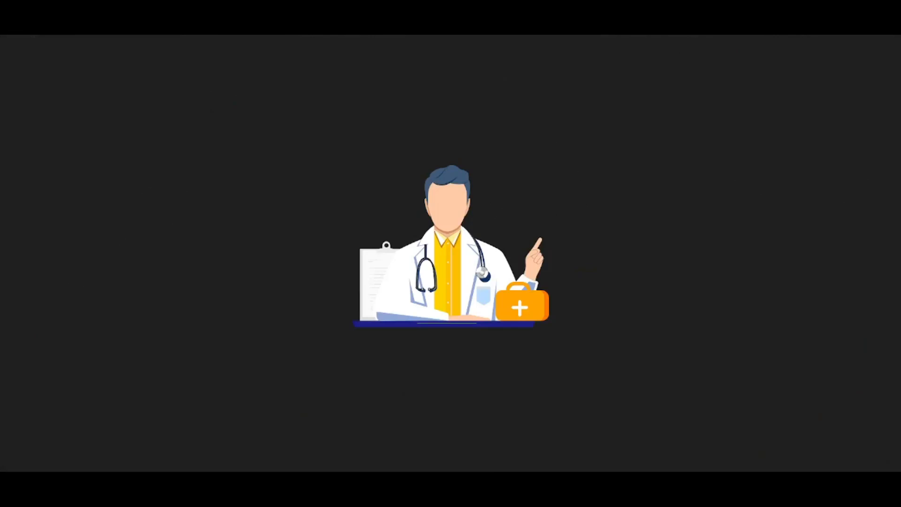
key("Escape")
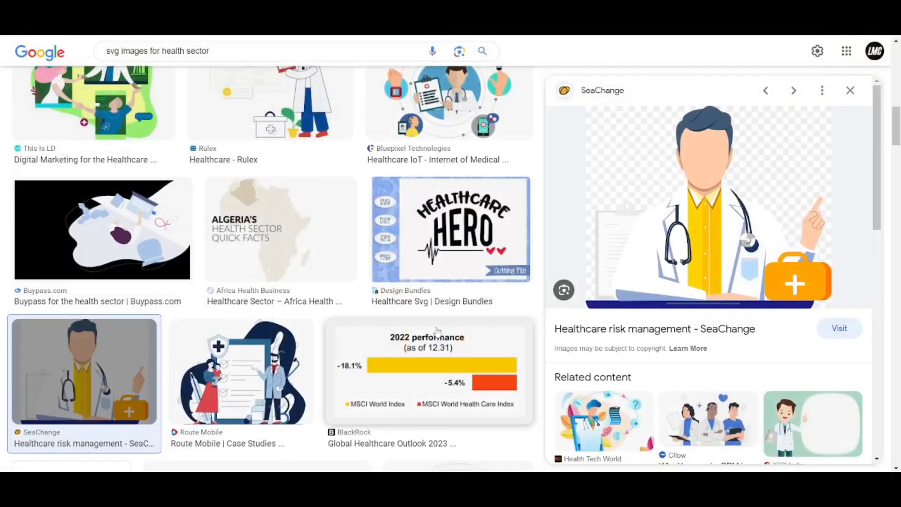
Return to the Google image preview, find the PNGWing "Healthcare Industry" doctor image through the related content and copy it
scroll(547, 255, "down", 3)
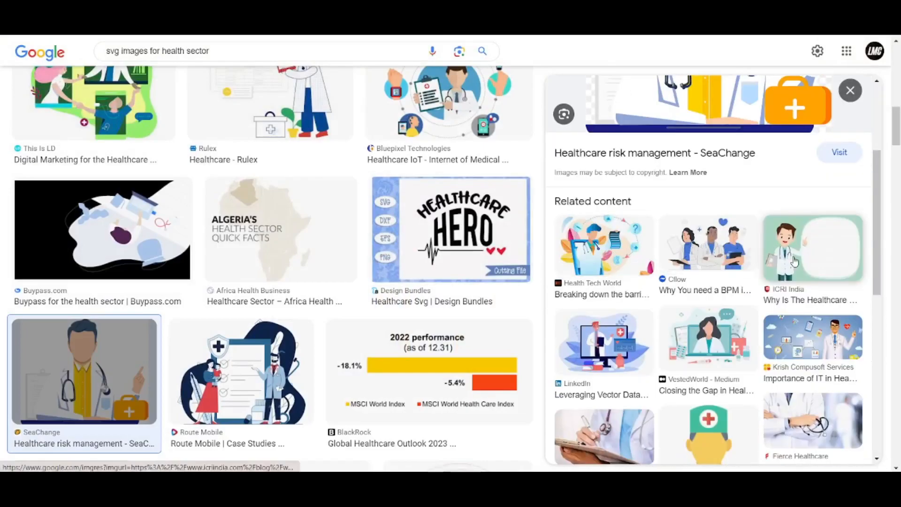
left_click(785, 257)
scroll(828, 407, "down", 4)
left_click(828, 407)
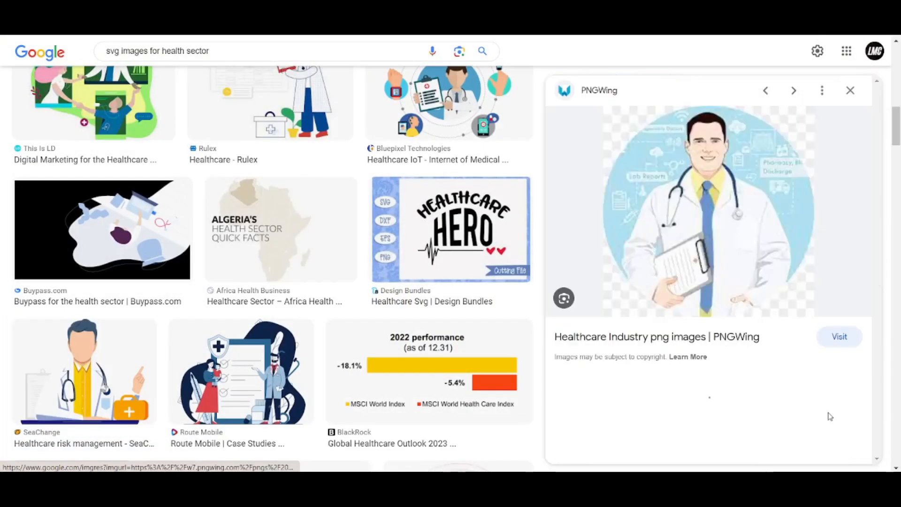
right_click(712, 250)
left_click(764, 331)
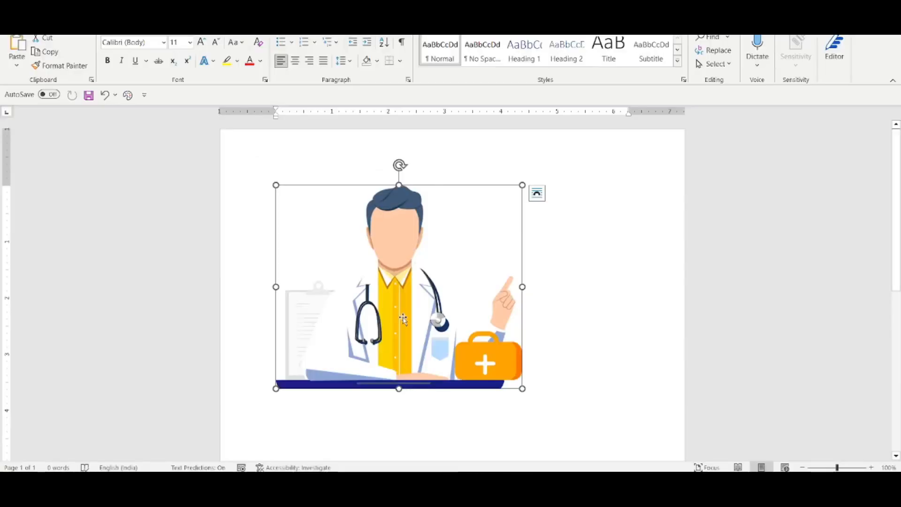
Paste the copied PNGWing image as a picture below the first doctor illustration in the Word document
scroll(464, 321, "down", 3)
left_click(358, 308)
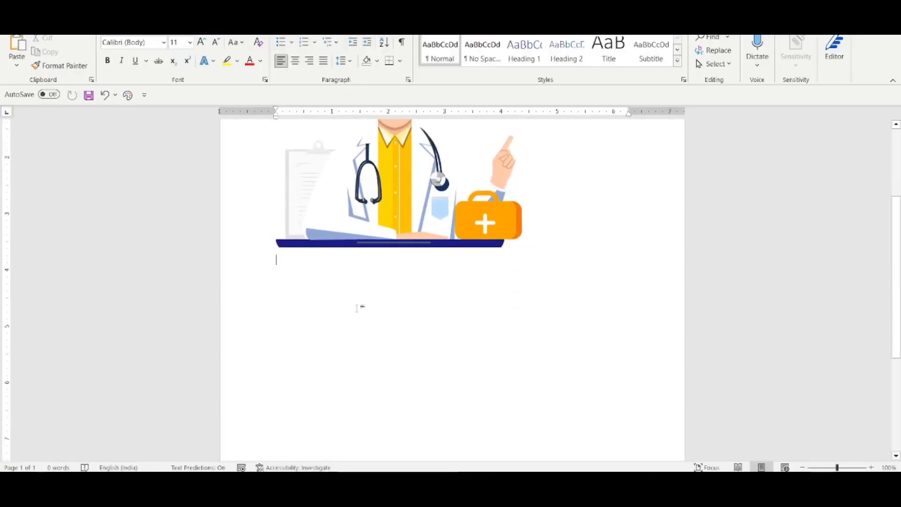
right_click(357, 309)
left_click(421, 160)
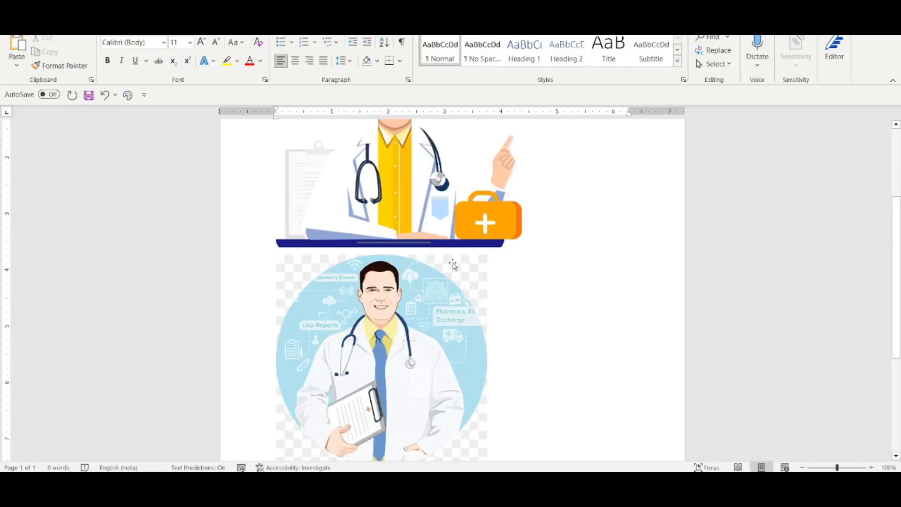
Save the second doctor picture to the Desktop as a Portable Network Graphics file named 2, refresh the Desktop and view the saved file
scroll(469, 302, "down", 3)
right_click(402, 169)
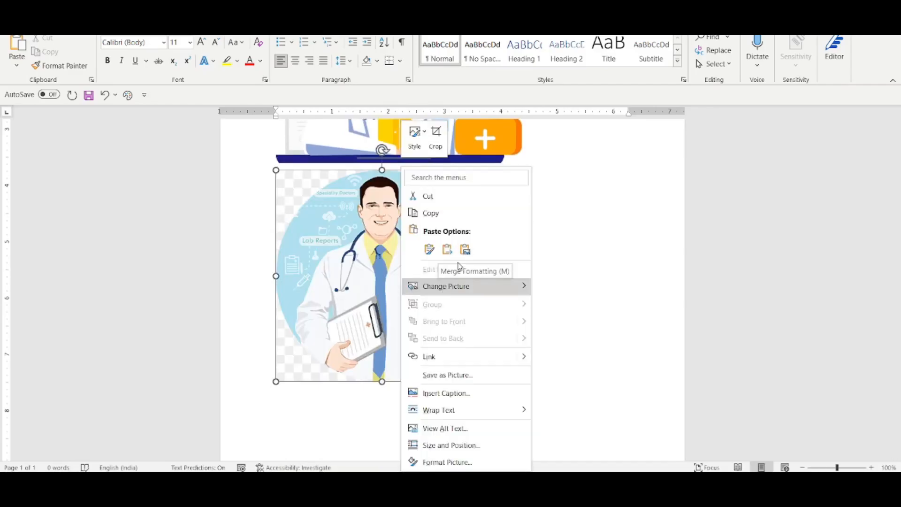
left_click(448, 375)
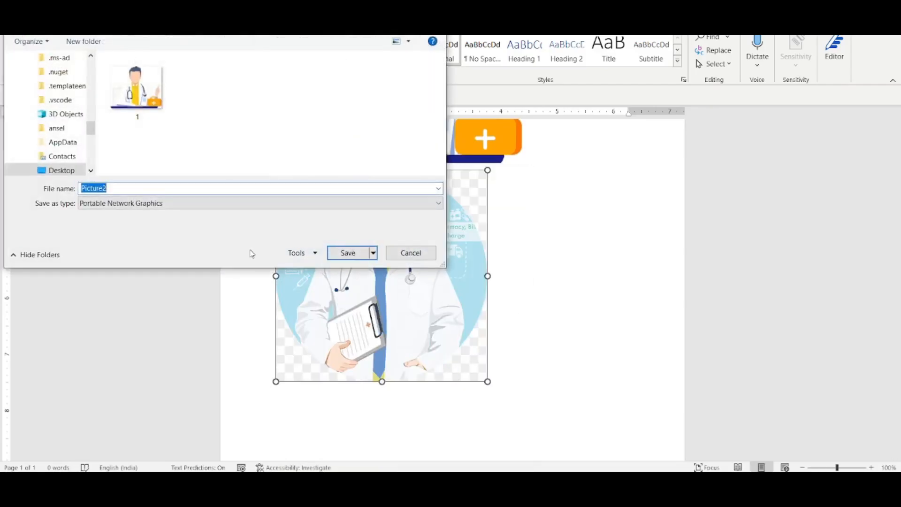
type("2")
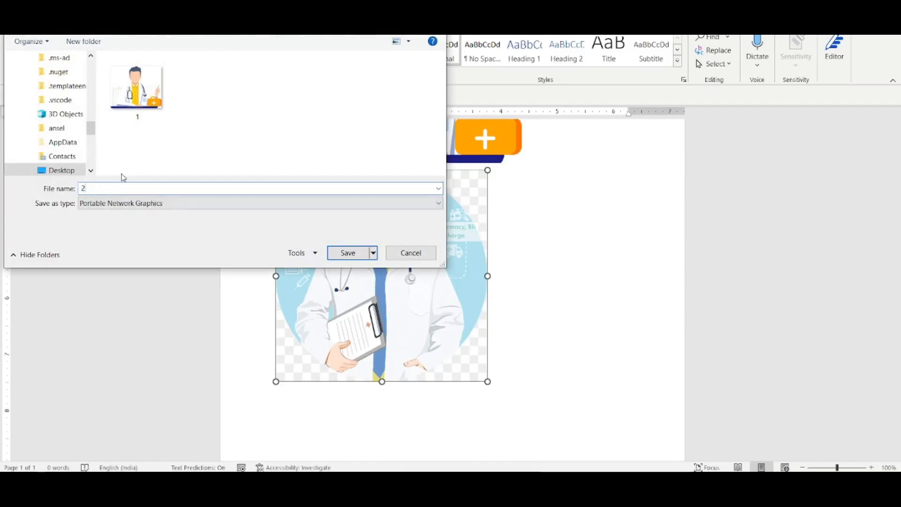
left_click(351, 253)
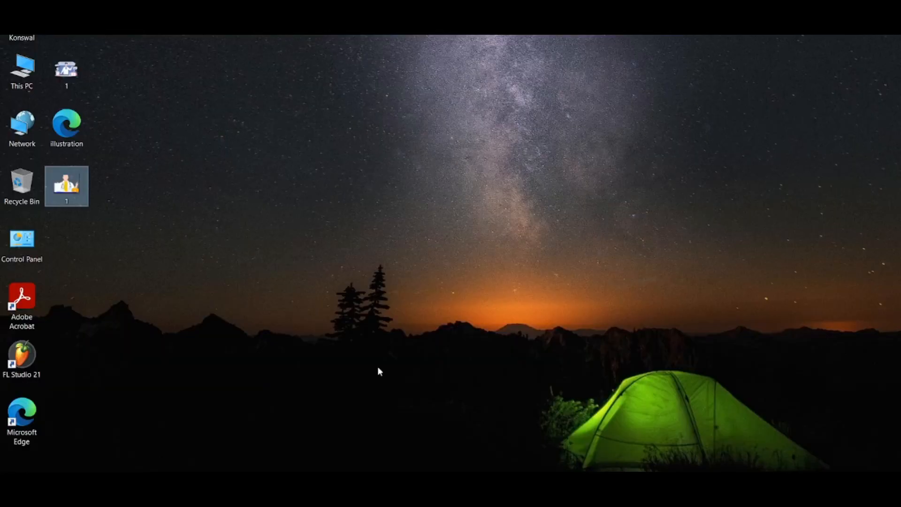
right_click(197, 161)
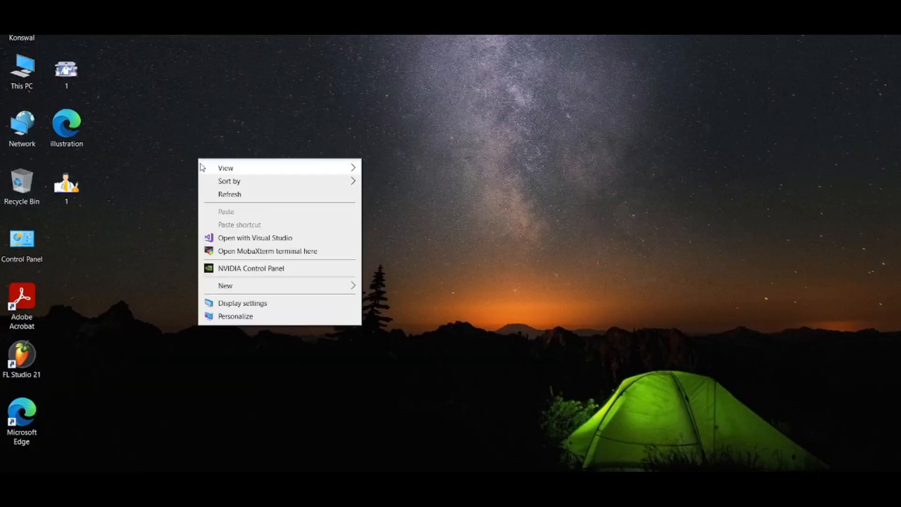
left_click(216, 196)
double_click(70, 257)
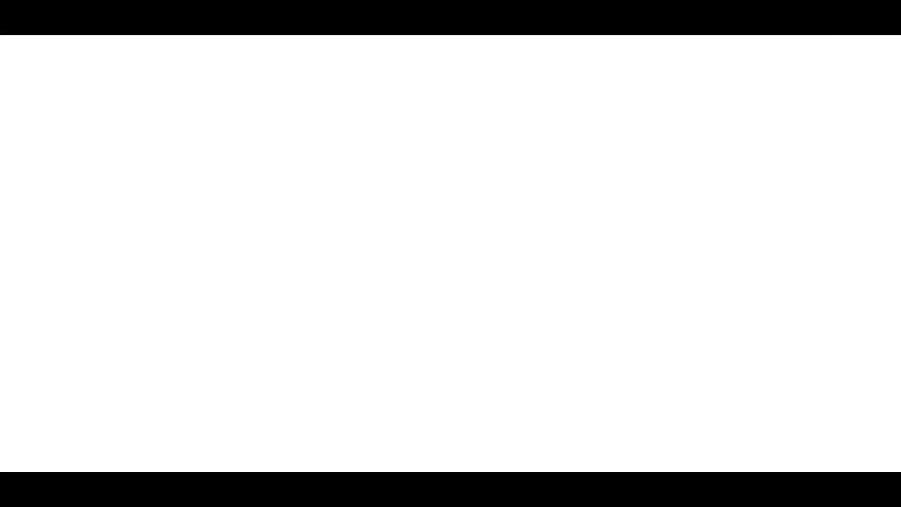
Open the remove.bg upload page in the browser and submit image 2 from the Desktop for background removal
type("rem")
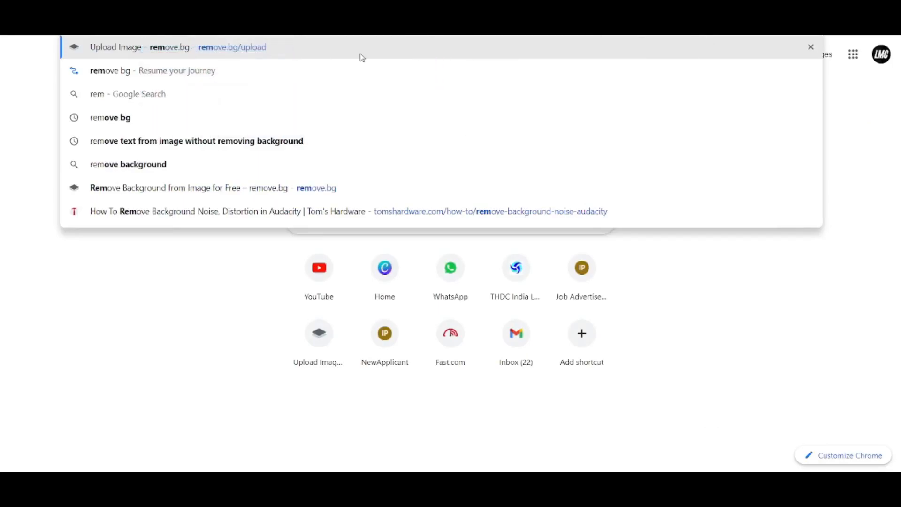
key("Return")
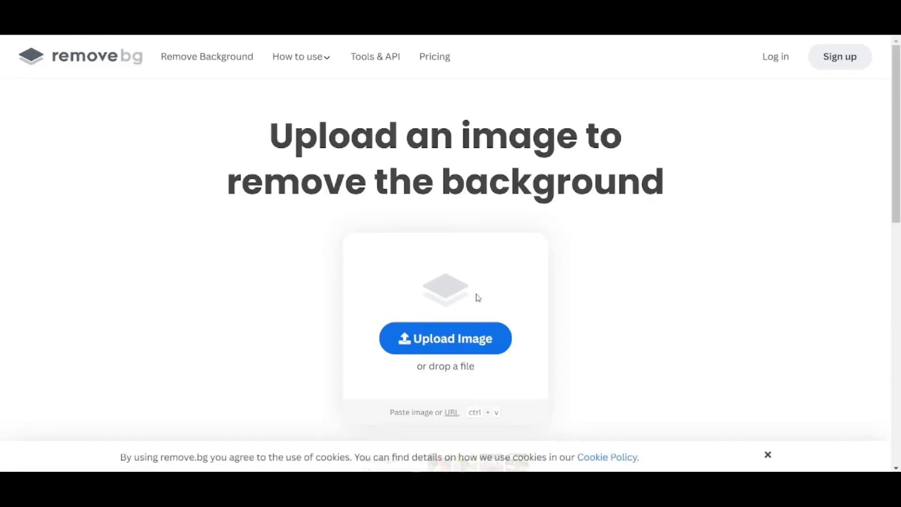
left_click(463, 349)
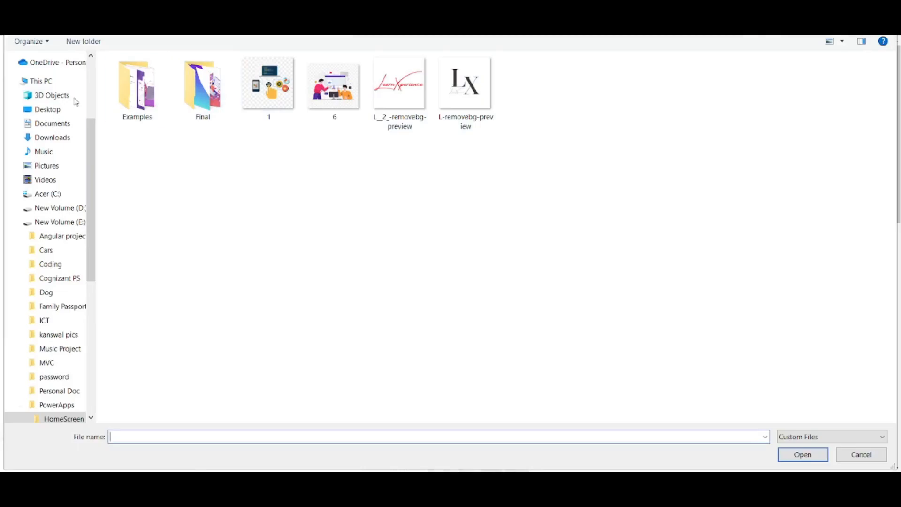
left_click(41, 111)
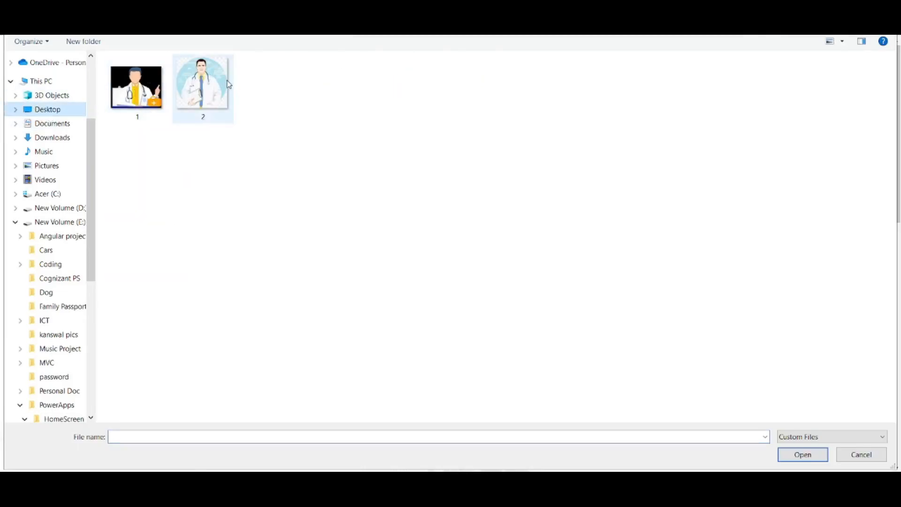
double_click(219, 92)
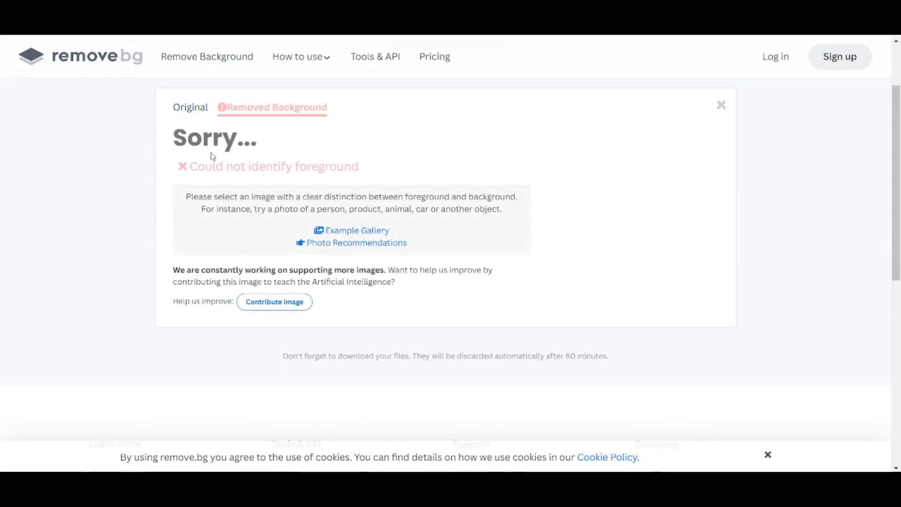
Try submitting image 2 from the Desktop to remove.bg a second time
scroll(266, 240, "up", 2)
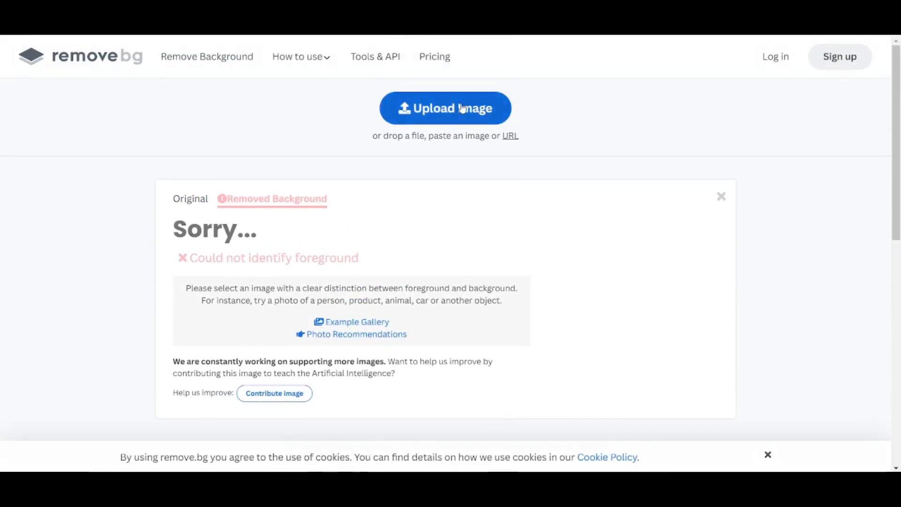
left_click(448, 117)
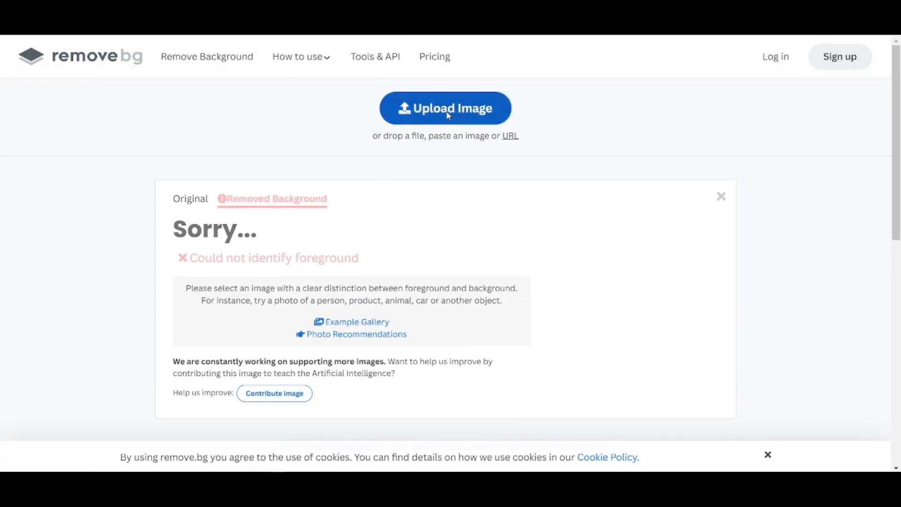
left_click(221, 108)
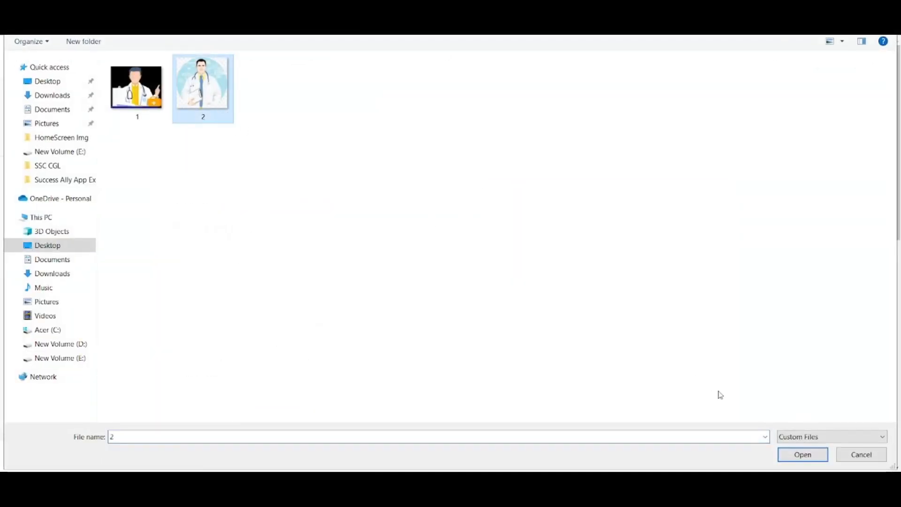
left_click(802, 454)
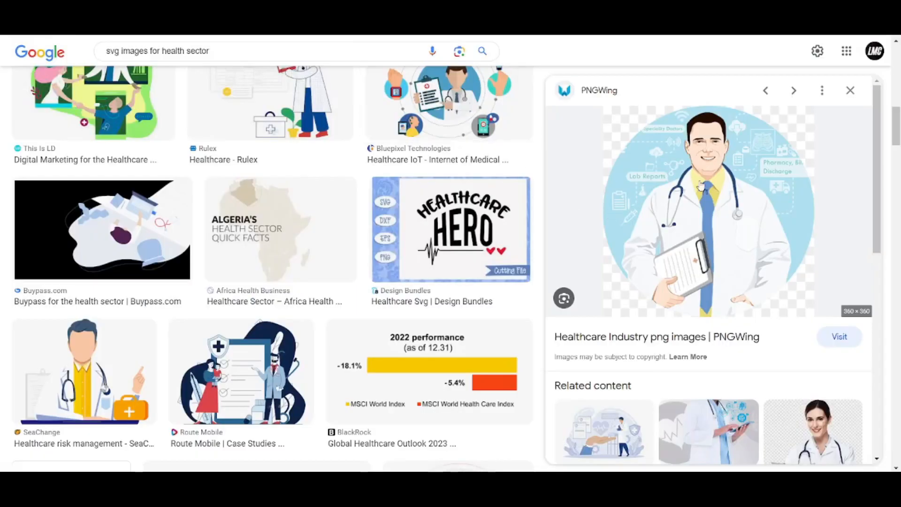
Return to the Google image preview and browse the related content to the PNGWing "Doctor png images" illustration of three medical workers
scroll(729, 202, "down", 3)
left_click(800, 275)
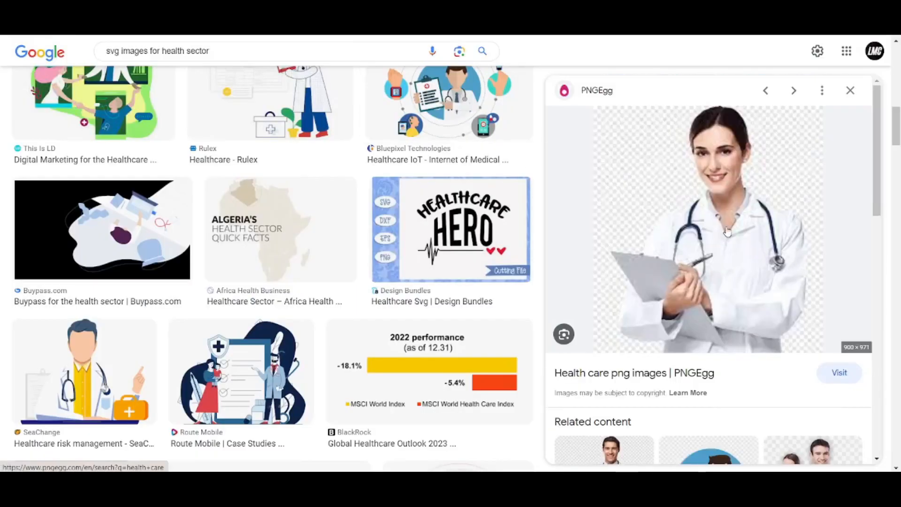
scroll(799, 274, "down", 3)
left_click(810, 255)
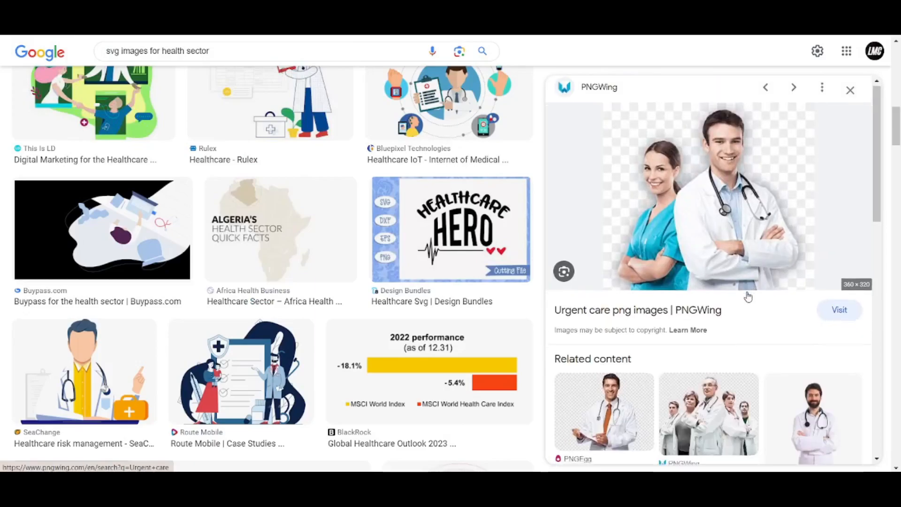
scroll(748, 296, "down", 3)
left_click(767, 376)
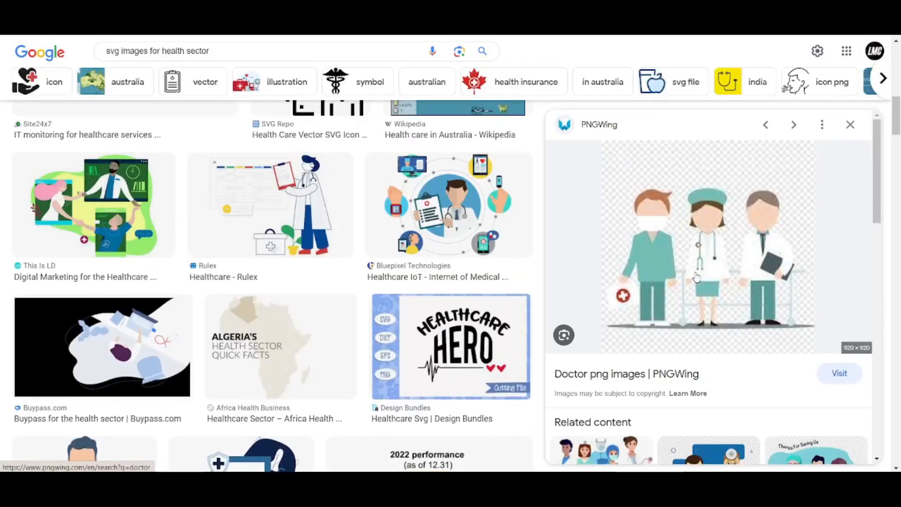
Save the PNGWing illustration of three medical workers to the Desktop as a PNG image named 3 and view the downloaded file
right_click(704, 199)
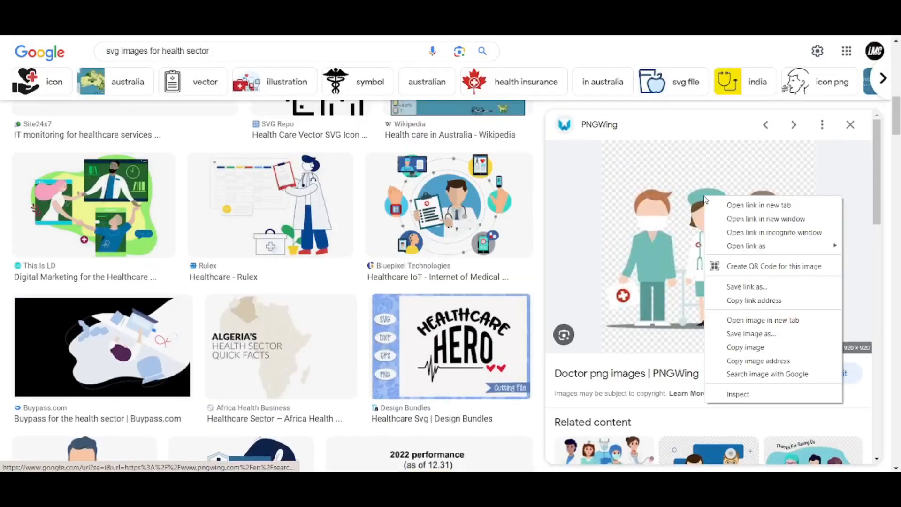
left_click(747, 343)
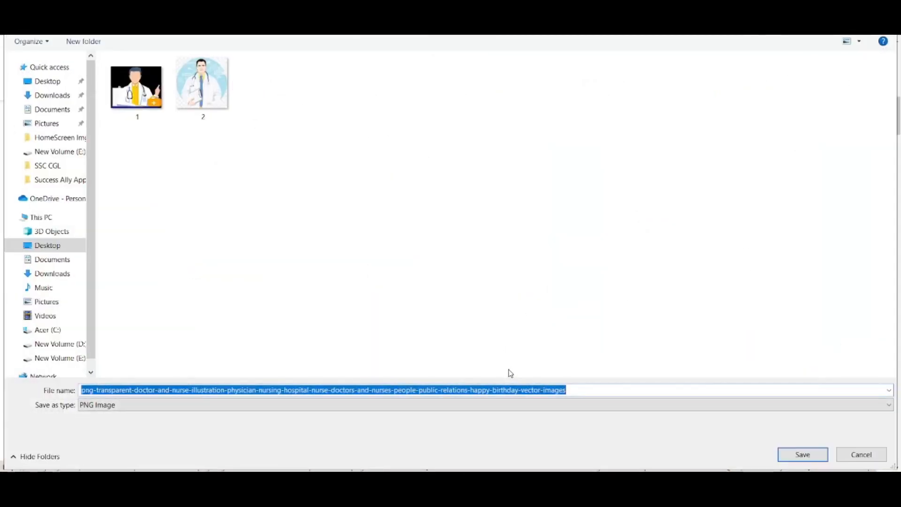
type("3")
left_click(802, 454)
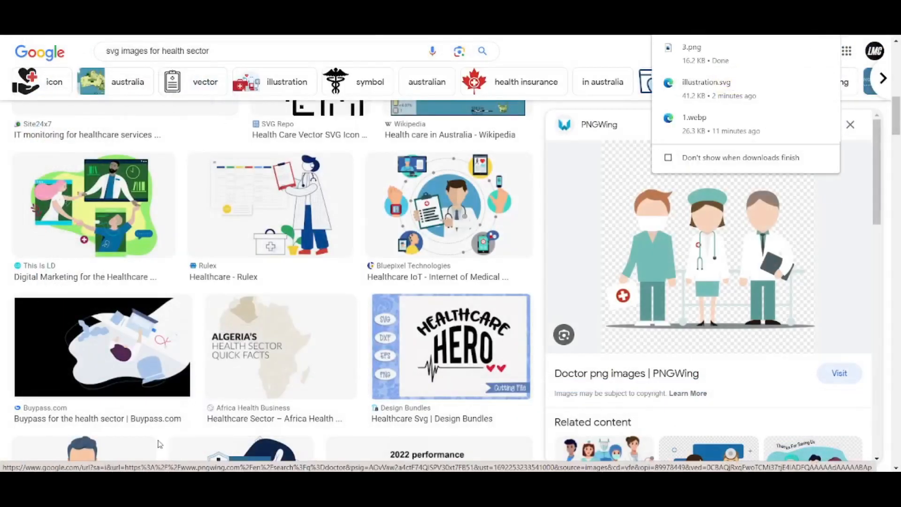
left_click(703, 54)
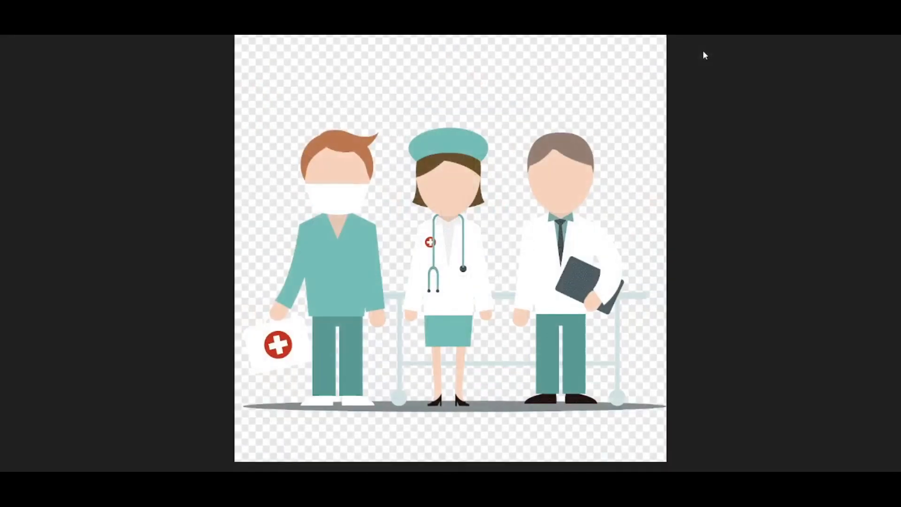
left_click(888, 6)
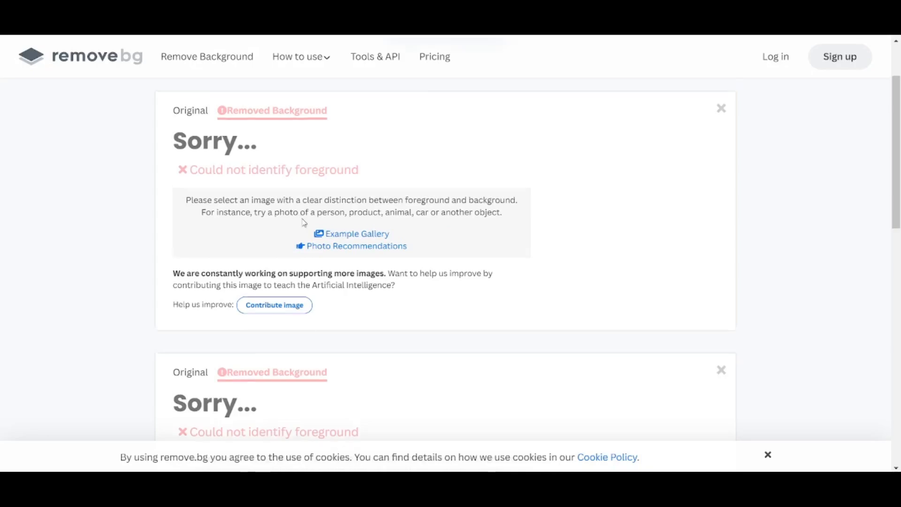
Remove the background of image 3 with remove.bg, download the 500 × 500 preview version and open the downloaded file
scroll(450, 117, "up", 2)
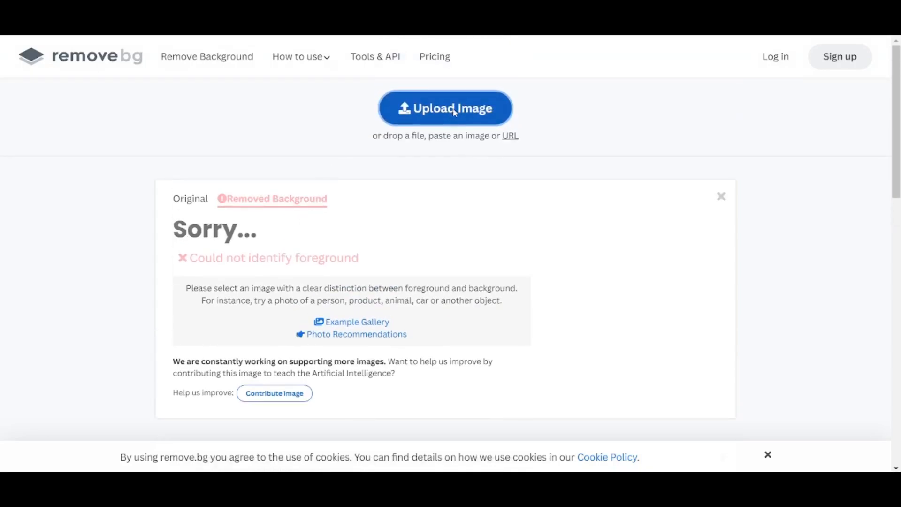
left_click(454, 111)
double_click(272, 100)
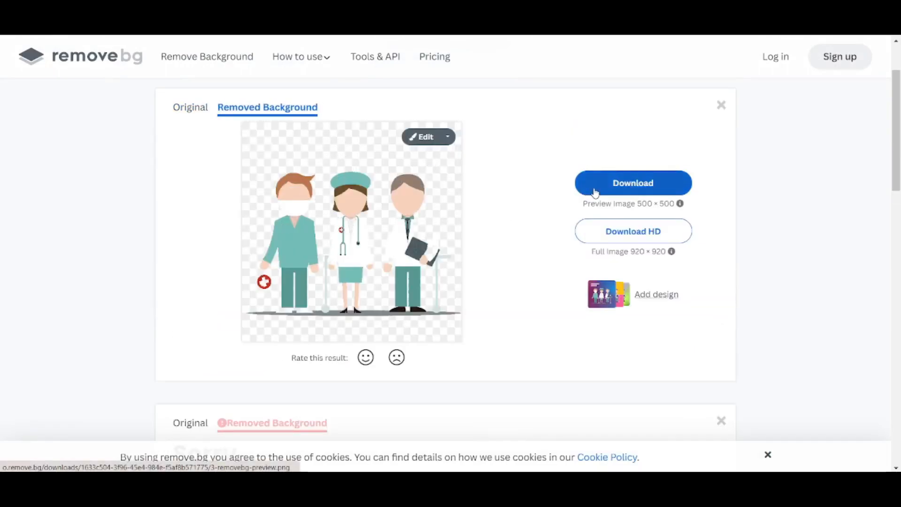
left_click(598, 190)
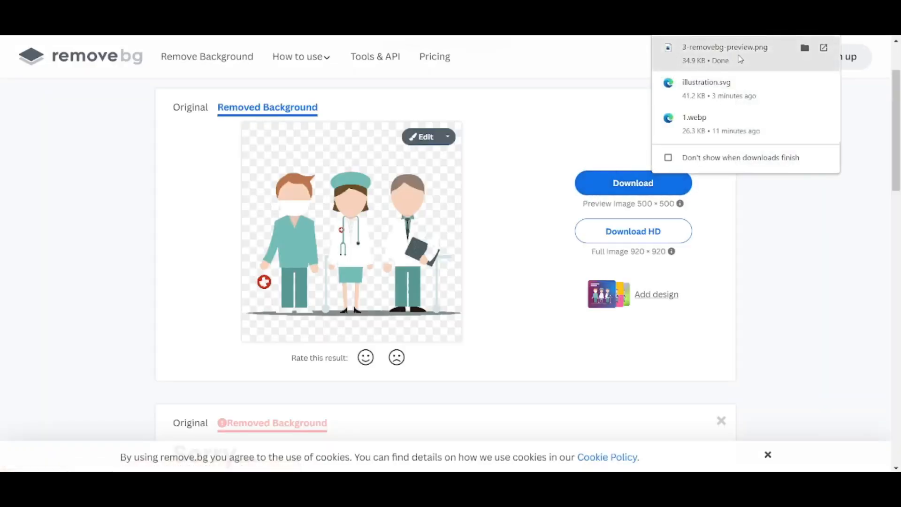
left_click(717, 50)
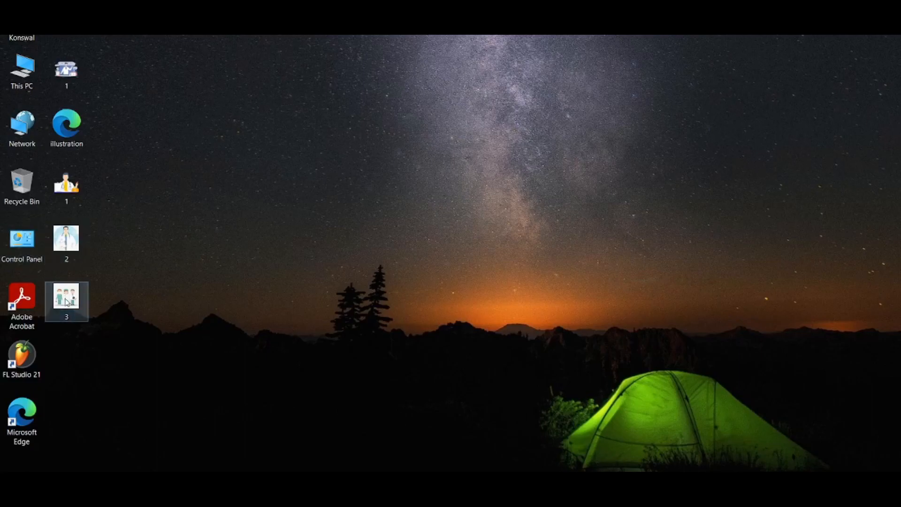
Open image 3 from the Desktop and compare it with its background-removed version
double_click(66, 297)
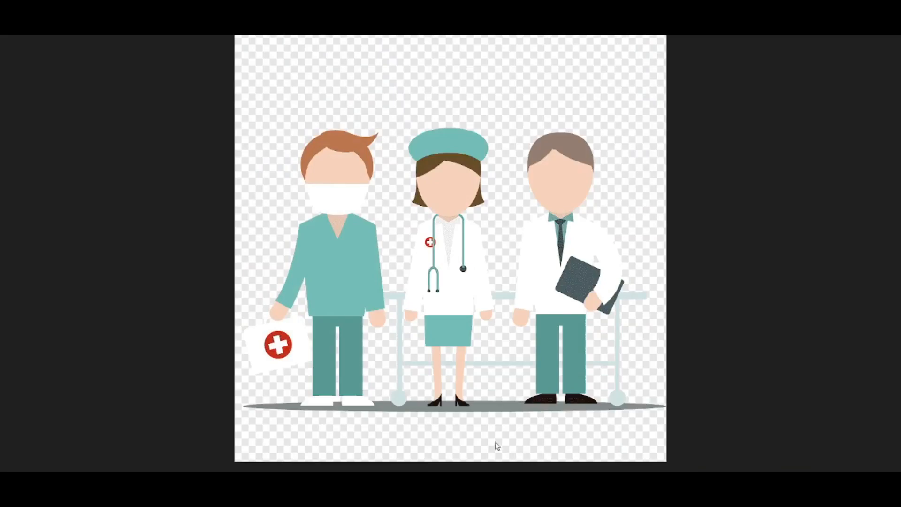
left_click(511, 435)
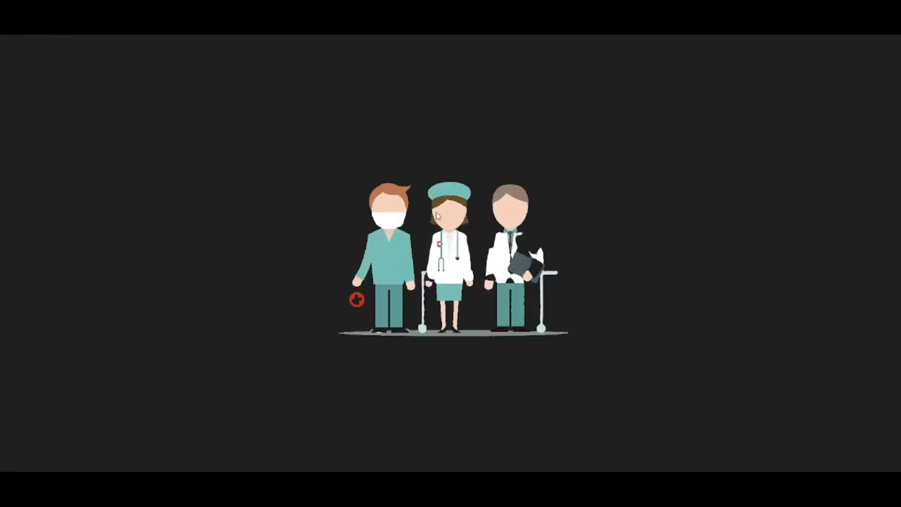
left_click(620, 406)
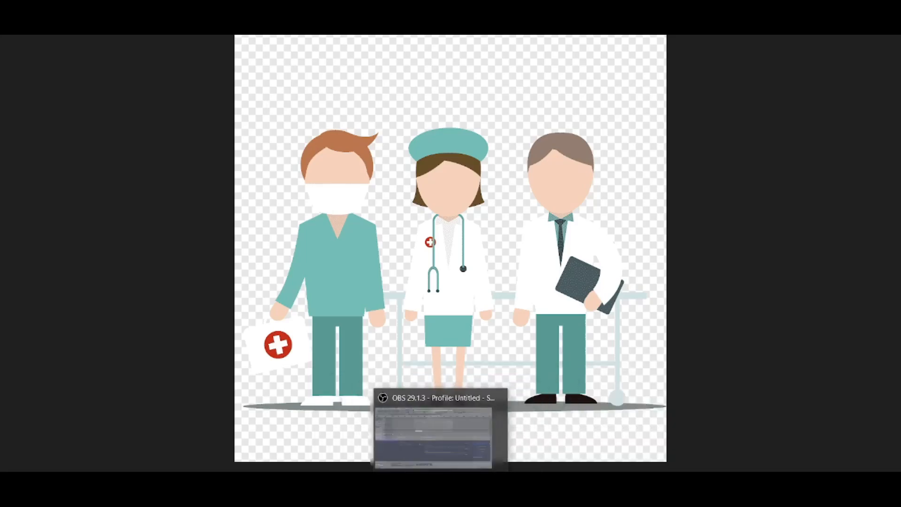
left_click(422, 448)
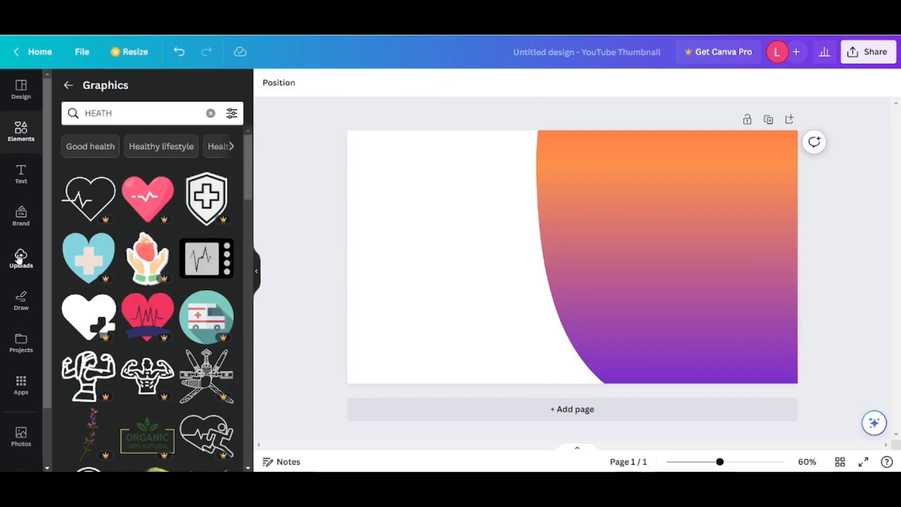
Switch to the Canva design and upload the two doctor illustrations named 1 from the Desktop
left_click(20, 258)
left_click(126, 120)
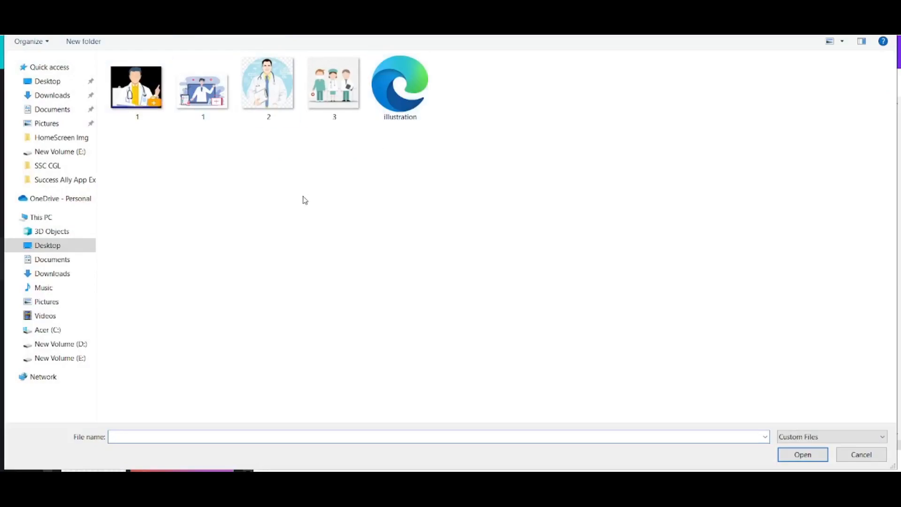
left_click(199, 102)
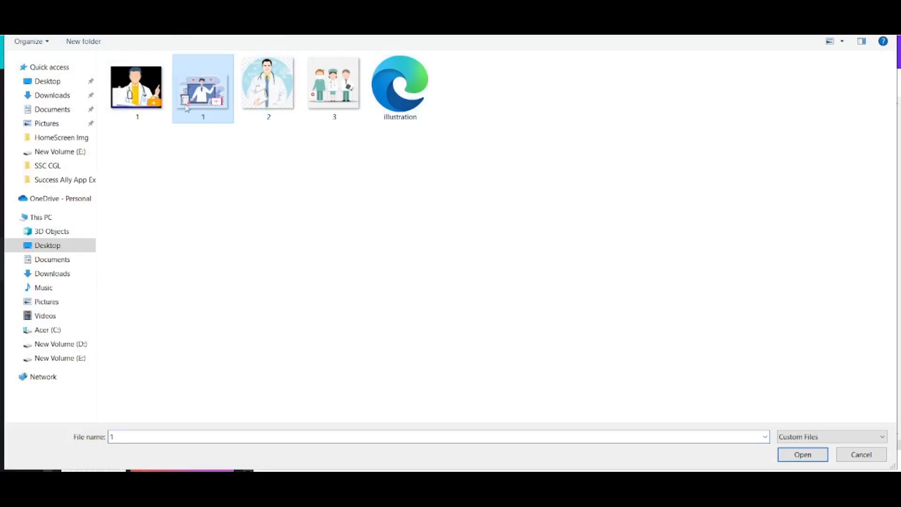
left_click(138, 111, "ctrl")
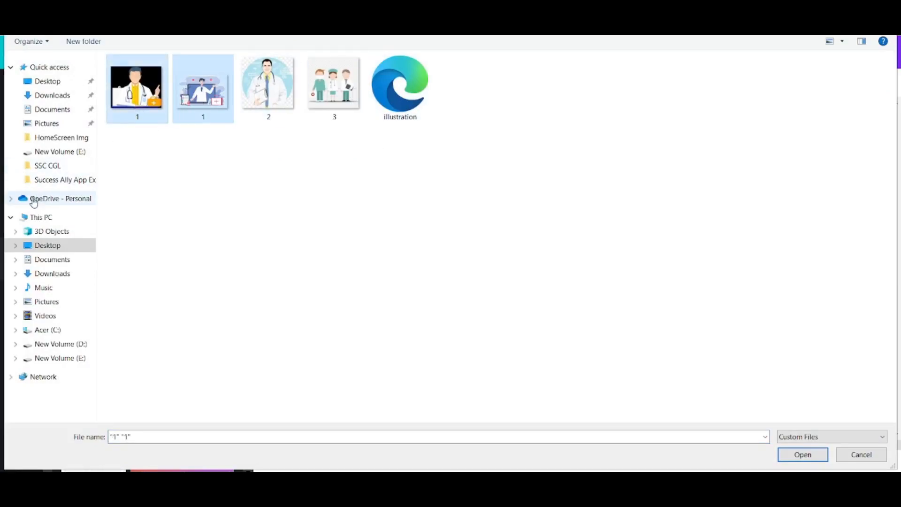
left_click(802, 454)
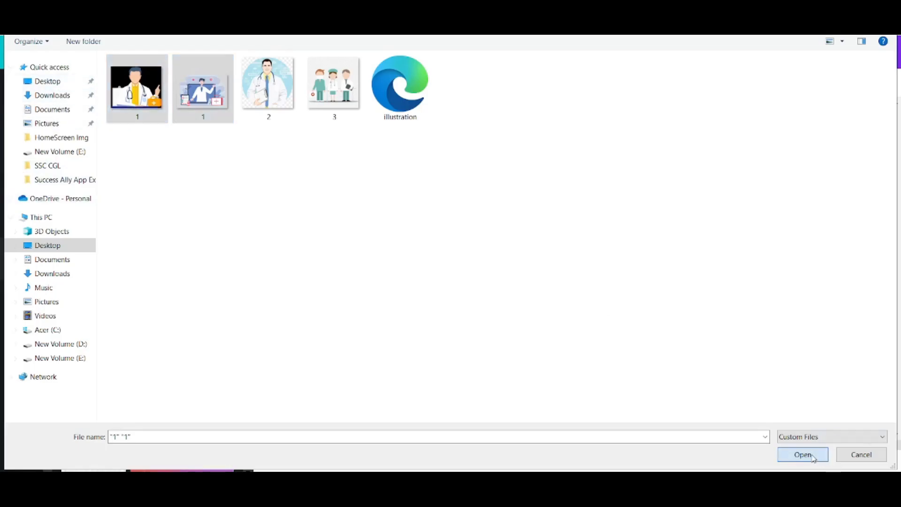
Upload the doctor illustration with the orange first-aid case from Downloads and place it in the design's lower-left corner
left_click(137, 125)
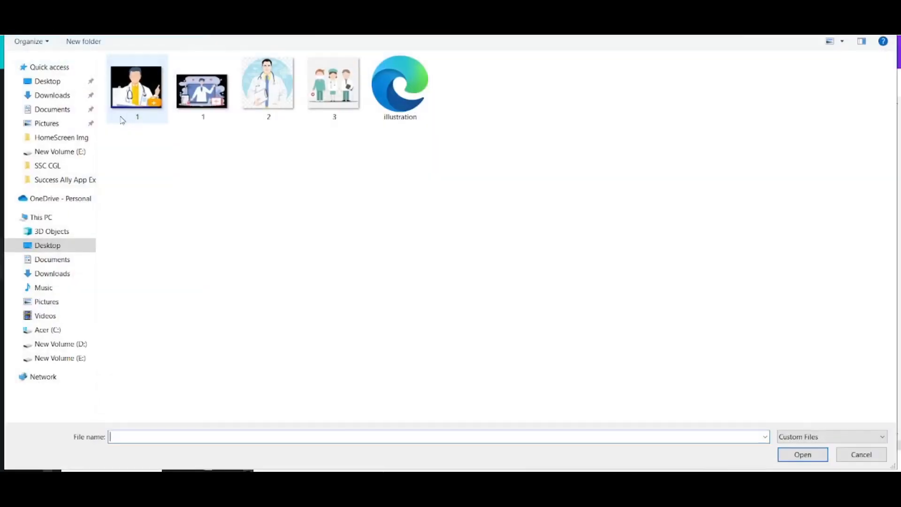
left_click(56, 96)
double_click(137, 105)
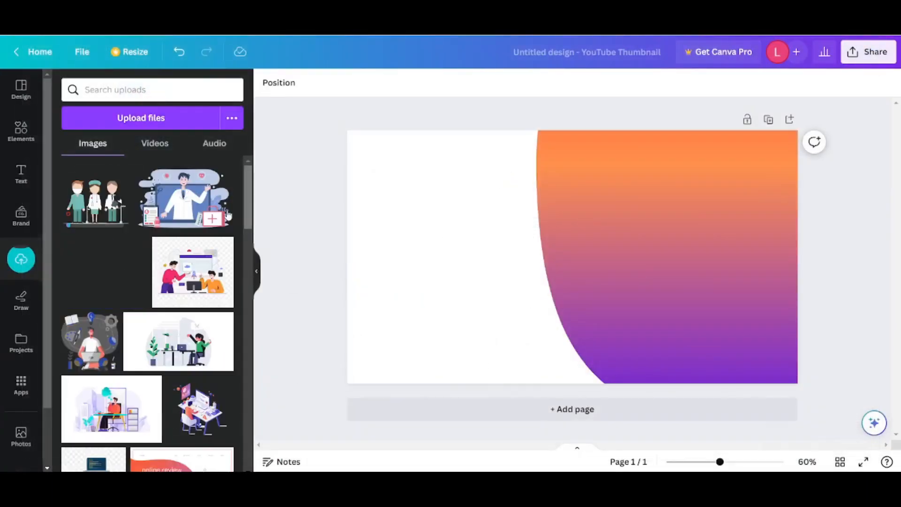
left_click_drag(99, 277, 513, 374)
left_click_drag(615, 297, 451, 300)
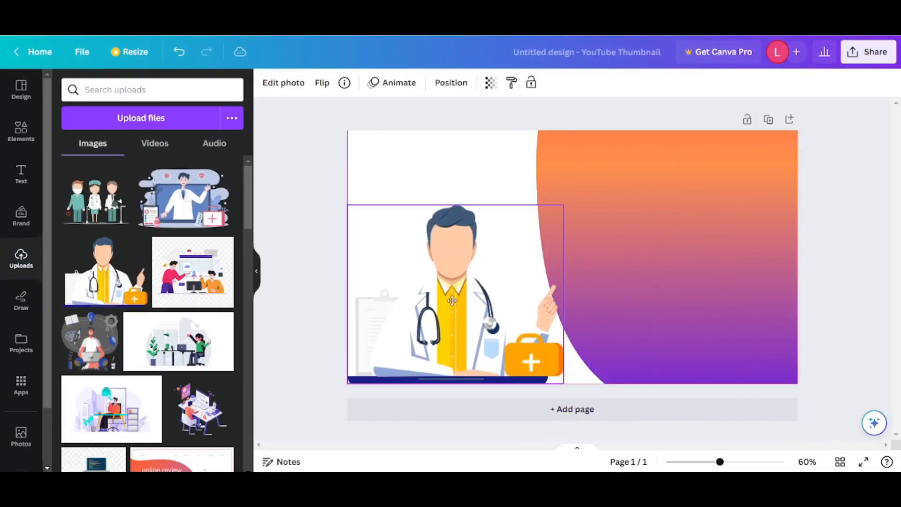
left_click(851, 280)
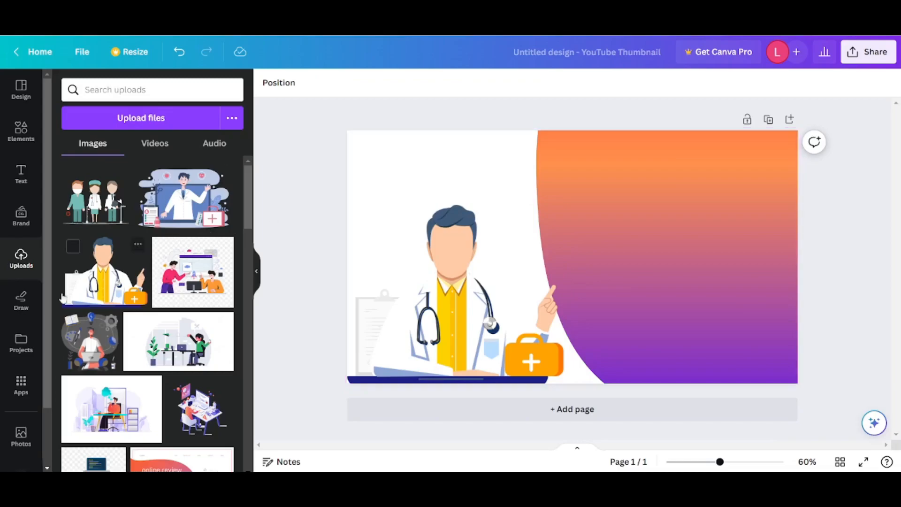
Add the round LMC logo from the uploaded images, shrink it and place it in the design's upper-left corner
scroll(131, 305, "down", 20)
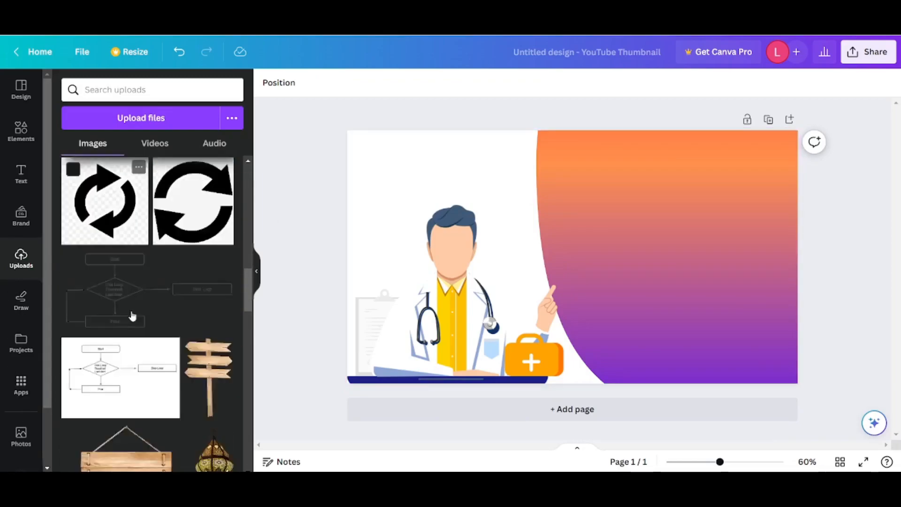
scroll(132, 319, "down", 20)
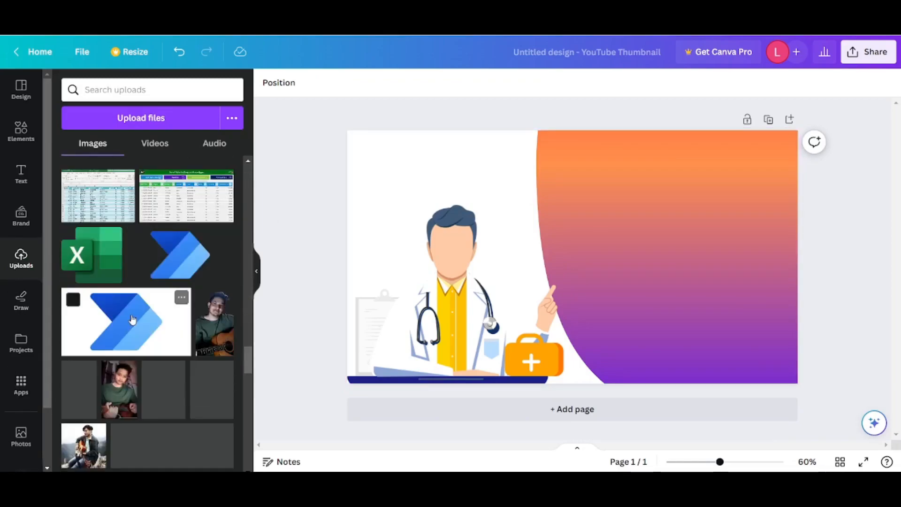
left_click(203, 185)
left_click_drag(584, 244, 421, 176)
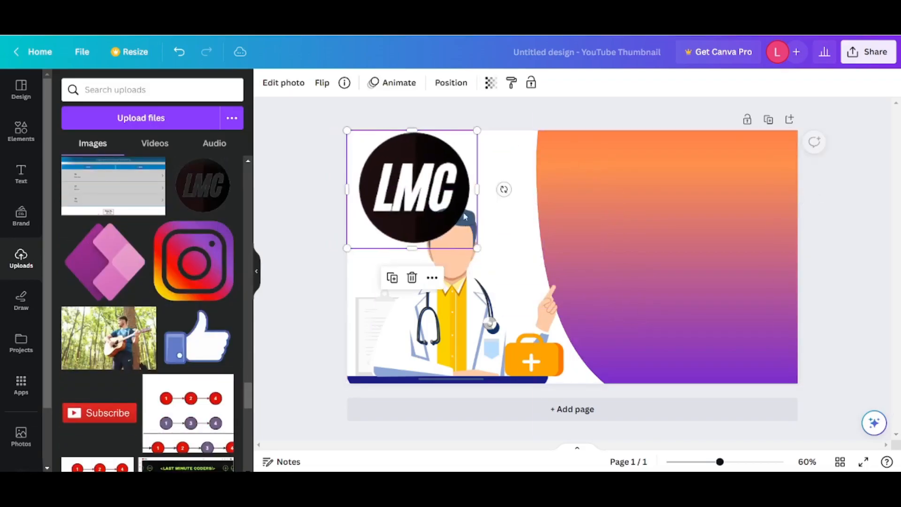
left_click_drag(468, 240, 374, 156)
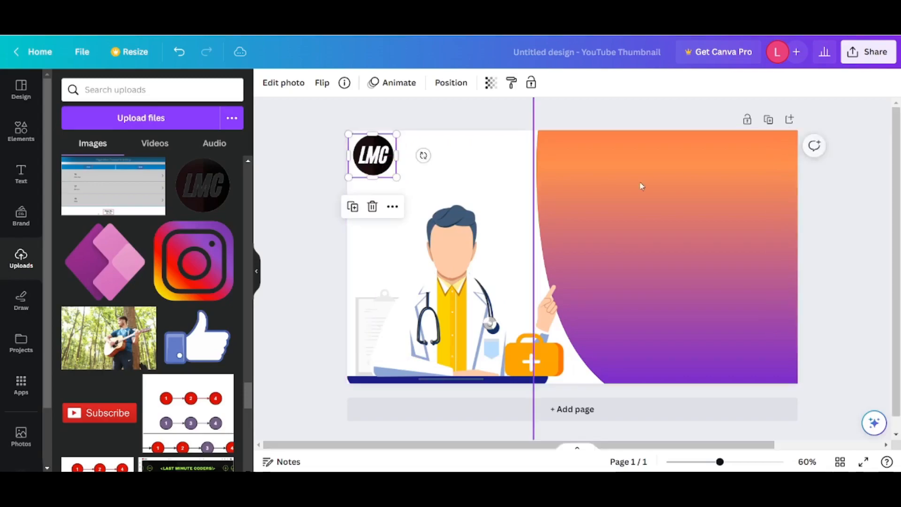
left_click(831, 216)
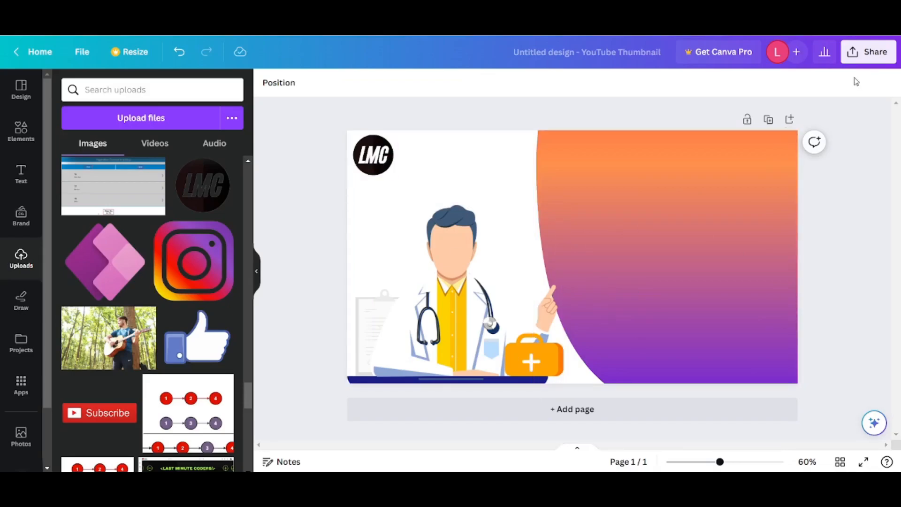
Download the finished design as a PNG at 1,280 × 720 px
left_click(868, 53)
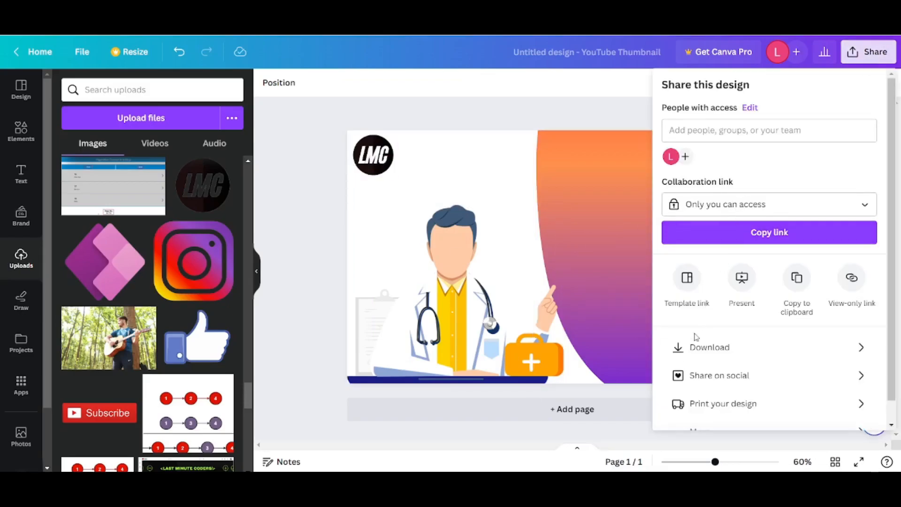
left_click(736, 347)
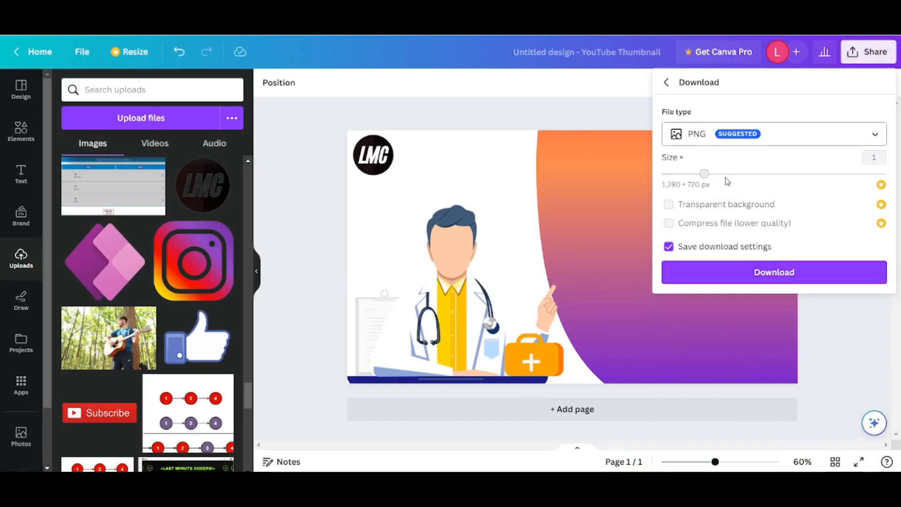
left_click(741, 281)
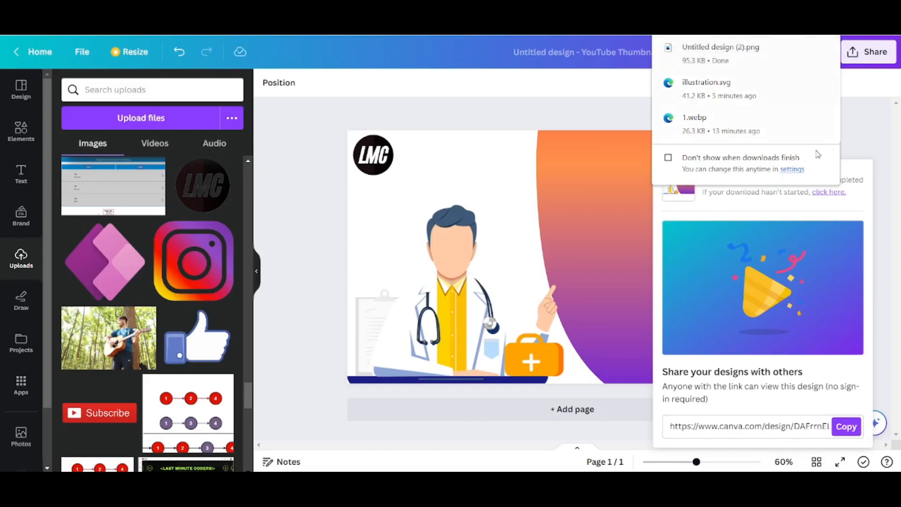
left_click(864, 130)
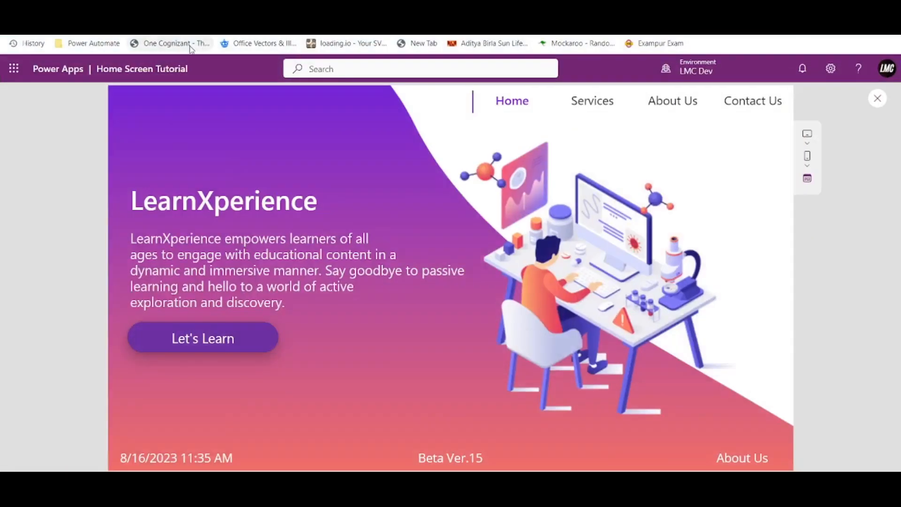
Switch to the Home Screen Tutorial app in Power Apps, exit its preview and add a new blank screen
left_click(877, 99)
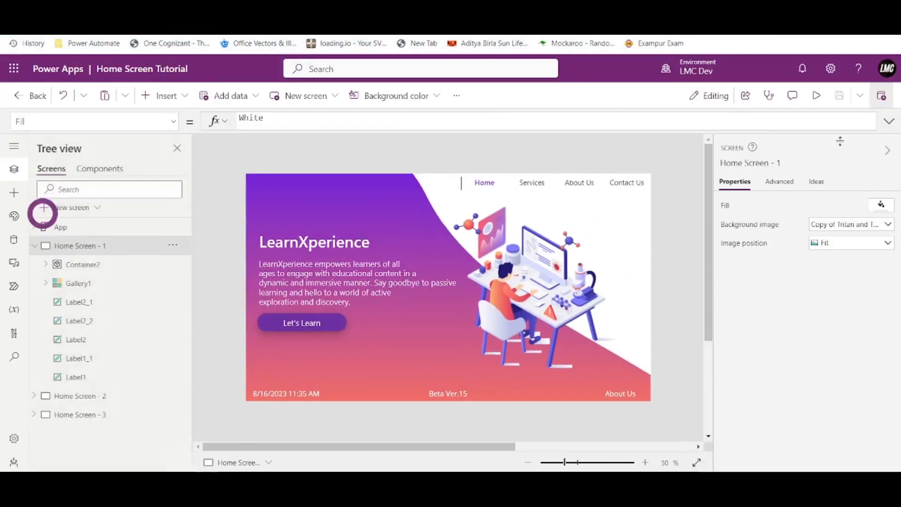
left_click(37, 247)
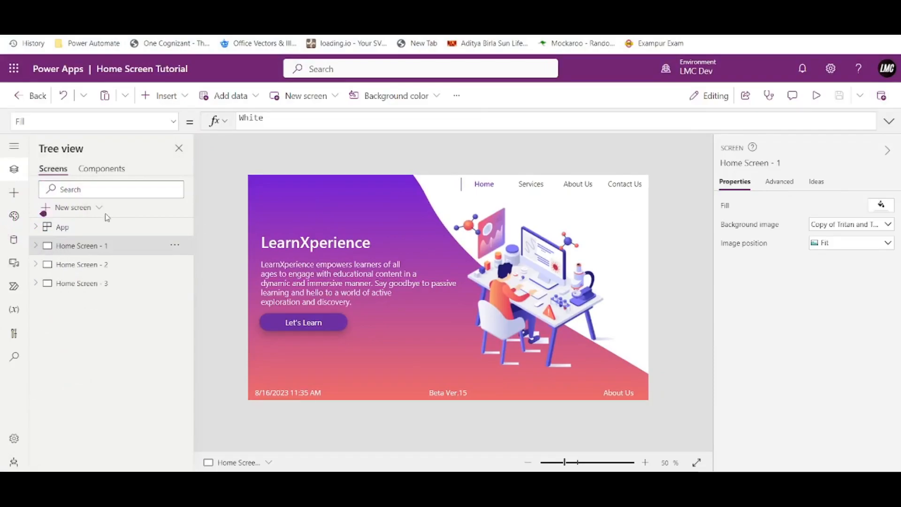
left_click(181, 315)
left_click(85, 211)
left_click(86, 314)
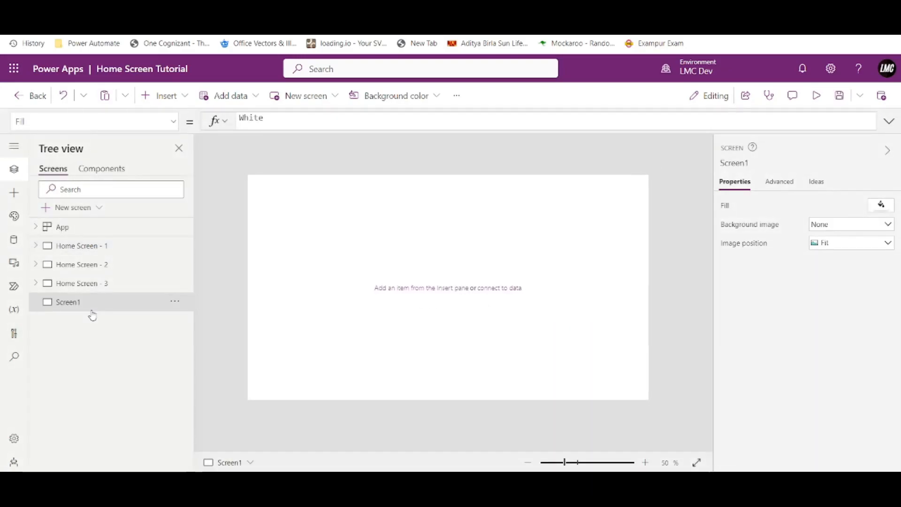
left_click(167, 100)
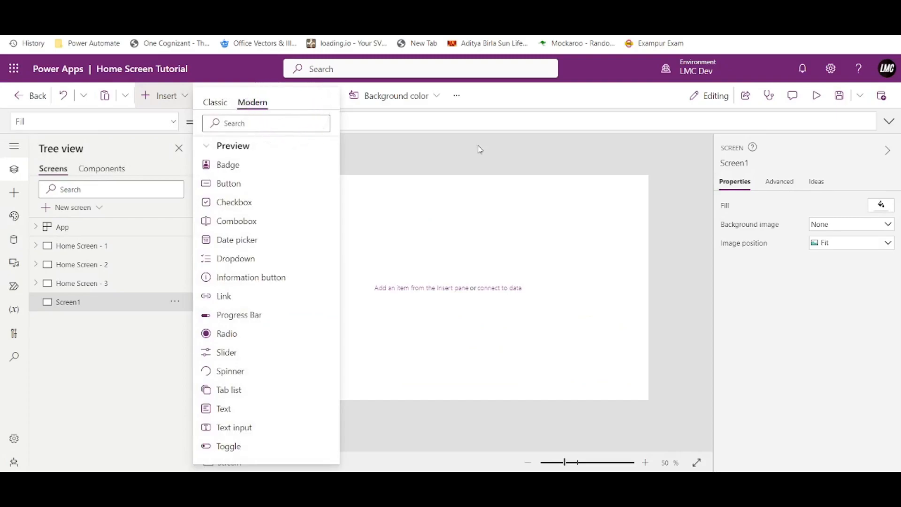
left_click(599, 185)
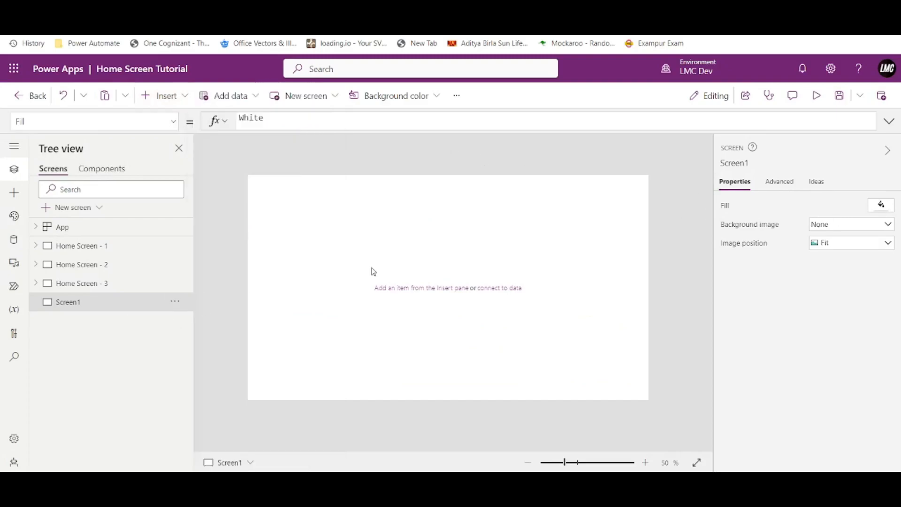
Set the blank screen's background image to the Untitled design (2) file from Downloads
left_click(828, 224)
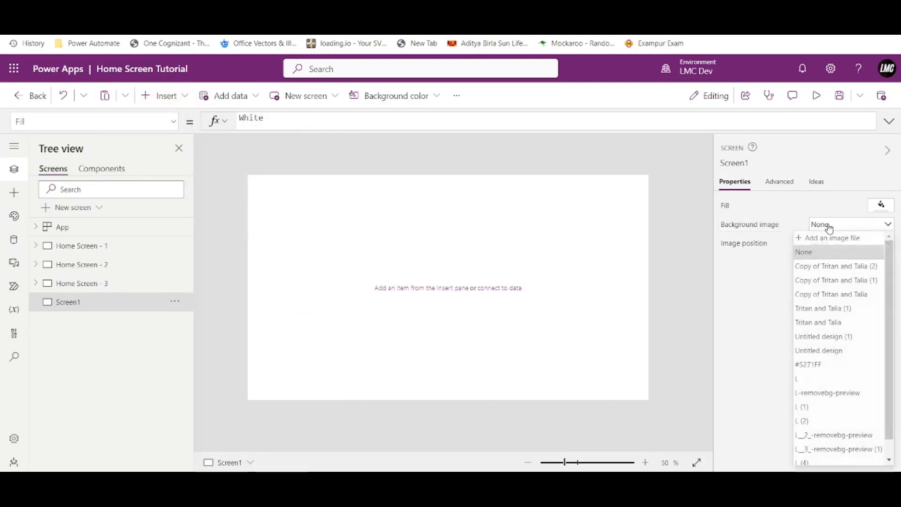
left_click(828, 238)
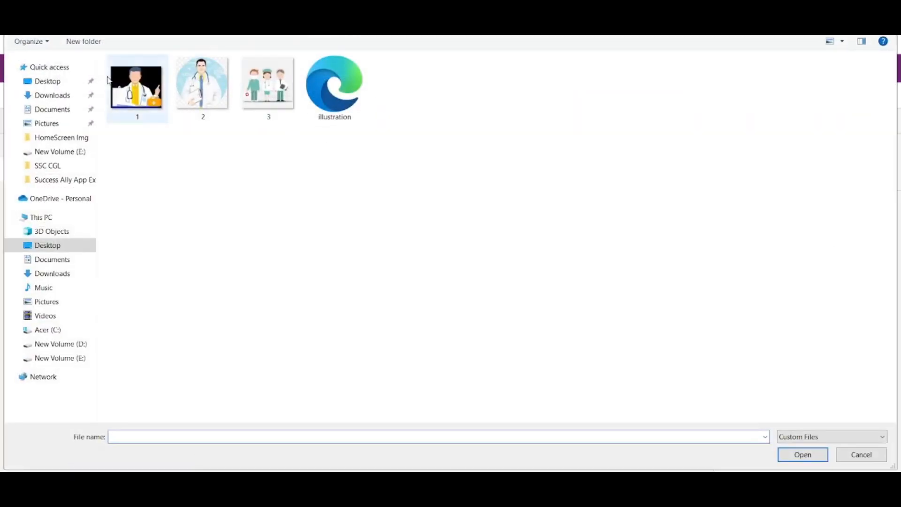
left_click(42, 95)
double_click(116, 107)
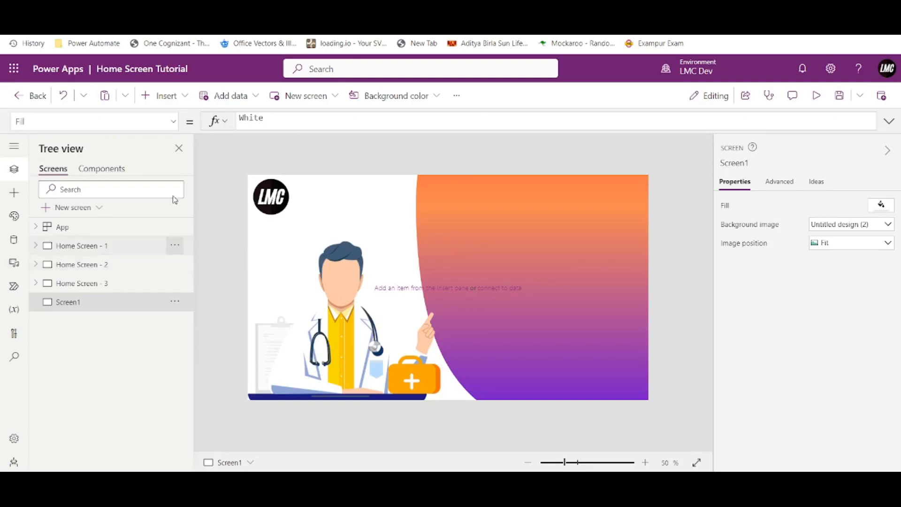
Compare the Classic and Modern sets of controls available for insertion
left_click(170, 98)
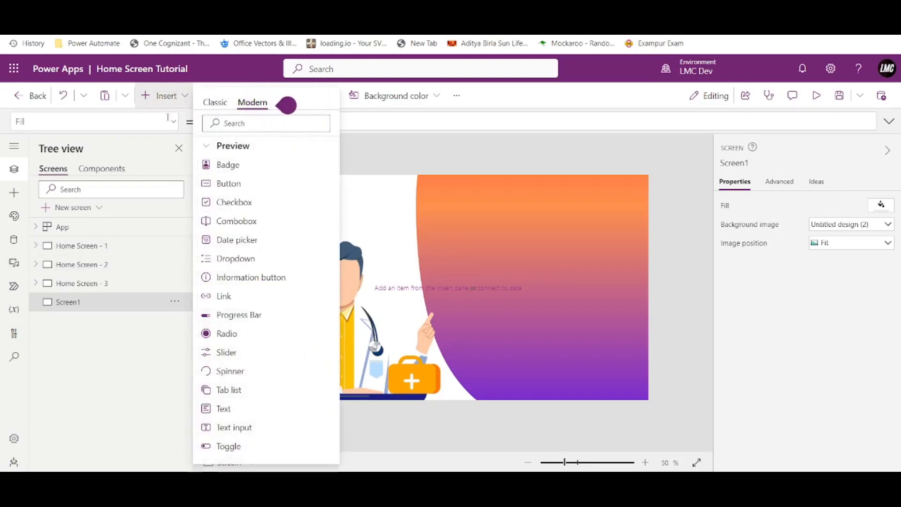
left_click(214, 105)
left_click(251, 104)
left_click(497, 113)
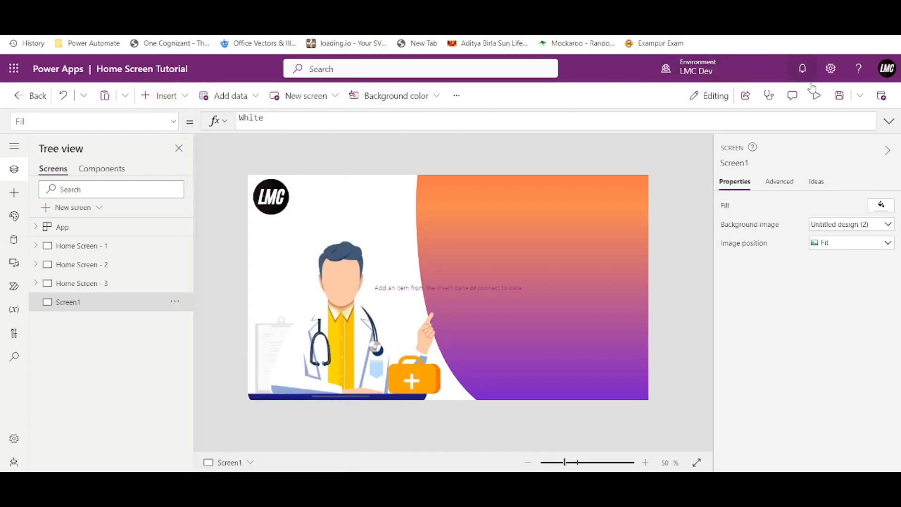
Look through the Preview and Experimental features in the app settings for the Modern controls and themes option
left_click(456, 95)
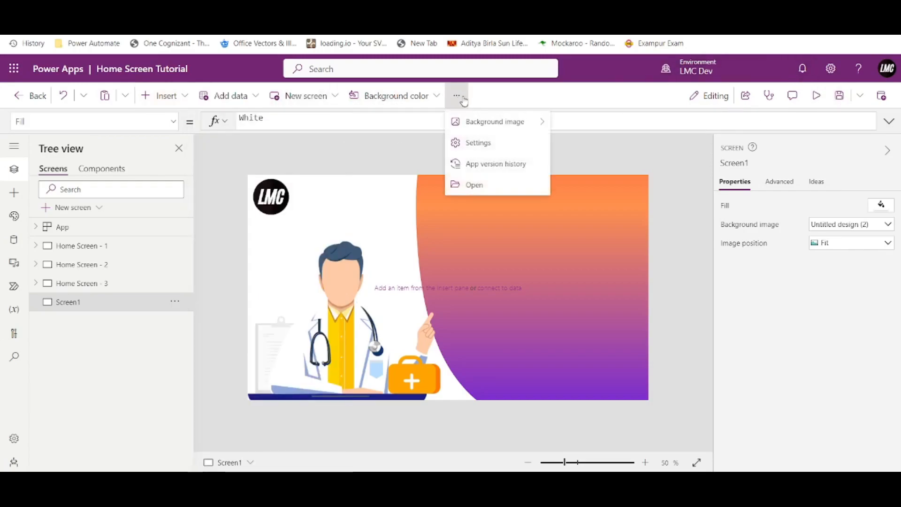
left_click(488, 142)
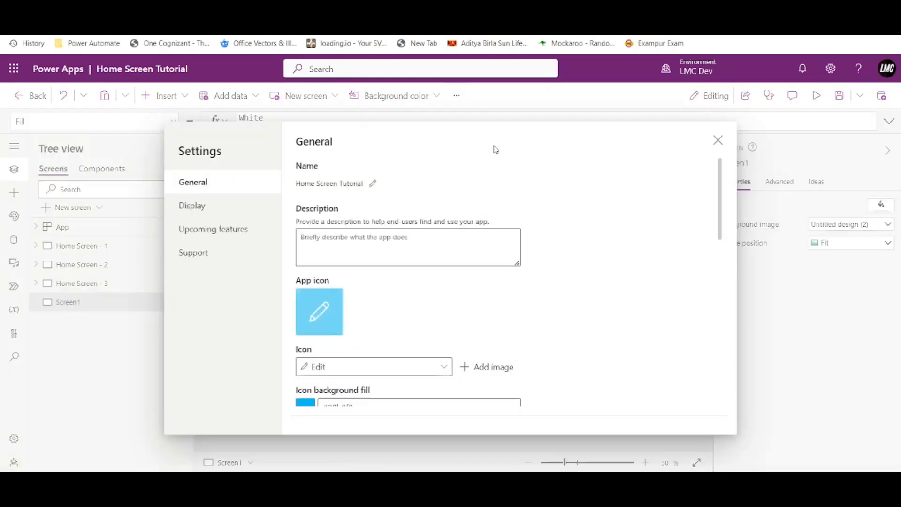
left_click(227, 226)
scroll(403, 227, "down", 8)
scroll(404, 230, "down", 5)
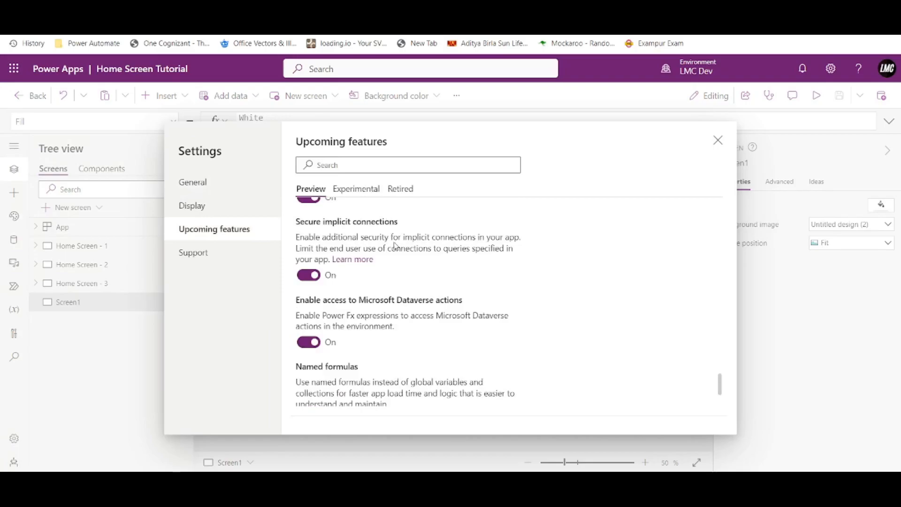
scroll(398, 263, "down", 3)
scroll(368, 327, "up", 10)
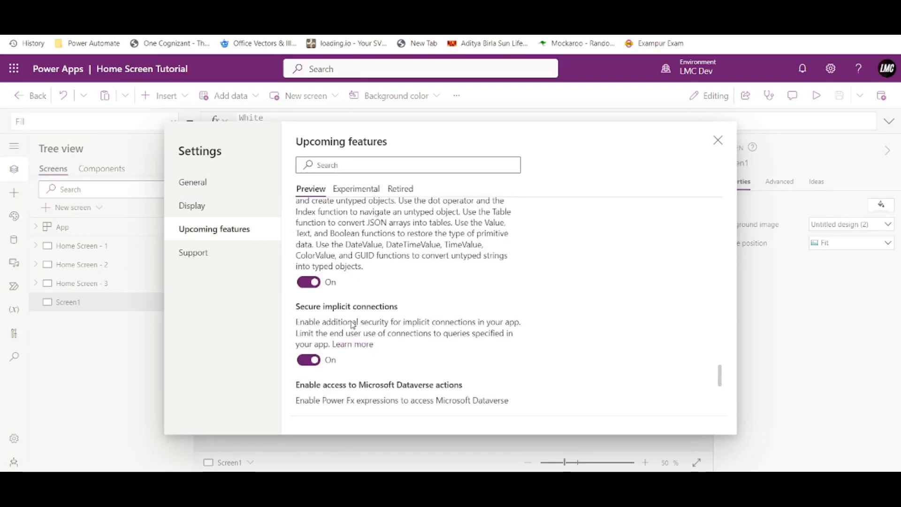
scroll(346, 307, "up", 8)
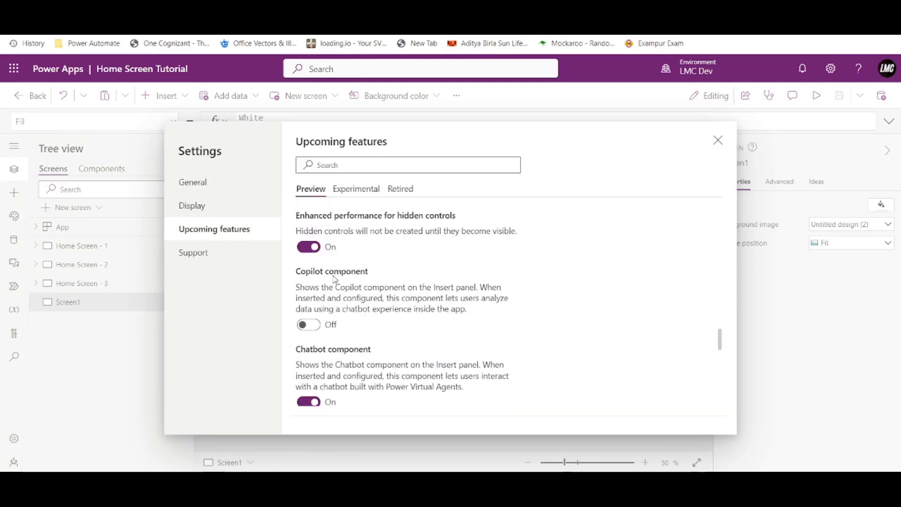
scroll(347, 291, "up", 8)
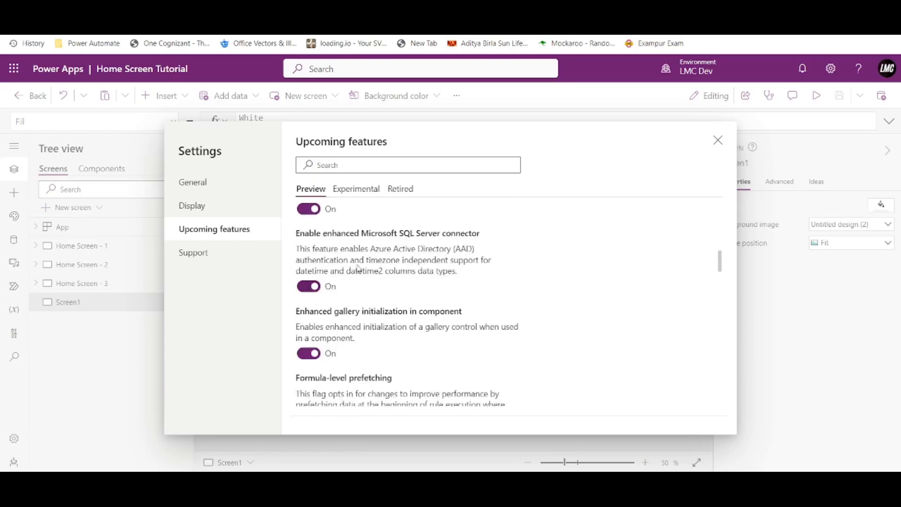
scroll(353, 258, "up", 2)
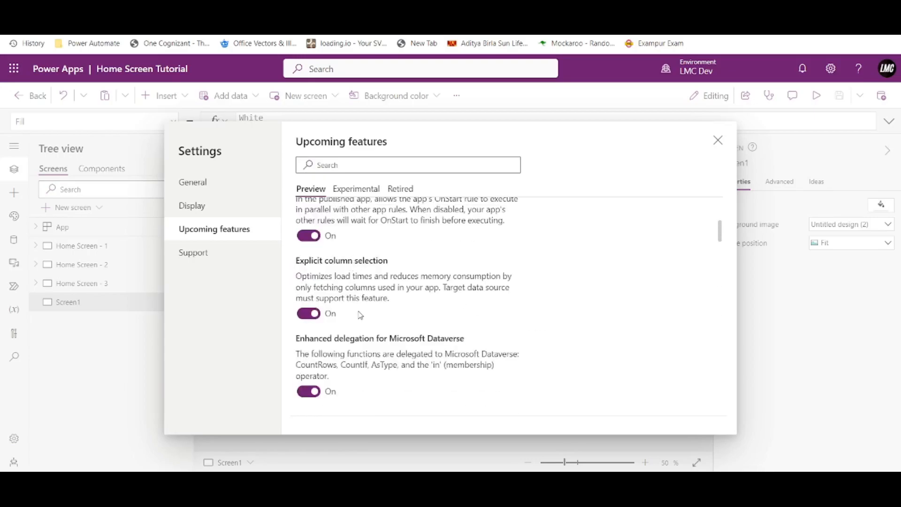
scroll(360, 311, "up", 4)
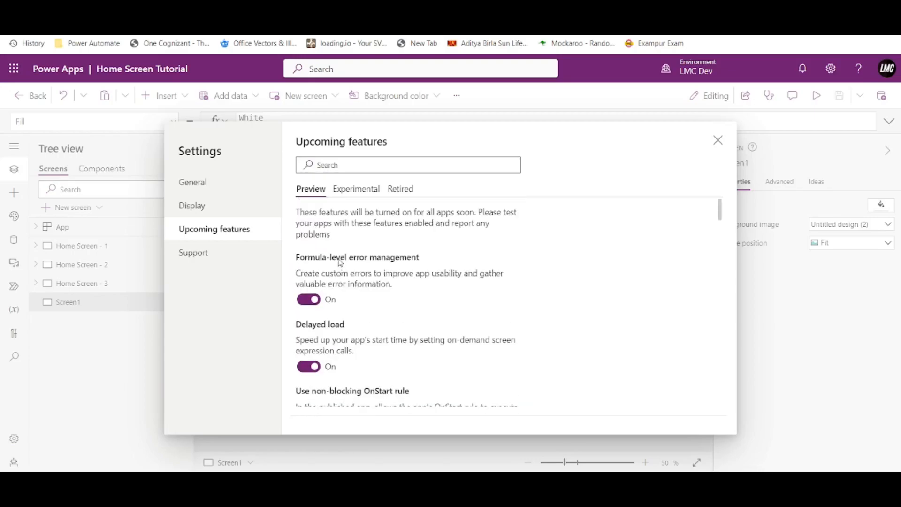
left_click(355, 189)
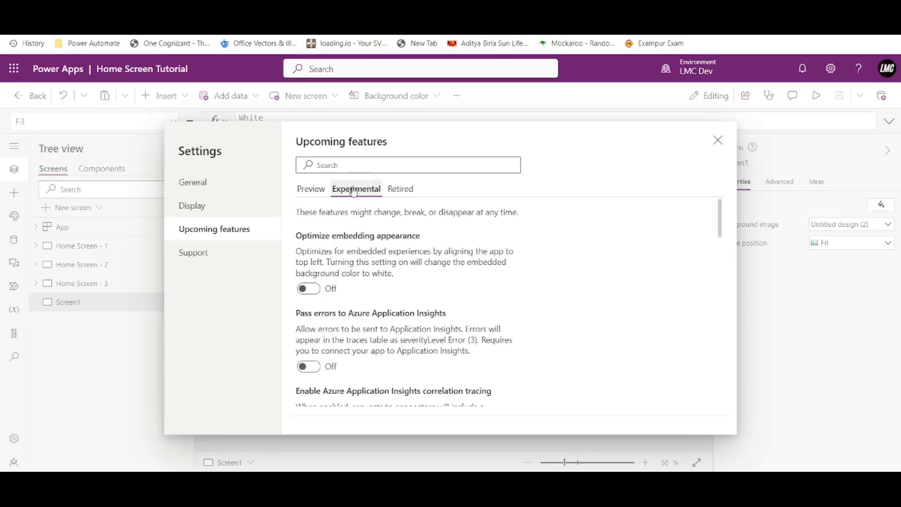
left_click(312, 189)
scroll(364, 276, "down", 10)
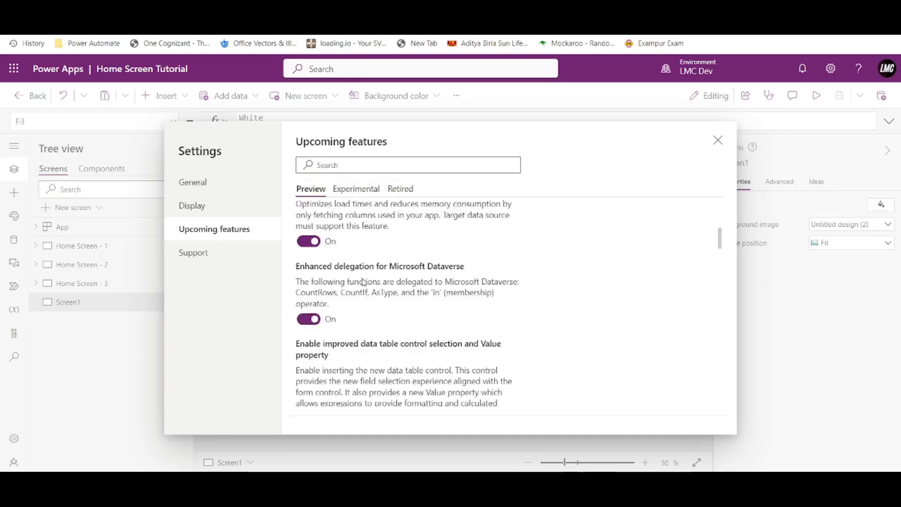
scroll(363, 280, "down", 6)
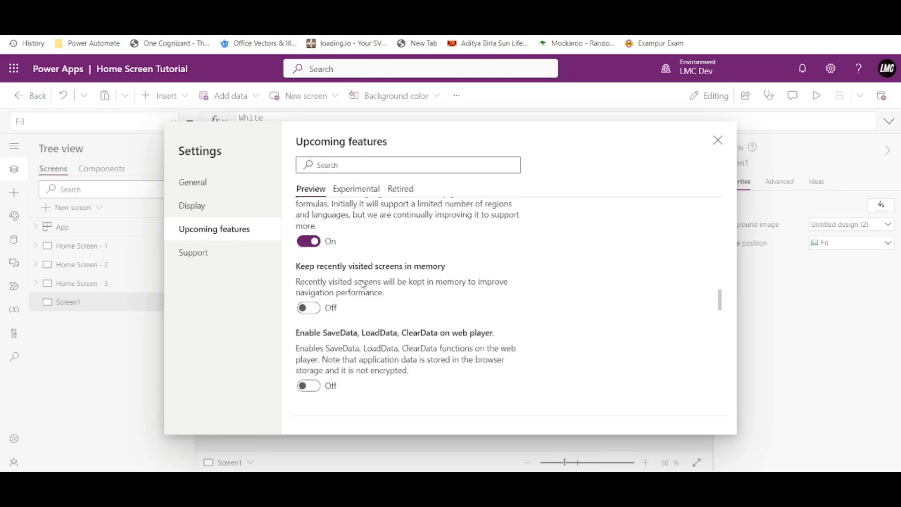
scroll(363, 285, "down", 10)
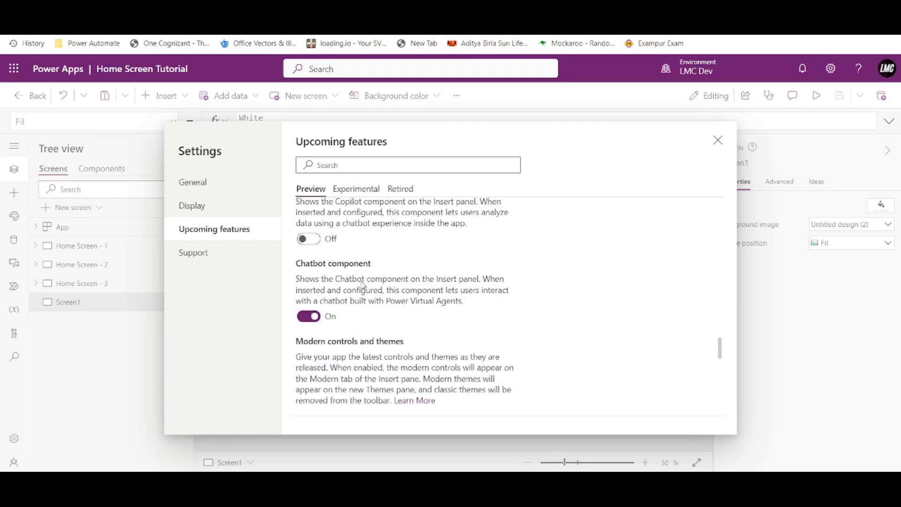
Review the Modern controls and themes option among the preview features and close the app settings
scroll(361, 287, "down", 2)
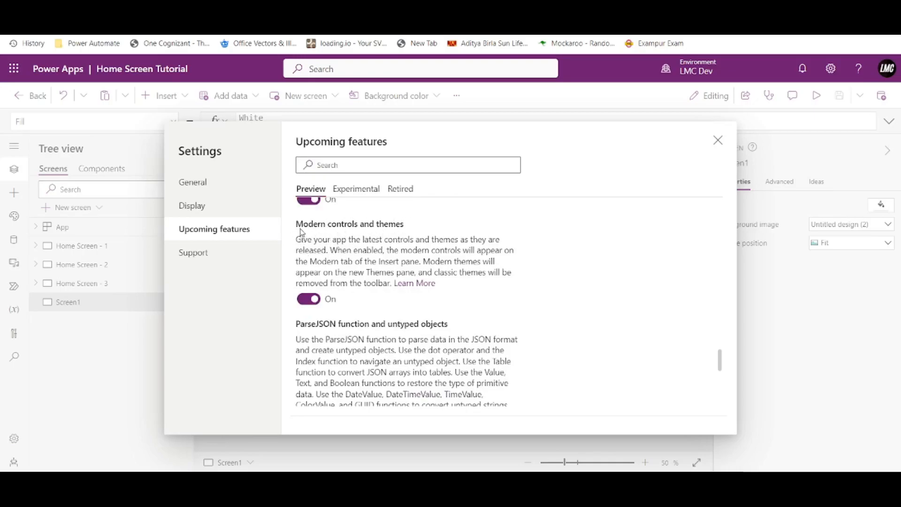
left_click(718, 140)
Insert a classic layout container on the blank screen and stretch it over the gradient area, about 787 wide and 768 high
left_click(145, 96)
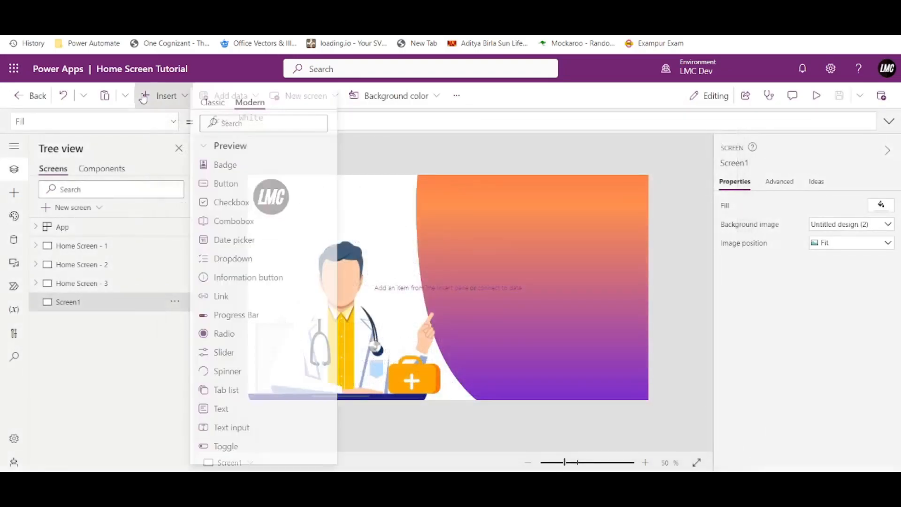
left_click(215, 102)
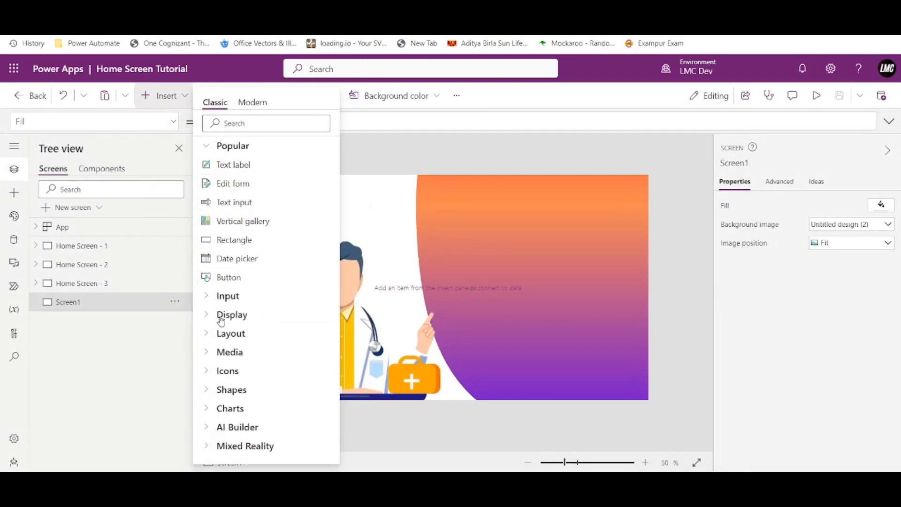
left_click(211, 334)
scroll(211, 336, "down", 4)
left_click(221, 336)
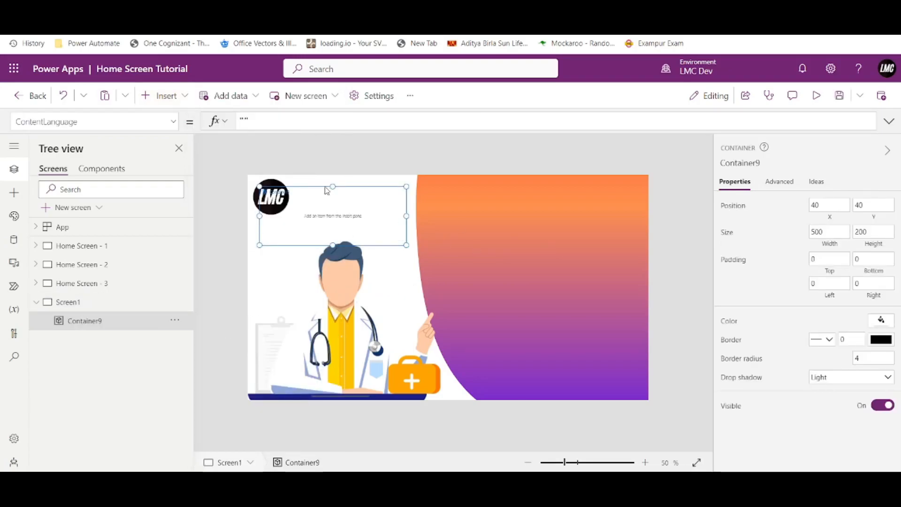
left_click_drag(327, 189, 568, 181)
left_click_drag(501, 233, 421, 425)
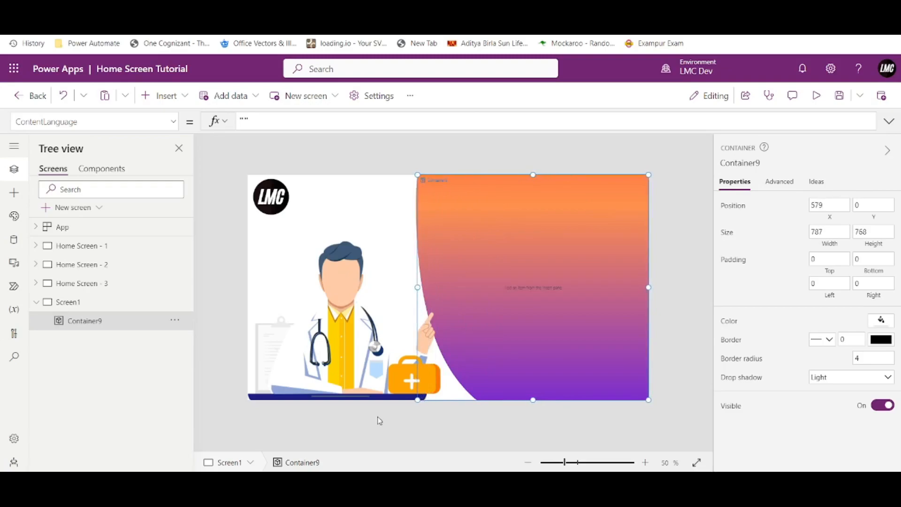
Fill the container with dark red from the theme colors to make its area visible
left_click(829, 207)
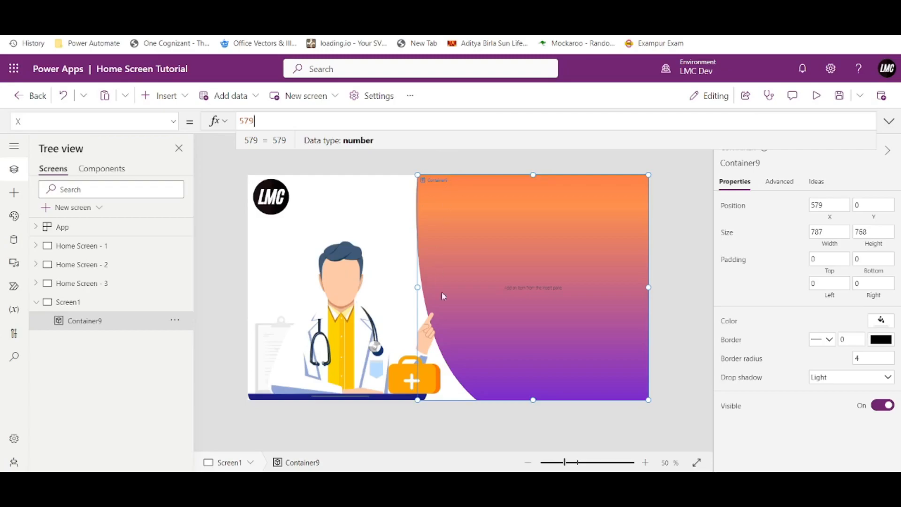
left_click(882, 320)
left_click(842, 248)
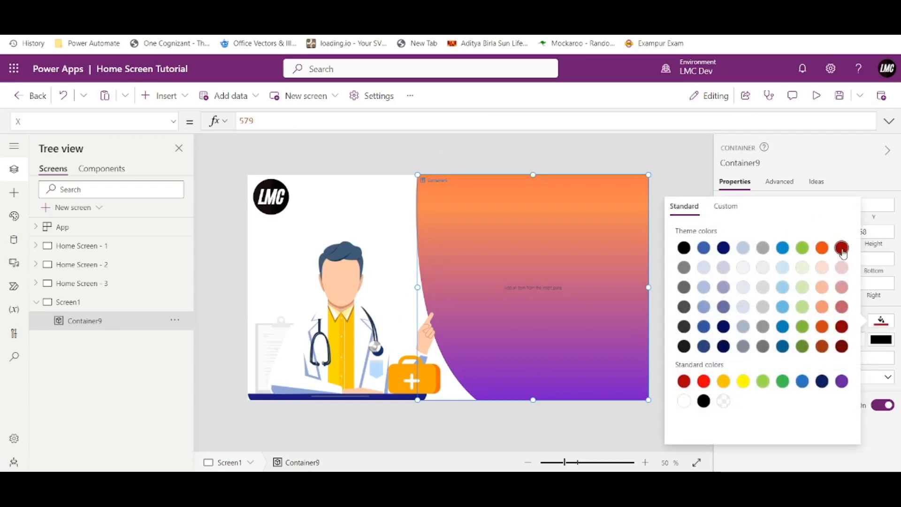
left_click(673, 163)
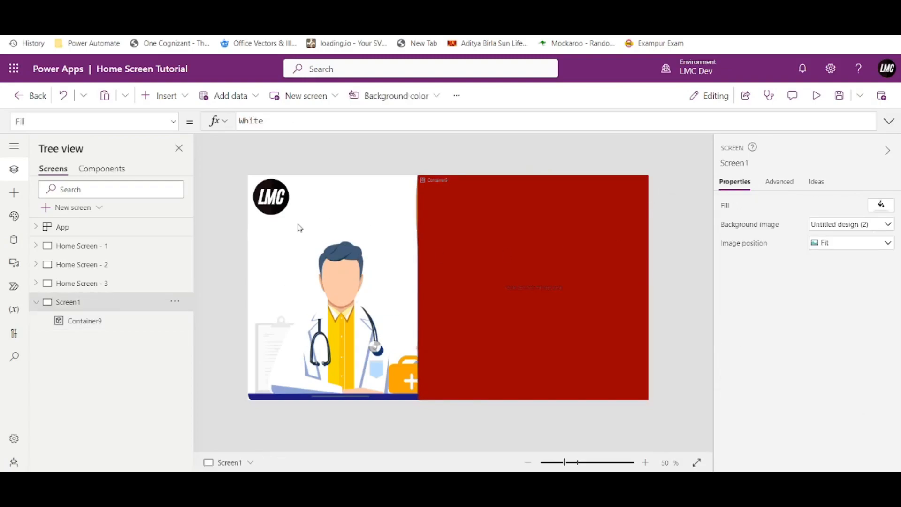
Set the container's X position to the formula Parent.Width/2
left_click(511, 227)
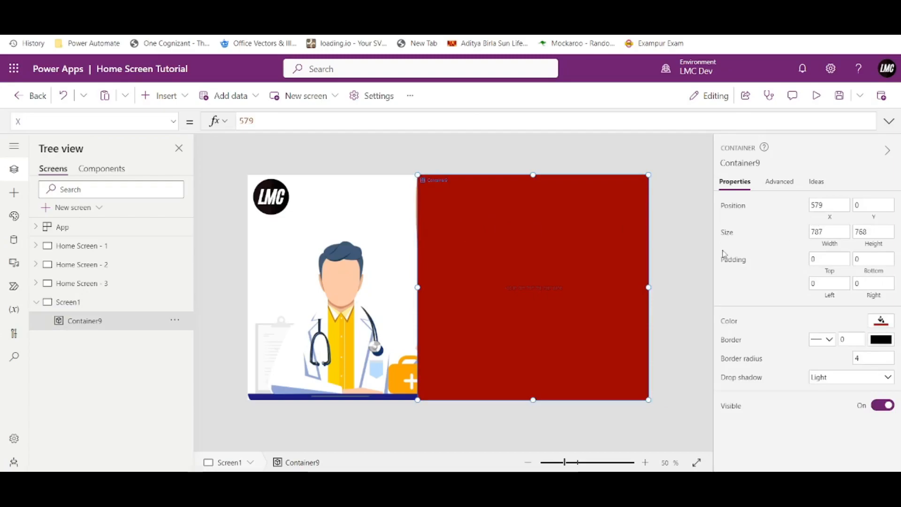
left_click(827, 221)
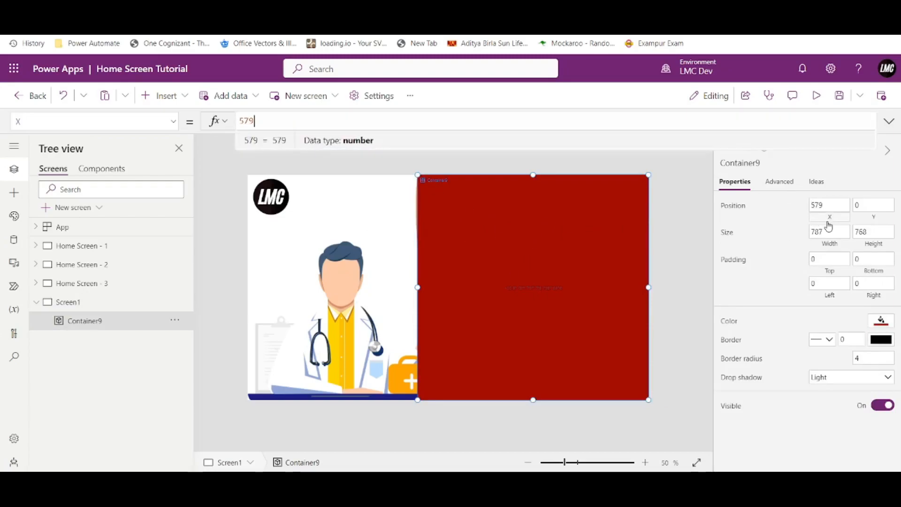
type("Parent.Width/2")
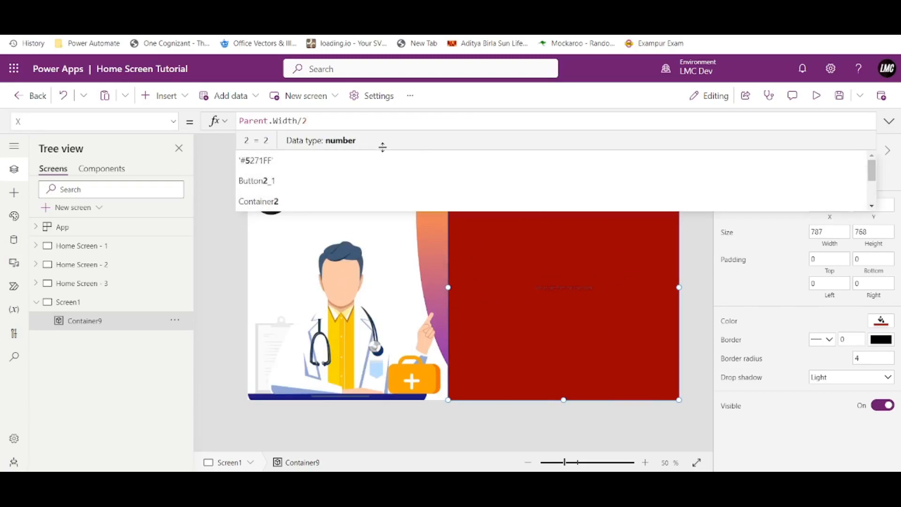
key("ctrl+a")
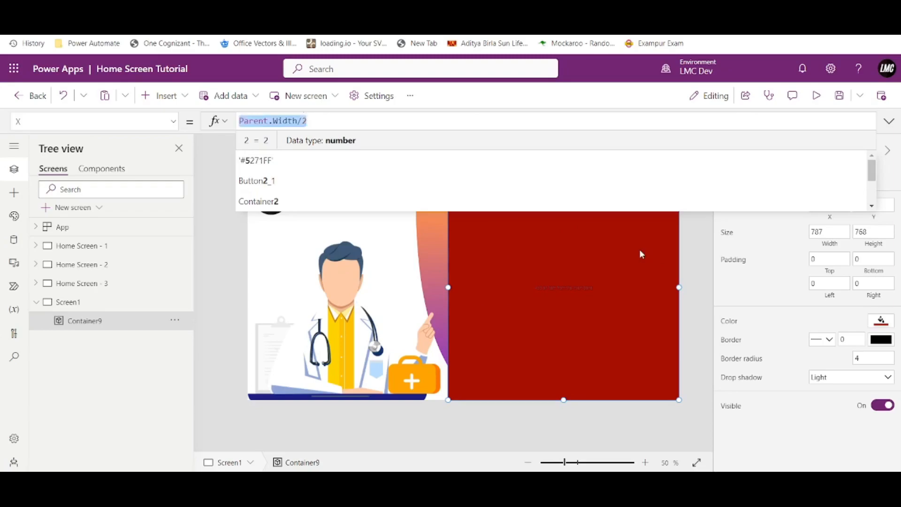
left_click(701, 257)
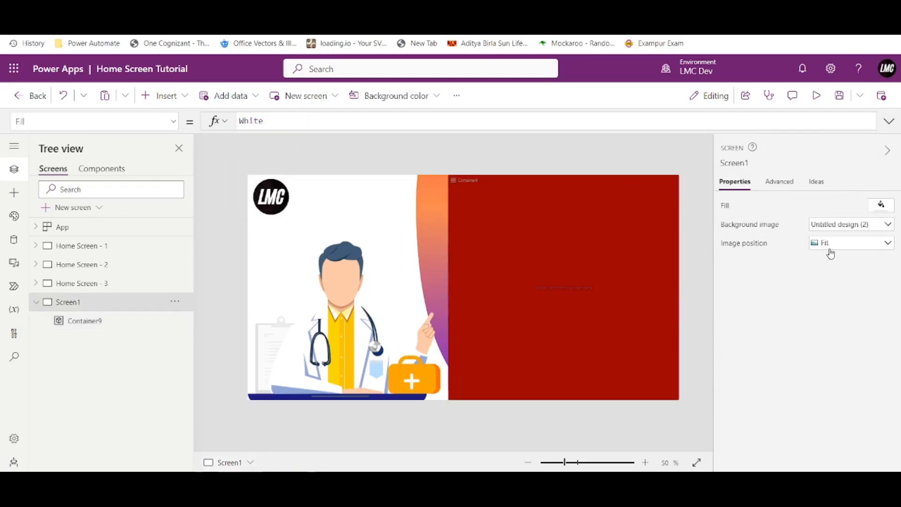
Set the container's width to the formula Parent.Width/2
left_click(625, 233)
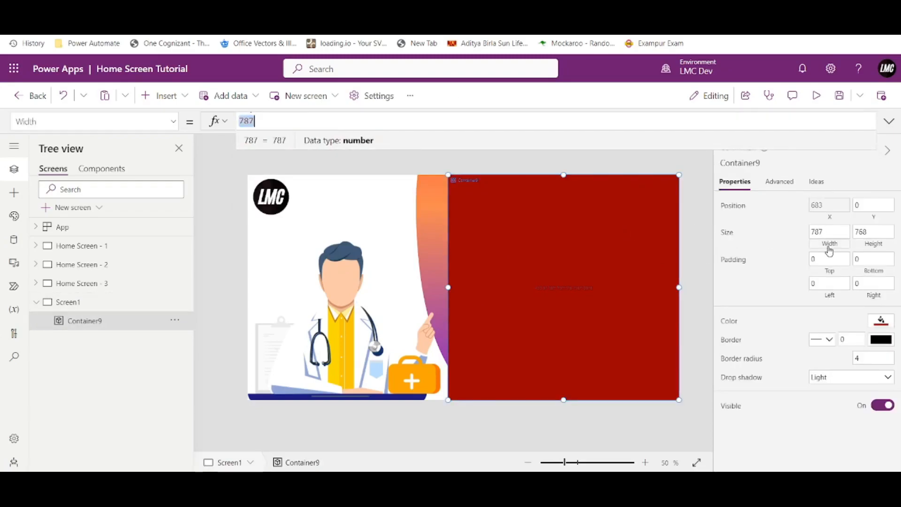
type("Parent.Width/2")
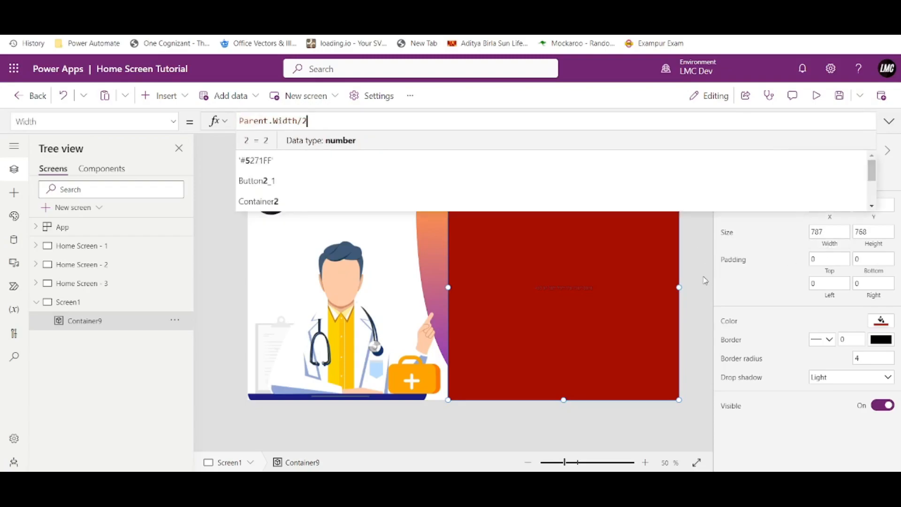
left_click(704, 280)
Set the container's height to the formula Parent.Height
left_click(587, 260)
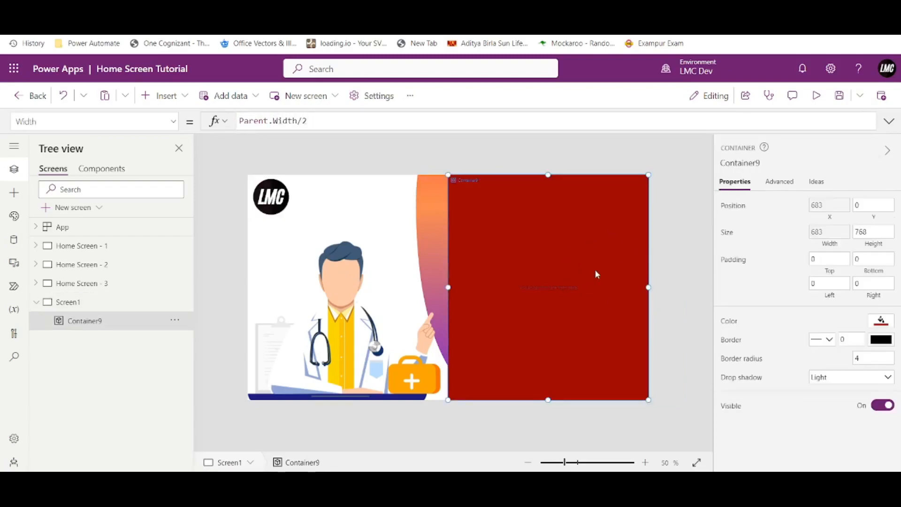
left_click(873, 235)
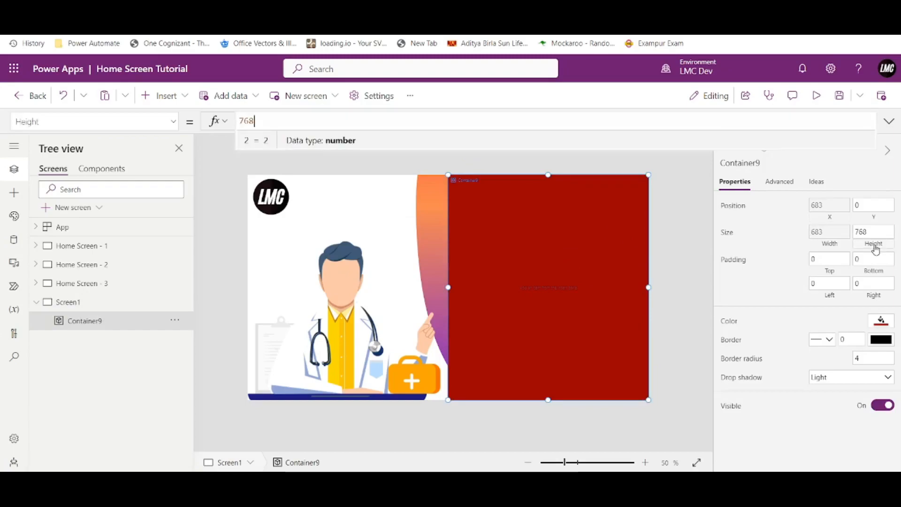
key("BackSpace")
type("Parent.")
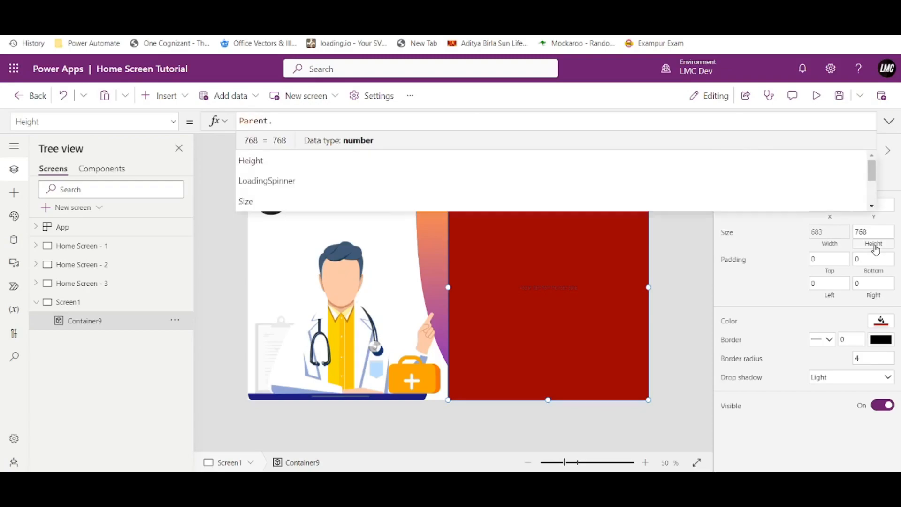
key("Tab")
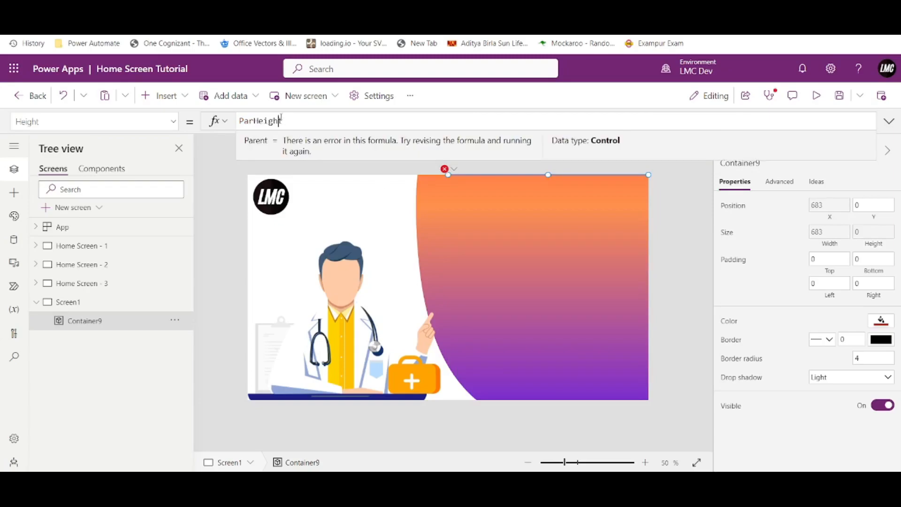
double_click(281, 121)
type("Pare")
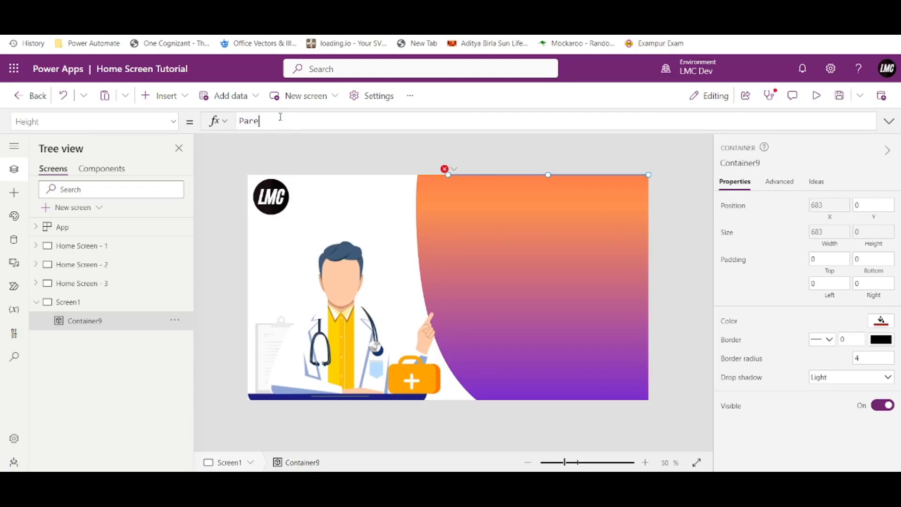
type("nt.Height")
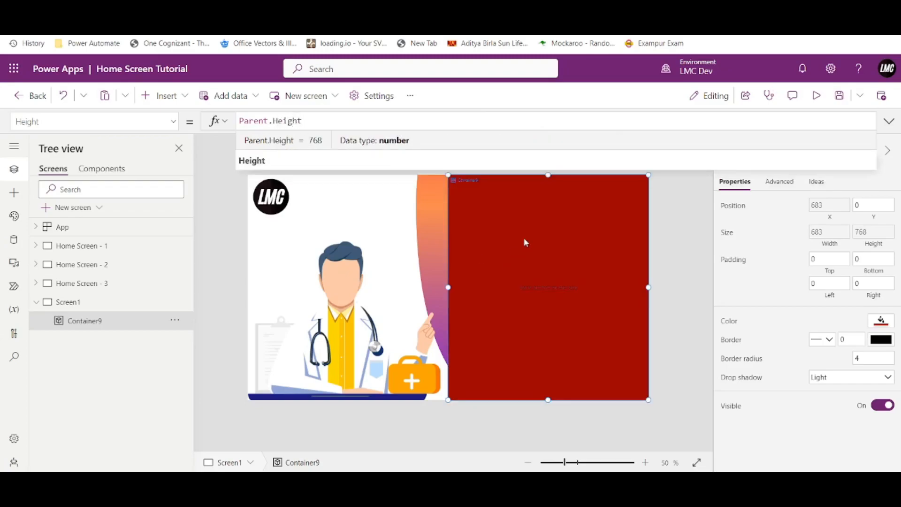
left_click(690, 208)
Change the container's fill color to transparent so the gradient background shows through
left_click(613, 269)
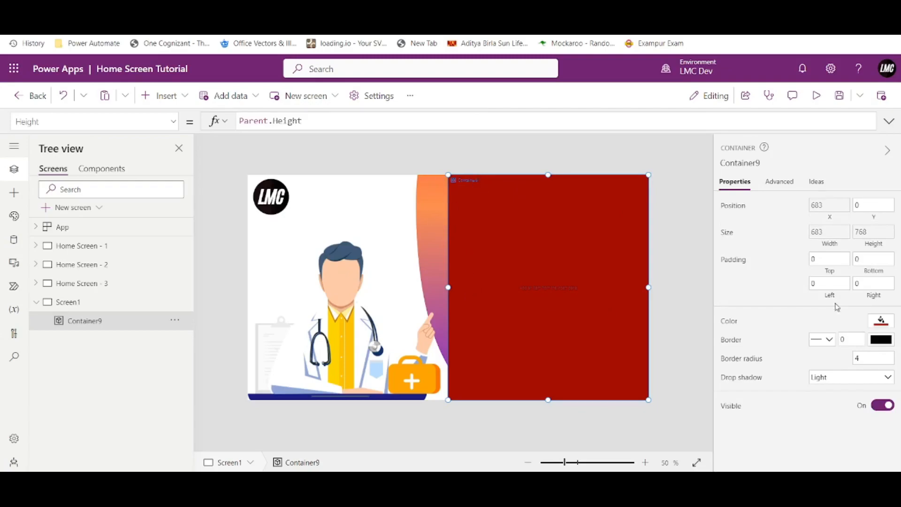
left_click(881, 319)
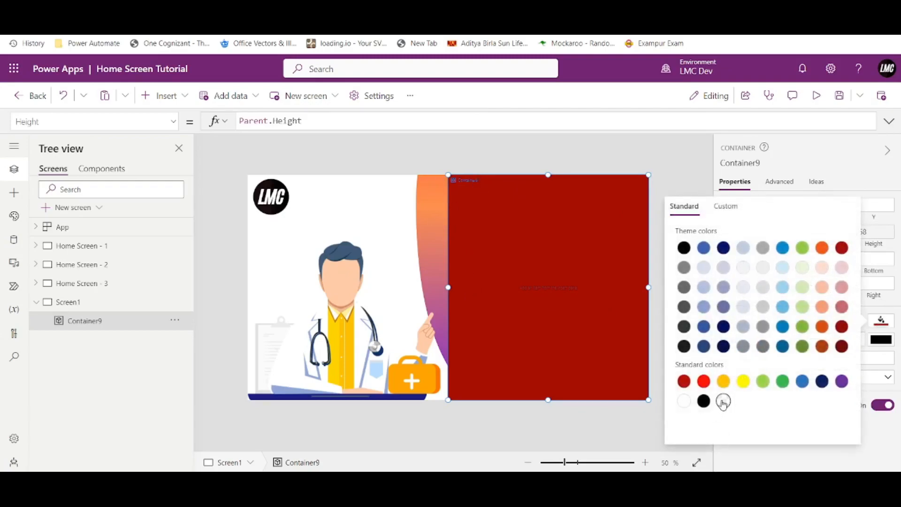
left_click(670, 161)
left_click(551, 260)
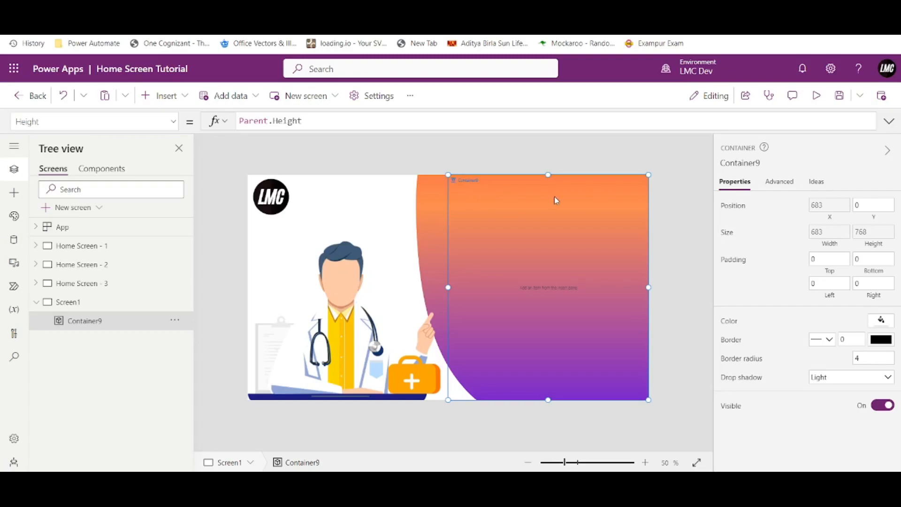
Insert a modern Tab list control inside the container
left_click(229, 96)
left_click(170, 95)
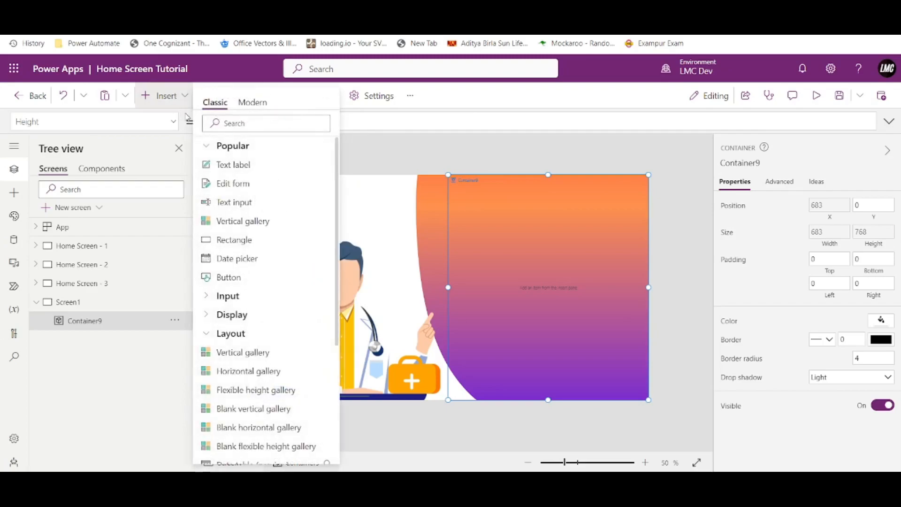
left_click(253, 104)
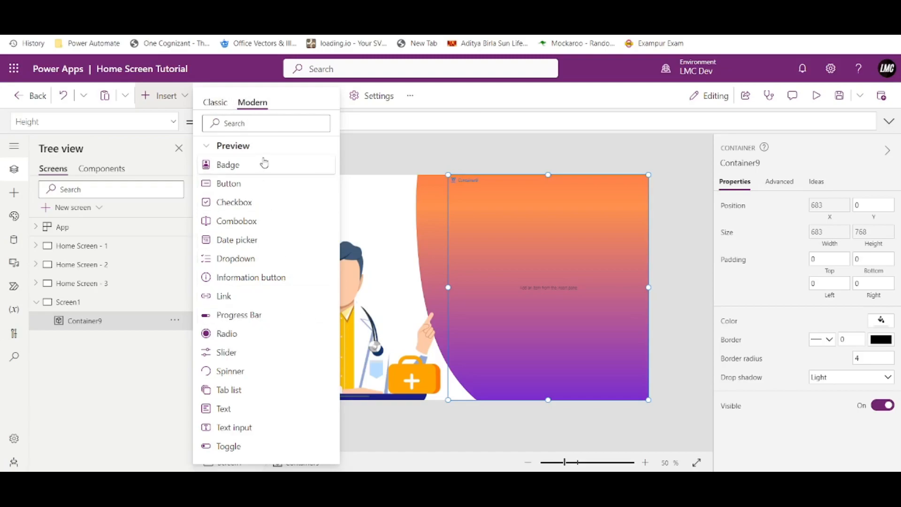
left_click(232, 391)
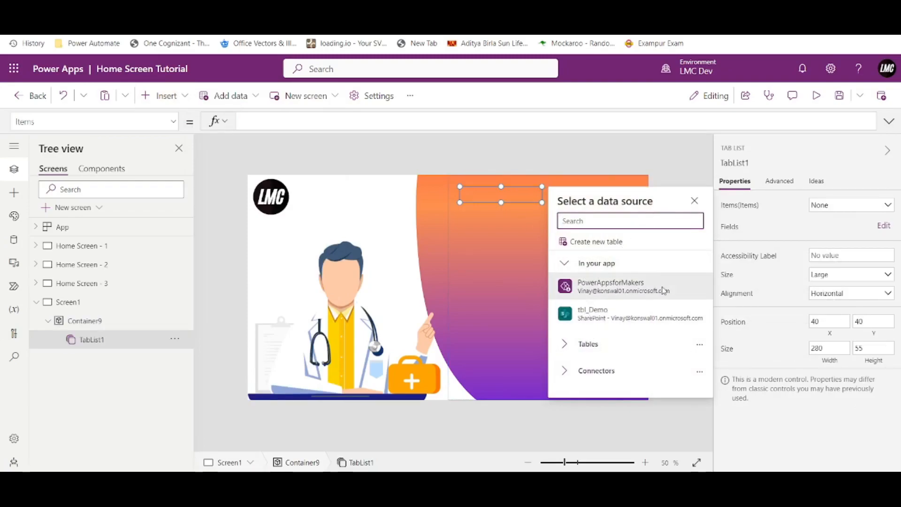
Set the tab list's Items to ["Home","Services","Contact Us", "About Us"] instead of choosing a data source
left_click(737, 214)
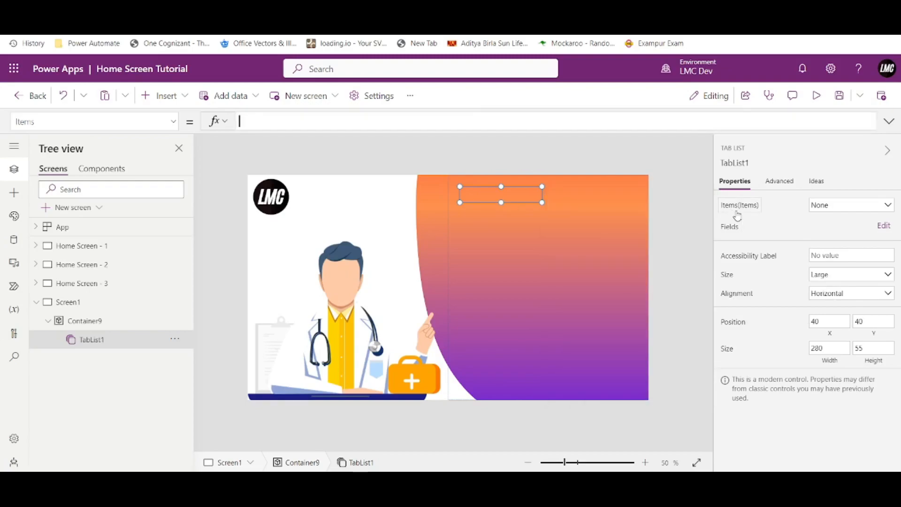
type("[\"")
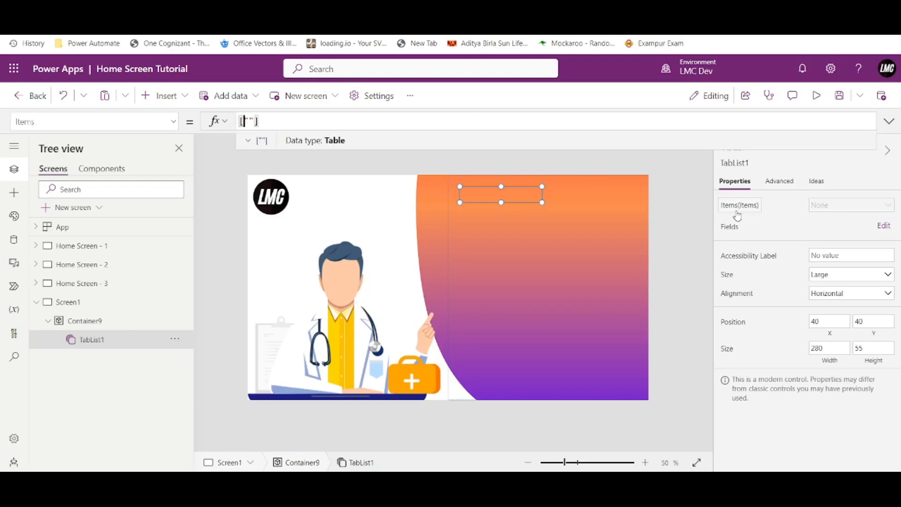
key("Right")
key("Right")
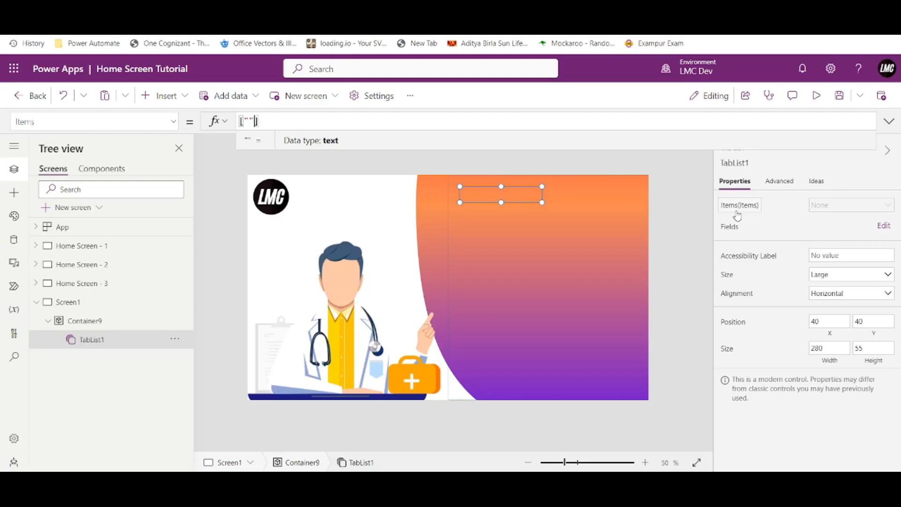
key("Left")
type("Home")
key("Delete")
key("Delete")
key("Delete")
type("ome")
key("End")
key("Left")
type(",\"")
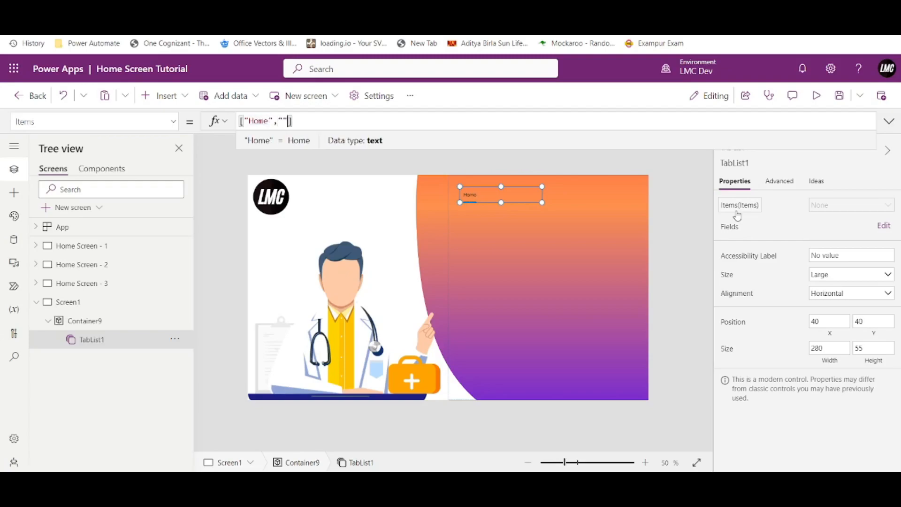
type("Services\"")
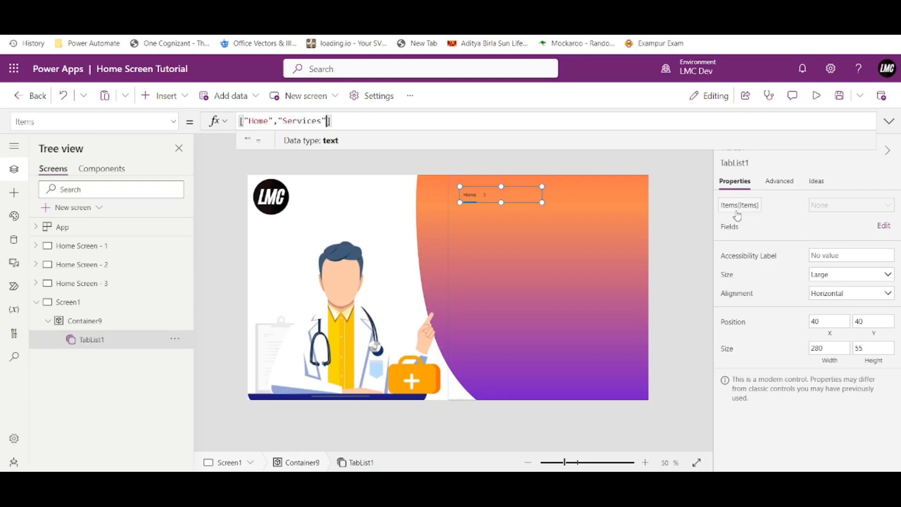
type(",\"Contac")
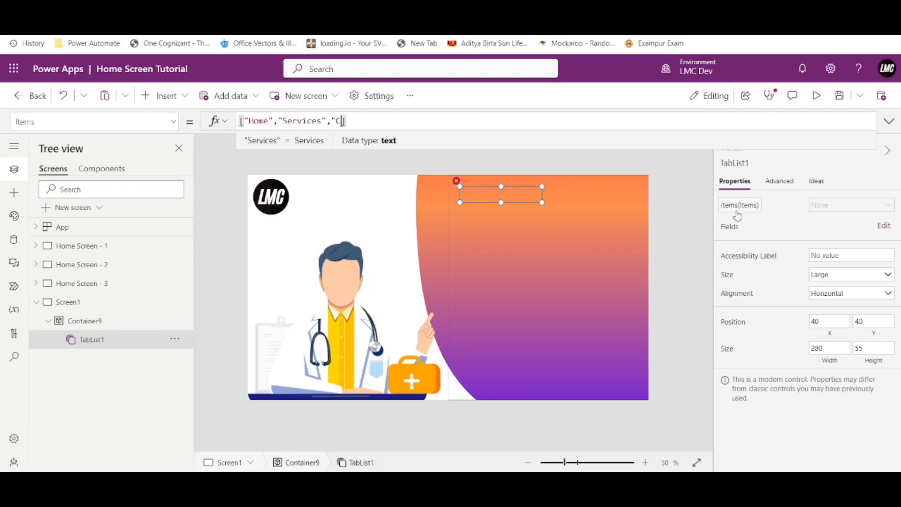
type("t Us")
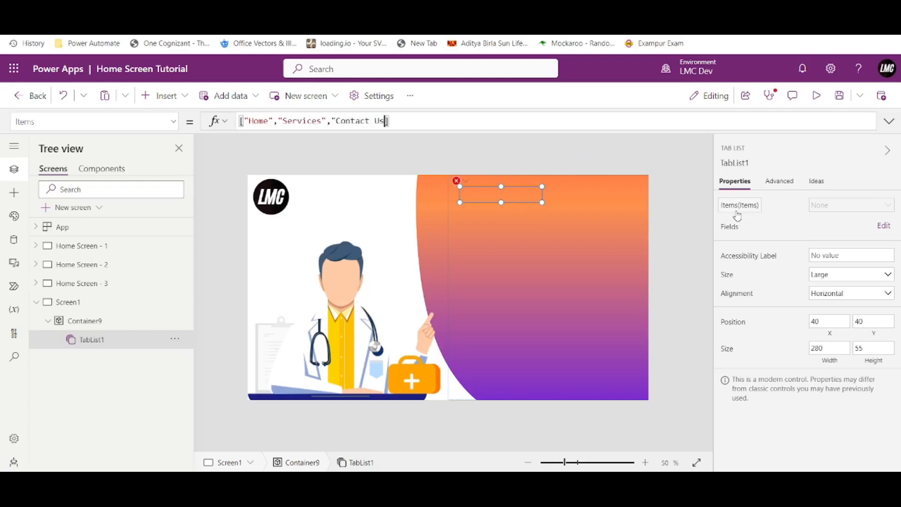
type("\", \"About Us")
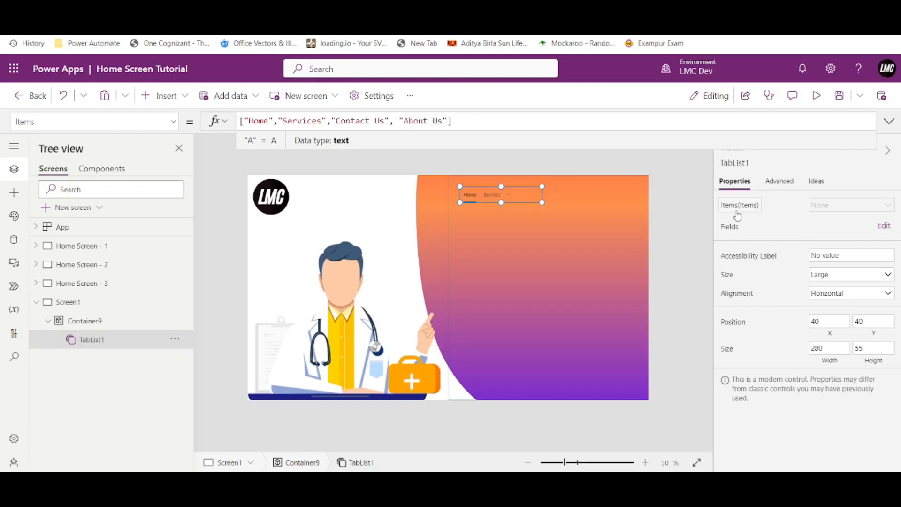
Enlarge the tab list to about 530 by 67 so all four tabs fit and move it to about X 0, Y 9 in the container
left_click_drag(542, 203, 615, 206)
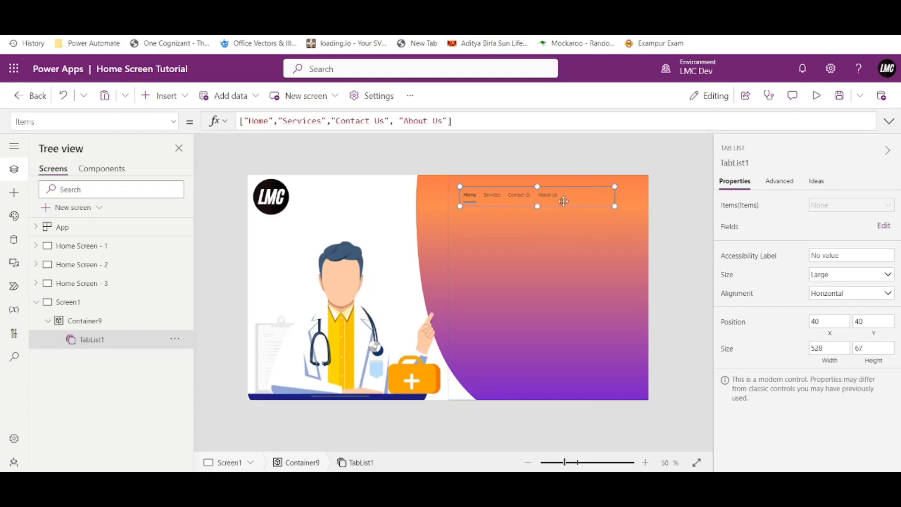
left_click(859, 281)
left_click(859, 281)
left_click_drag(514, 200, 489, 190)
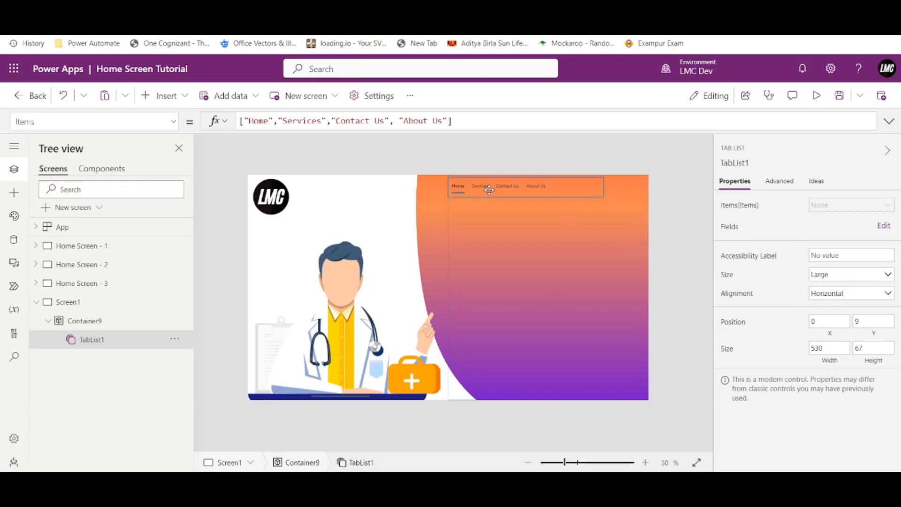
Preview the app and switch between the Home, Services, Contact Us and About Us tabs to test the navigation
left_click(816, 96)
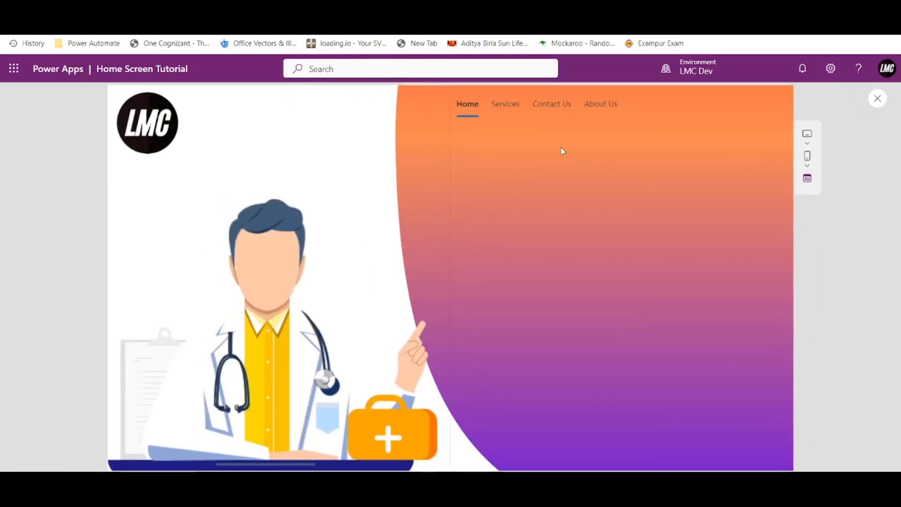
left_click(503, 108)
left_click(554, 108)
left_click(597, 108)
left_click(472, 109)
left_click(554, 108)
left_click(595, 108)
left_click(499, 109)
left_click(544, 106)
left_click(605, 108)
left_click(877, 98)
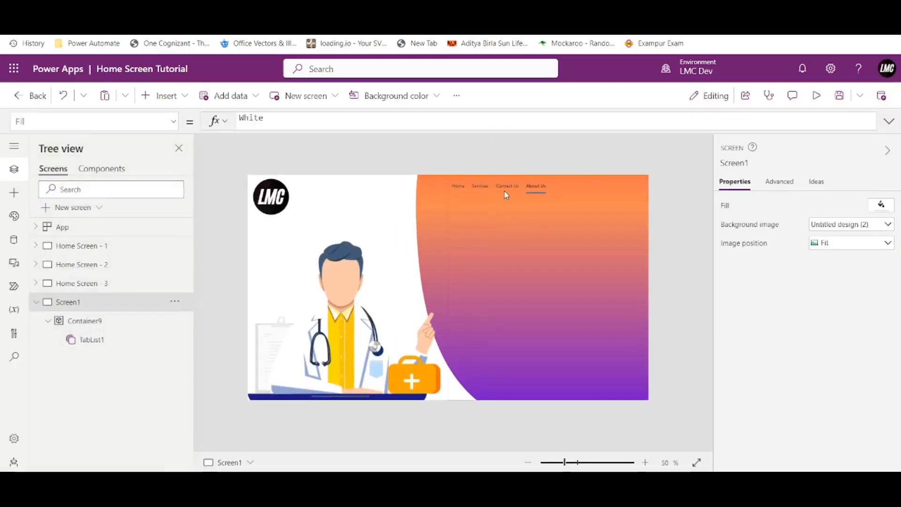
Fit the tab list into the container's upper-right corner, sized about 398 by 59 at about X 285, Y 0
left_click(524, 193)
left_click_drag(603, 196, 648, 196)
left_click_drag(448, 196, 537, 192)
left_click_drag(600, 180, 606, 174)
left_click(679, 197)
left_click(629, 184)
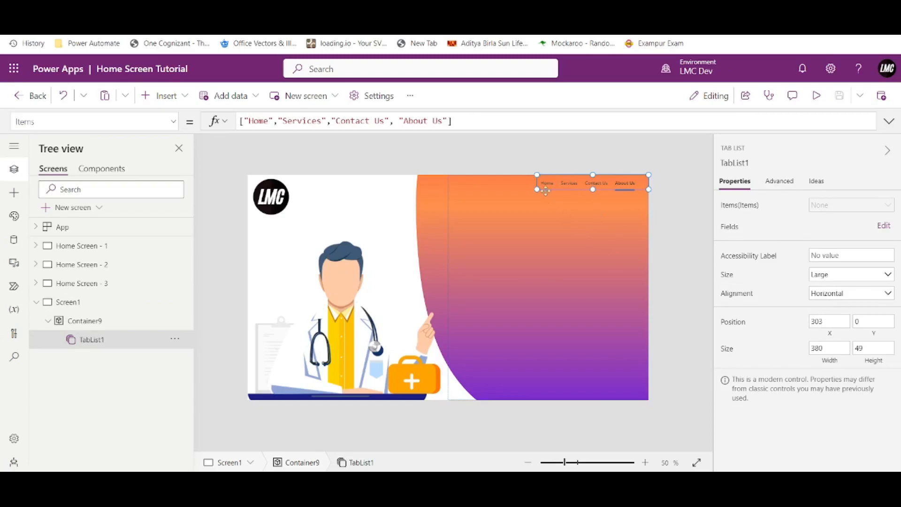
mouse_move(536, 189)
left_mouse_down()
mouse_move(515, 191)
mouse_move(532, 192)
left_mouse_up()
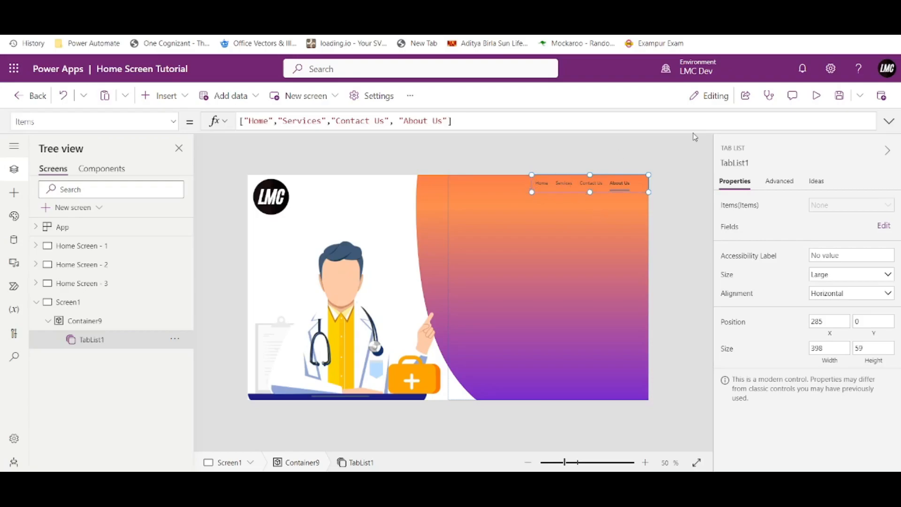
Preview the app to check the tab list's new placement, trying the Contact Us, Services and About Us tabs
left_click(816, 96)
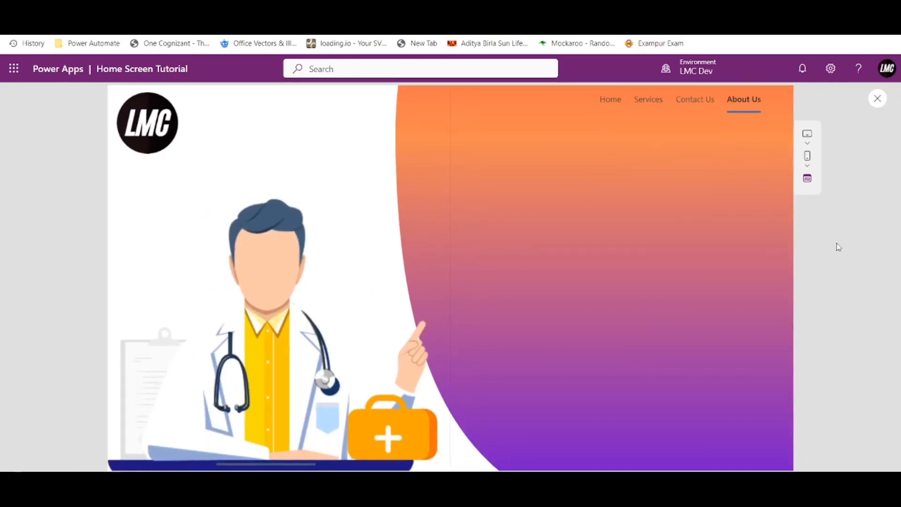
left_click(698, 107)
left_click(660, 102)
left_click(743, 99)
left_click(877, 98)
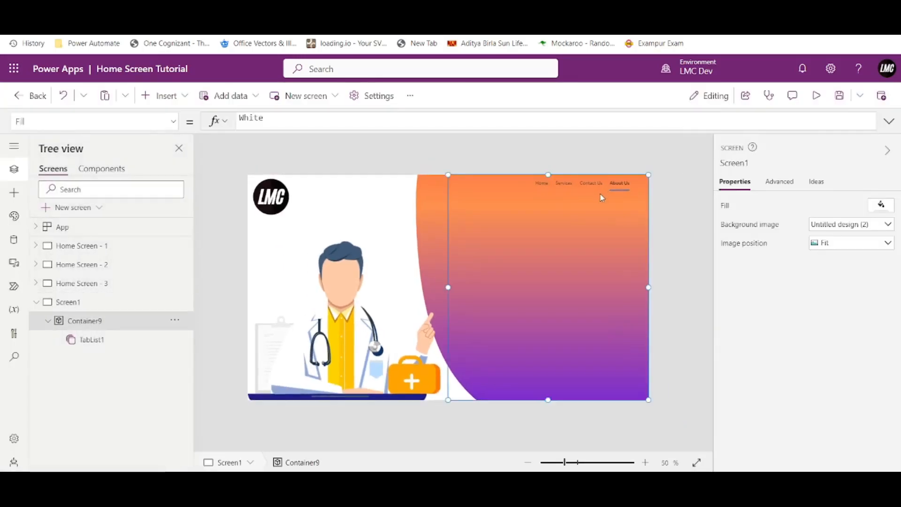
Resize the tab list to about 358 by 65 and set its X position to the formula Parent.Width
left_click(623, 184)
left_click_drag(530, 192, 543, 194)
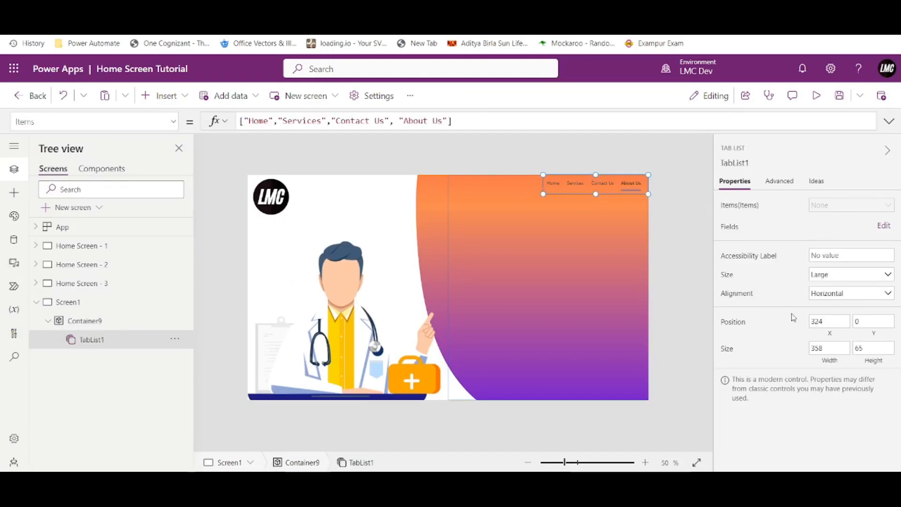
left_click(830, 336)
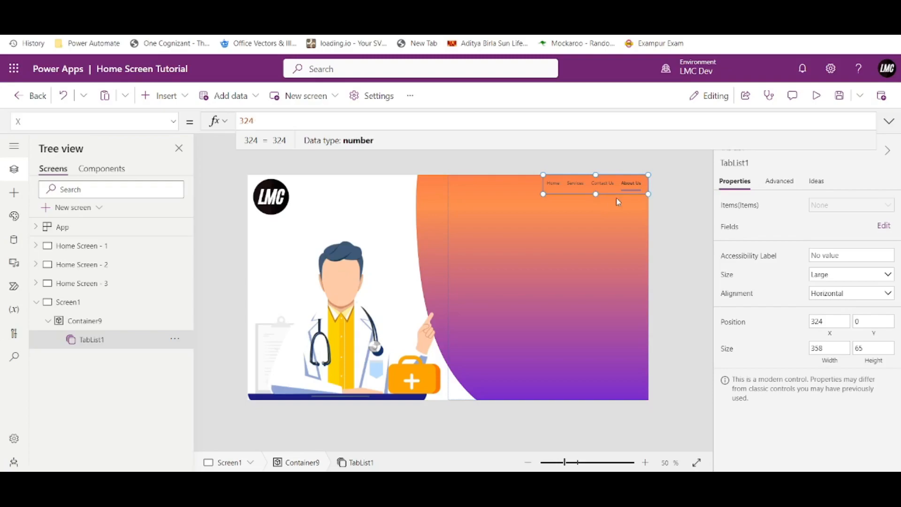
key("ctrl+a")
type("Pare")
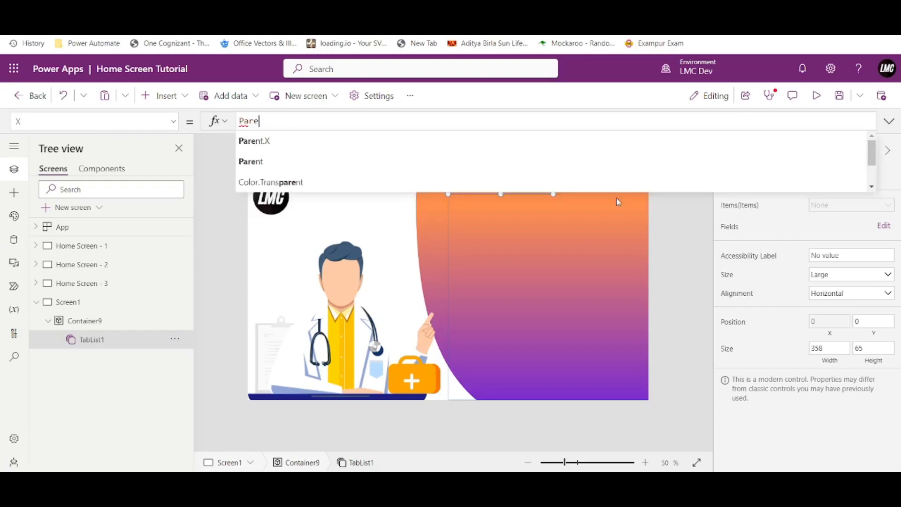
type("nt.Width")
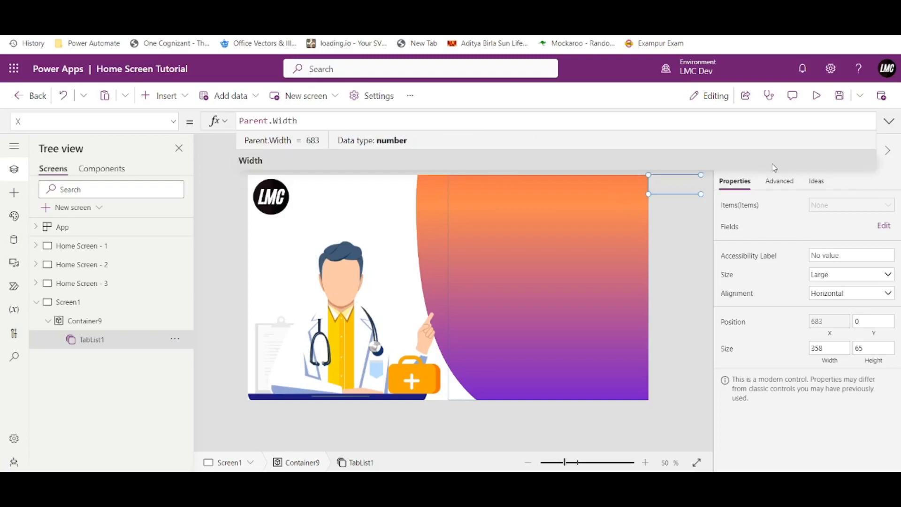
left_click(662, 198)
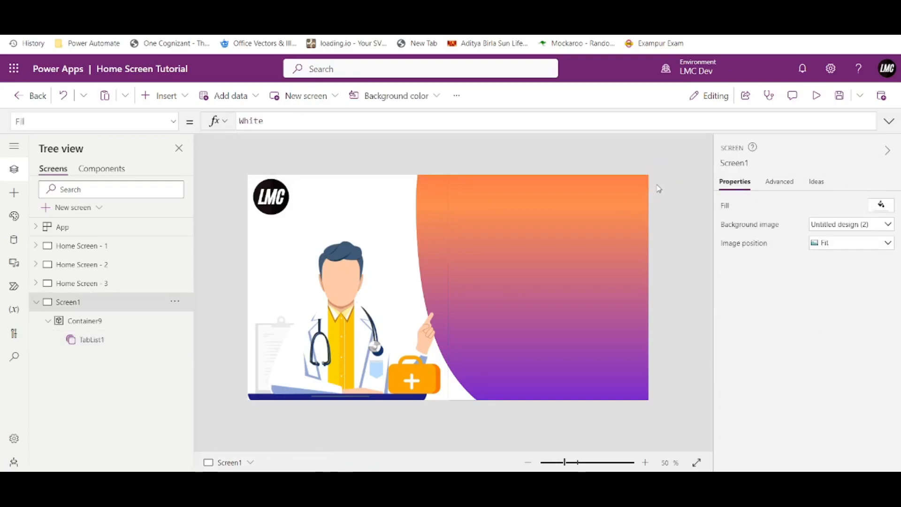
Extend the tab list's X formula to Parent.Width-Self.Width so it aligns with the container's right edge
left_click(147, 338)
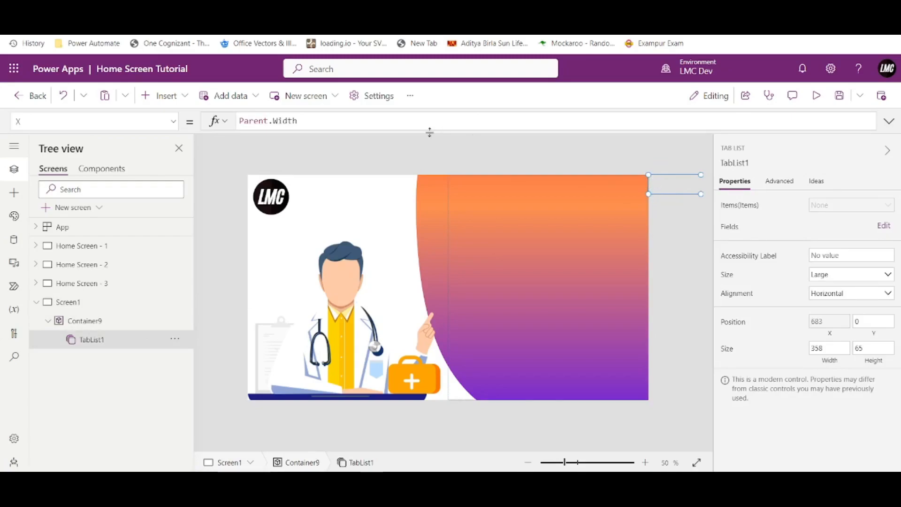
left_click(447, 124)
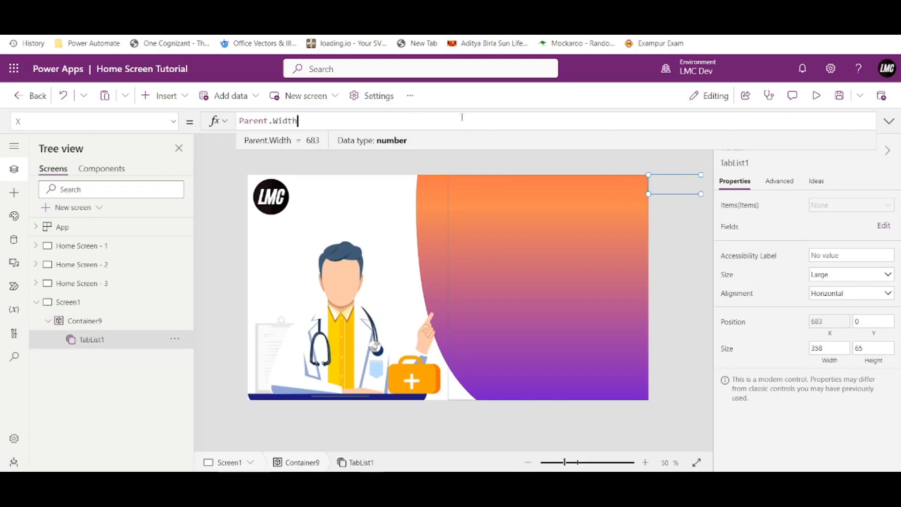
type("-Self")
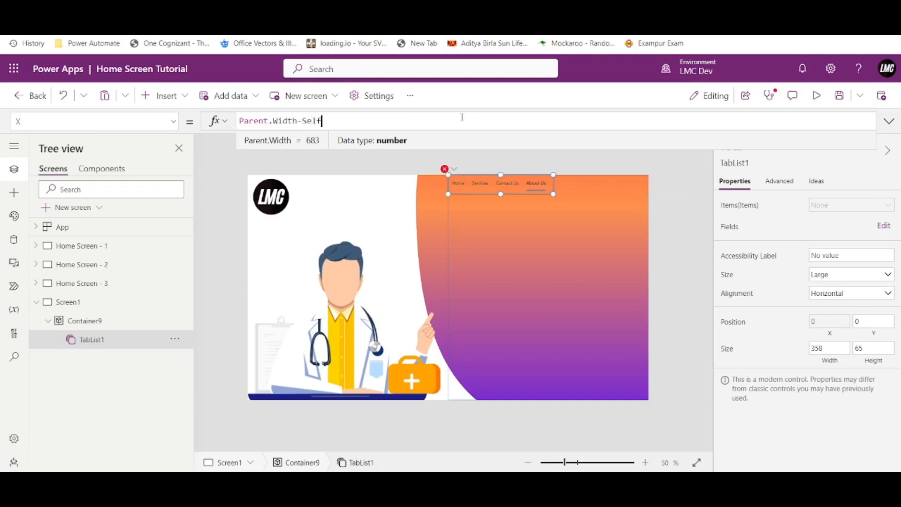
type(".Width")
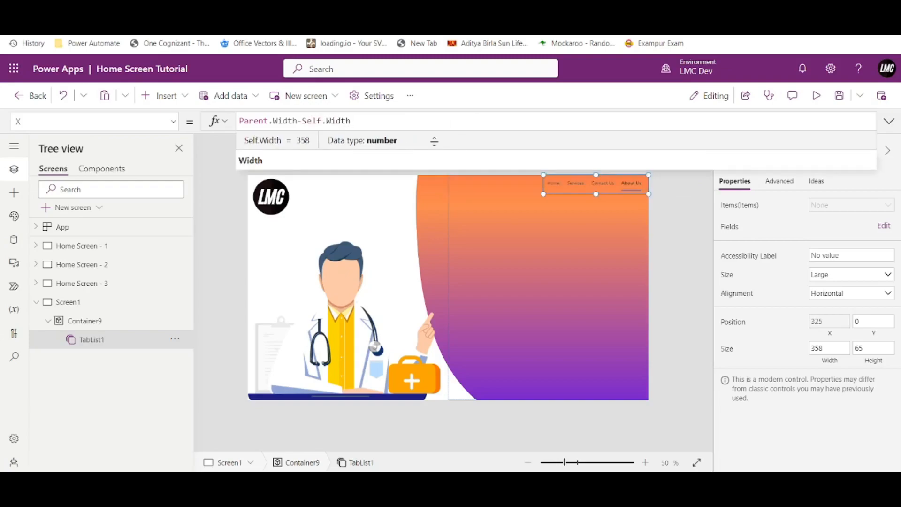
left_click(683, 241)
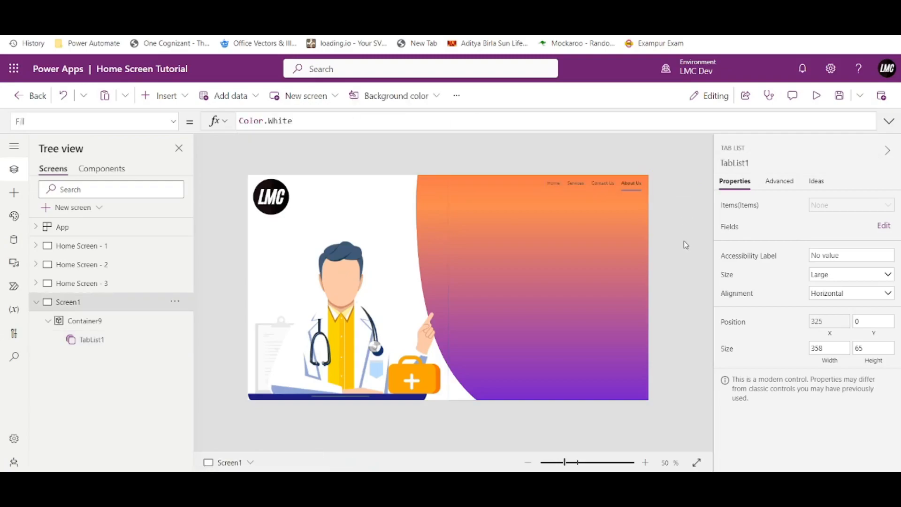
Set the tab list's width to 360 so that all four tabs fit
left_click(600, 193)
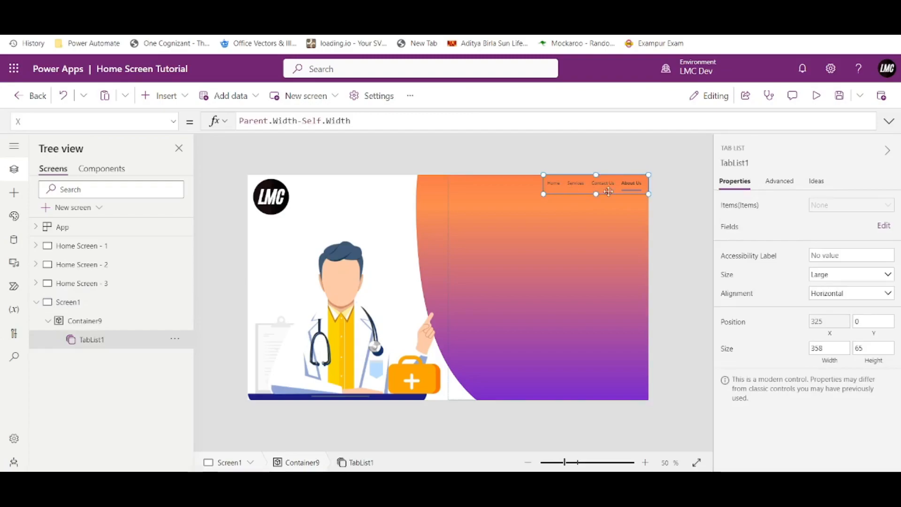
left_click_drag(834, 350, 788, 354)
type("35")
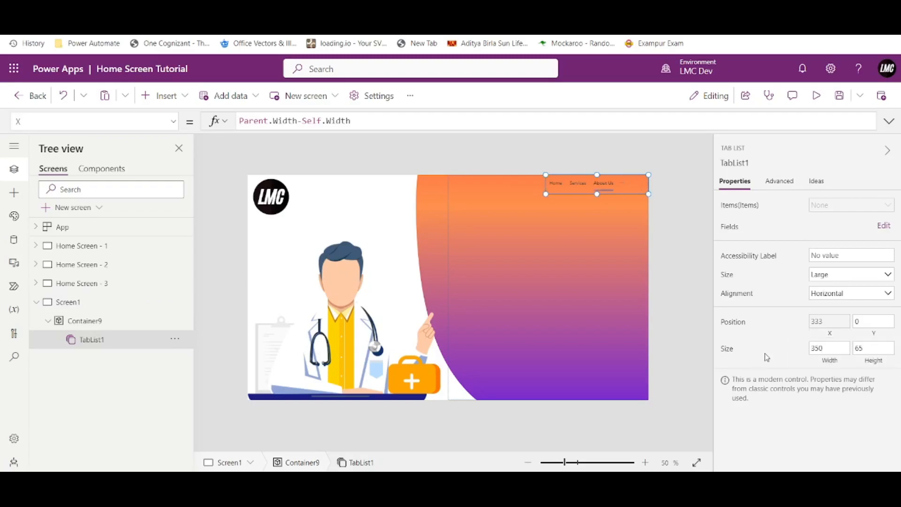
left_click_drag(823, 348, 819, 348)
type("60")
left_click(791, 344)
Preview the app, try the Contact Us and Home tabs, and examine the container's outline against the background
left_click(816, 95)
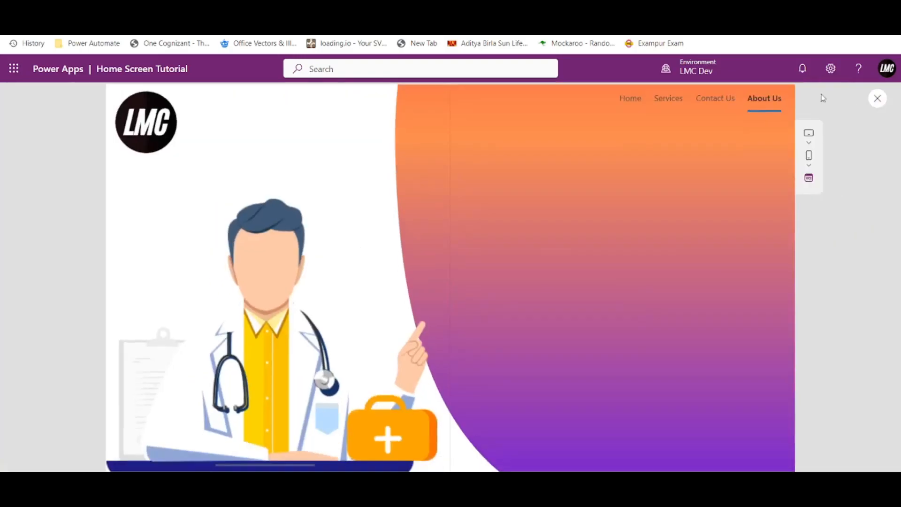
left_click(709, 106)
left_click(643, 102)
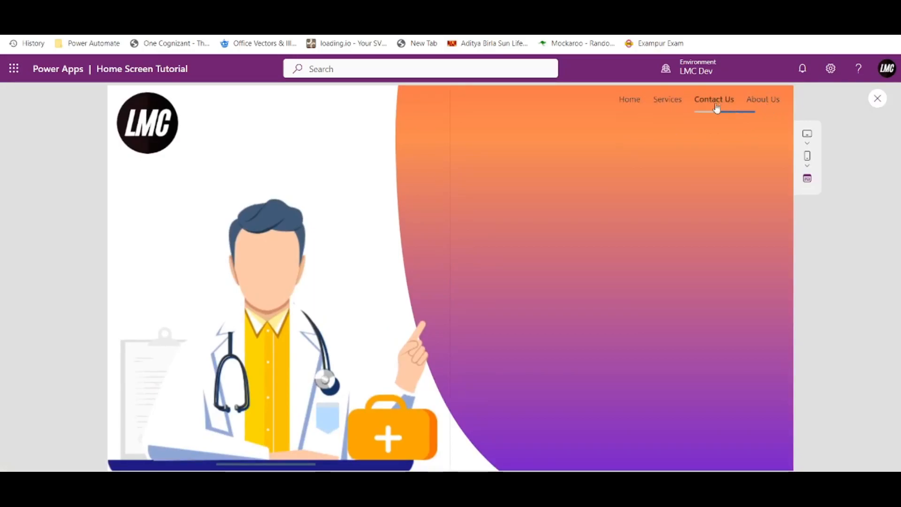
left_click(877, 98)
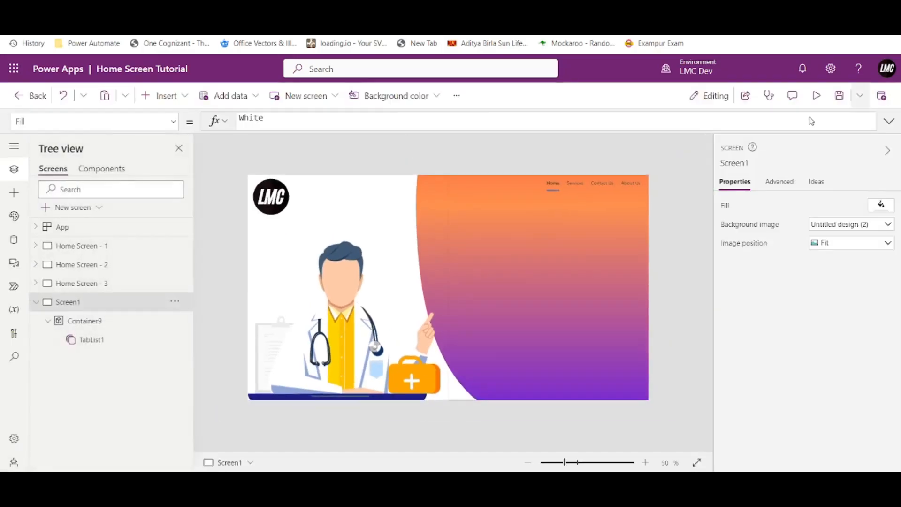
left_click(840, 96)
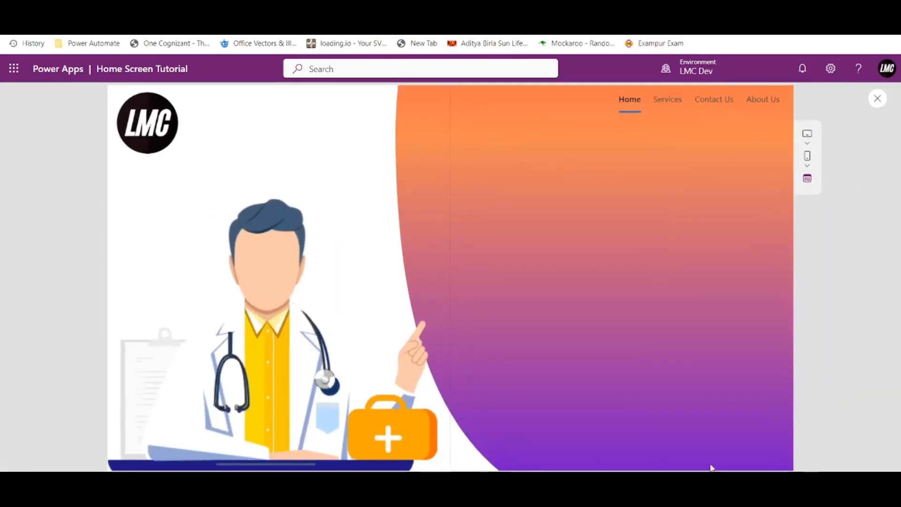
left_click(877, 98)
Set the border radius of the container holding the tab list to 0
left_click(536, 281)
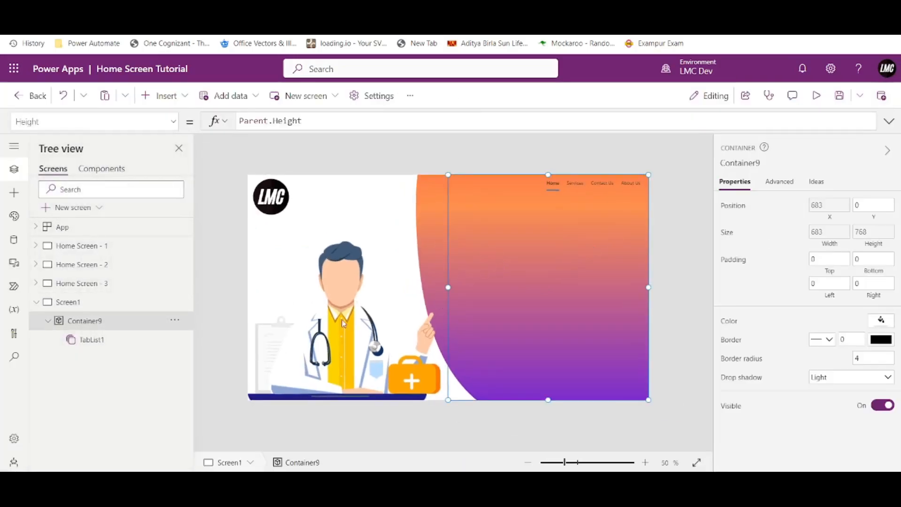
left_click(875, 363)
left_click(812, 365)
left_click(703, 308)
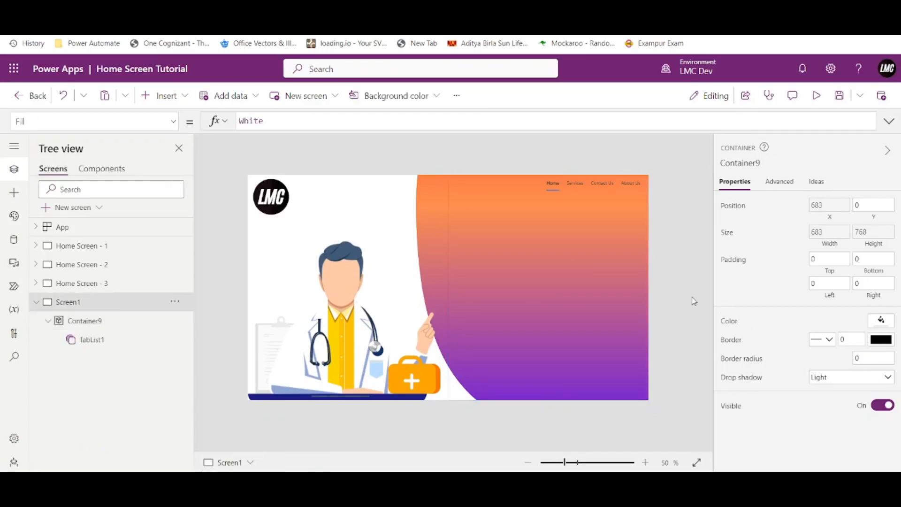
Set the container's drop shadow to None
left_click(562, 331)
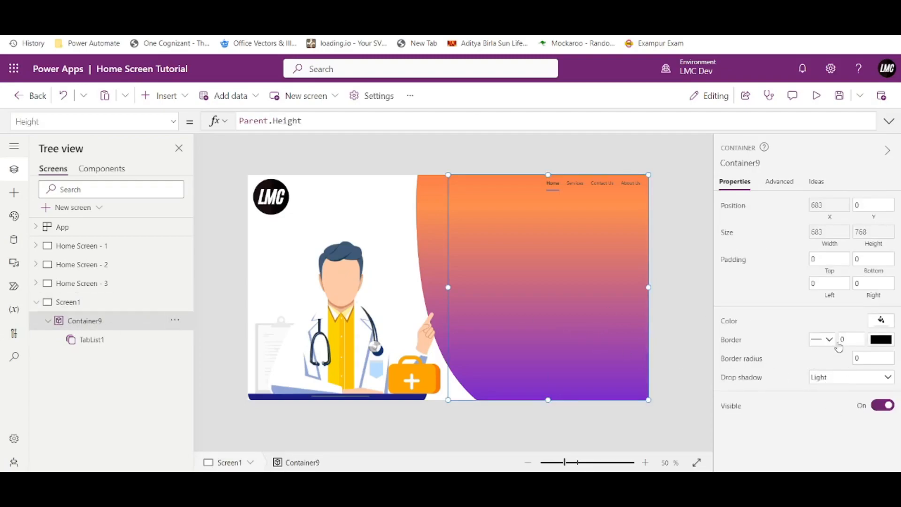
left_click(845, 378)
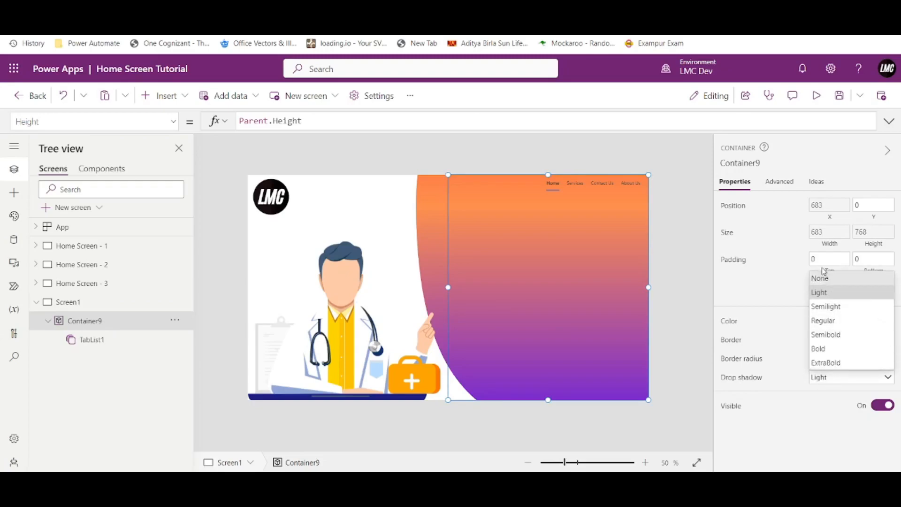
left_click(824, 286)
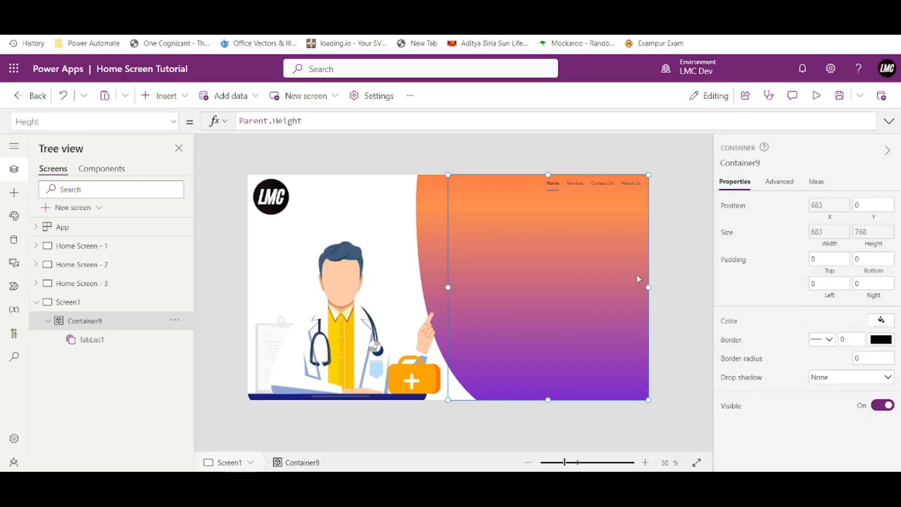
left_click(675, 277)
left_click(559, 282)
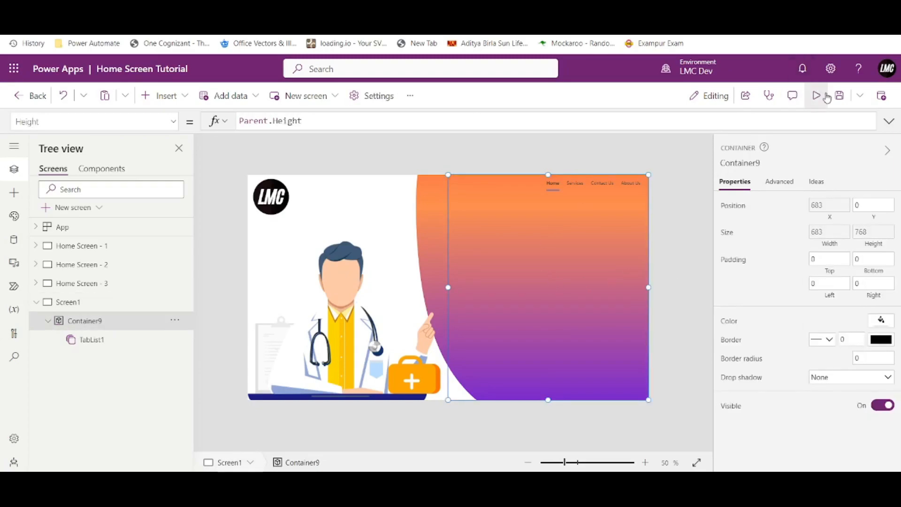
Preview the app to check the container's edges without the shadow, and review the tab list's position and size
left_click(825, 95)
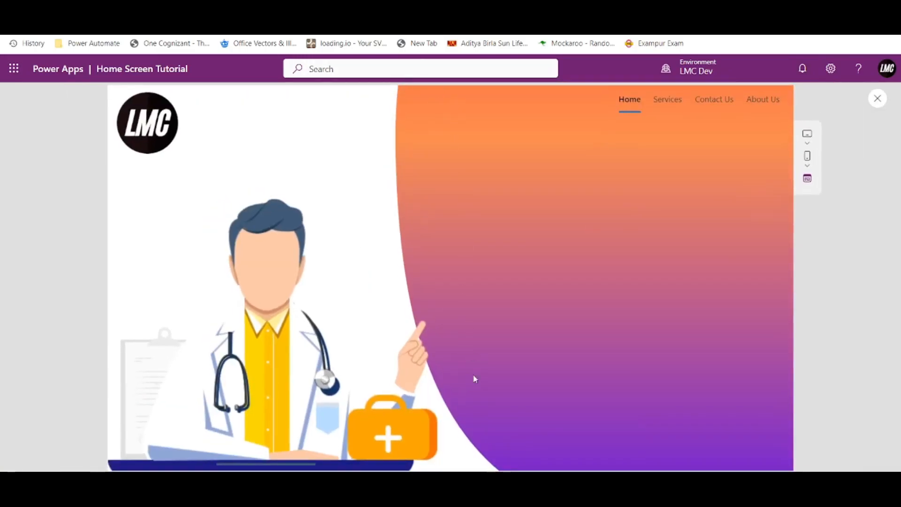
left_click(877, 98)
left_click(584, 200)
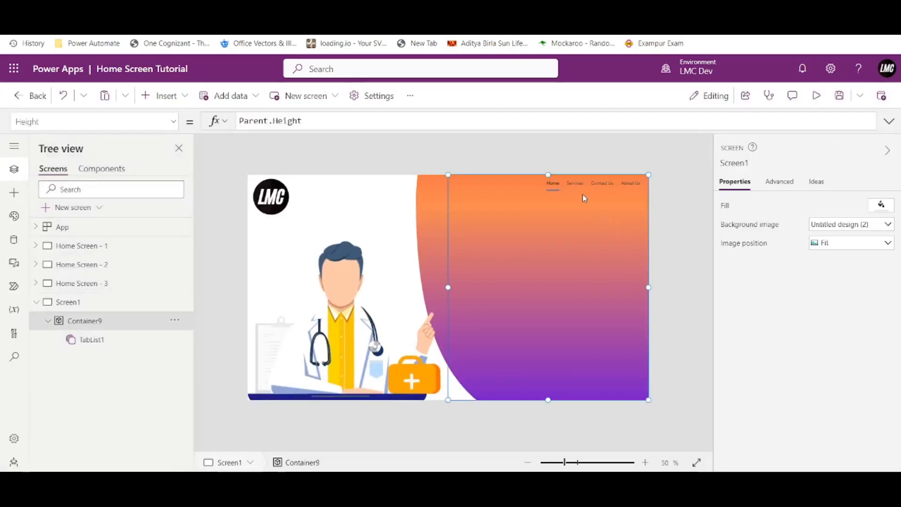
left_click(582, 193)
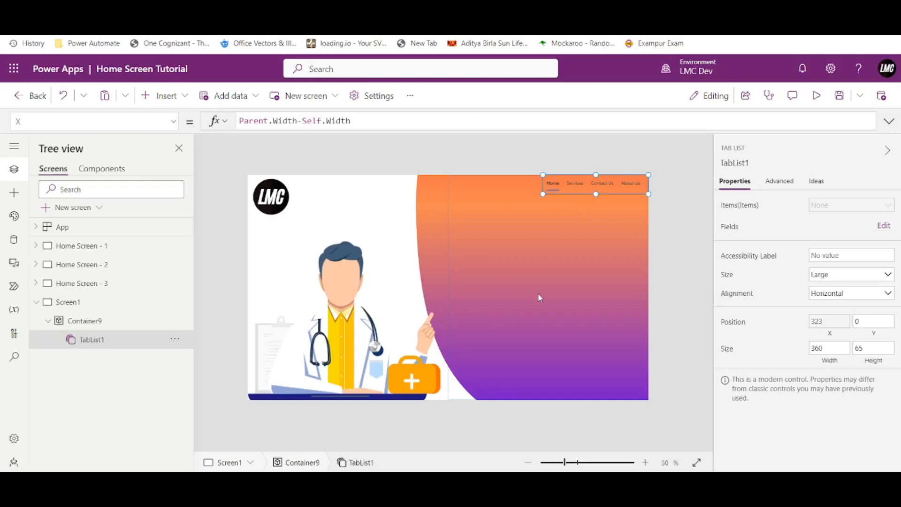
left_click(657, 217)
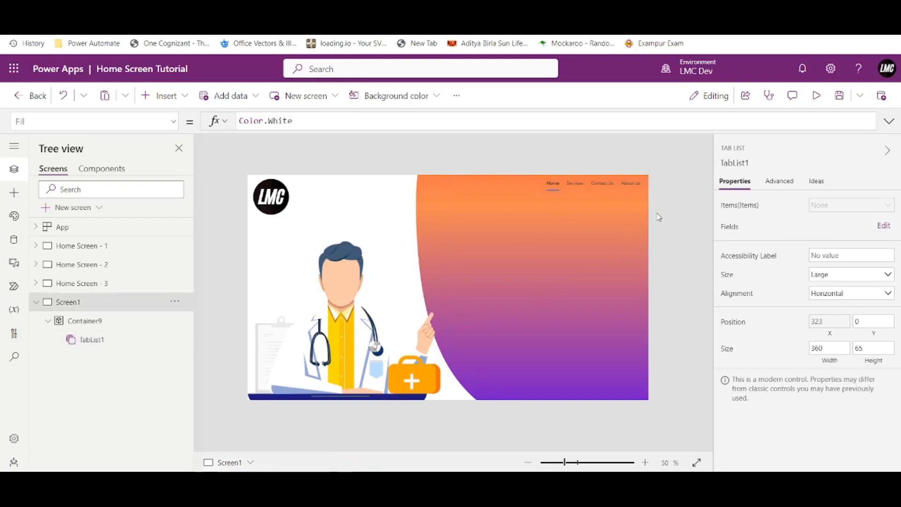
left_click(90, 328)
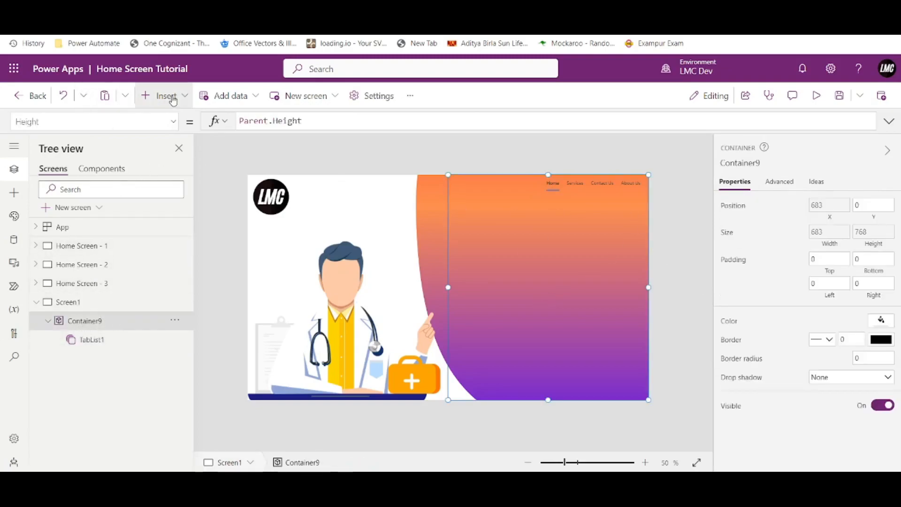
left_click(155, 95)
left_click(211, 102)
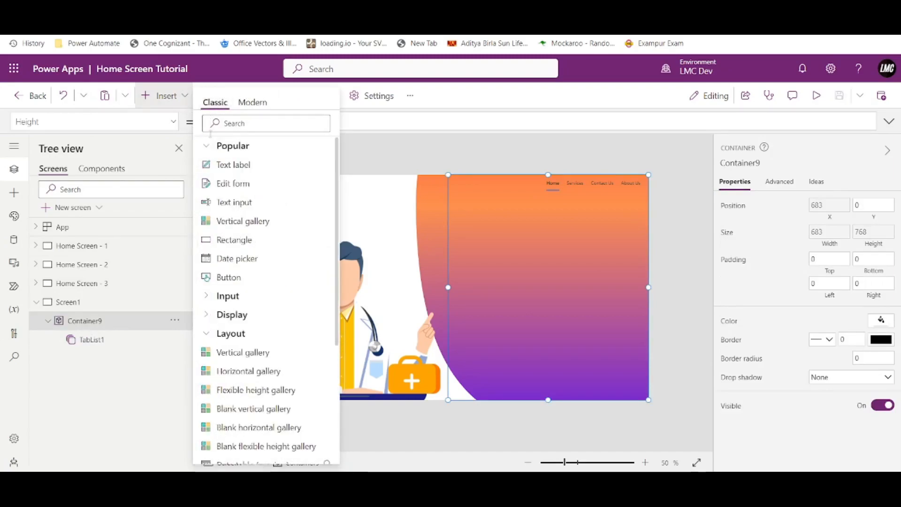
left_click(243, 358)
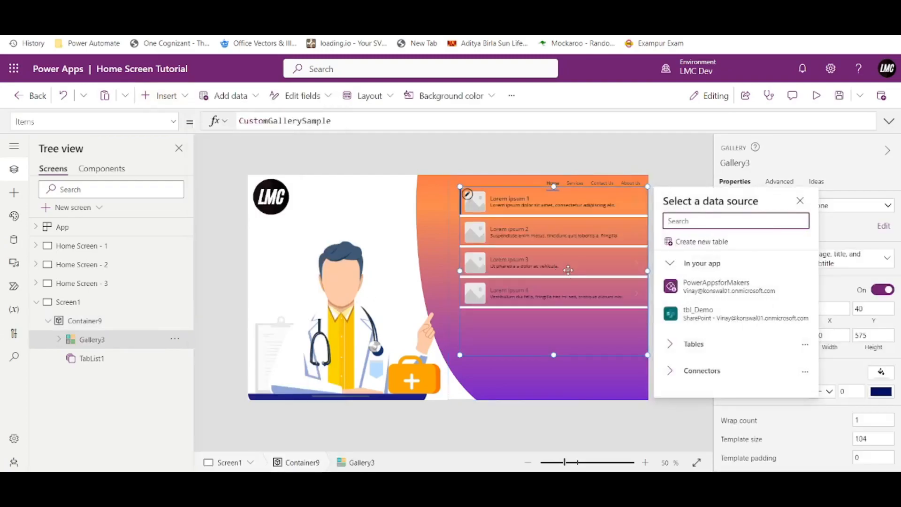
left_click(799, 200)
key("Delete")
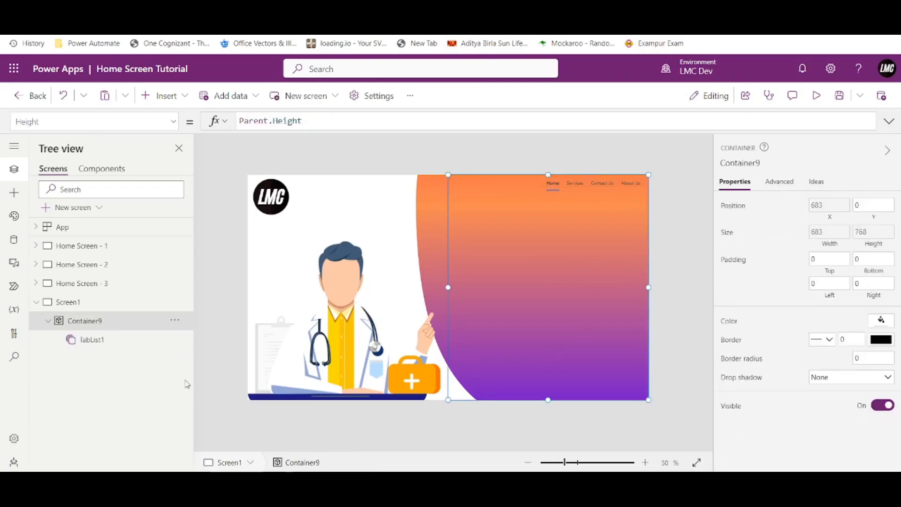
Insert a blank horizontal gallery into the half-width container without choosing a data source
left_click(164, 95)
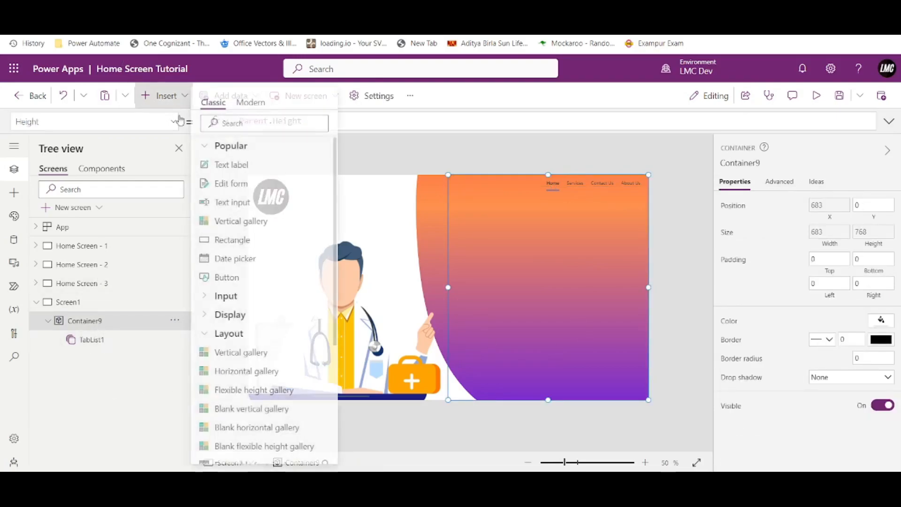
scroll(265, 188, "down", 3)
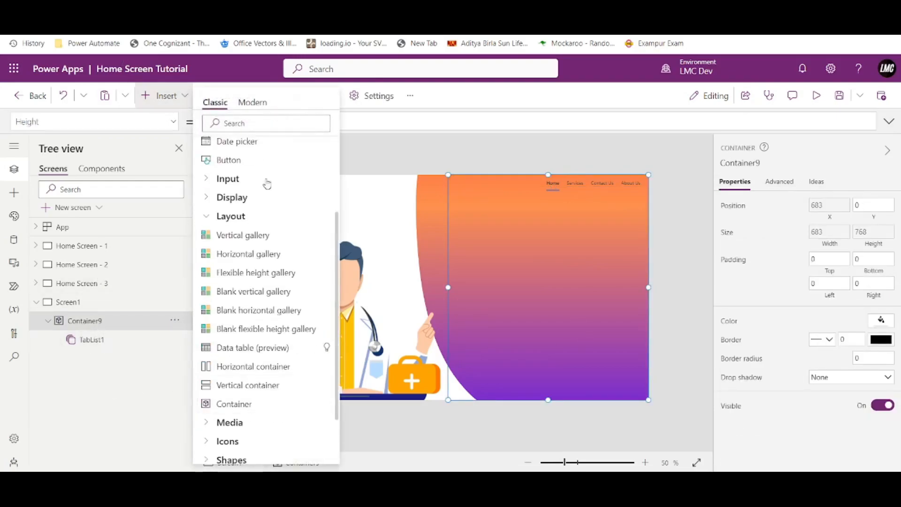
left_click(256, 313)
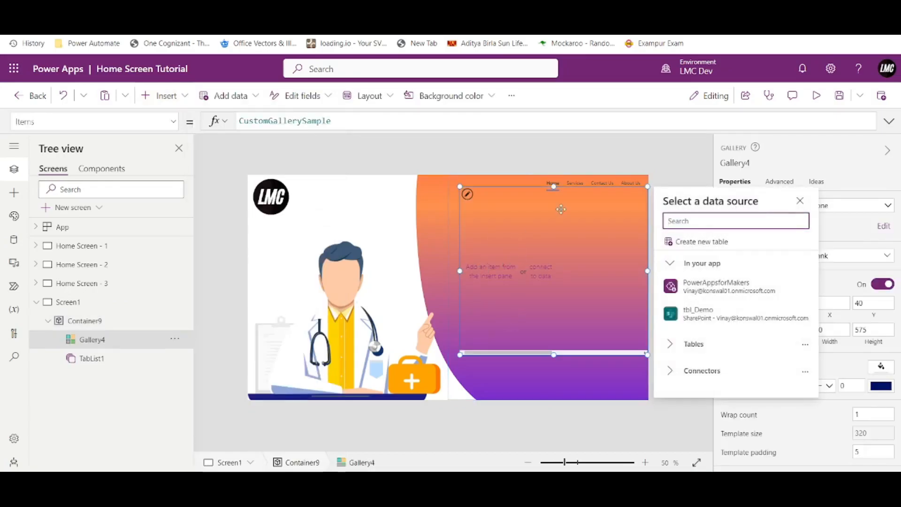
left_click(510, 250)
left_click(582, 283)
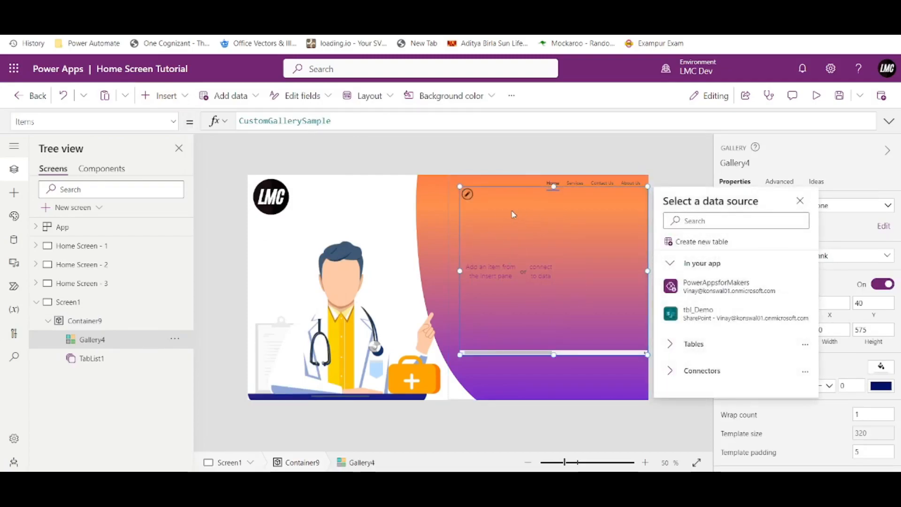
left_click(801, 137)
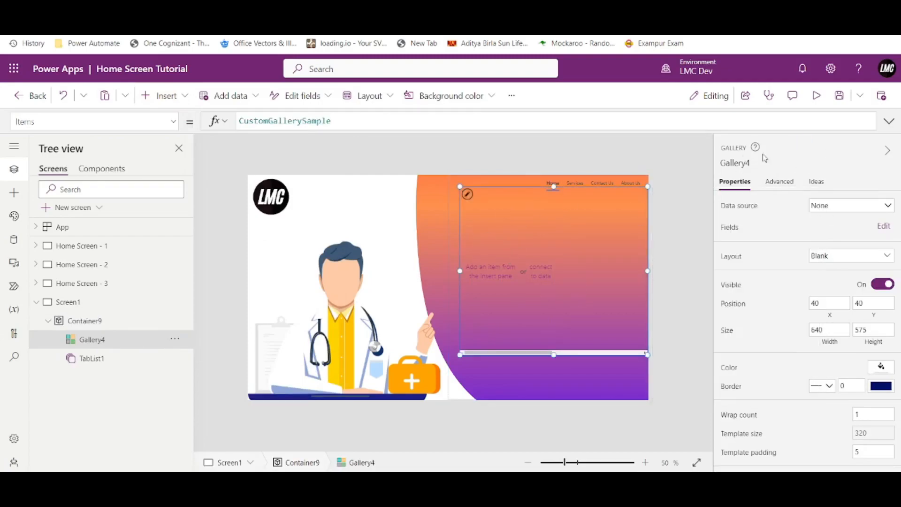
Copy the tab list's item array ["Home","Services","Contact Us", "About Us"] into the new gallery's Items property, saving the app along the way
left_click(592, 184)
left_click(741, 205)
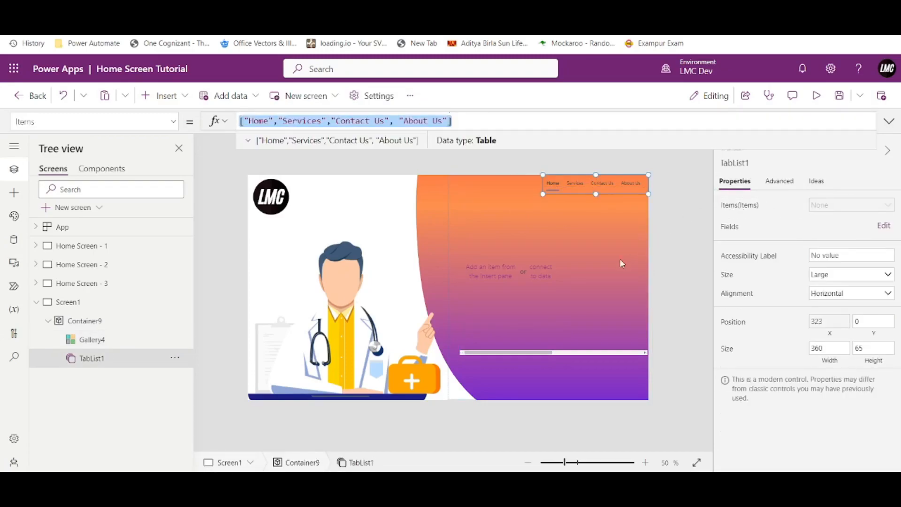
left_click(569, 289)
left_click(850, 163)
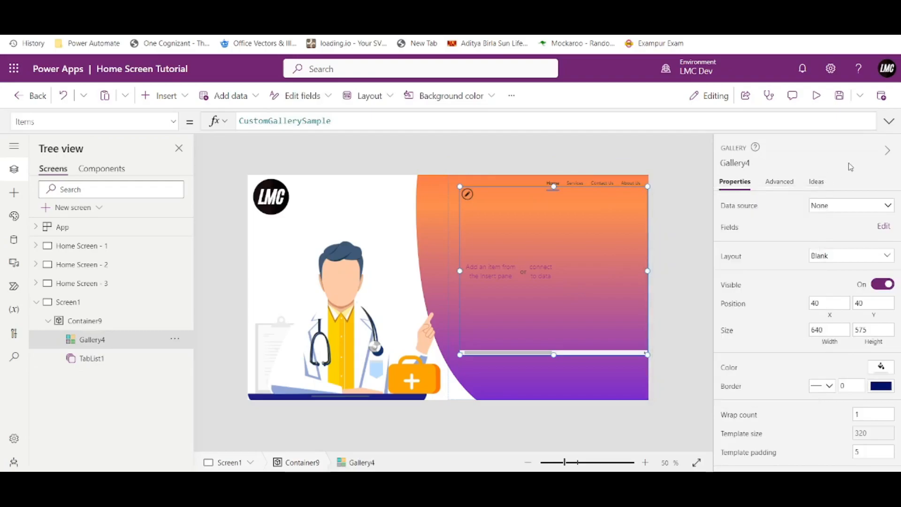
left_click(758, 209)
key("ctrl+a")
key("ctrl+s")
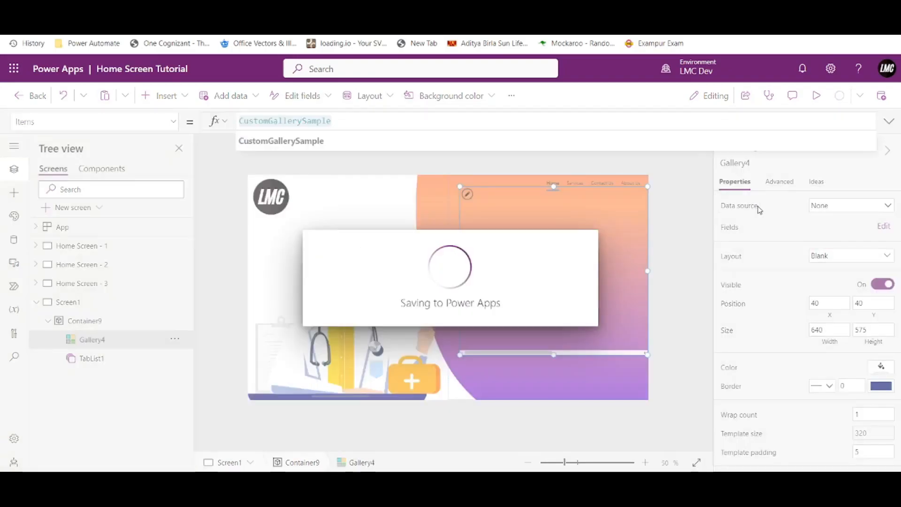
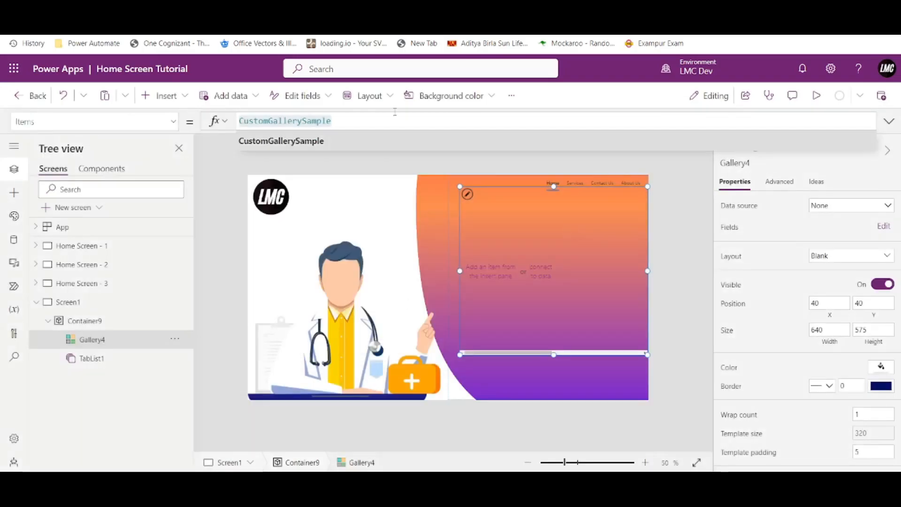
key("ctrl+a")
type("[\"Home\",\"Services\",\"Contact Us\", \"About Us\"]")
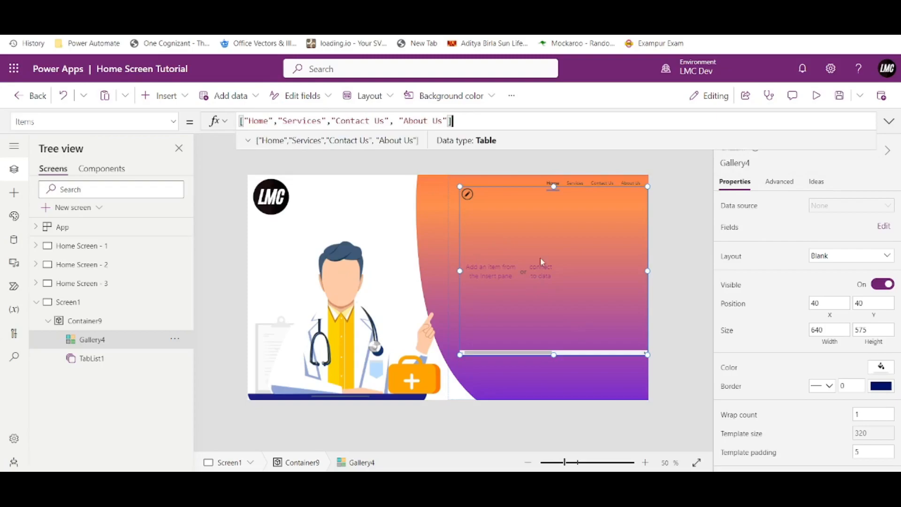
Insert a button into the gallery's template and set its text to ThisItem.Value
left_click(467, 200)
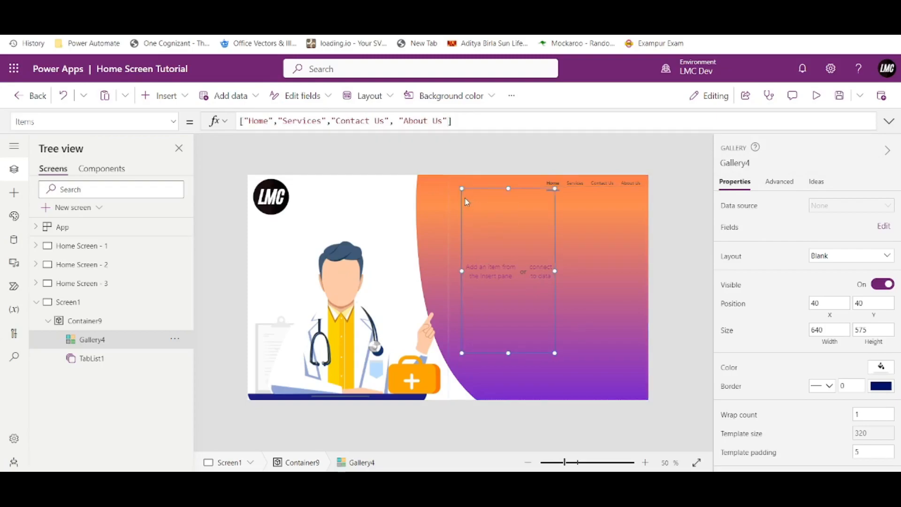
left_click(167, 96)
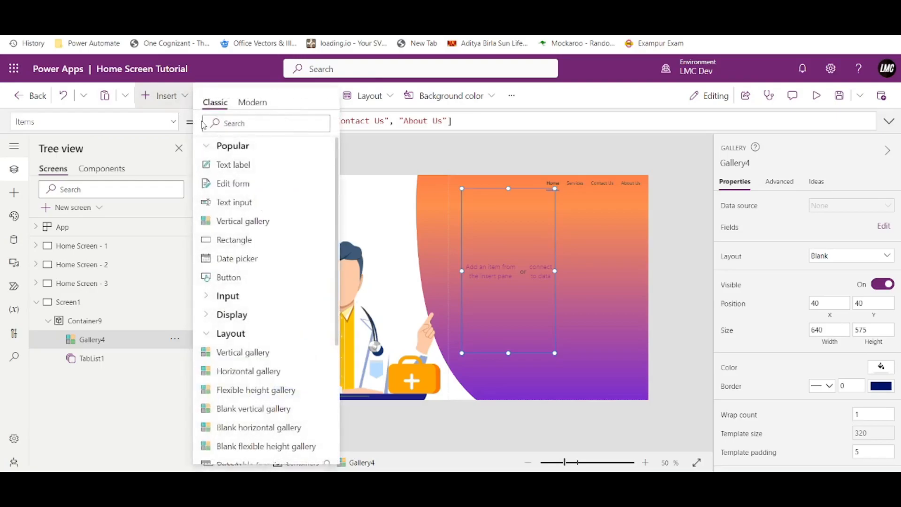
left_click(228, 279)
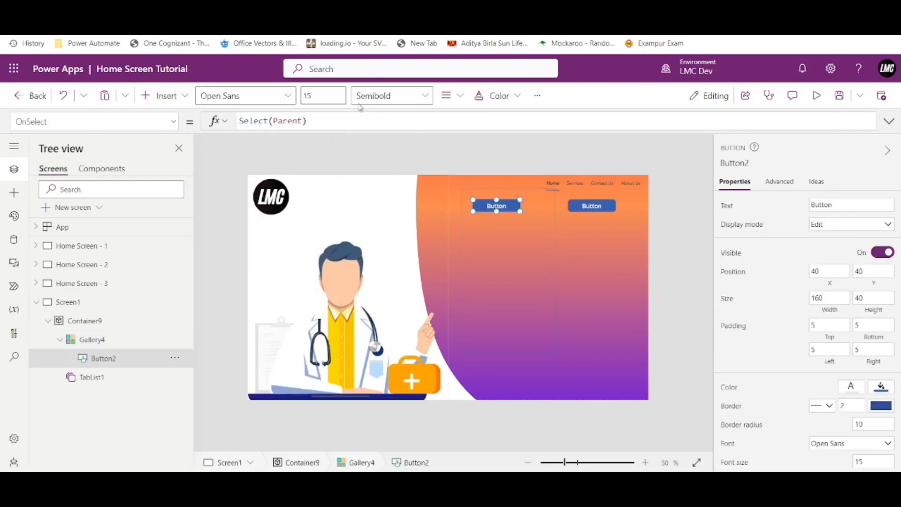
left_click(732, 208)
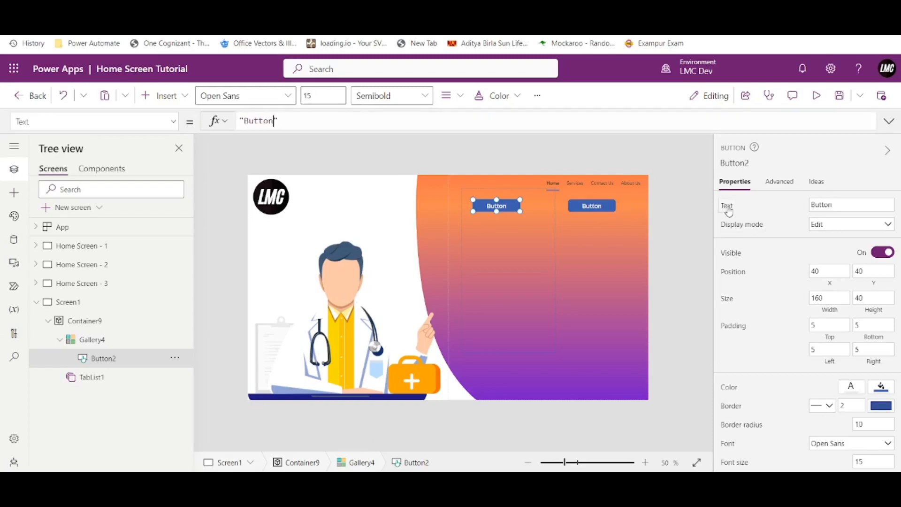
type("ThisItem.")
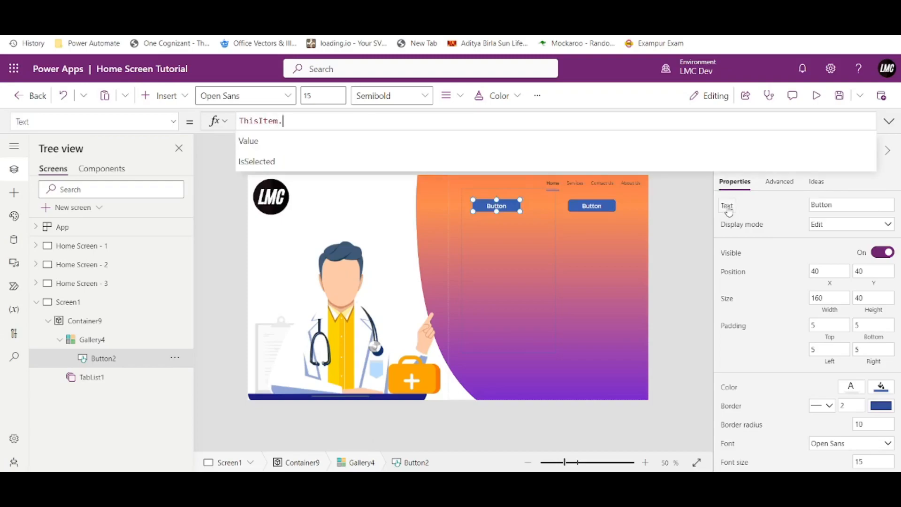
key("Tab")
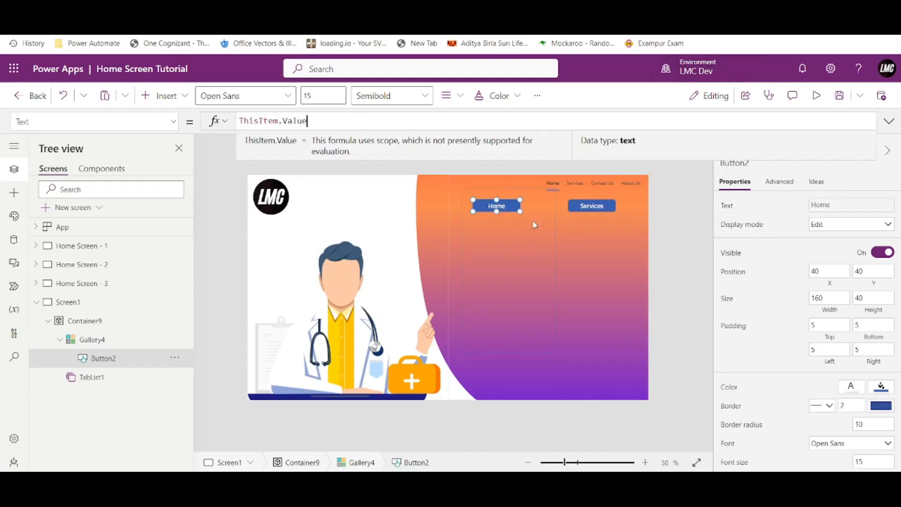
Move the button to the gallery template's upper-left corner at X 0, Y 0 and enlarge its height to about 48
left_click(521, 280)
left_click(496, 205)
left_click_drag(496, 212, 476, 194)
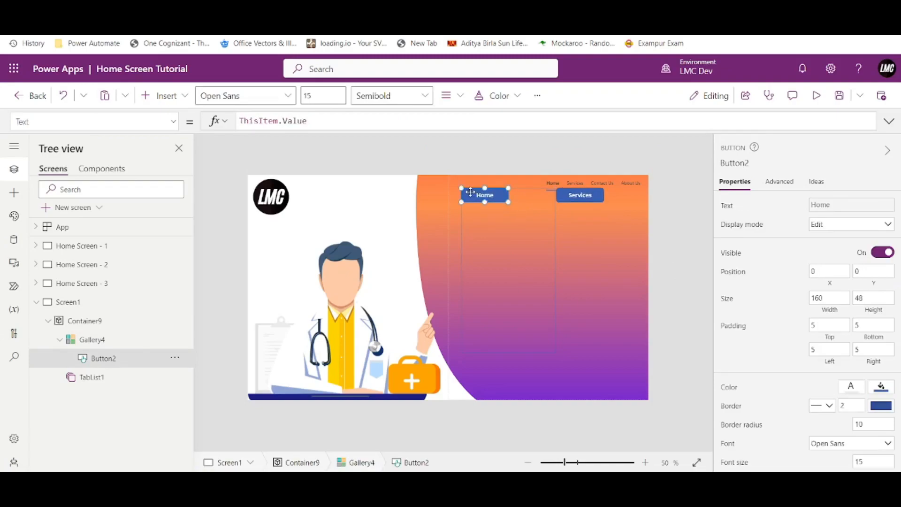
Replace the gallery's template size formula with 150 so the buttons sit side by side
left_click(498, 282)
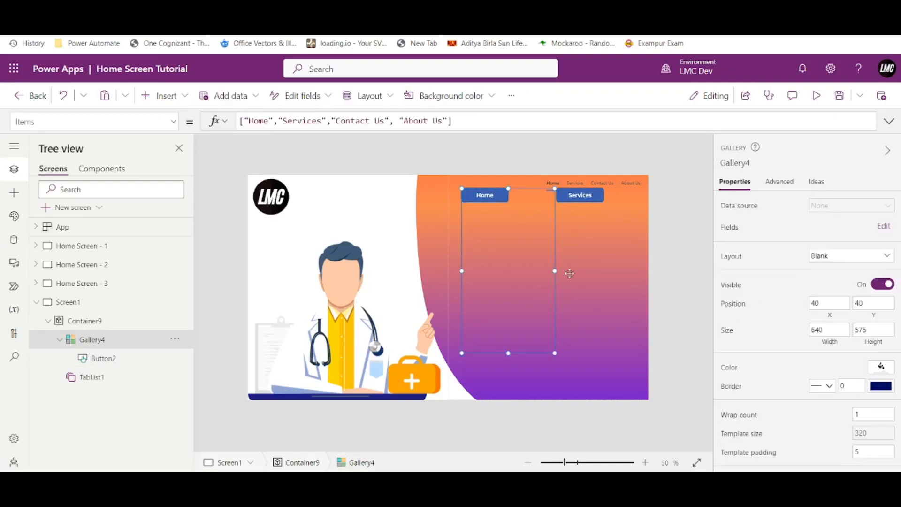
scroll(837, 361, "down", 3)
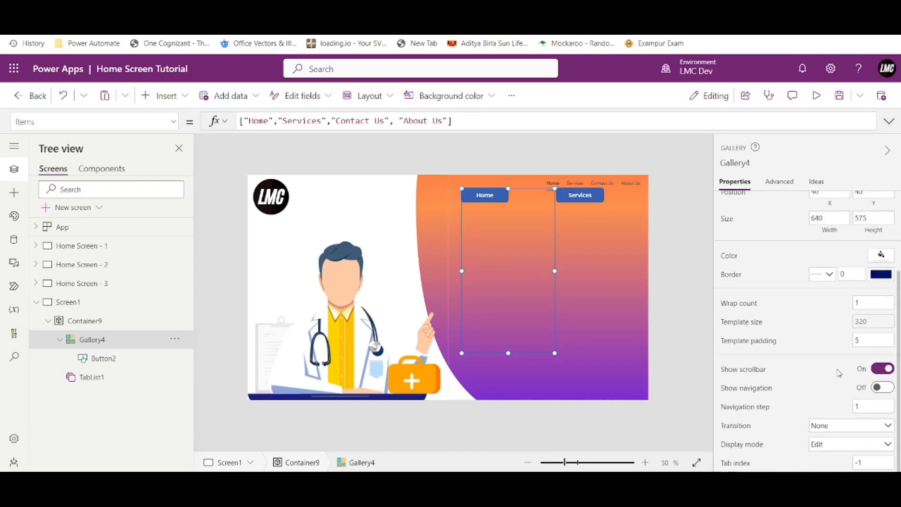
left_click(743, 324)
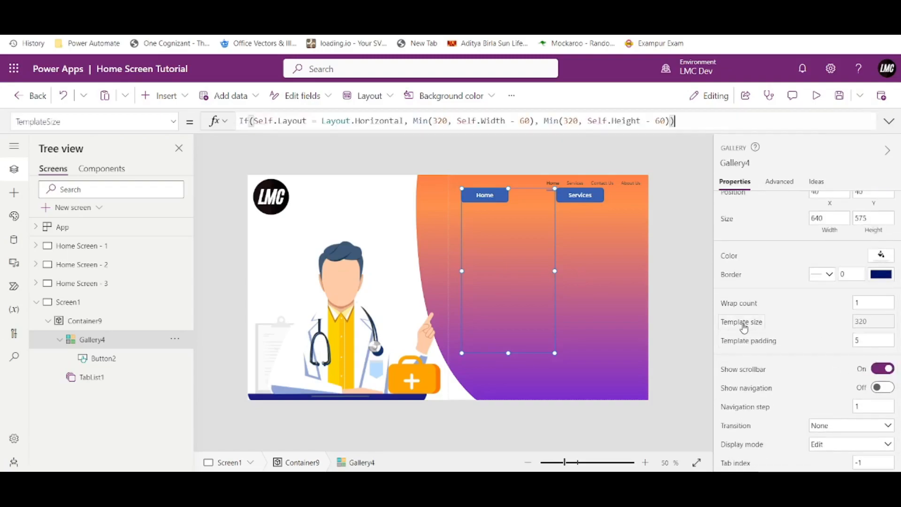
key("ctrl+a")
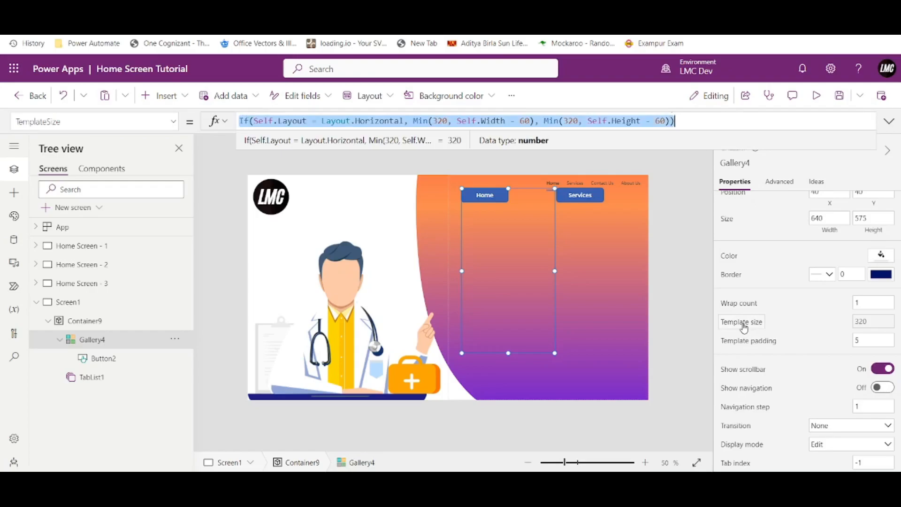
key("BackSpace")
type("1")
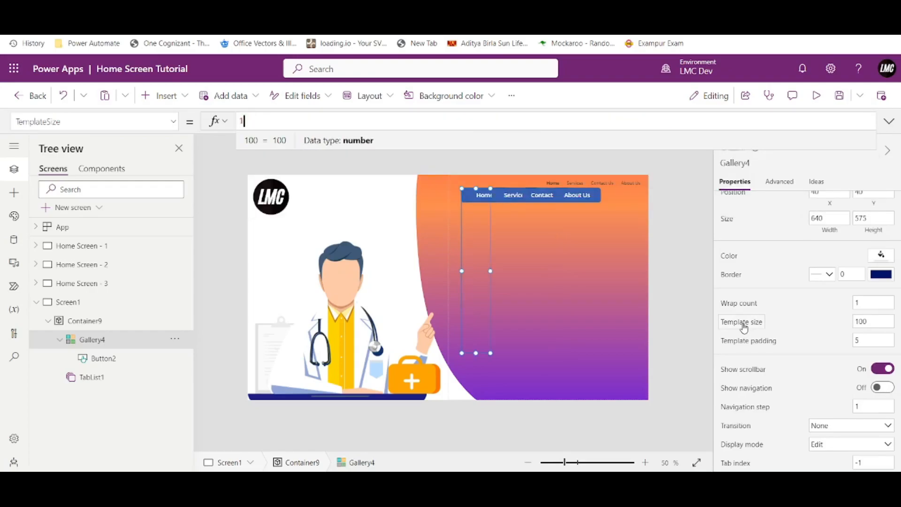
type("0050")
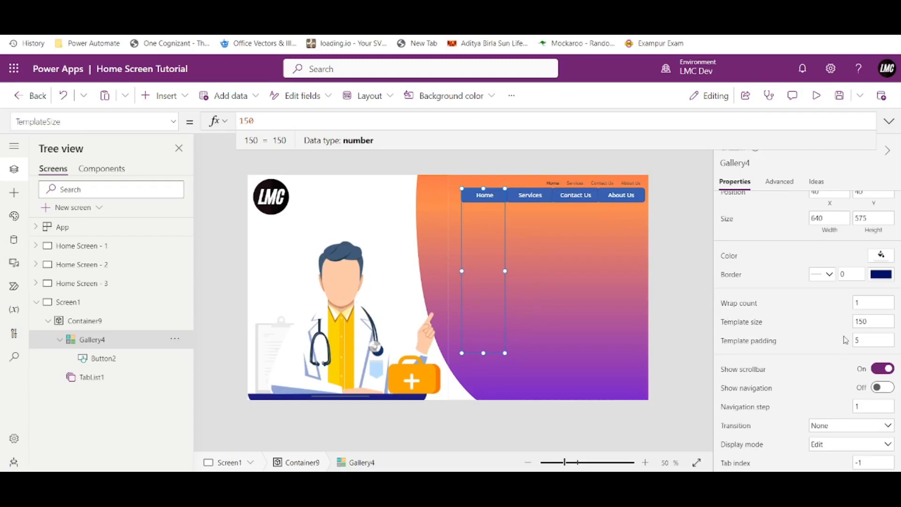
Set the height of the button gallery to 70 and check its new outline
scroll(831, 332, "up", 3)
left_click(877, 330)
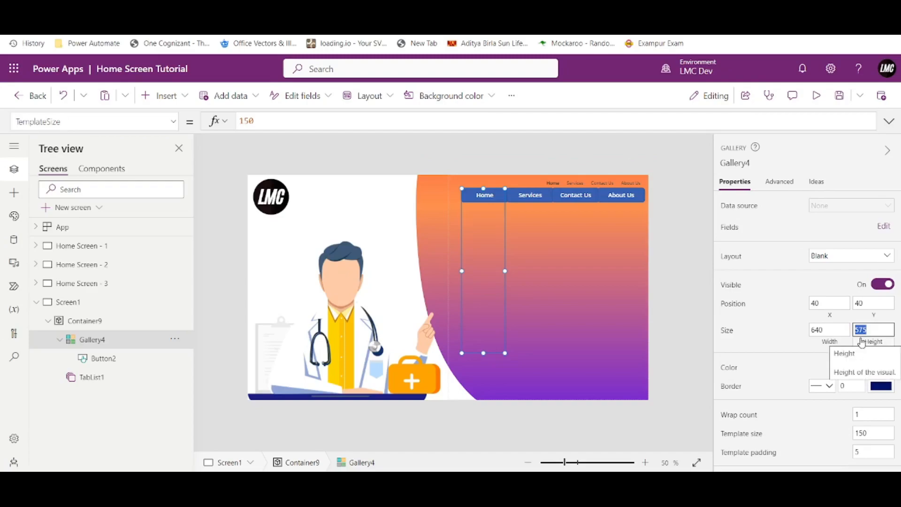
type("70")
left_click(764, 336)
left_click(561, 277)
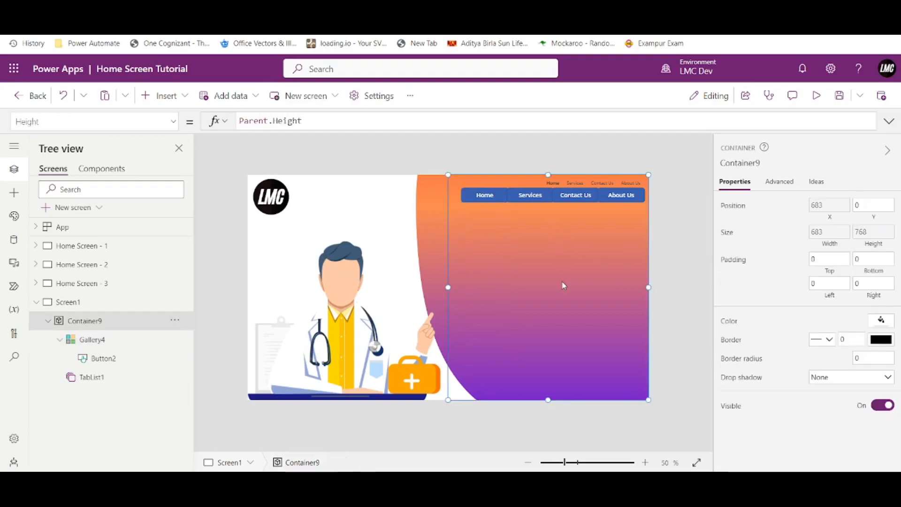
left_click(109, 341)
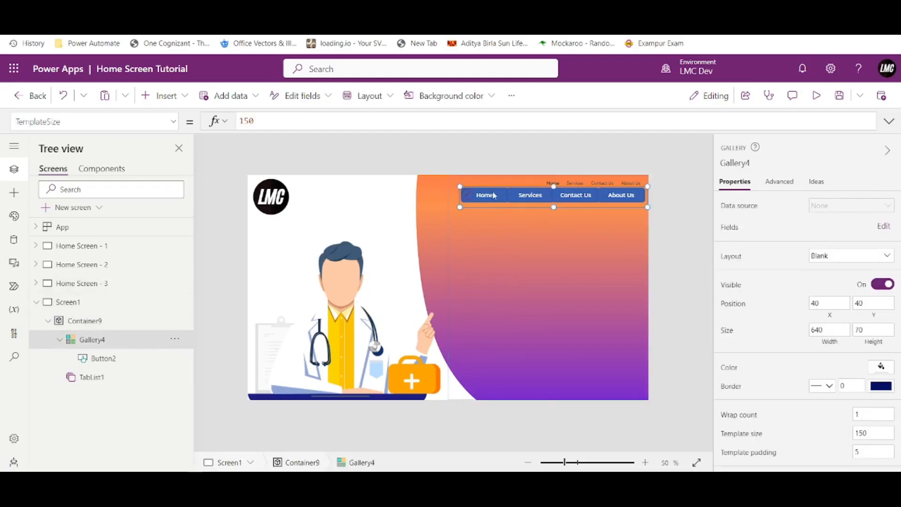
left_click(679, 244)
Set the gallery button's fill color to transparent
left_click(486, 200)
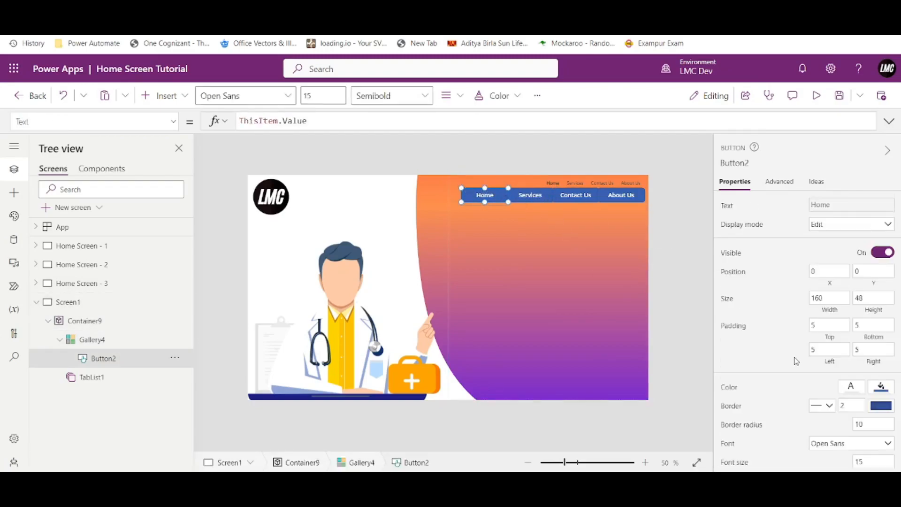
scroll(796, 360, "down", 4)
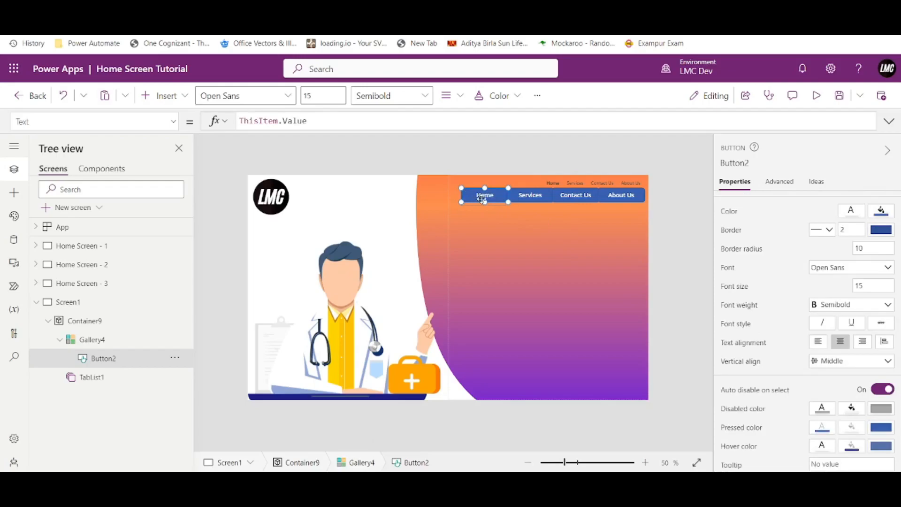
left_click(880, 211)
left_click(719, 293)
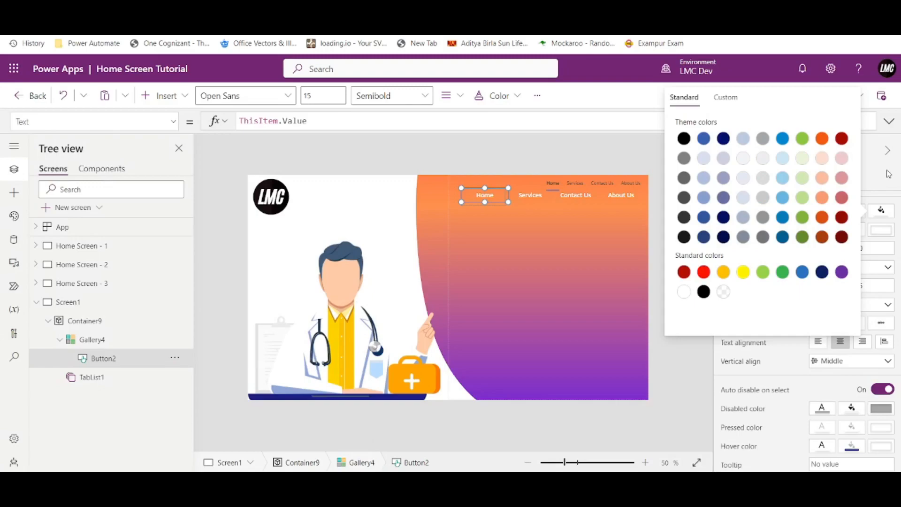
left_click(890, 181)
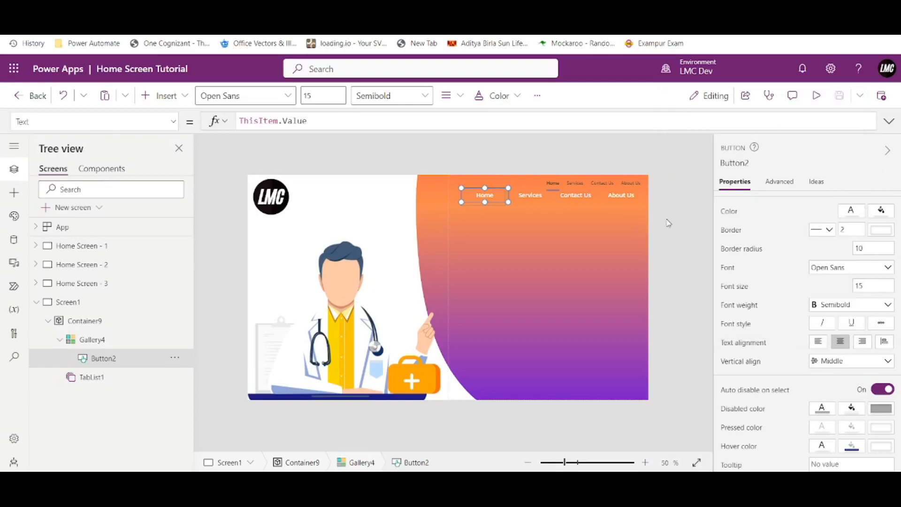
left_click(685, 217)
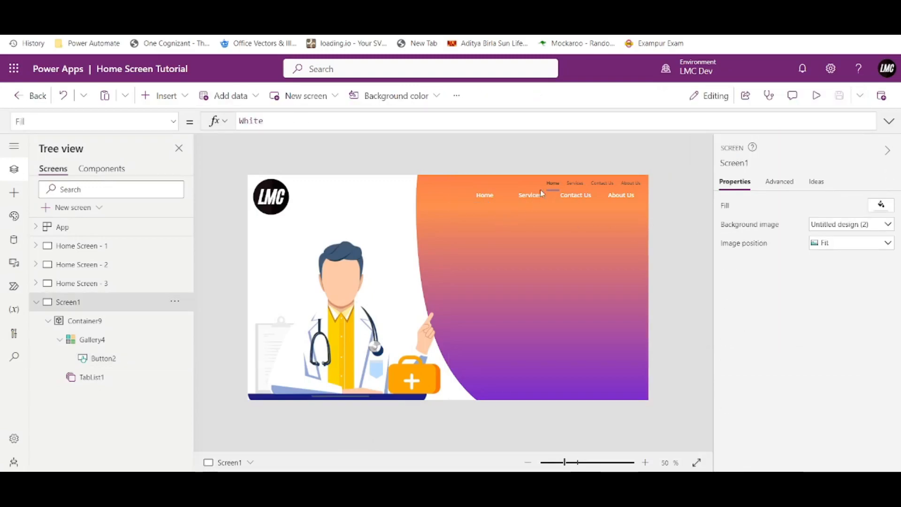
Delete the tab list and move the button gallery up to X 43, Y 3 at the container's upper edge
left_click(554, 179)
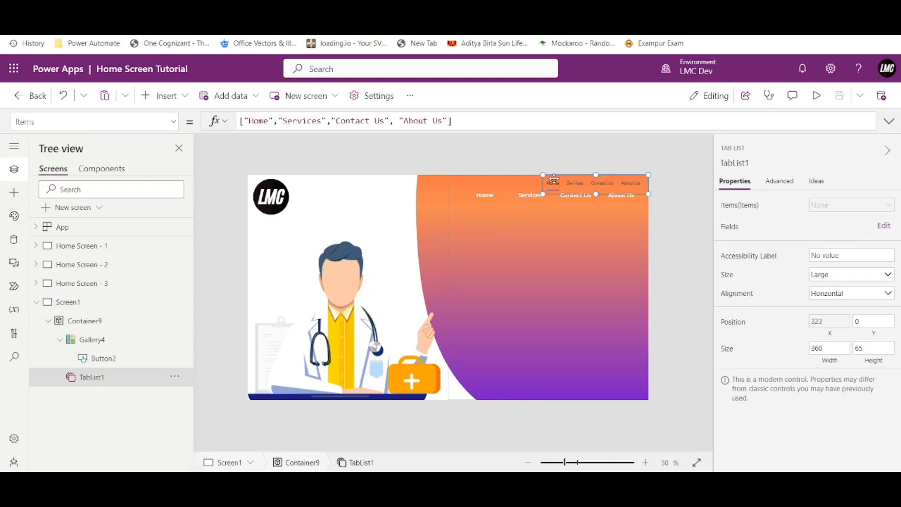
key("Delete")
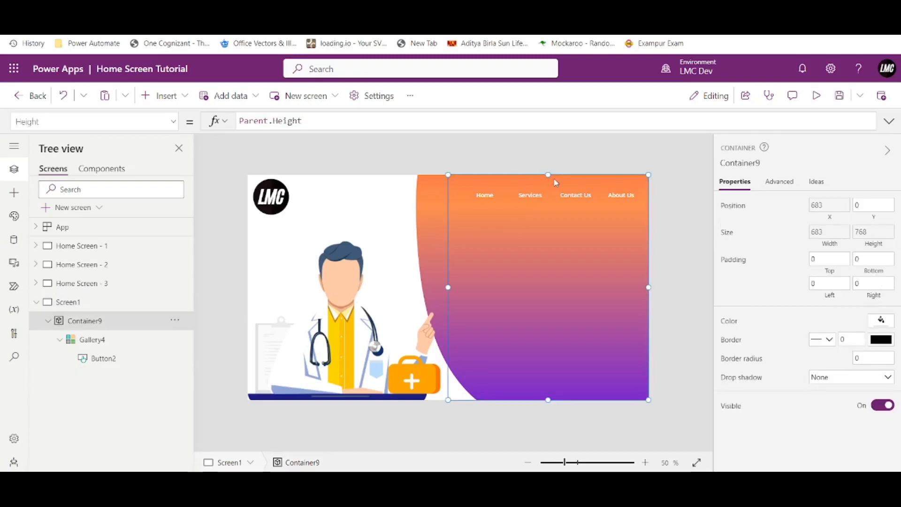
left_click(553, 194)
left_click_drag(554, 194, 555, 183)
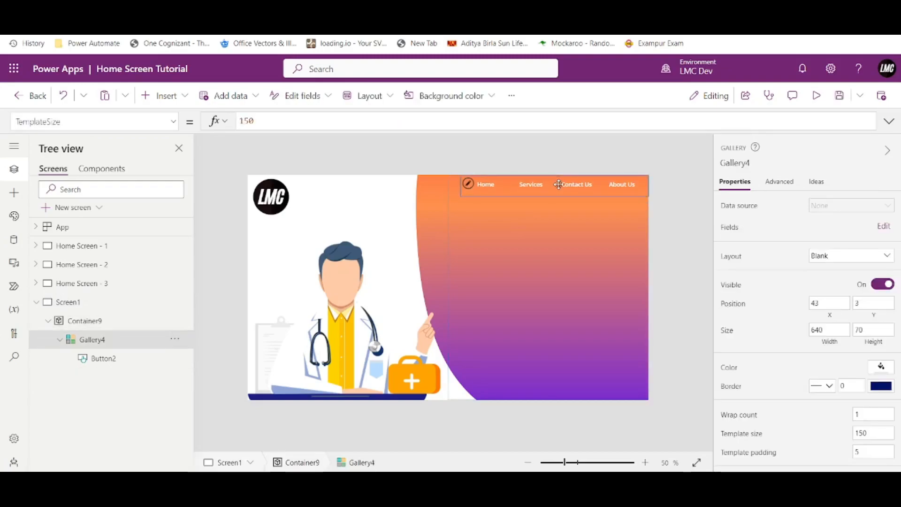
left_click(607, 208)
Set the gallery button's font size to 17 and preview the Home button's hover effect
left_click(486, 184)
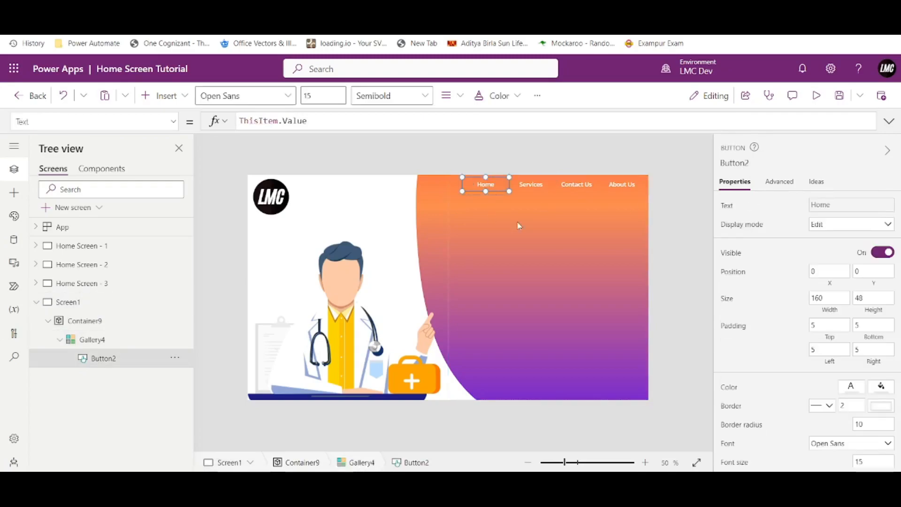
scroll(850, 318, "down", 4)
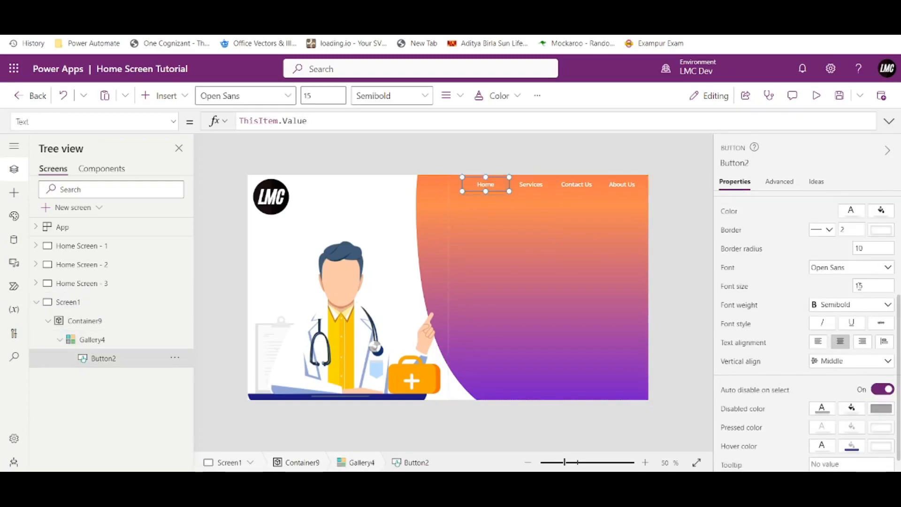
left_click(860, 283)
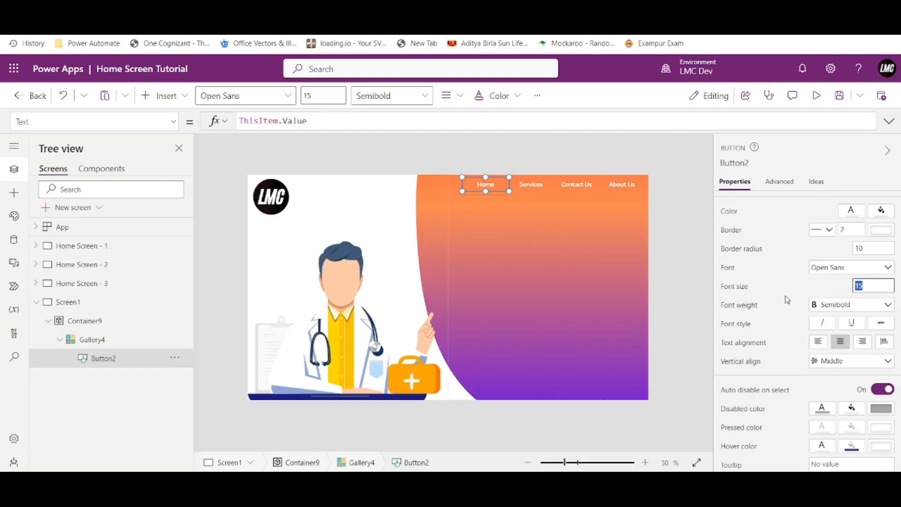
type("1")
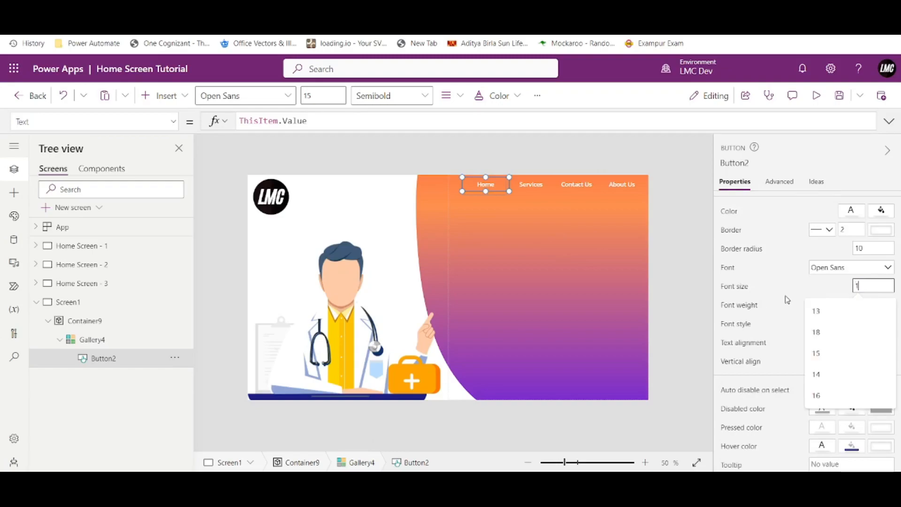
type("7")
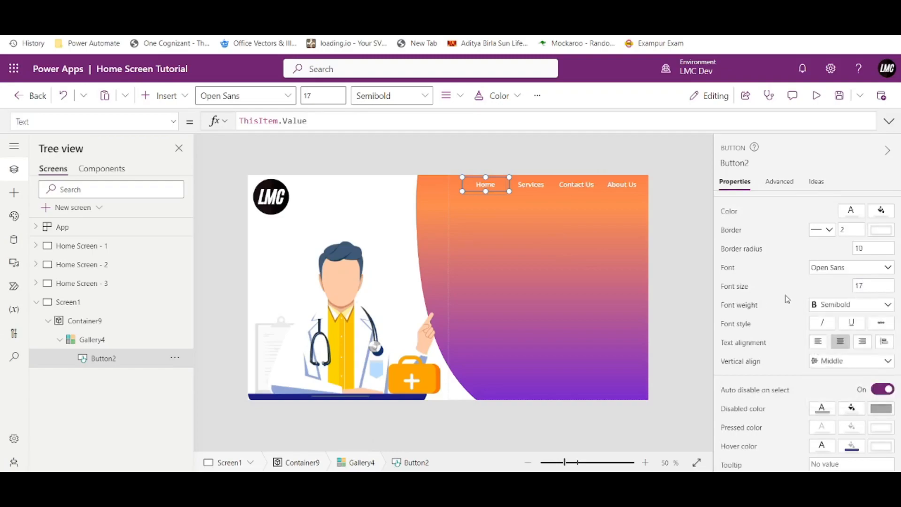
left_click(680, 159)
left_click(816, 95)
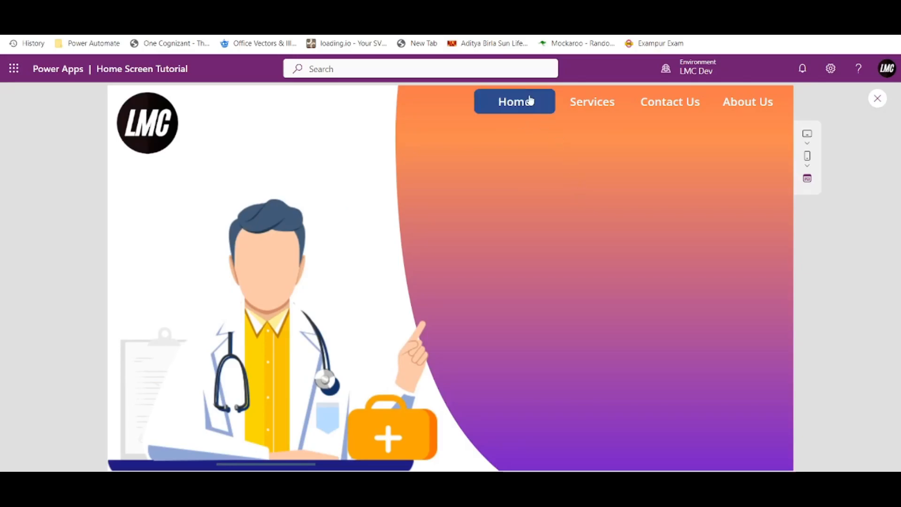
left_click(877, 98)
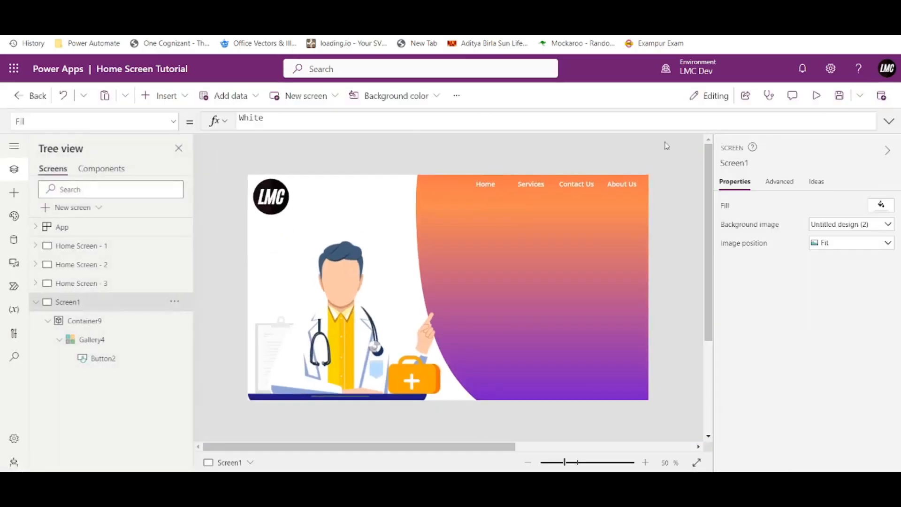
Clear the gallery button's HoverFill formula and preview the Home button's hover effect without it
left_click(503, 194)
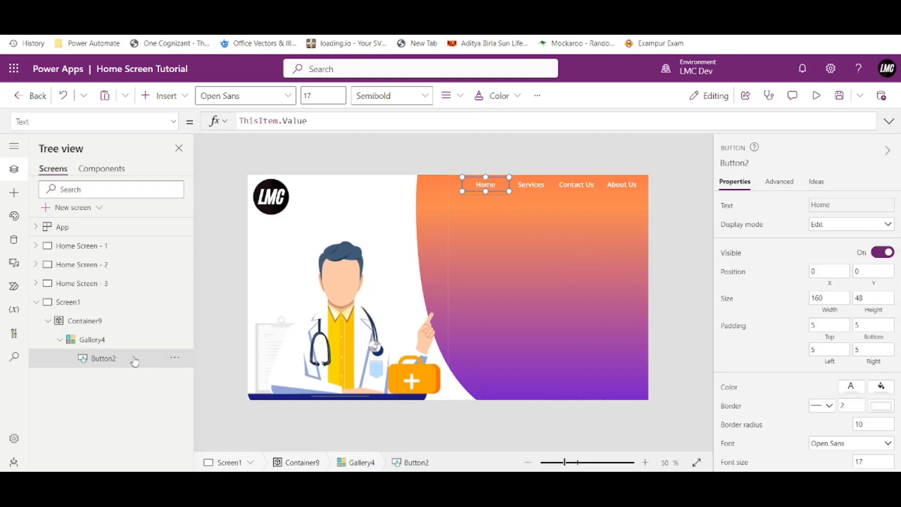
scroll(866, 393, "down", 4)
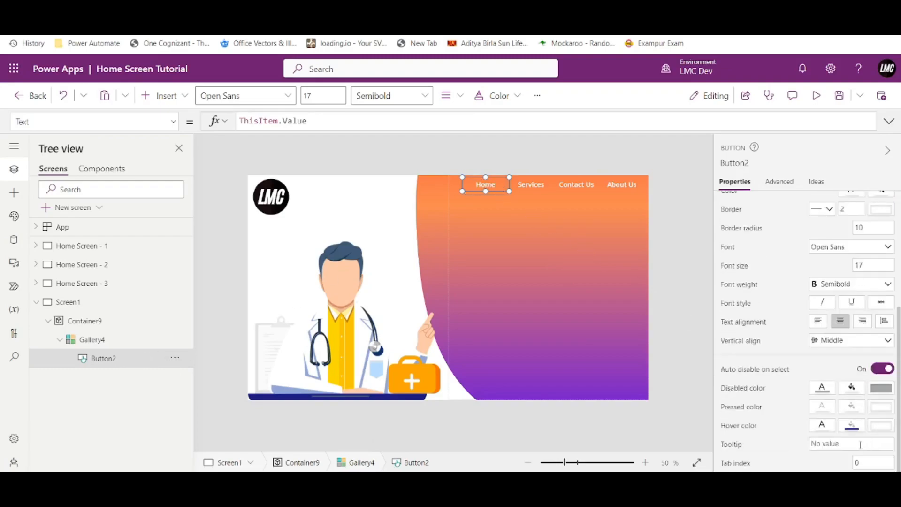
left_click(852, 425)
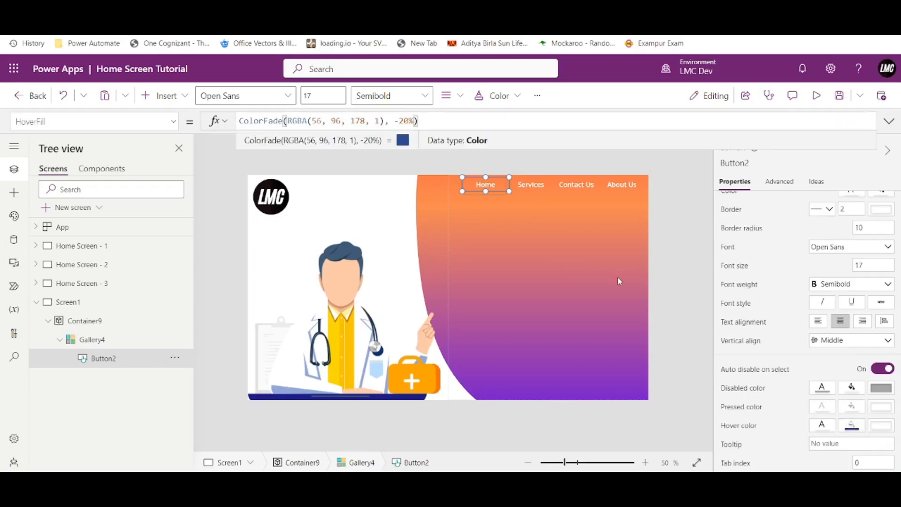
key("ctrl+a")
key("BackSpace")
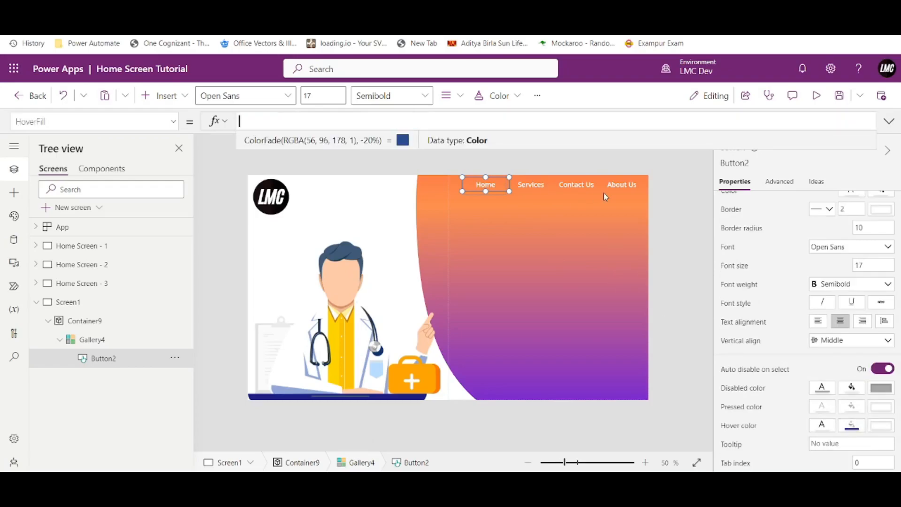
left_click(839, 432)
left_click(851, 429)
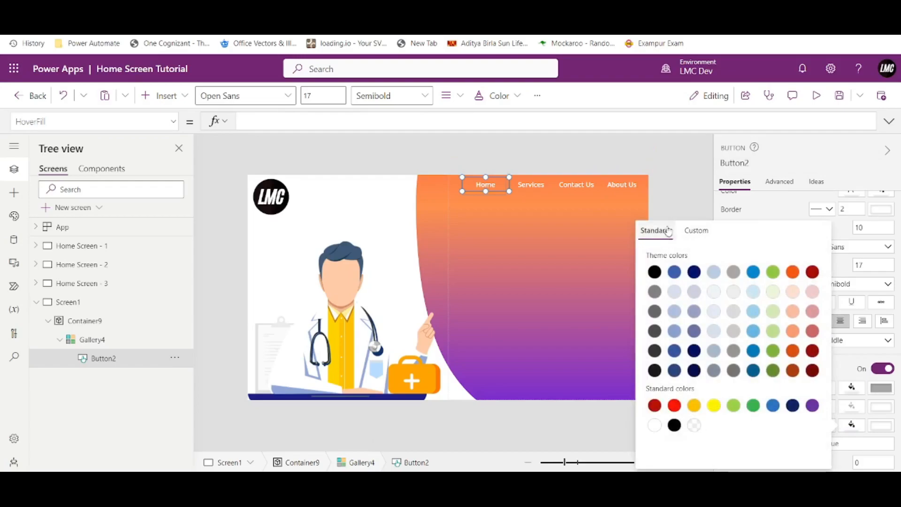
left_click(696, 149)
left_click(816, 95)
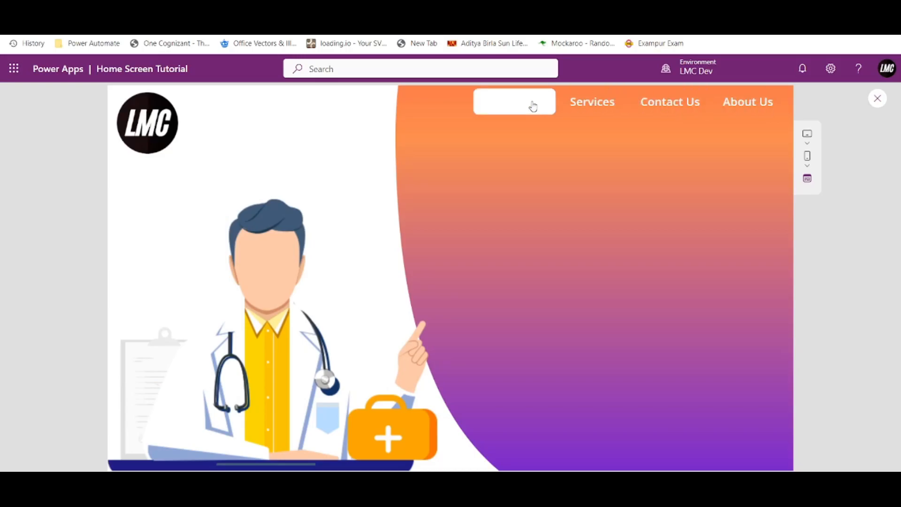
left_click(877, 98)
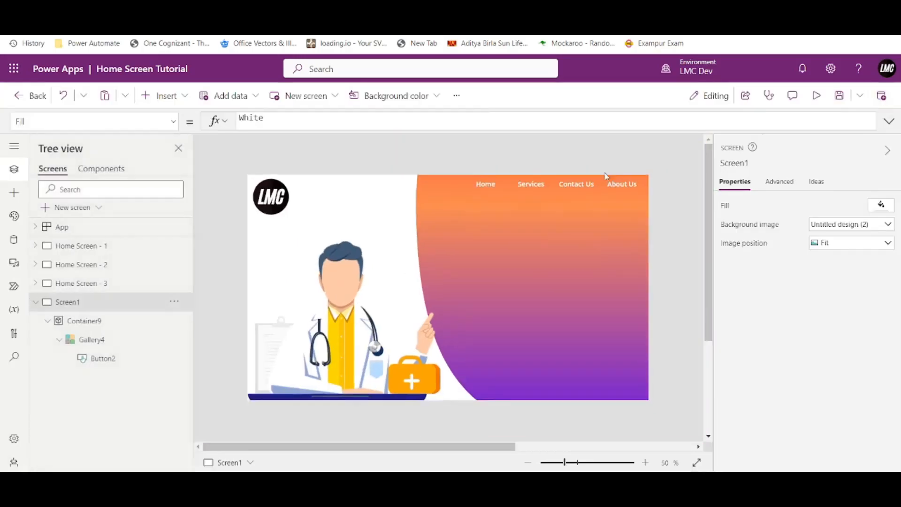
Check the gallery button's hover settings and test the hover effect across the navigation buttons in preview mode
left_click(485, 184)
scroll(778, 394, "down", 4)
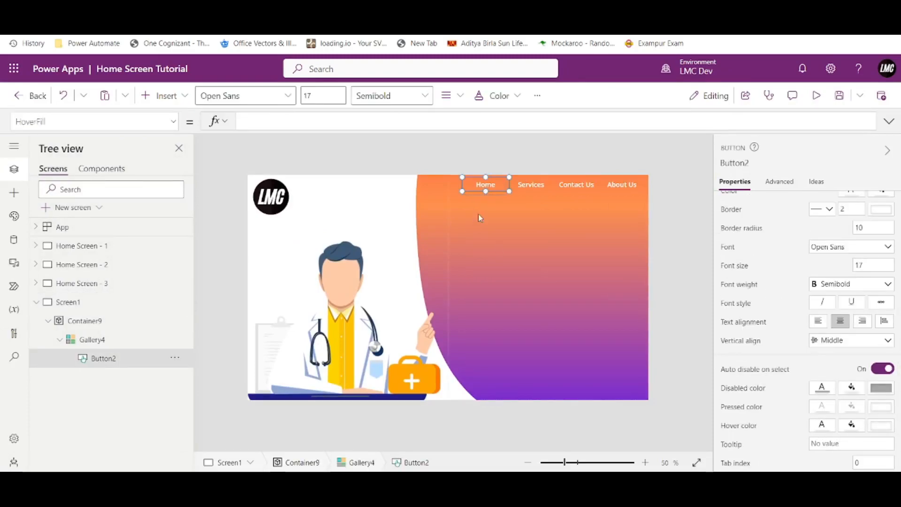
left_click(816, 95)
left_click(522, 102)
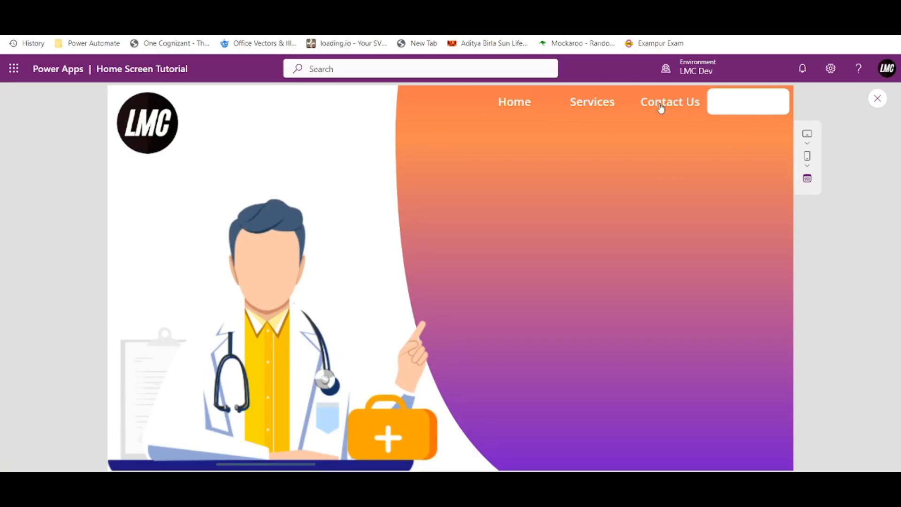
left_click(877, 99)
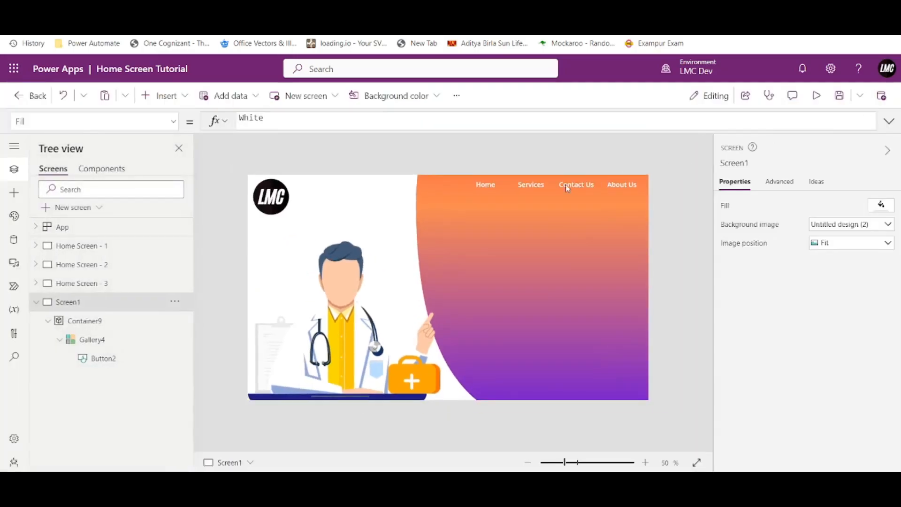
Clear the pressed fill formula of the Home button in the menu gallery
left_click(486, 185)
scroll(836, 359, "down", 1)
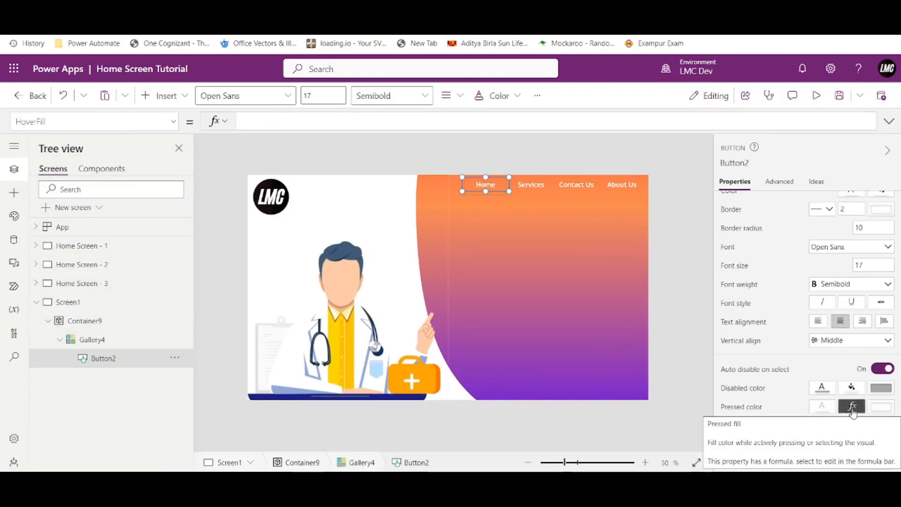
left_click(854, 408)
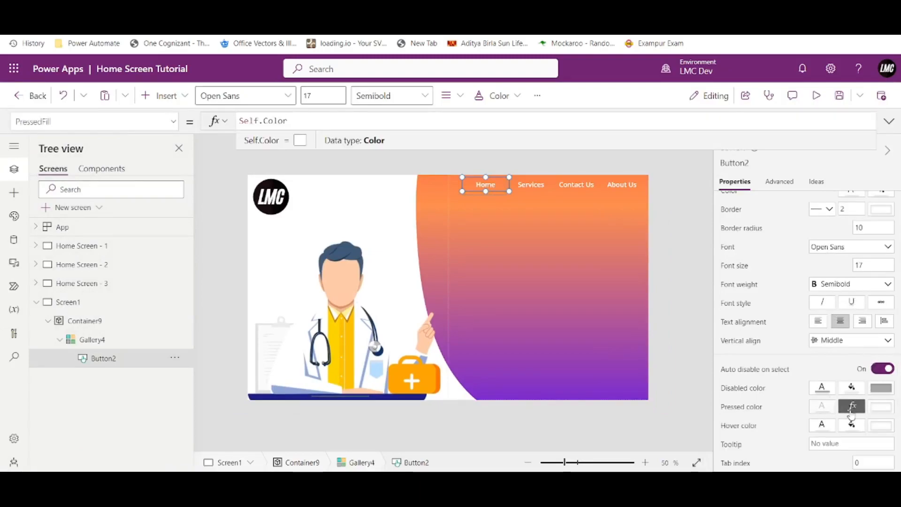
left_click(853, 407)
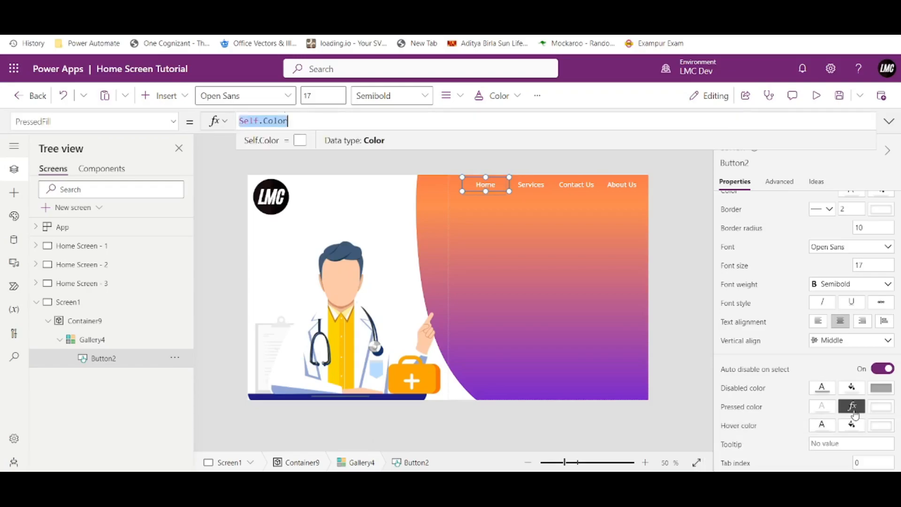
key("BackSpace")
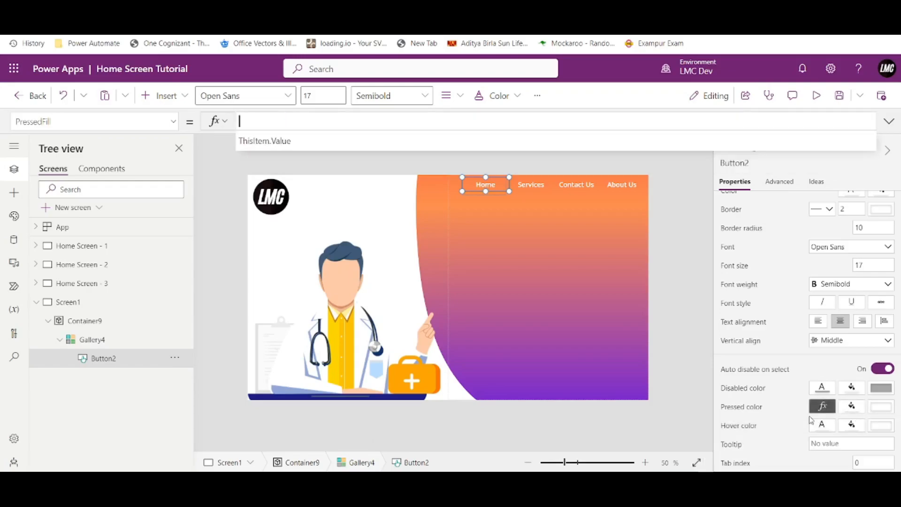
left_click(849, 406)
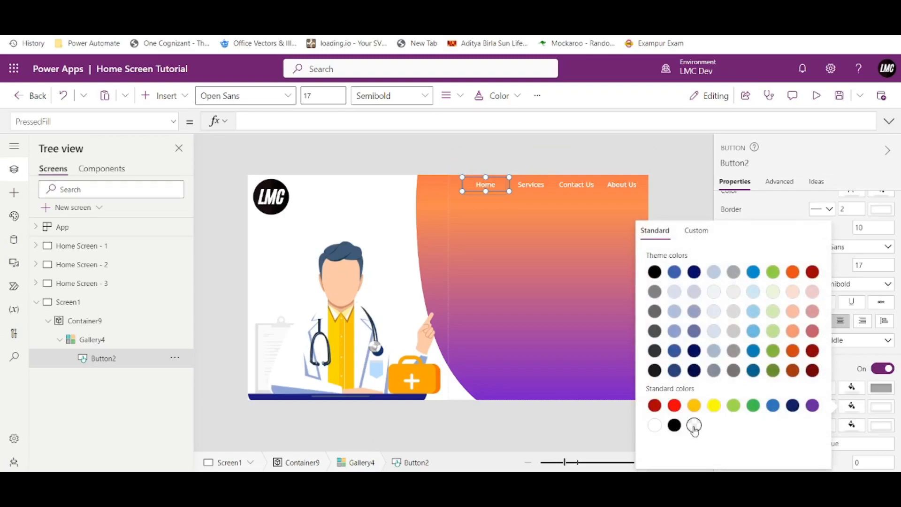
left_click(845, 370)
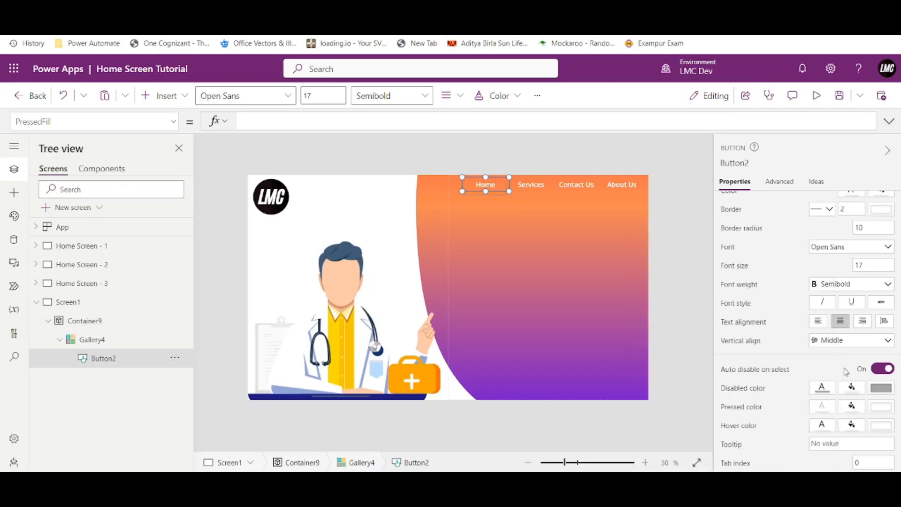
Replace the Home button's pressed text colour formula with the standard purple, RGBA(109, 49, 162, 1)
left_click(823, 406)
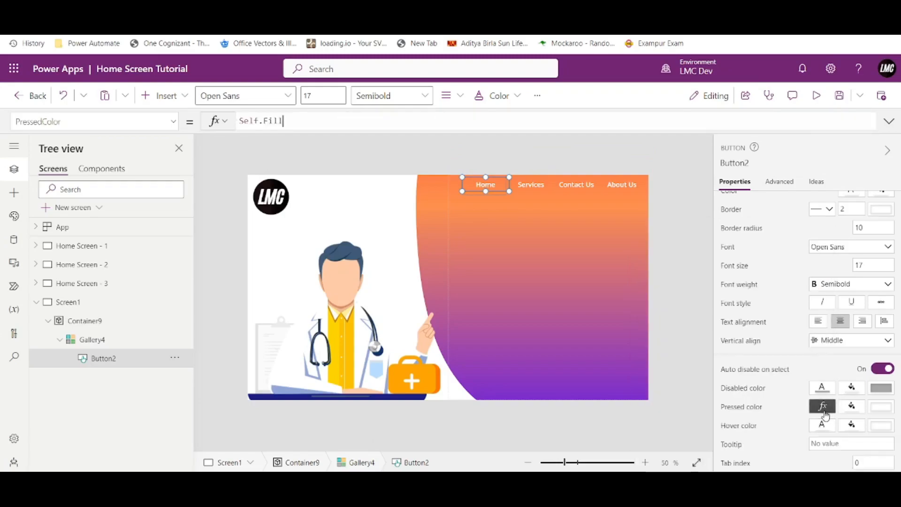
key("BackSpace")
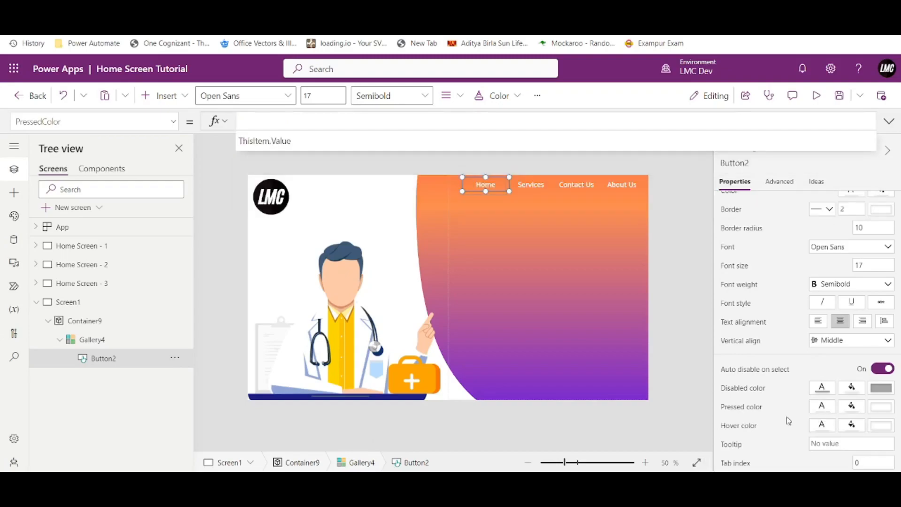
left_click(822, 408)
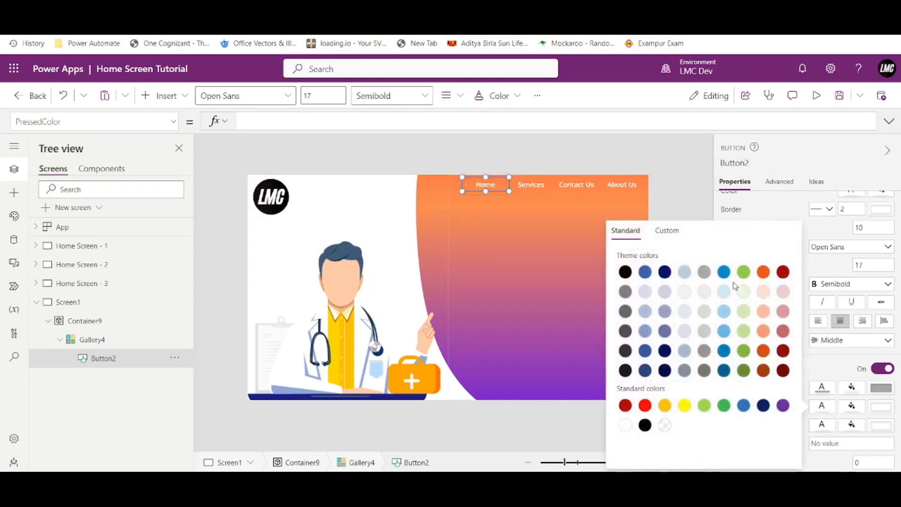
left_click(783, 405)
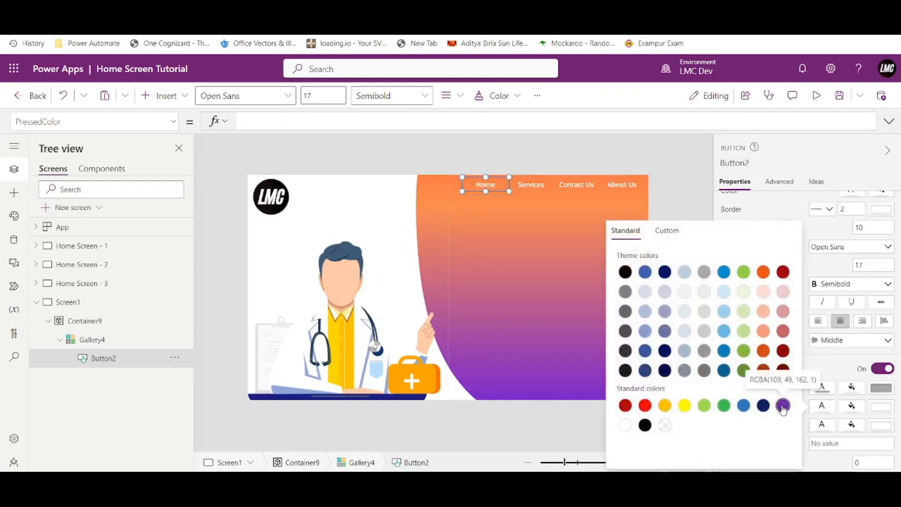
left_click(824, 369)
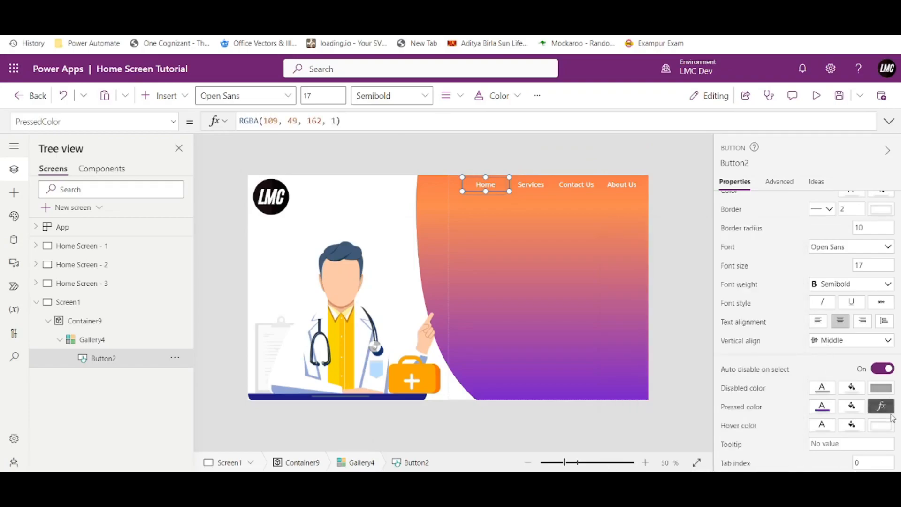
Preview the app and test the Home and Services menu buttons, ending the preview when done
left_click(816, 95)
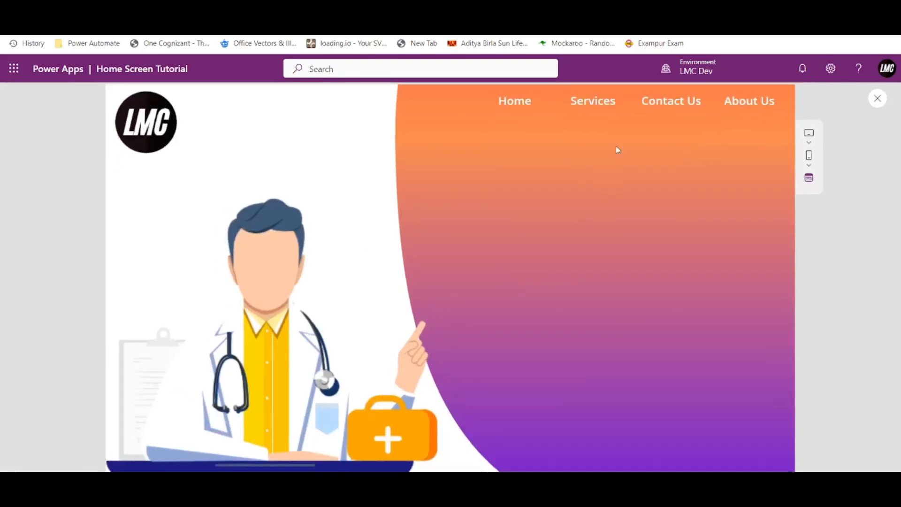
left_click(522, 101)
left_click(592, 109)
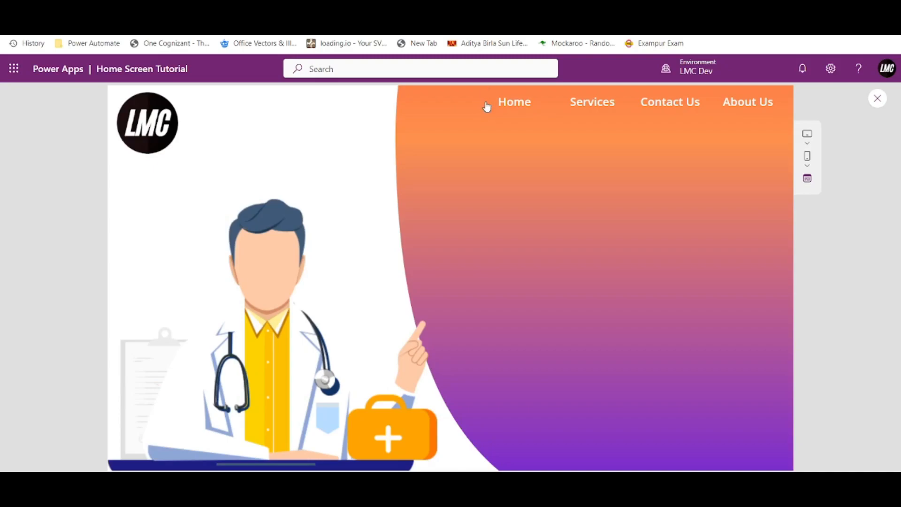
left_click(876, 101)
Insert a classic Rectangle shape with the menu gallery Gallery4 selected
left_click(484, 189)
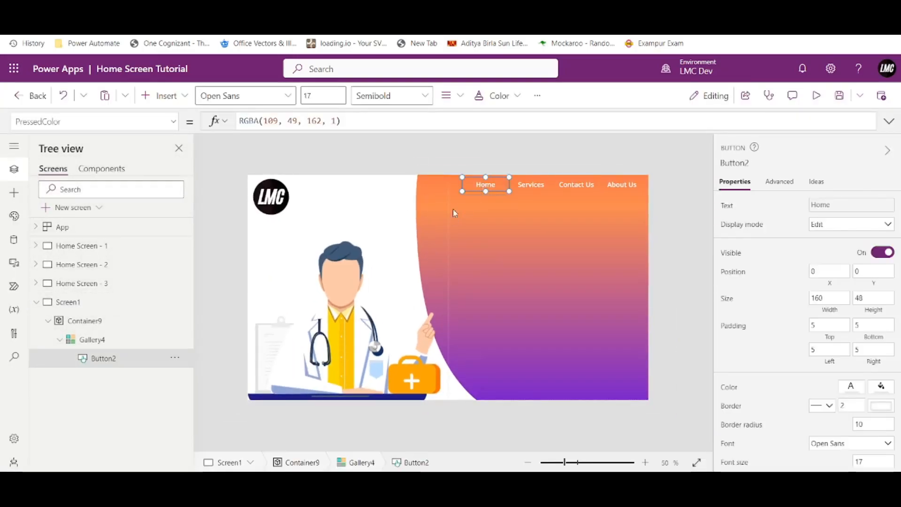
left_click(89, 340)
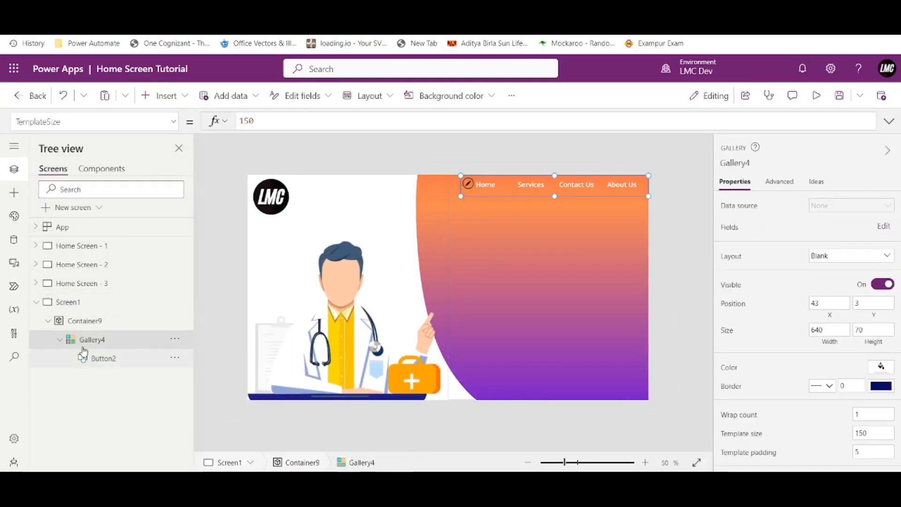
left_click(170, 95)
left_click(264, 123)
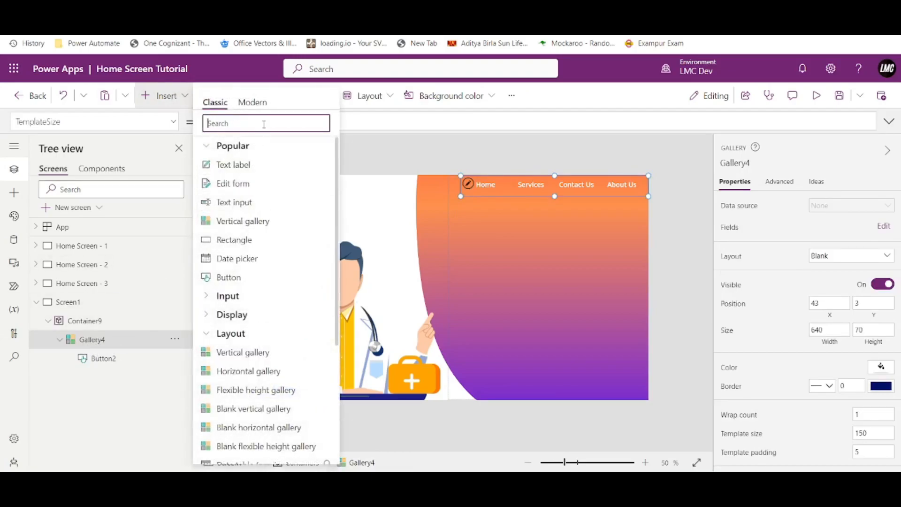
type("rect")
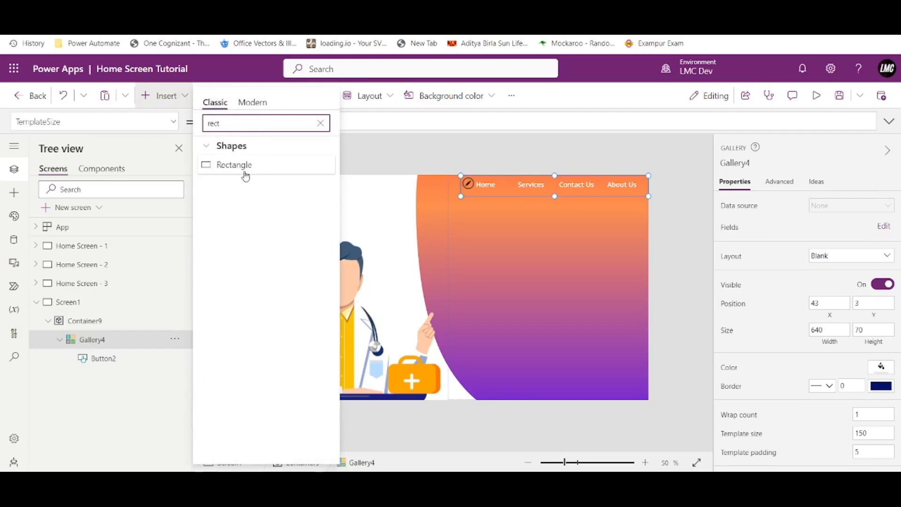
left_click(243, 168)
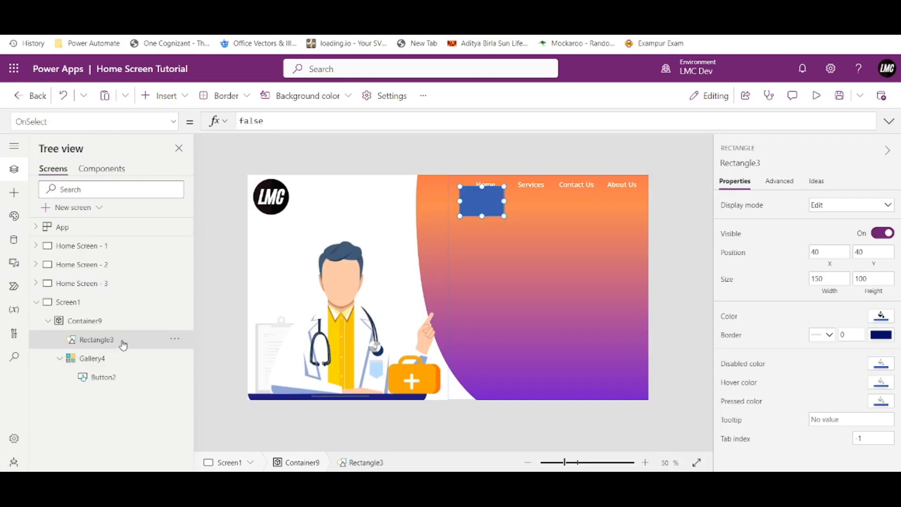
Move the new rectangle out of Container9 into the item template of Gallery4 by cutting and pasting it
key("Delete")
left_click(104, 340)
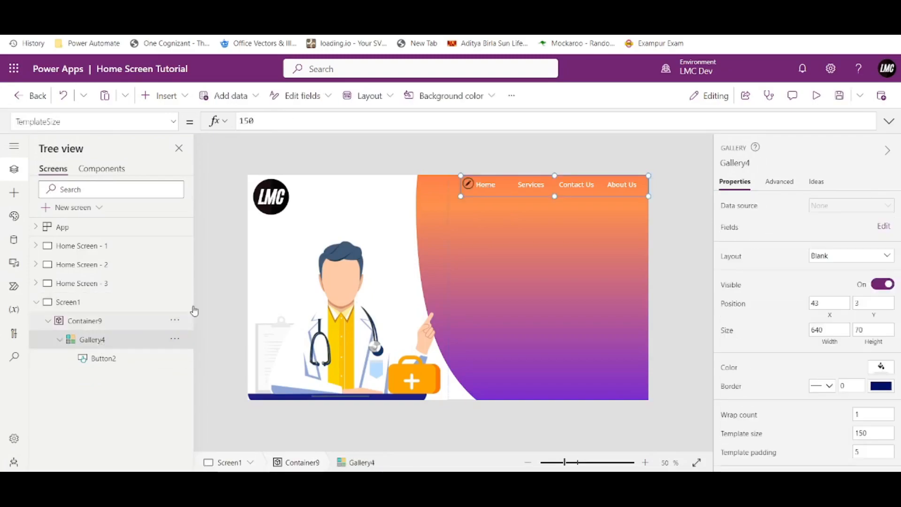
left_click(470, 186)
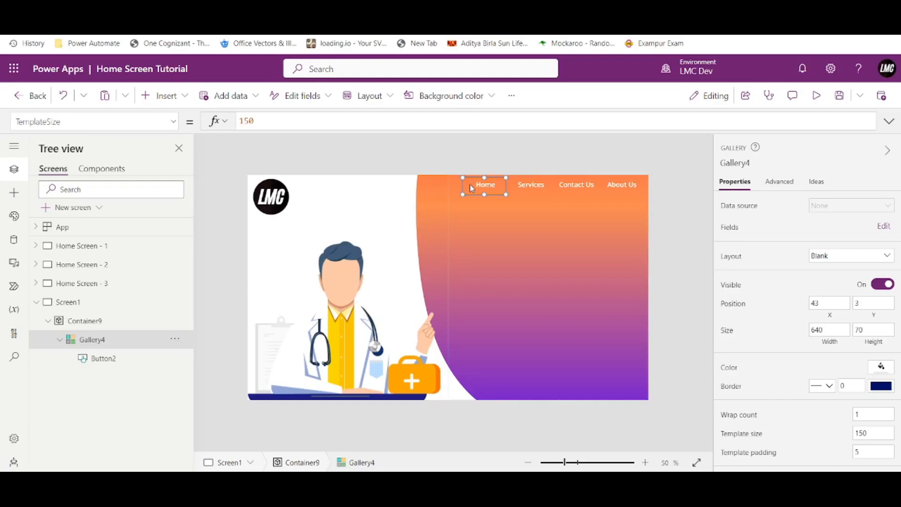
key("ctrl+z")
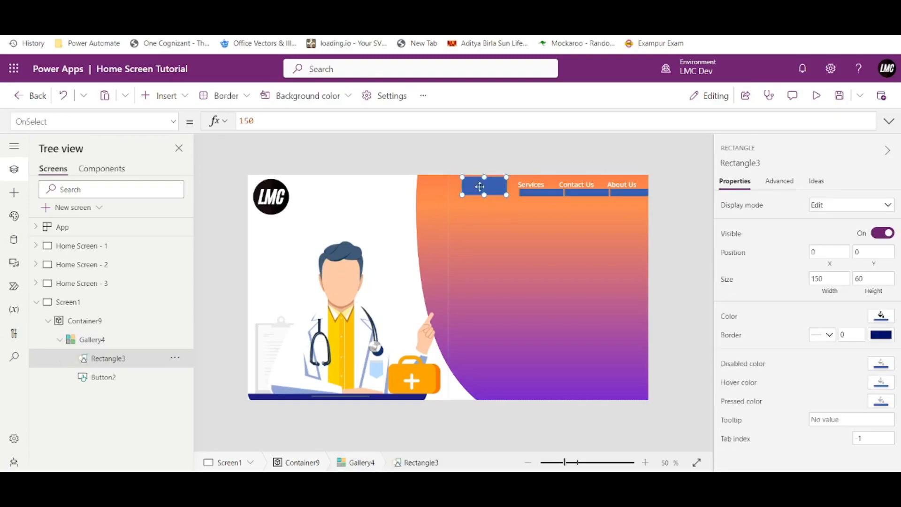
Shape the rectangle into a thin horizontal bar under each menu item and preview the app
left_click_drag(506, 177, 510, 195)
left_click(677, 233)
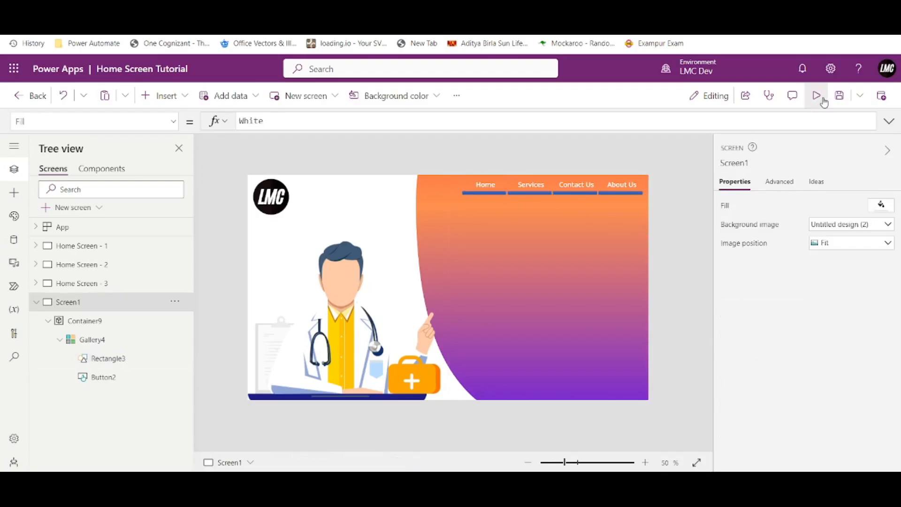
left_click(816, 95)
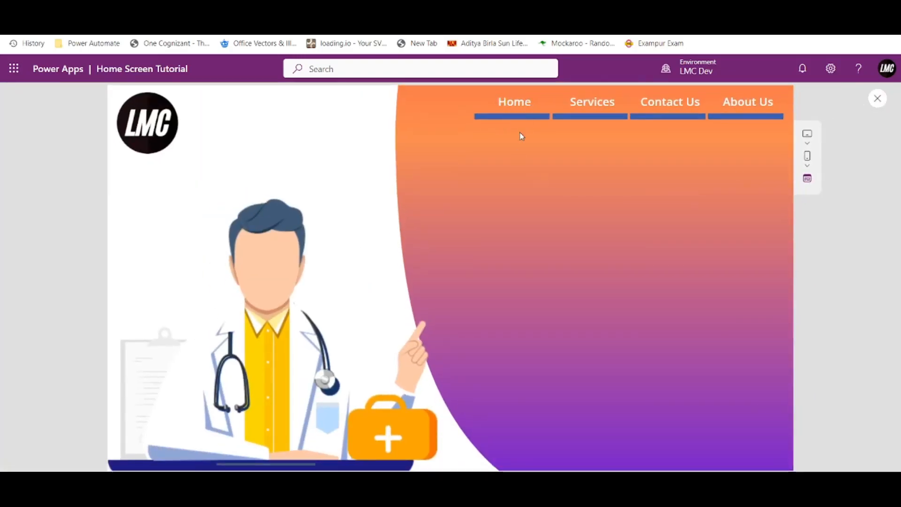
left_click(873, 99)
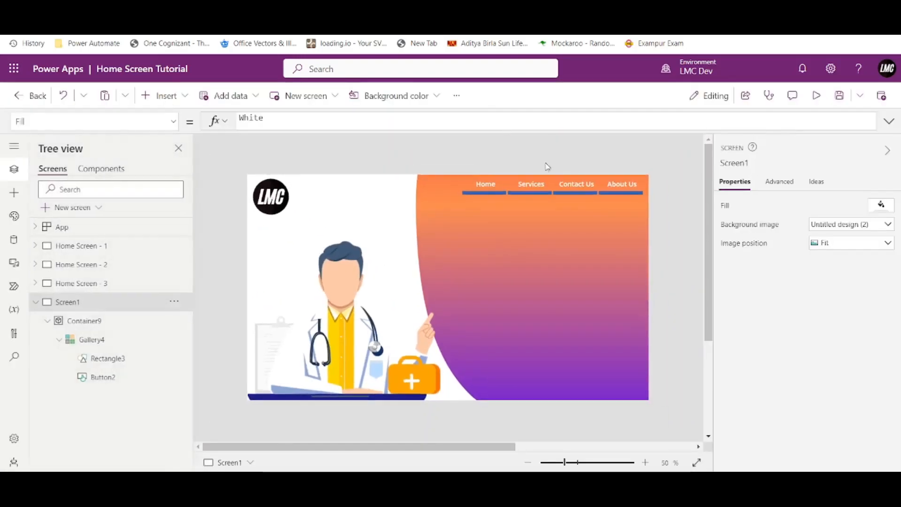
Reshape the rectangle into a vertical bar about 12 wide and 60 high beside each menu item and preview the app
left_click(506, 192)
left_click(506, 192)
left_click_drag(506, 192, 468, 175)
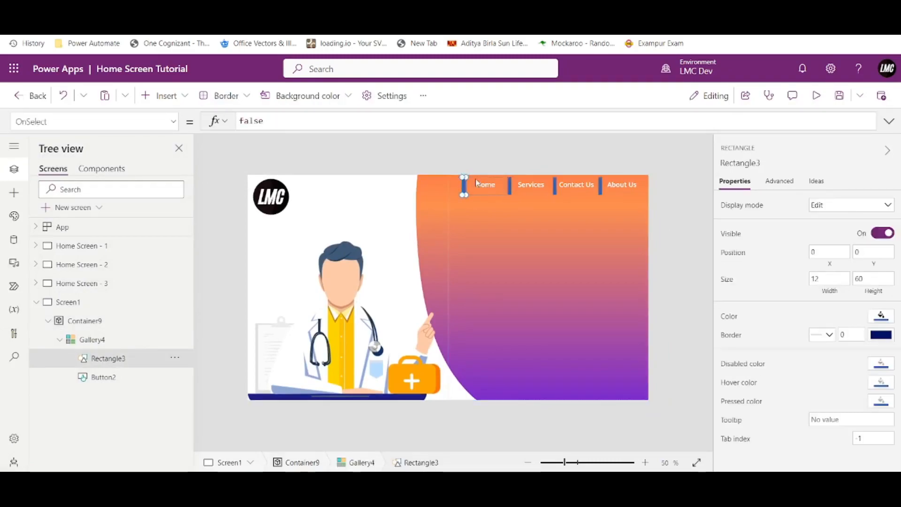
left_click(688, 235)
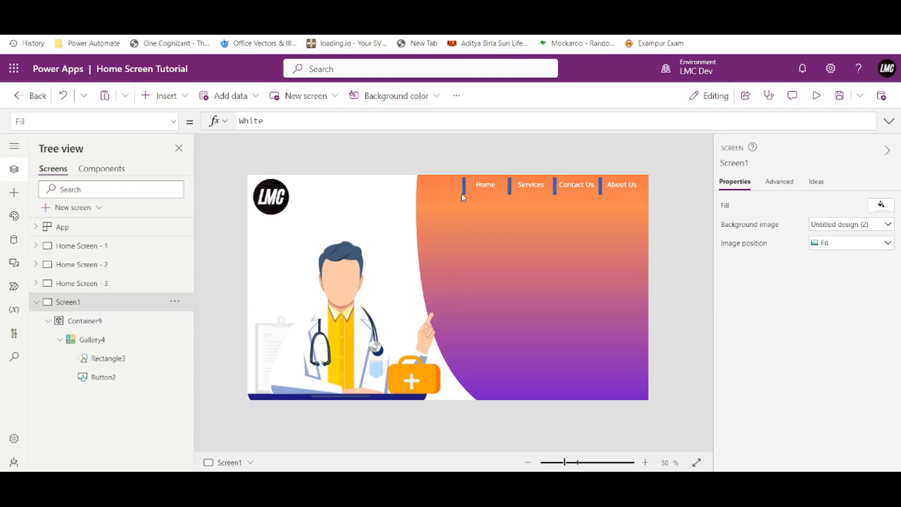
left_click(815, 97)
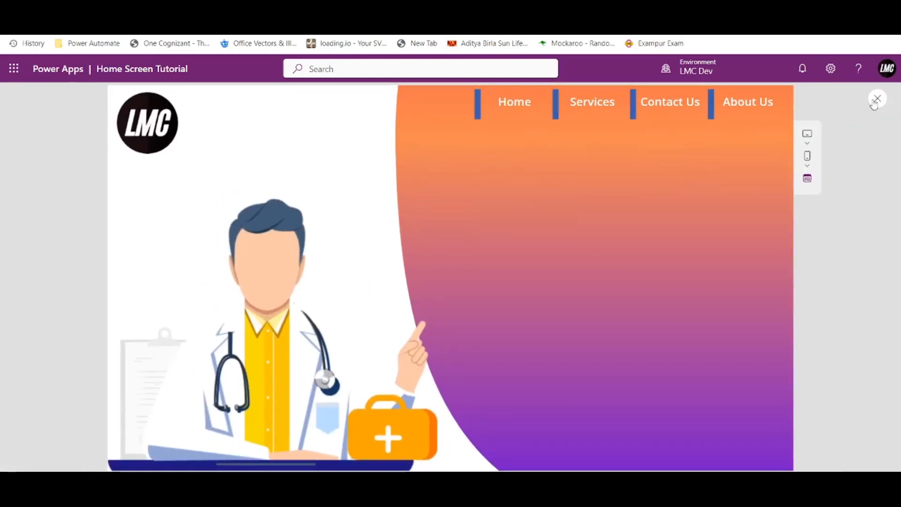
left_click(875, 101)
Set the width of Rectangle3 to 5
left_click(462, 188)
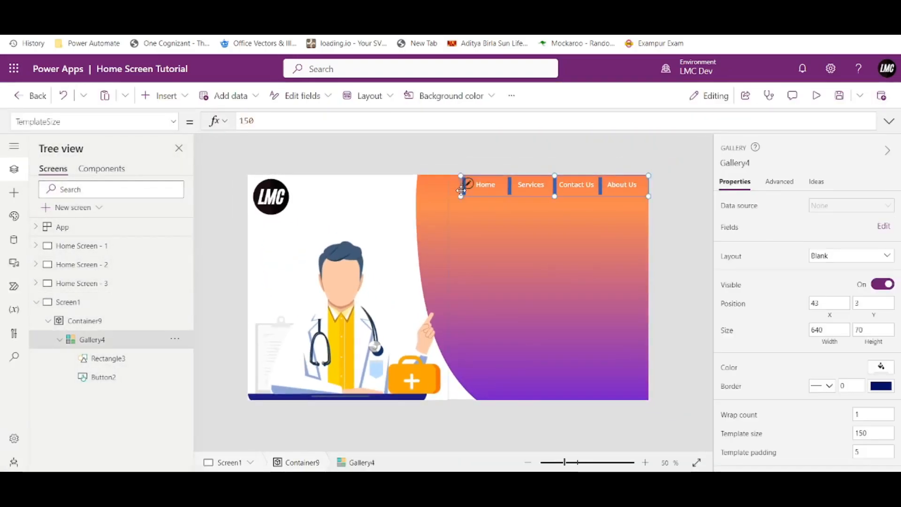
left_click(119, 362)
left_click(821, 280)
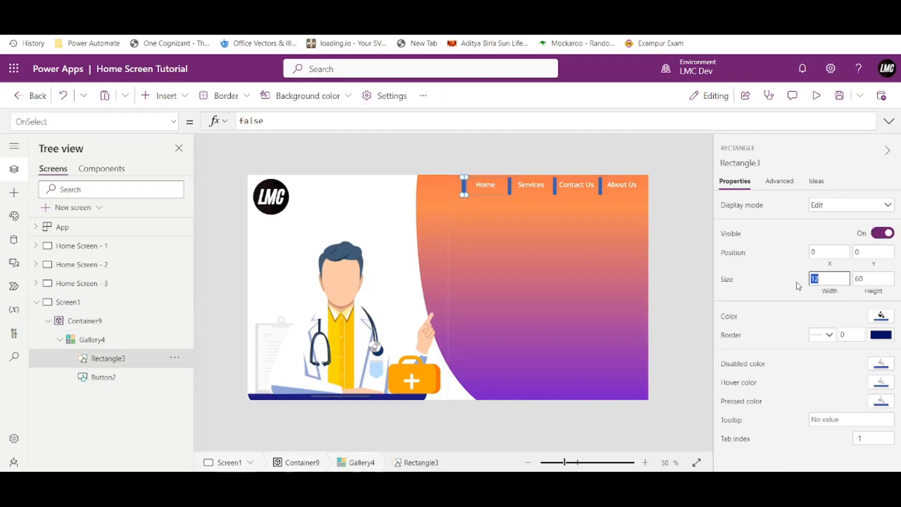
type("5")
key("Return")
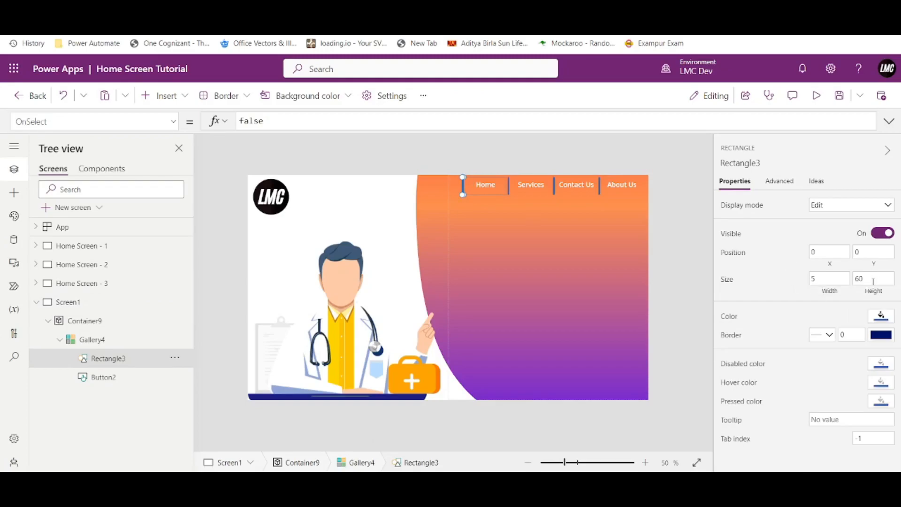
Set the height formula of Rectangle3 to Button2.Height
left_click(883, 291)
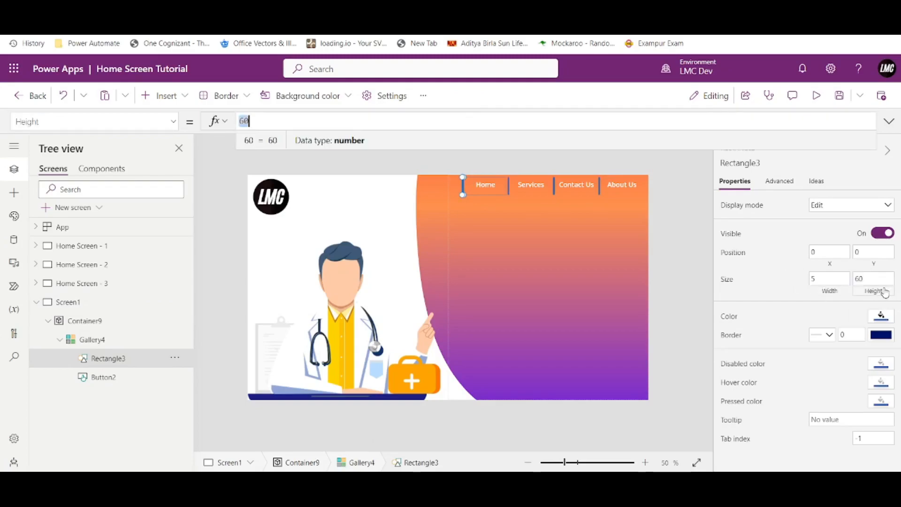
type("Button2")
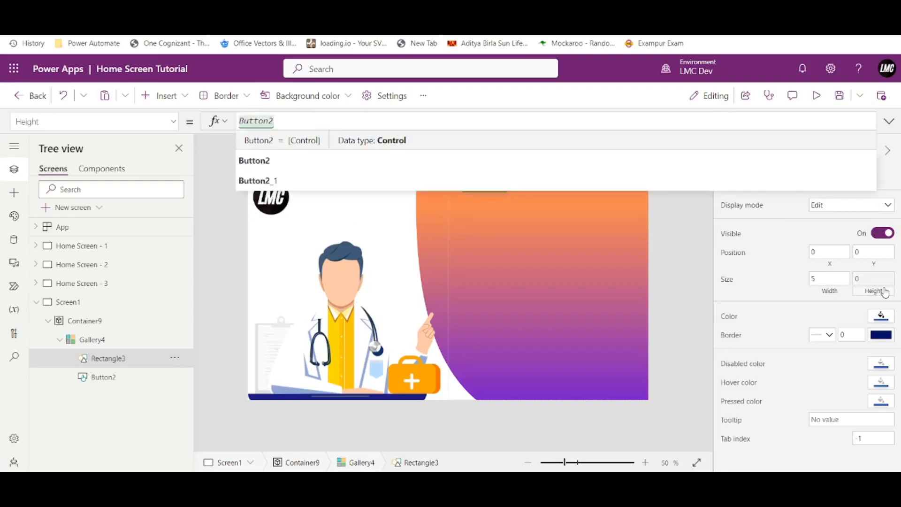
type(".Height")
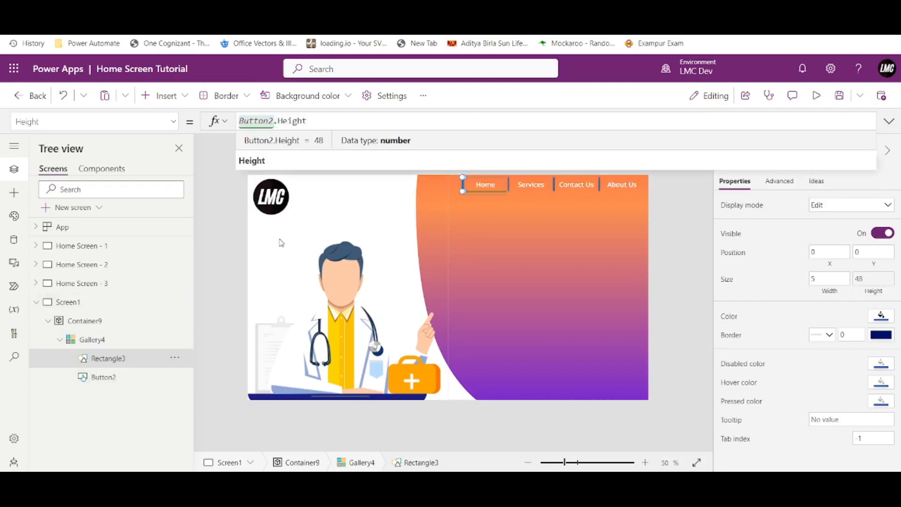
Set the Y position formula of Rectangle3 to Button2.Y, reusing the copied height formula
key("ctrl+a")
key("ctrl+c")
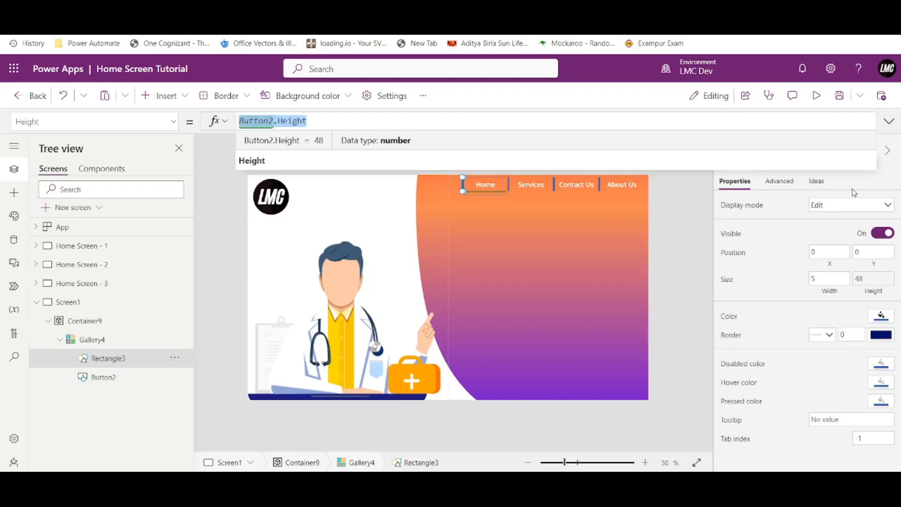
left_click(872, 267)
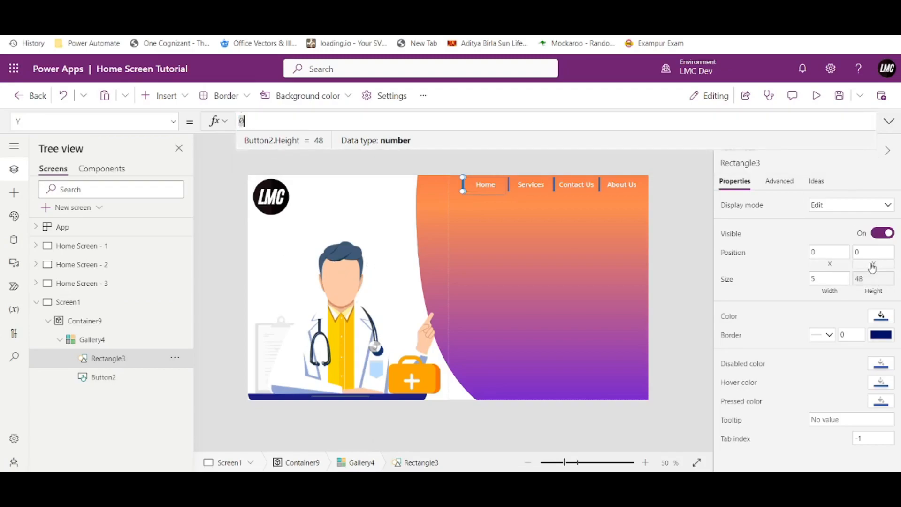
key("ctrl+v")
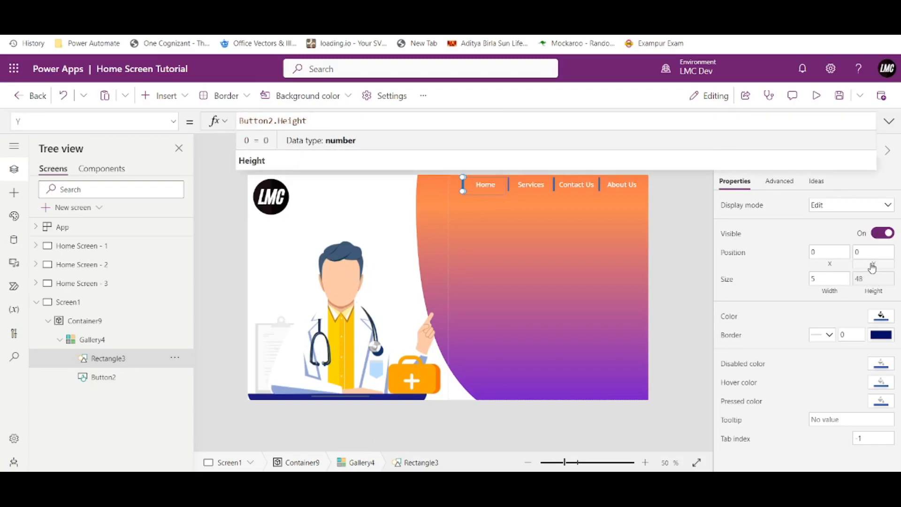
key("BackSpace")
key("BackSpace")
key("BackSpace")
key("BackSpace")
key("BackSpace")
key("BackSpace")
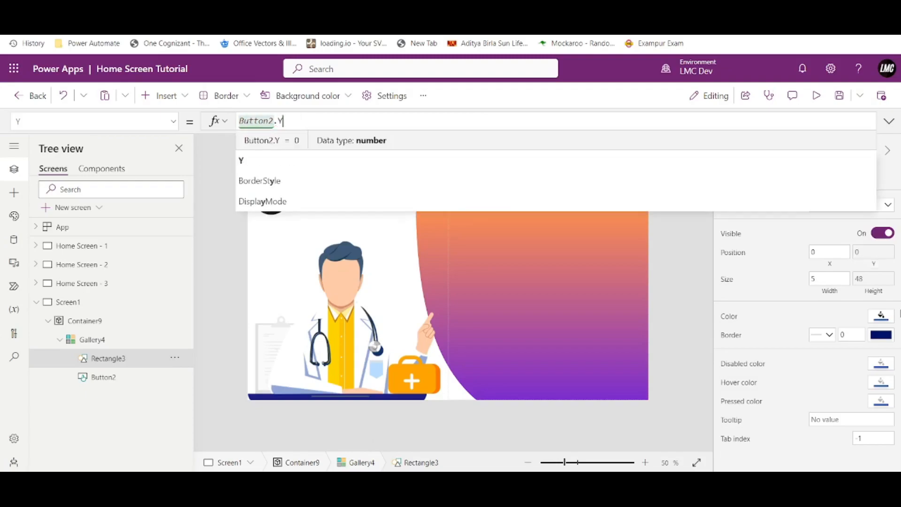
left_click(789, 283)
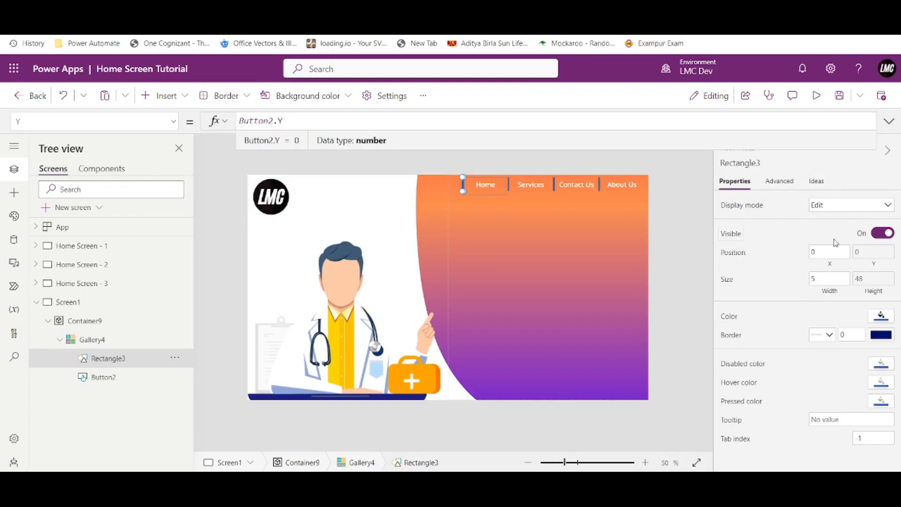
left_click(685, 245)
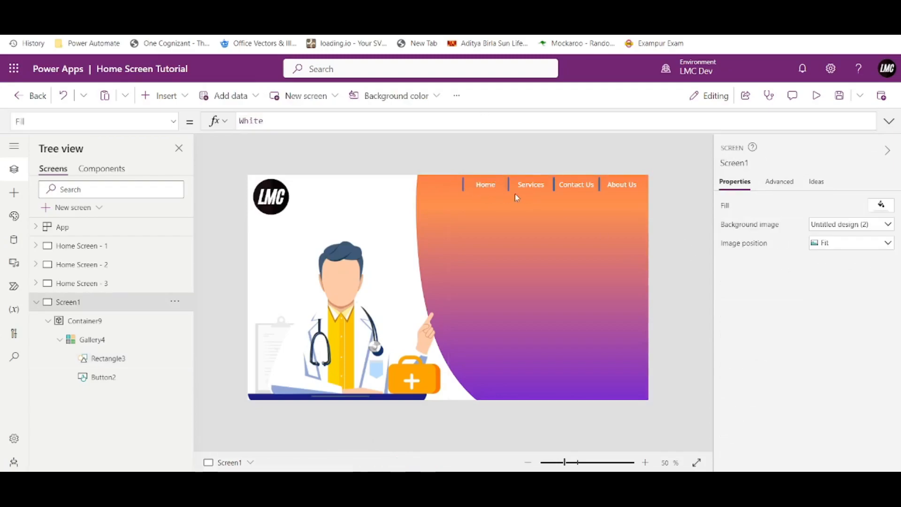
Set the X position formula of Button2 to Rectangle3.X+Rectangle3.Width so the button starts beside the rectangle
left_click(489, 190)
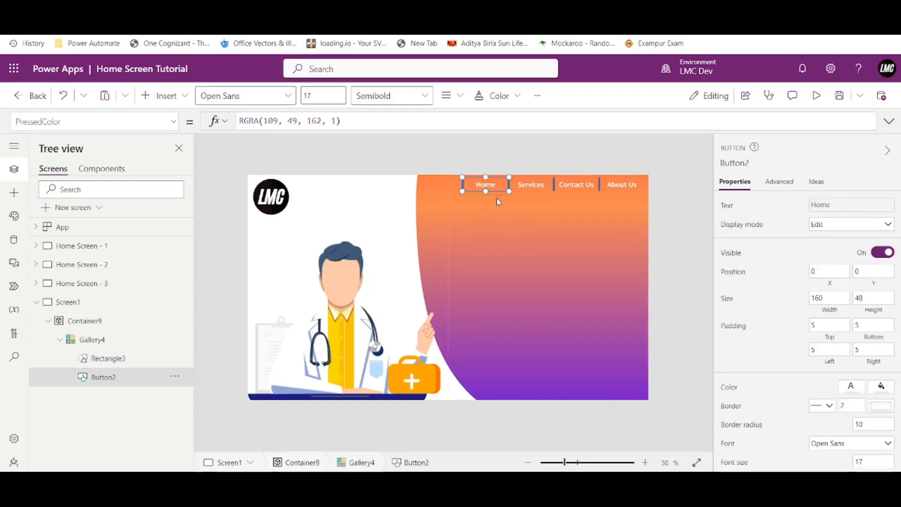
left_click(833, 285)
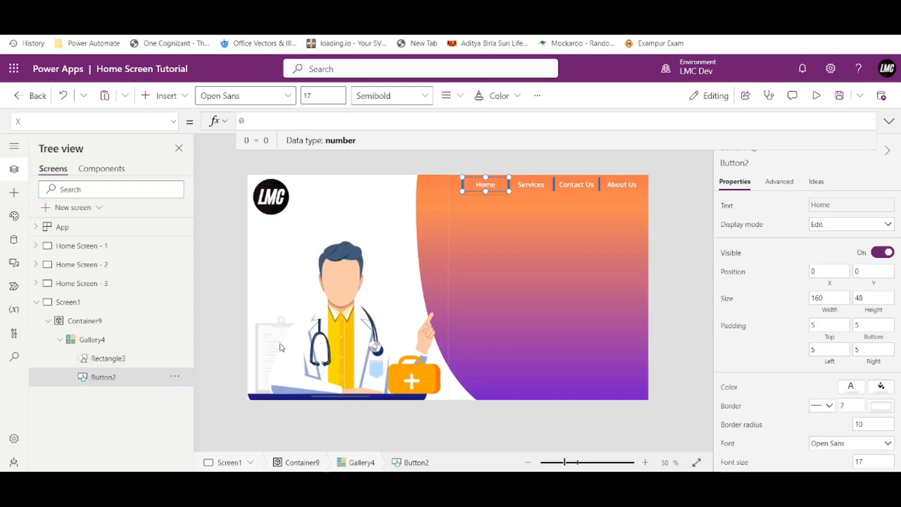
type("Rectan")
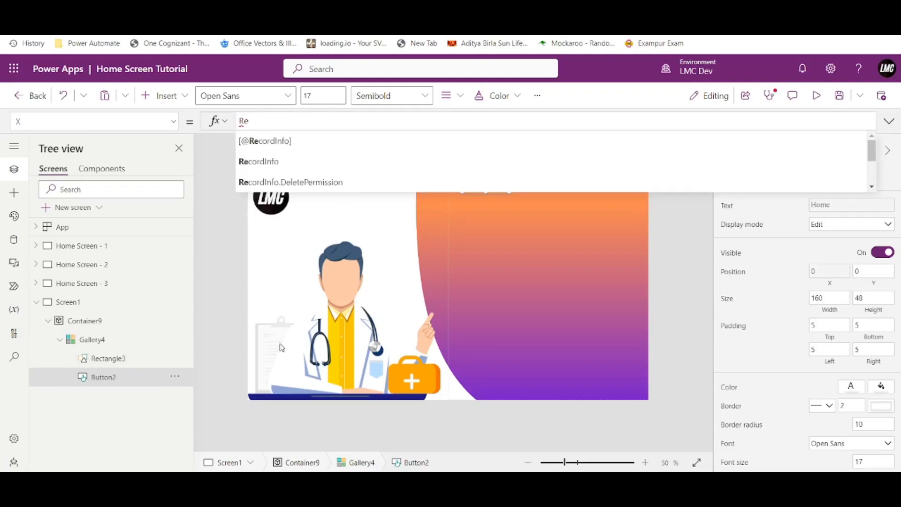
key("Down")
key("Down")
key("Down")
key("Down")
key("Tab")
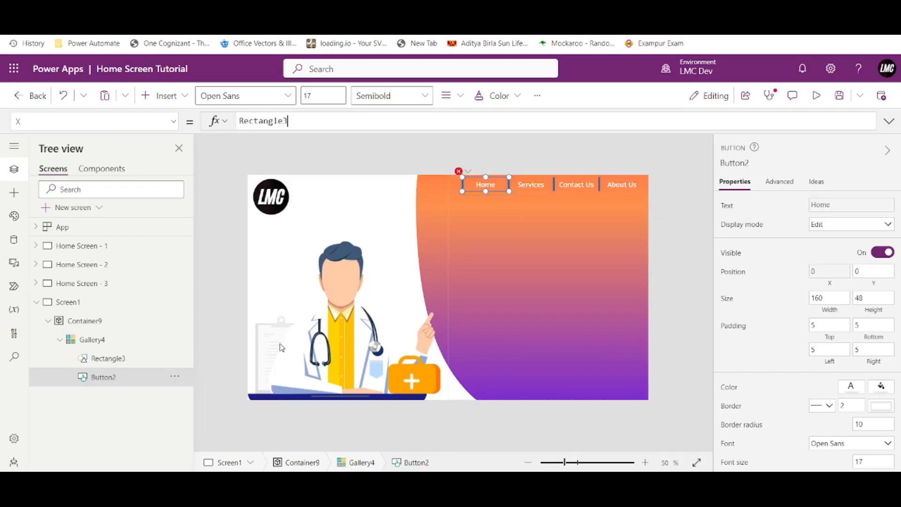
type(".")
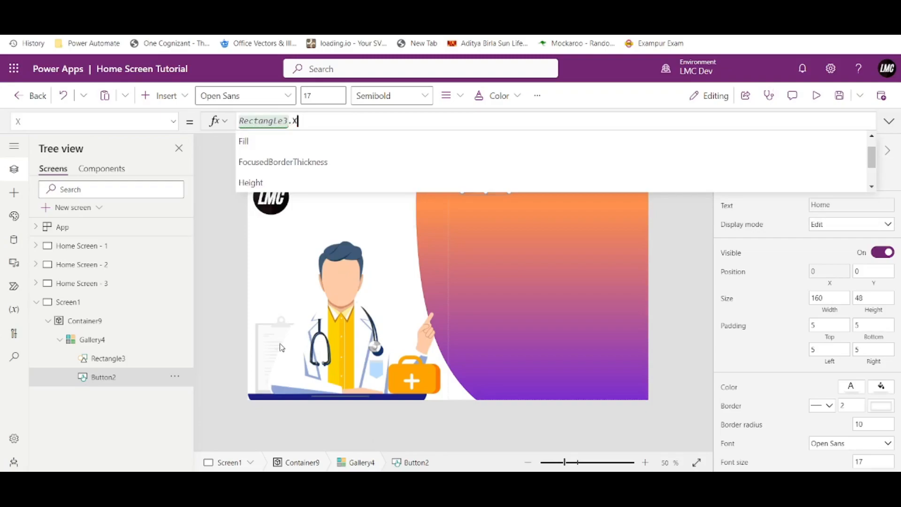
type("X+")
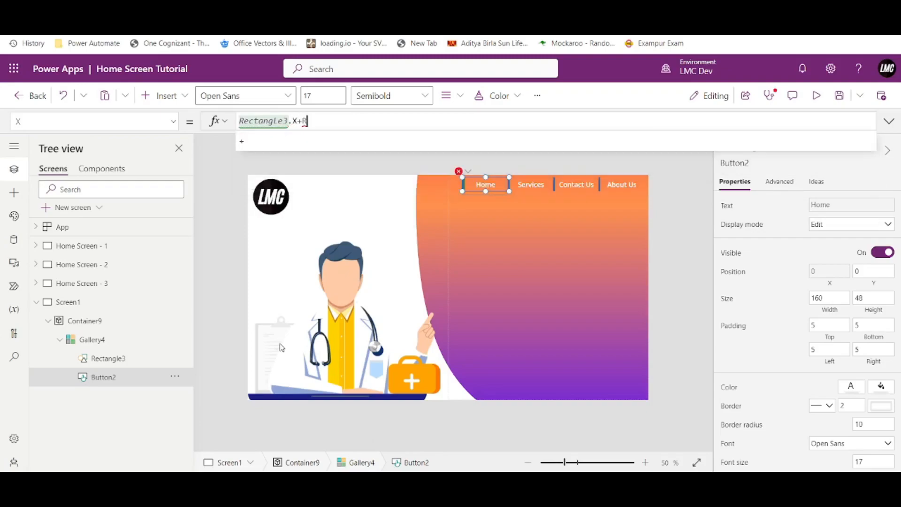
type("Rectangle3.Width")
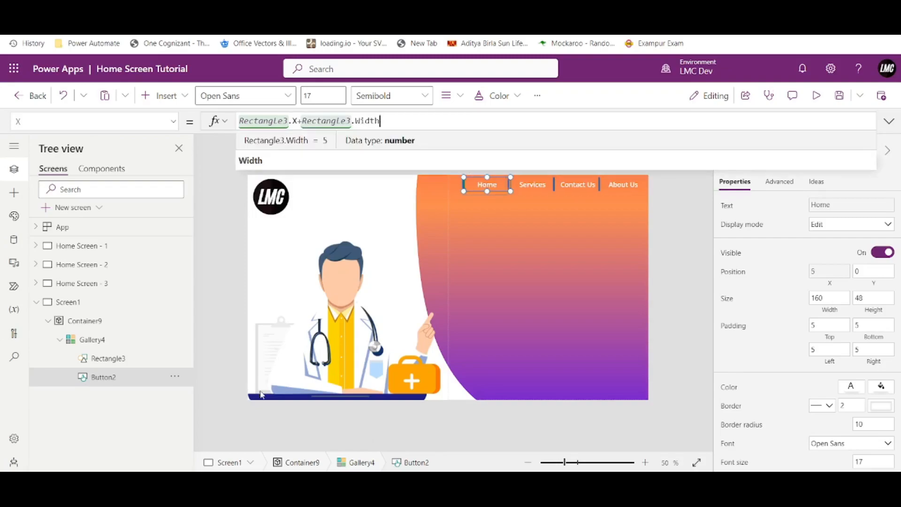
left_click(680, 236)
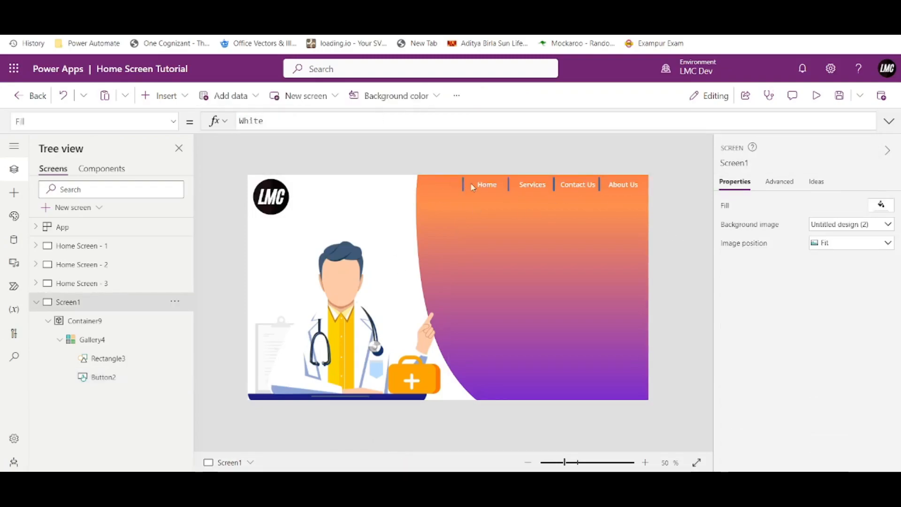
Preview the app's menu spacing, close the preview and check the position formulas of Rectangle3 and Button2
left_click(816, 96)
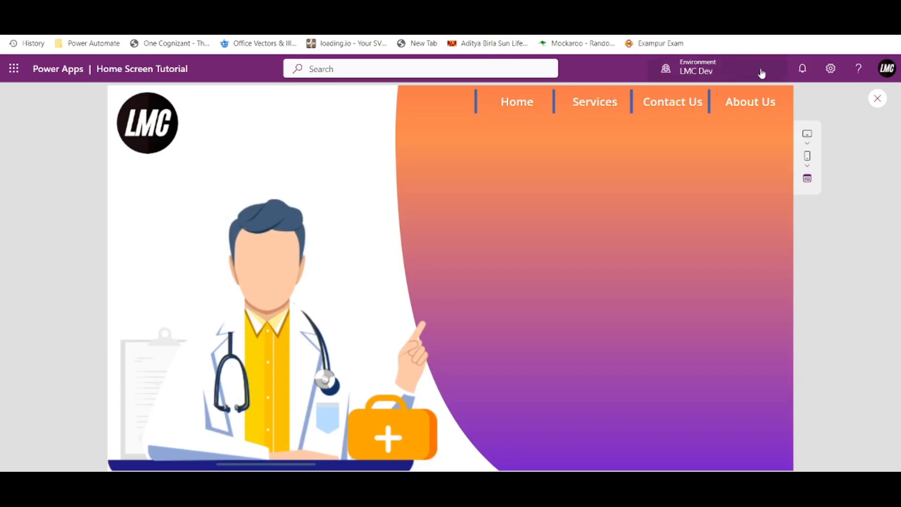
left_click(873, 100)
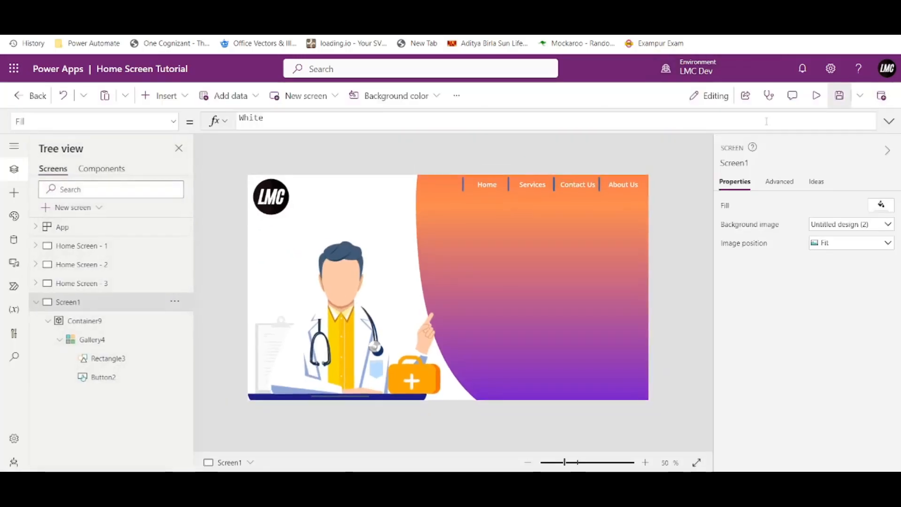
left_click(486, 187)
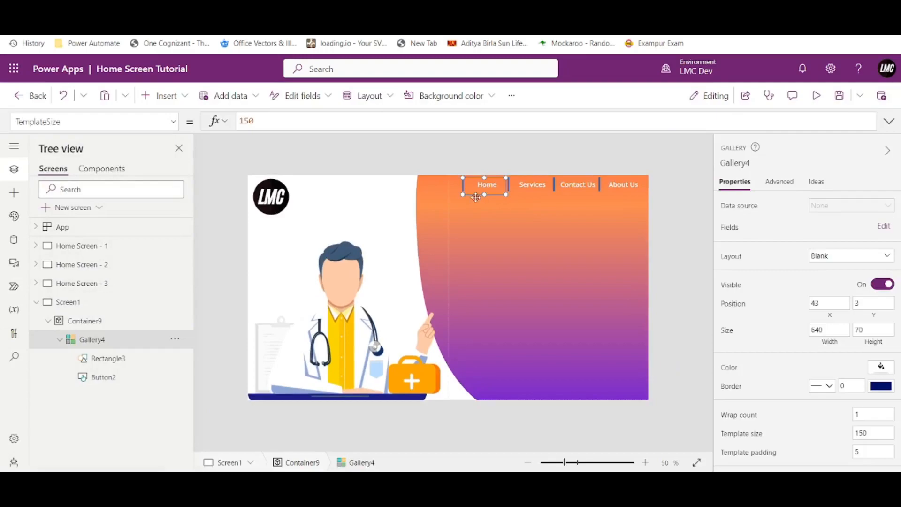
left_click(111, 360)
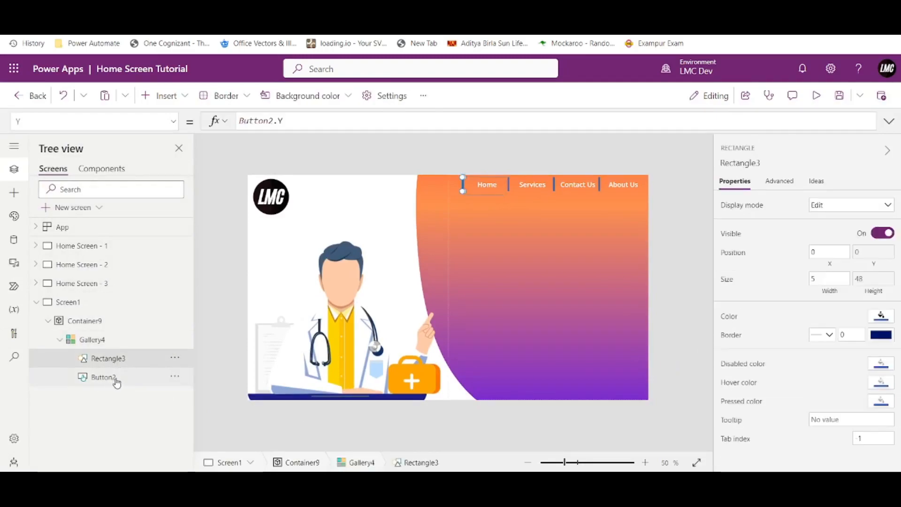
left_click(117, 377)
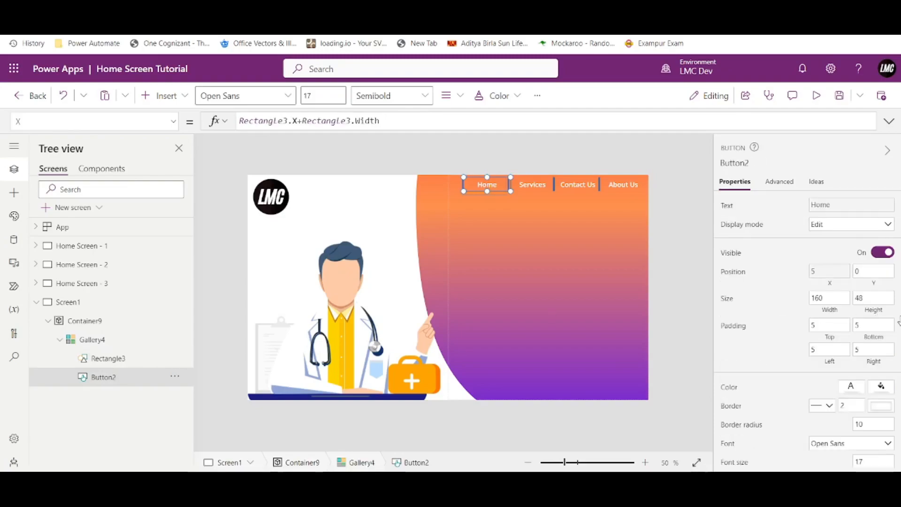
Set the template size formula of Gallery4 to Button2.Width+Button2.X
left_click(523, 198)
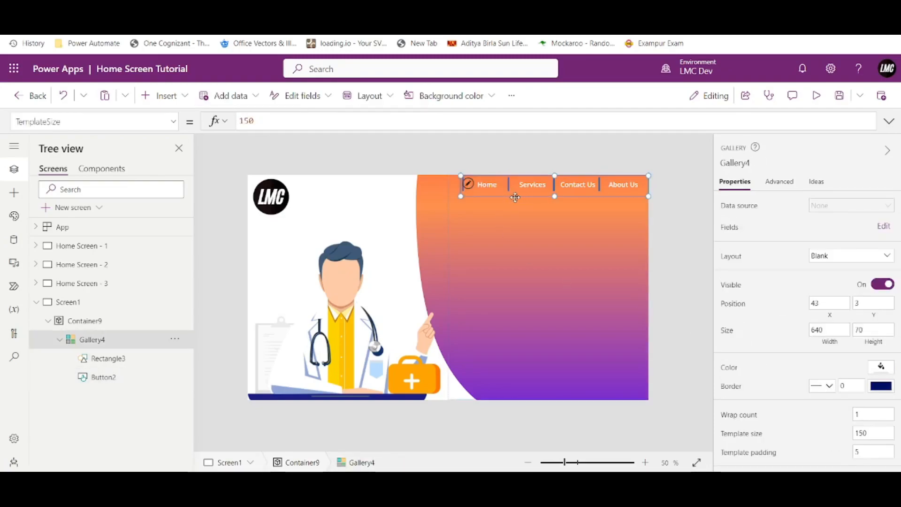
scroll(851, 403, "down", 3)
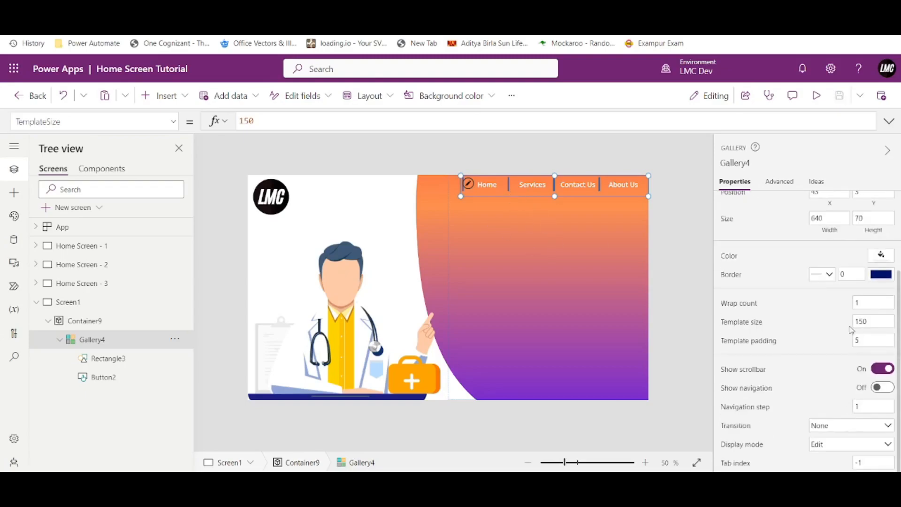
left_click(746, 323)
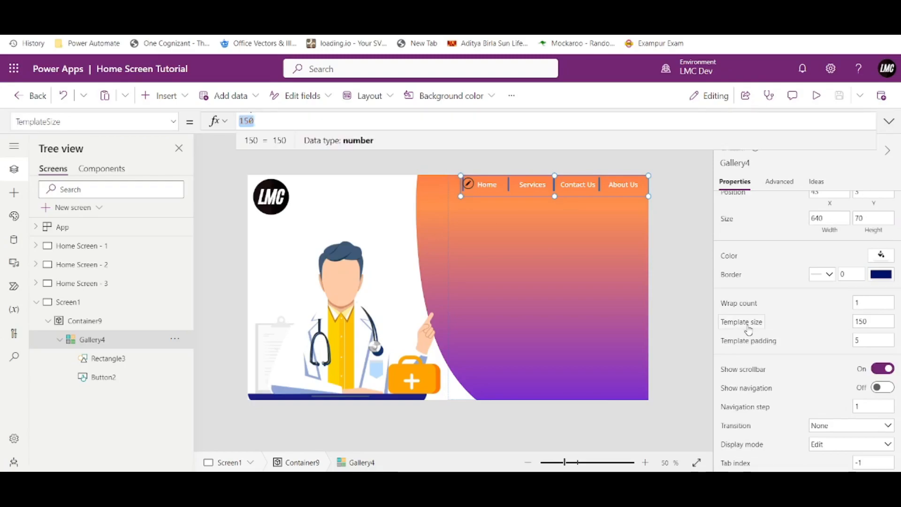
type("Buttoj")
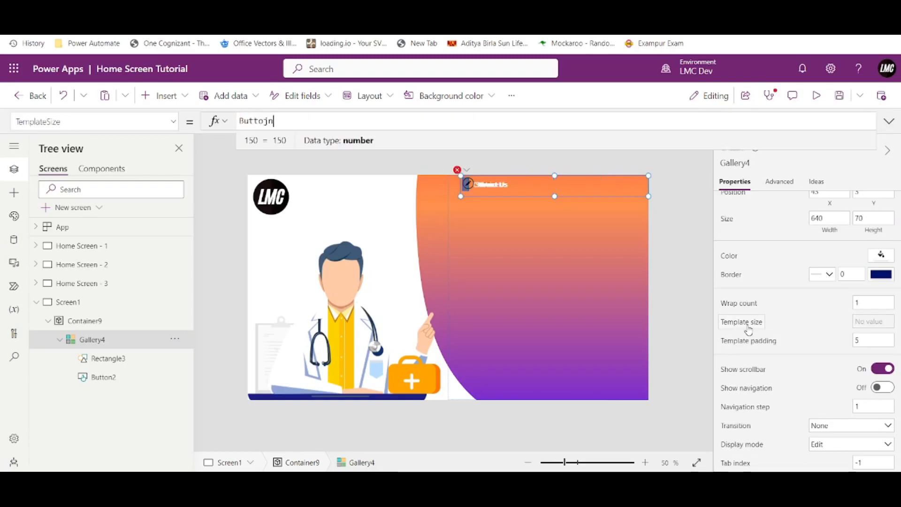
key("BackSpace")
type("n2")
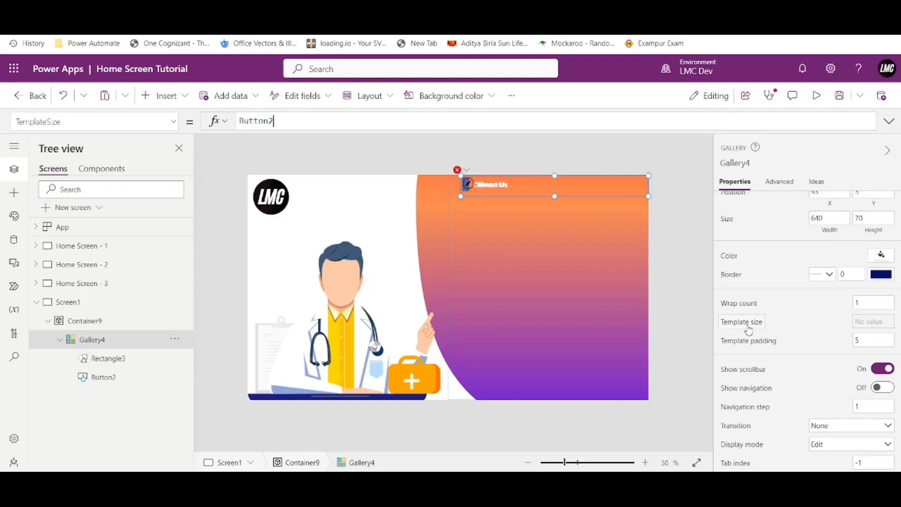
type(".Width")
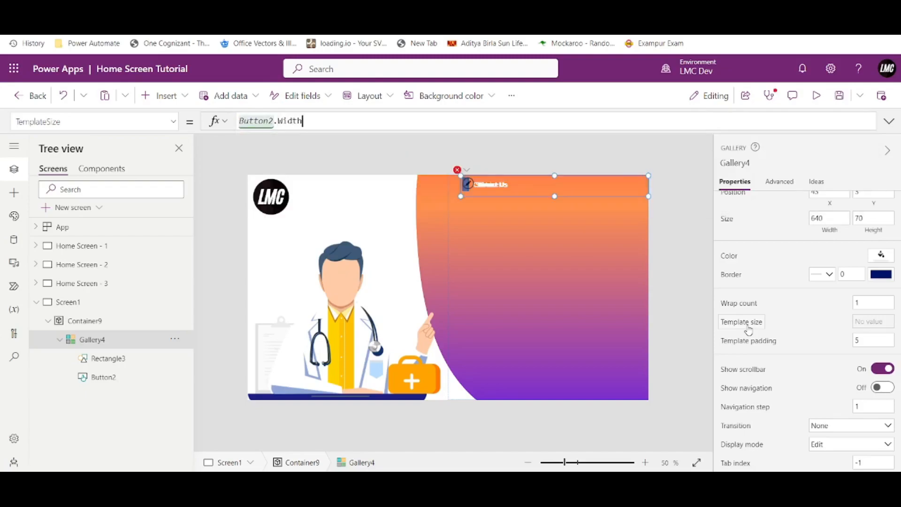
type("+Button2.X")
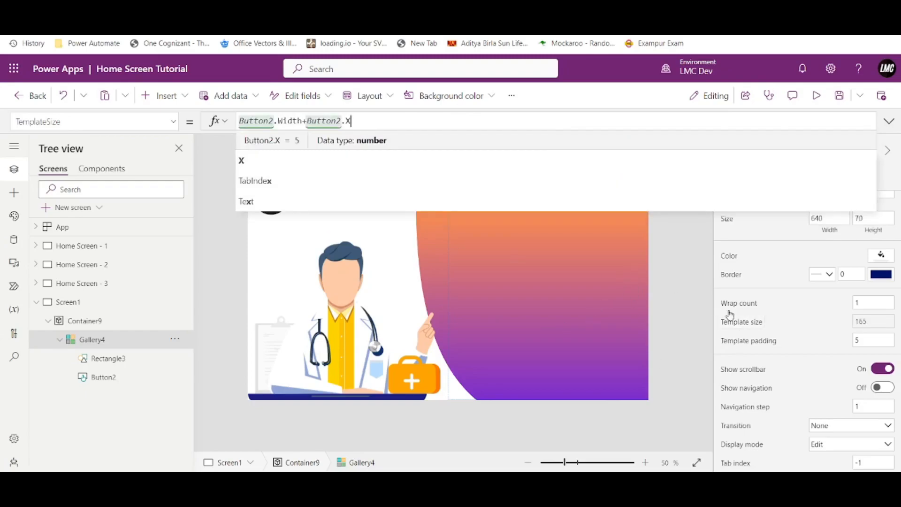
left_click(535, 208)
Set the width formula of Gallery4 to CountRows(Self.AllItems) * 160
left_click(513, 195)
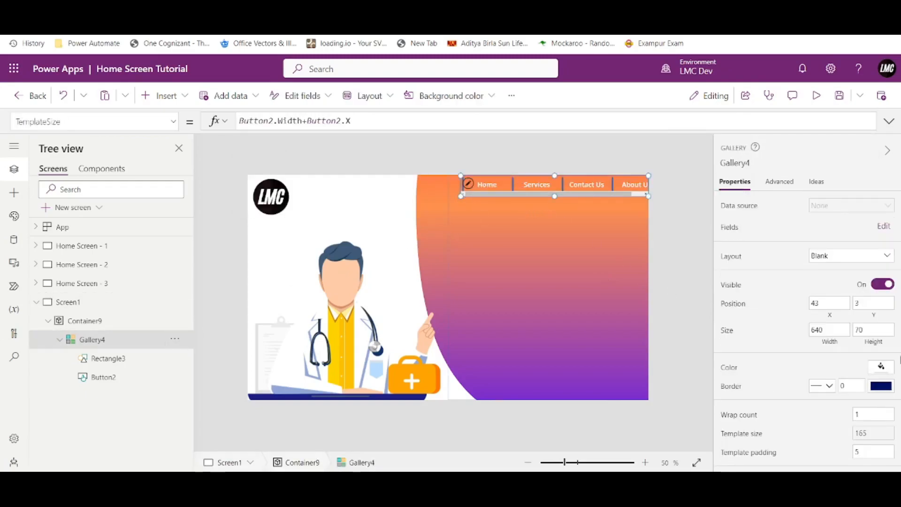
left_click(829, 345)
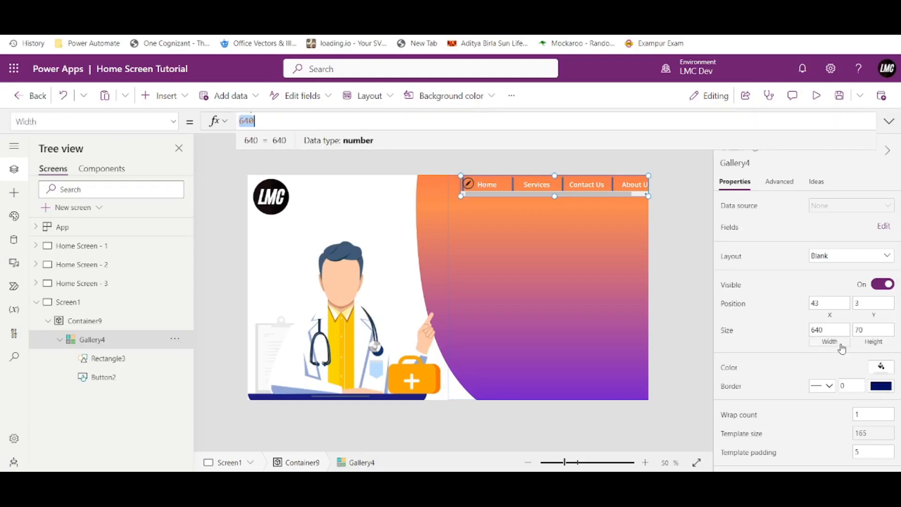
type("Sel")
key("BackSpace")
key("BackSpace")
key("BackSpace")
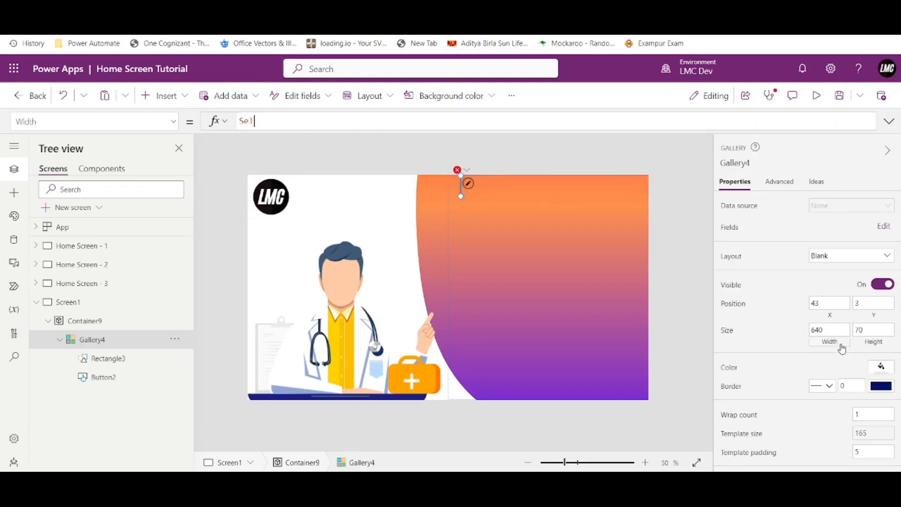
type("Count")
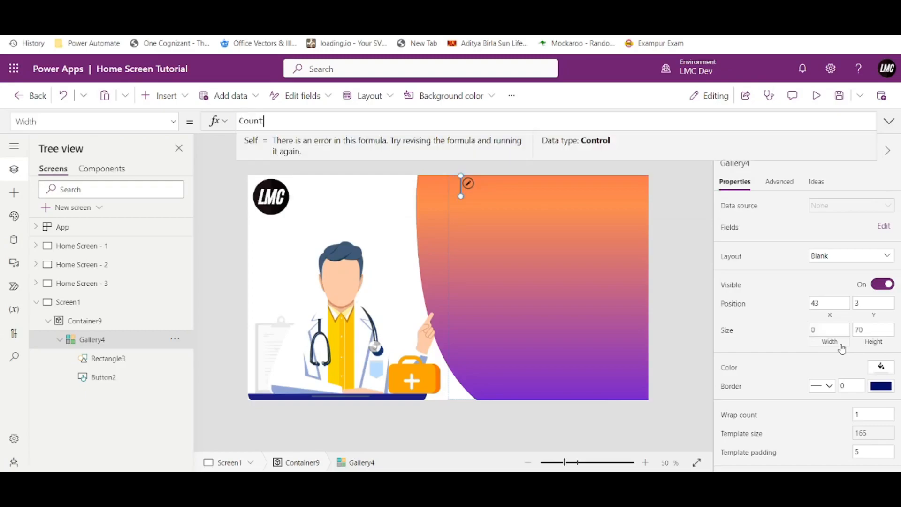
type("(")
type("Rows")
type("(SEl")
type("f.All")
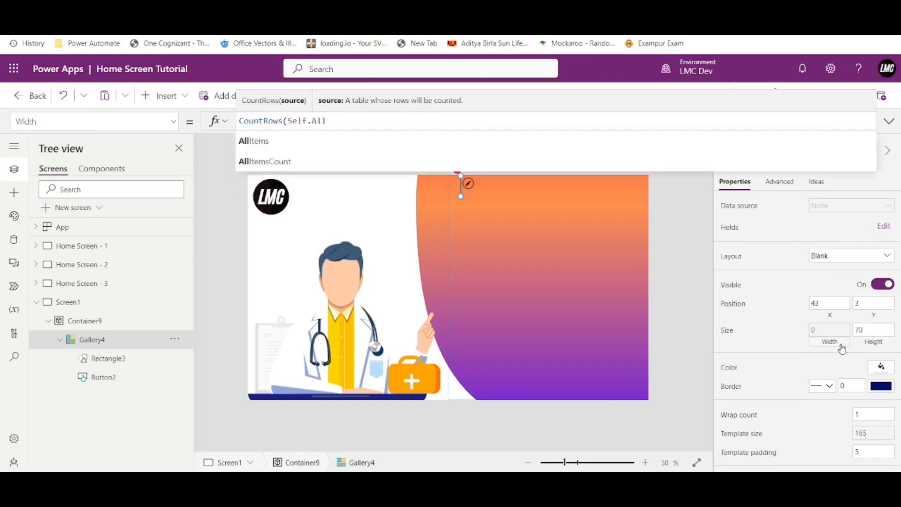
key("Tab")
type(")")
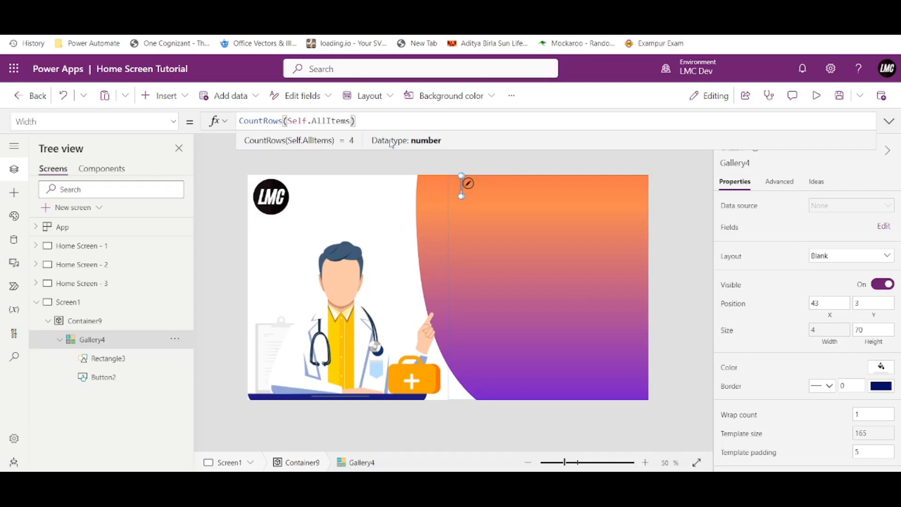
type("* ")
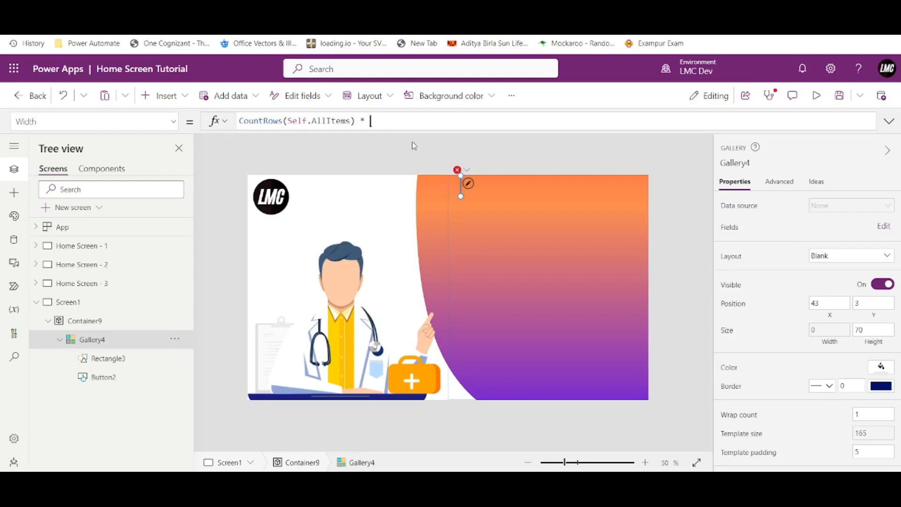
type("160")
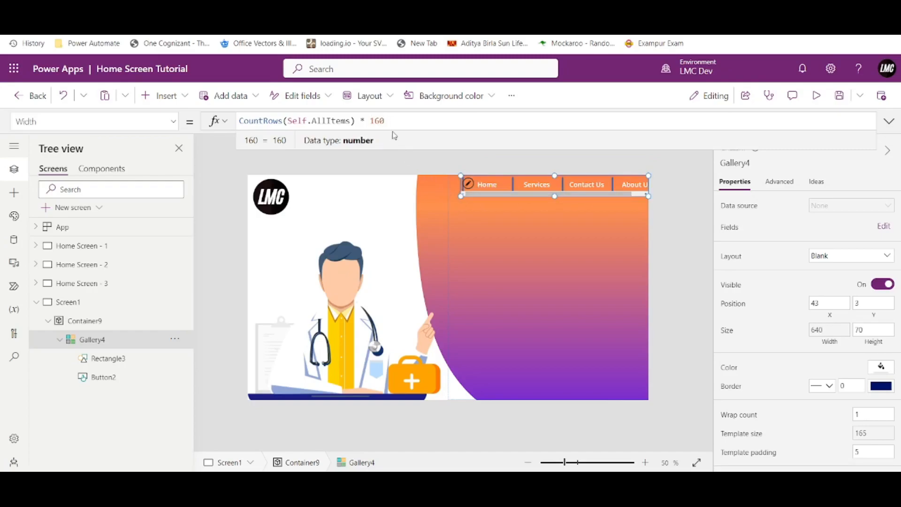
scroll(755, 222, "down", 2)
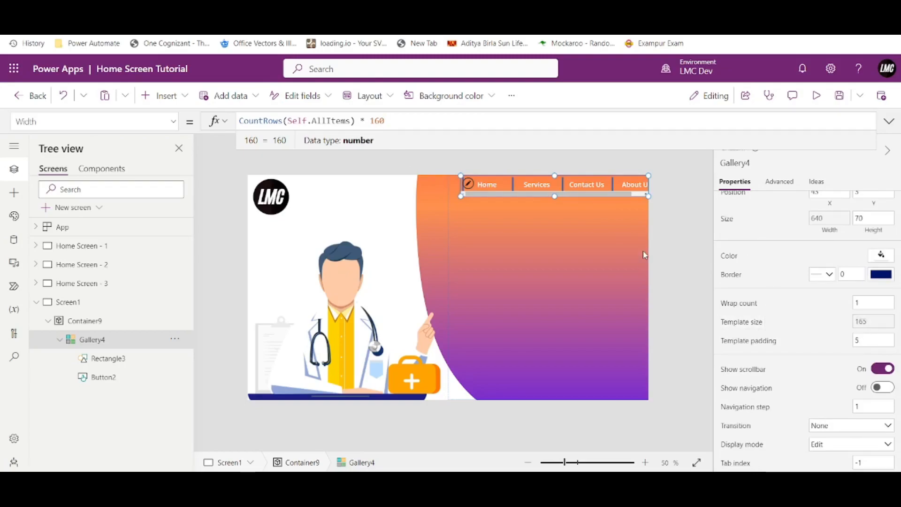
Set the width formula of Gallery4 to CountRows(Self.AllItems) * Self.TemplateWidth
key("BackSpace")
key("BackSpace")
key("BackSpace")
type("Self")
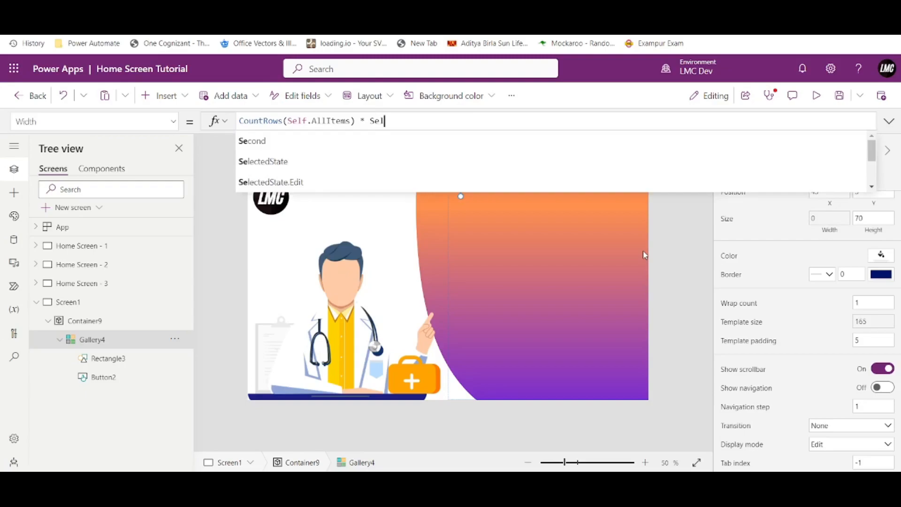
type(".Te")
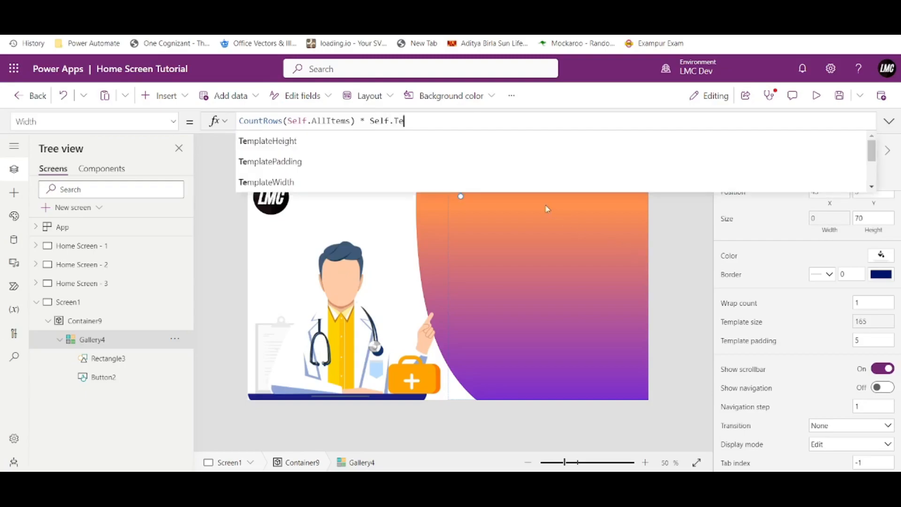
left_click(385, 181)
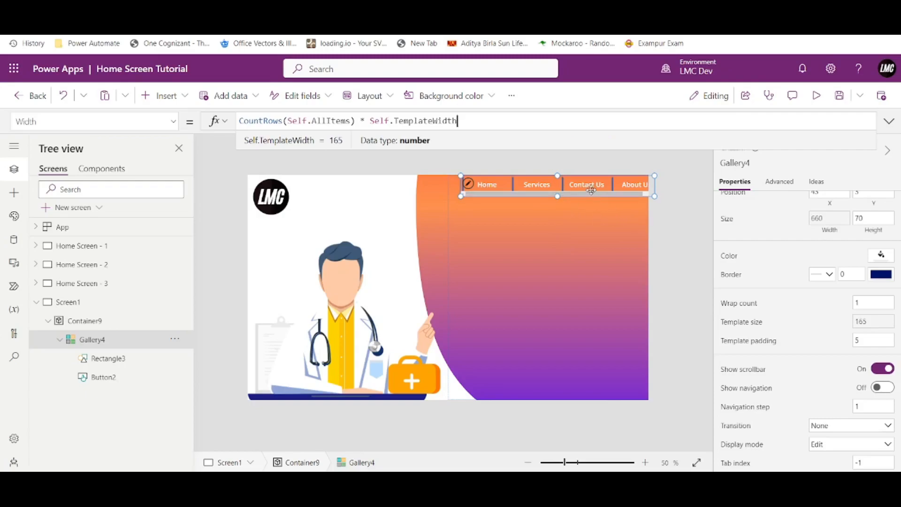
Move Gallery4 inside its container to Y 6 and resize it to 683 wide by 84 high so it spans the container
left_click_drag(608, 194, 603, 195)
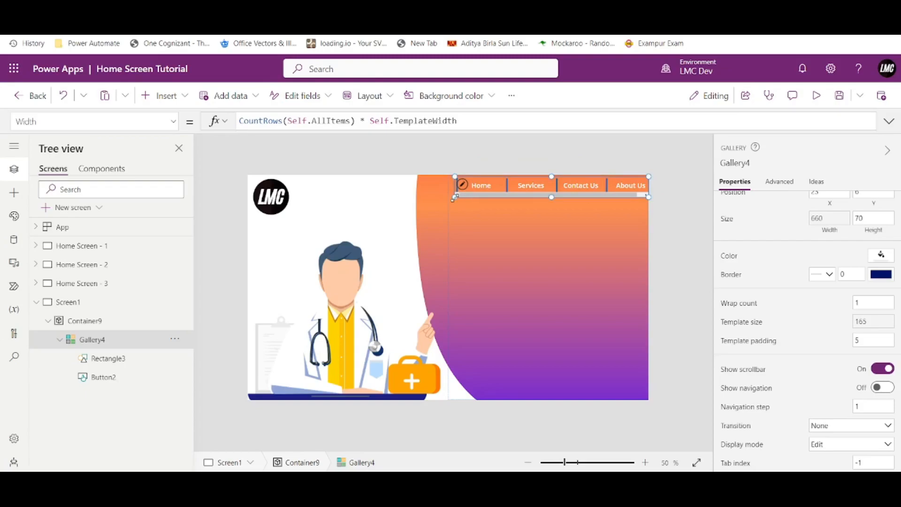
left_click_drag(449, 199, 444, 206)
left_click(443, 206)
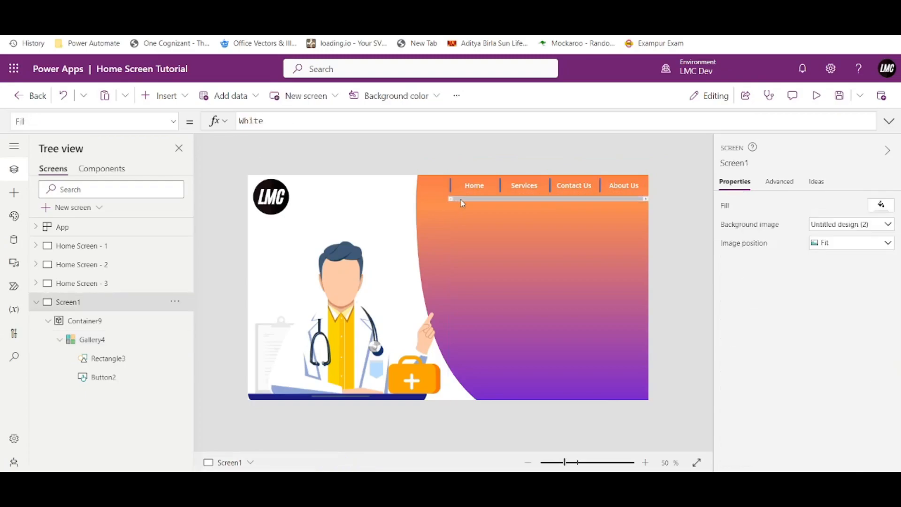
left_click(462, 199)
left_click(537, 202)
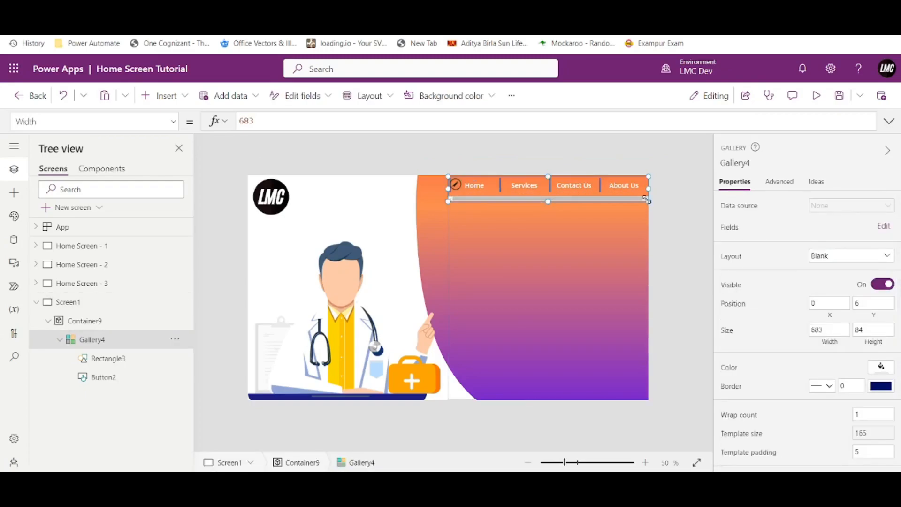
left_click(483, 281)
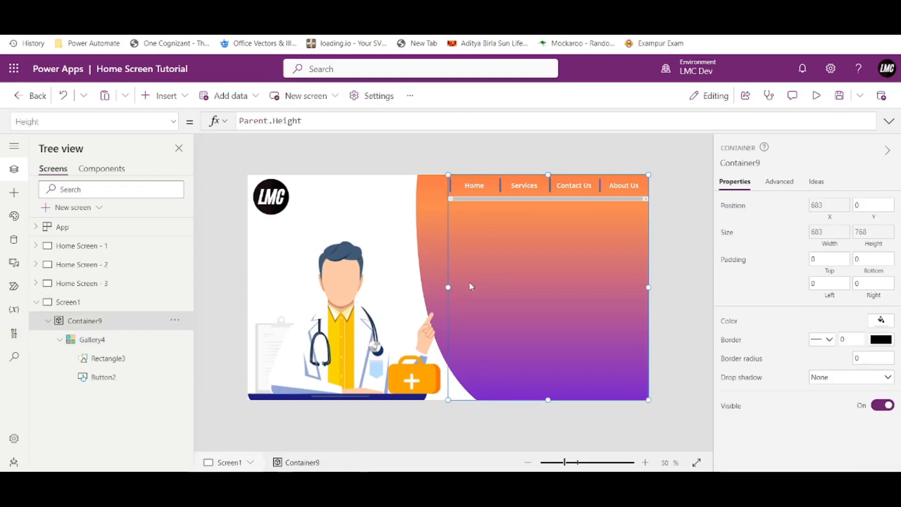
left_click(539, 193)
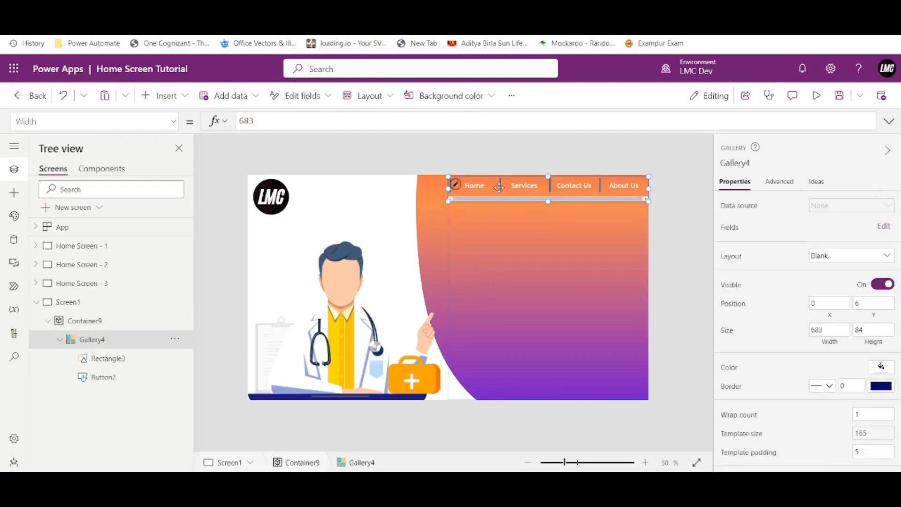
Set the width of Button2 in the gallery template to 150
left_click(489, 192)
left_click_drag(824, 299, 817, 299)
type("50")
left_click(777, 304)
left_click(682, 254)
Resize Gallery4 to about 649 by 76 and set its X position formula to Parent.Width-Self.Width
left_click(551, 195)
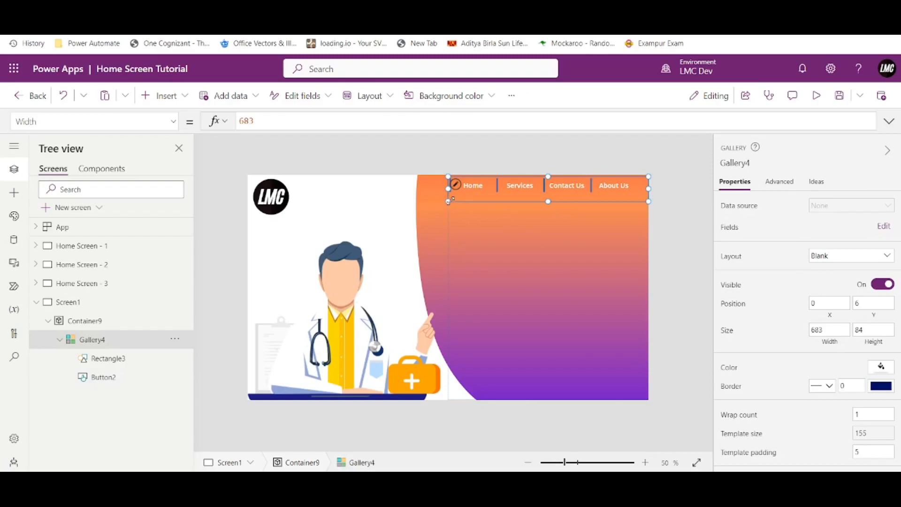
left_click_drag(455, 201, 458, 198)
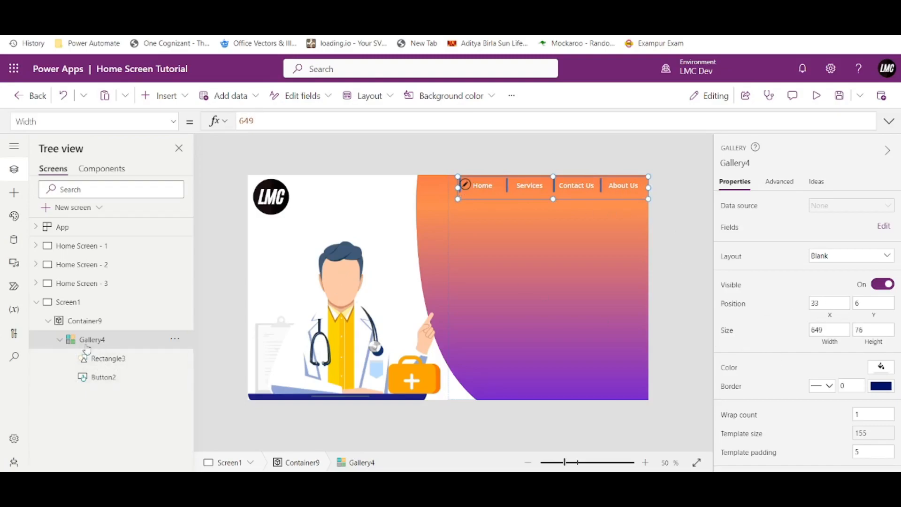
left_click(831, 319)
type("Parent.Width-Self")
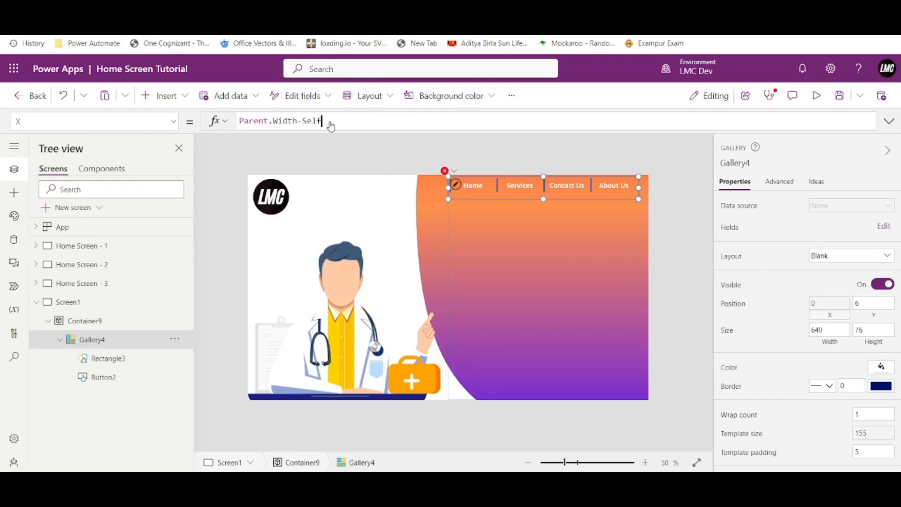
type(".Width")
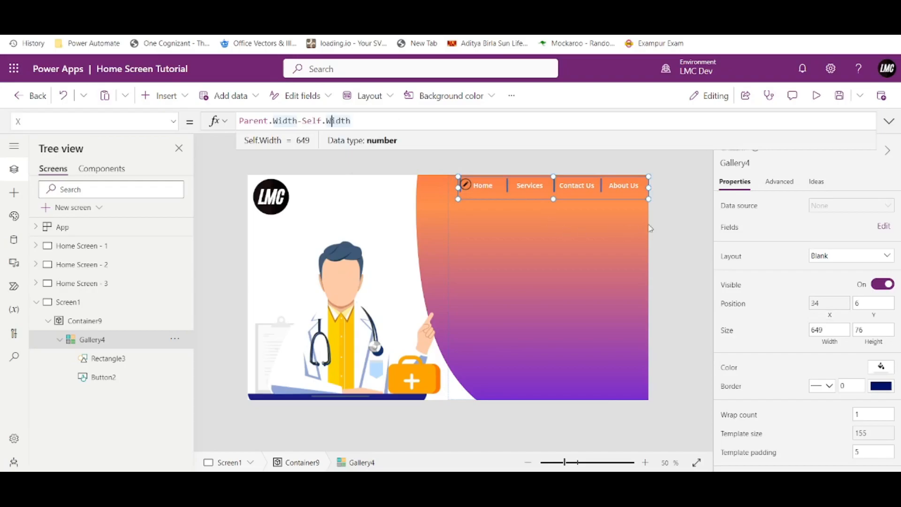
left_click(670, 226)
Preview the app to check the menu's alignment with the screen edge, and close the preview
left_click(565, 195)
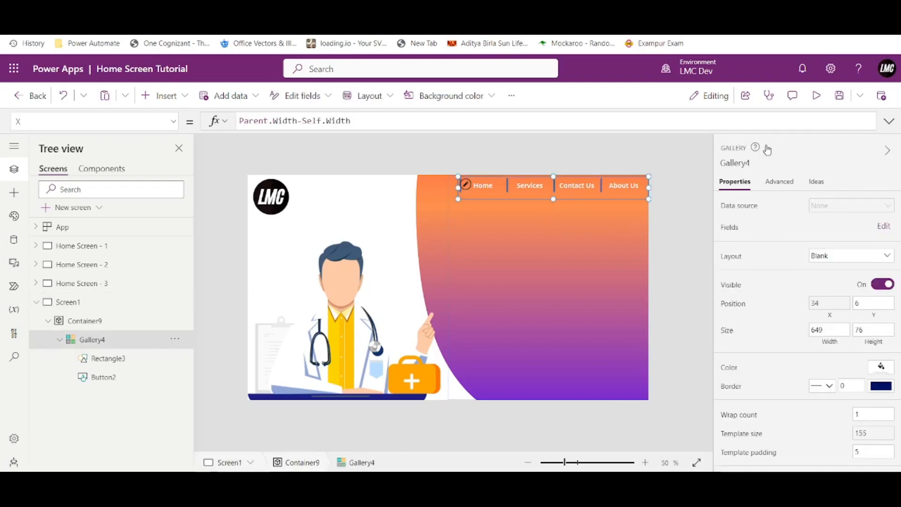
left_click(815, 96)
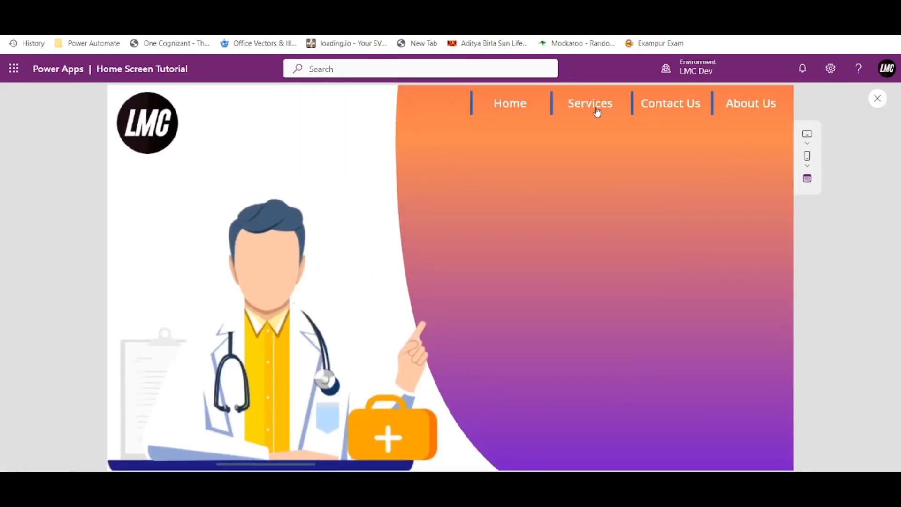
left_click(877, 98)
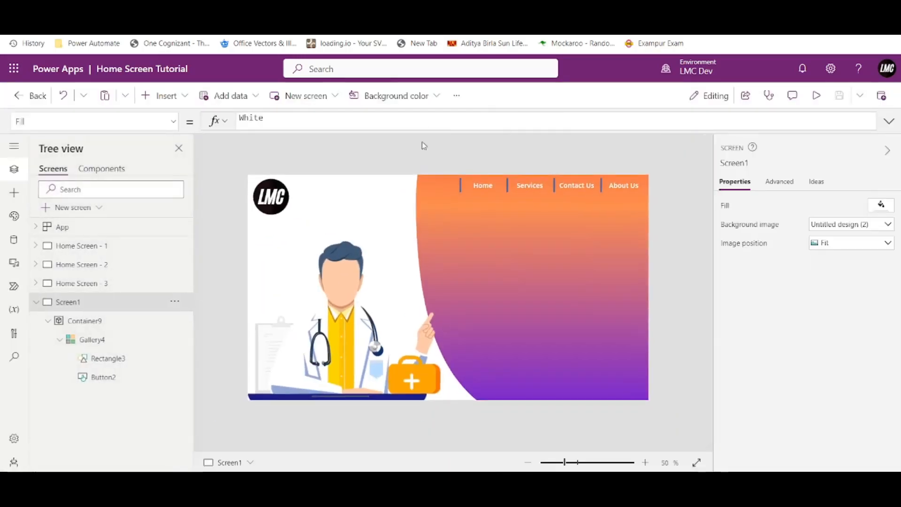
Set the fill color of Rectangle3 to the standard purple
left_click(460, 184)
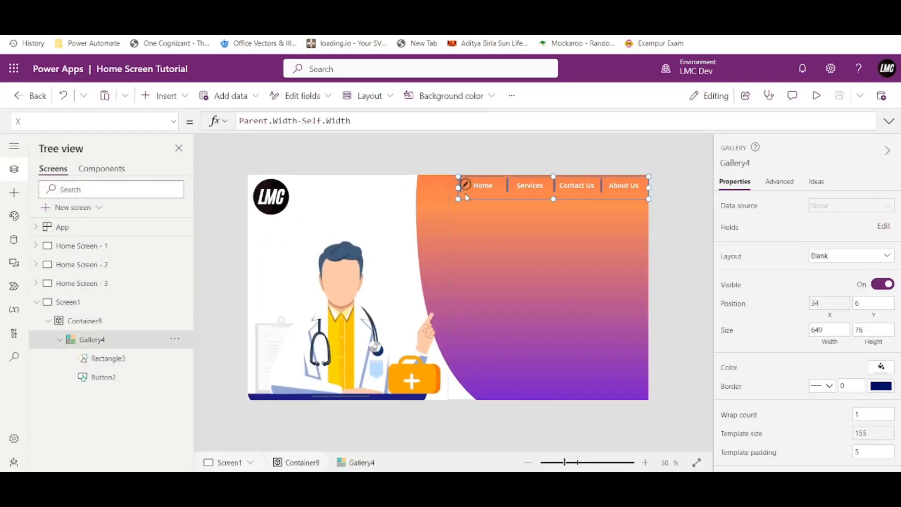
left_click(120, 366)
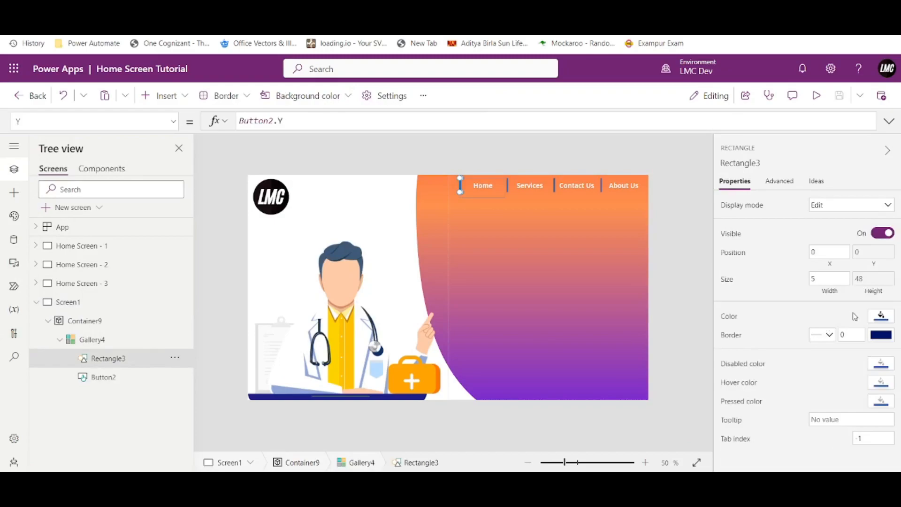
left_click(880, 315)
left_click(841, 376)
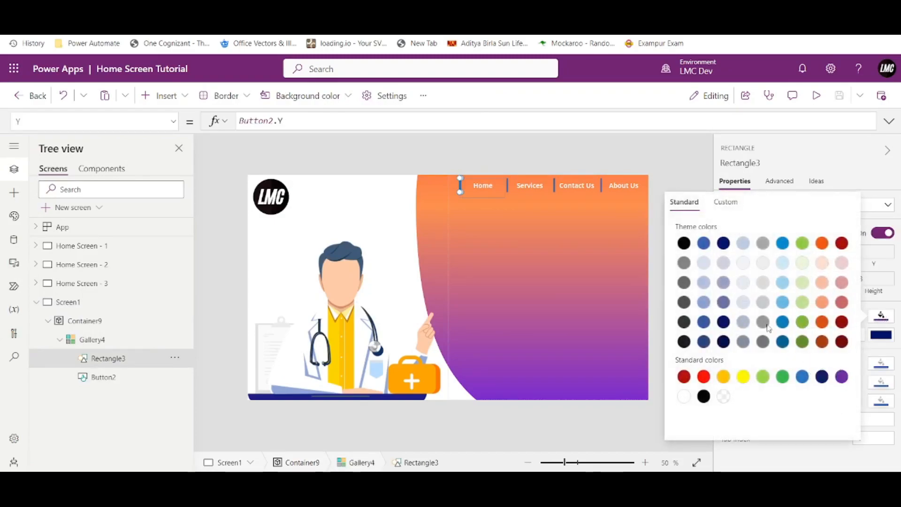
left_click(677, 161)
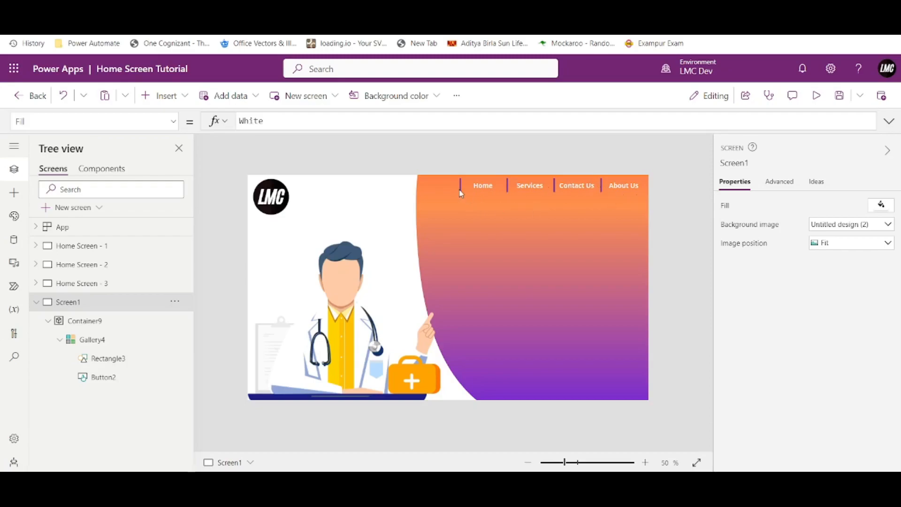
left_click(483, 190)
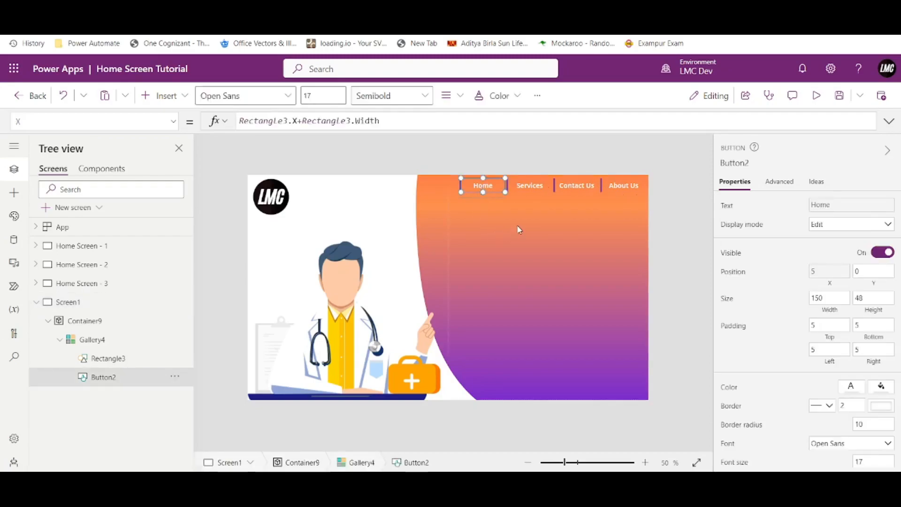
left_click(536, 199)
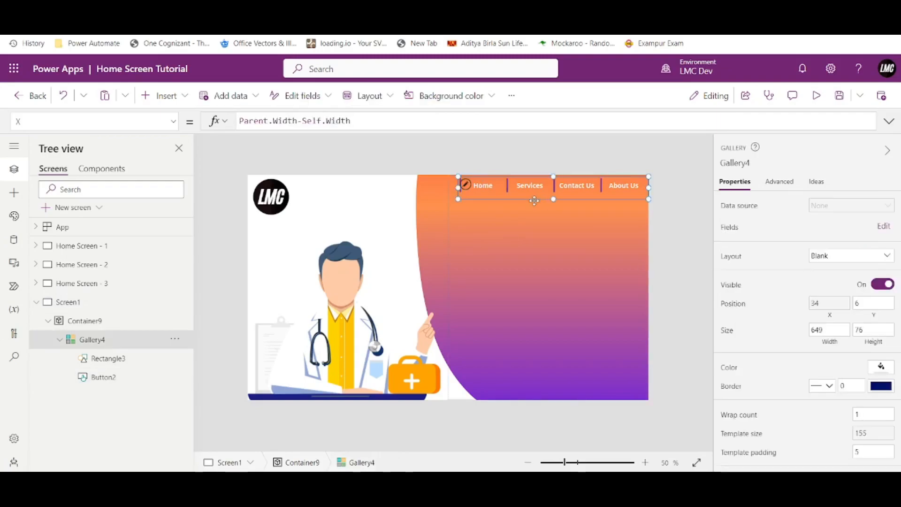
scroll(779, 285, "down", 3)
scroll(776, 288, "up", 3)
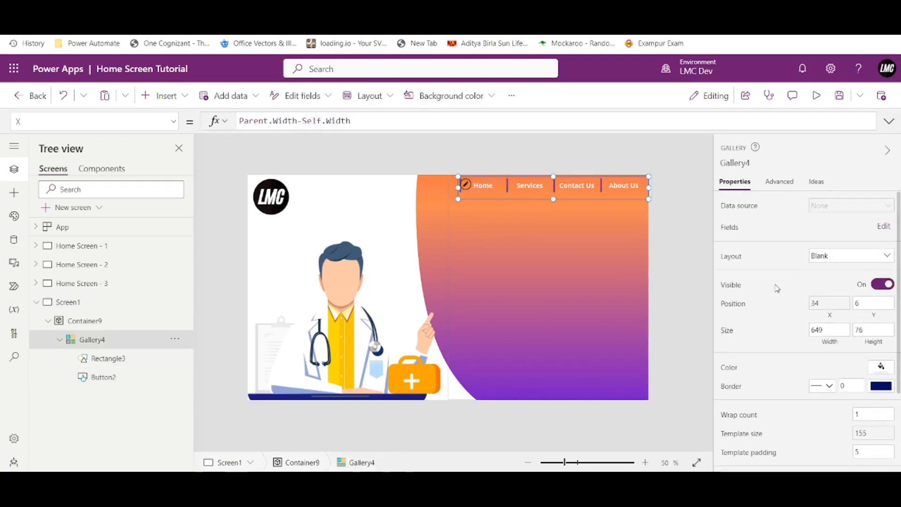
left_click(488, 188)
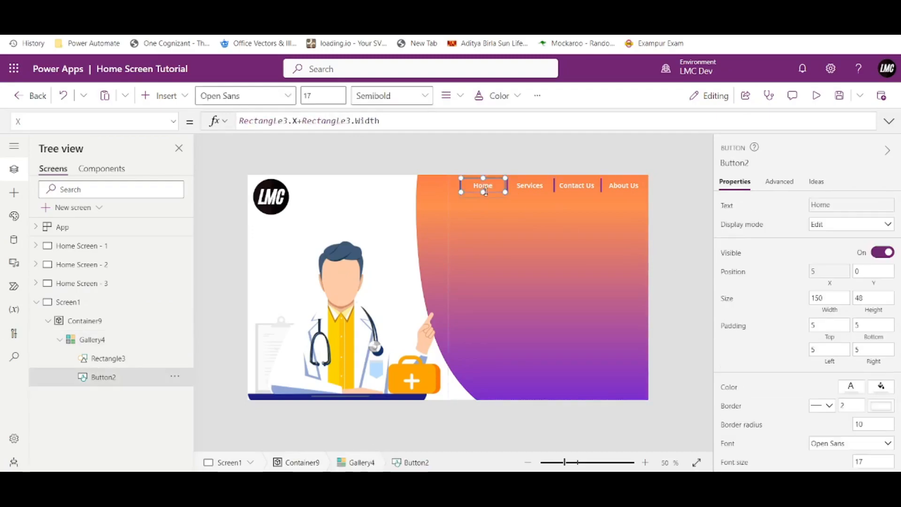
left_click(694, 242)
Set the Visible formula of Rectangle3 to If(ThisItem.IsSelected,true,false) so only the selected menu item shows its indicator
left_click(462, 188)
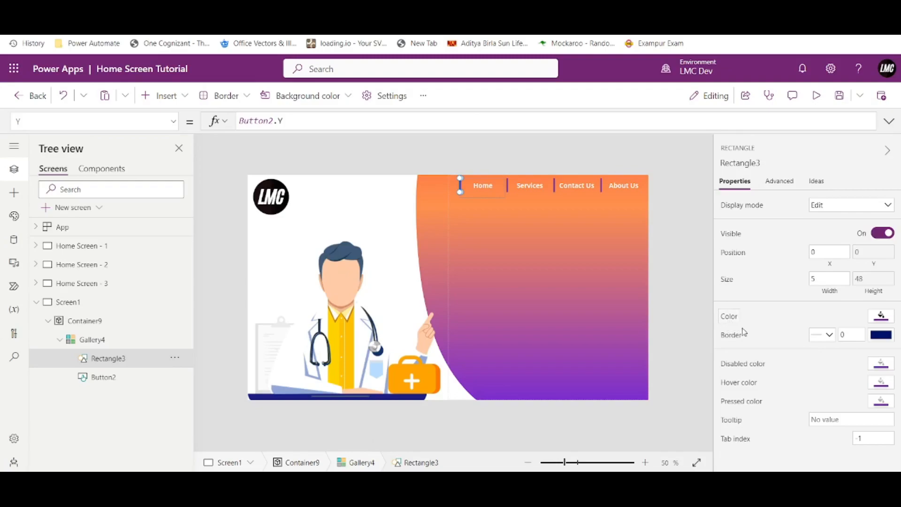
left_click(733, 236)
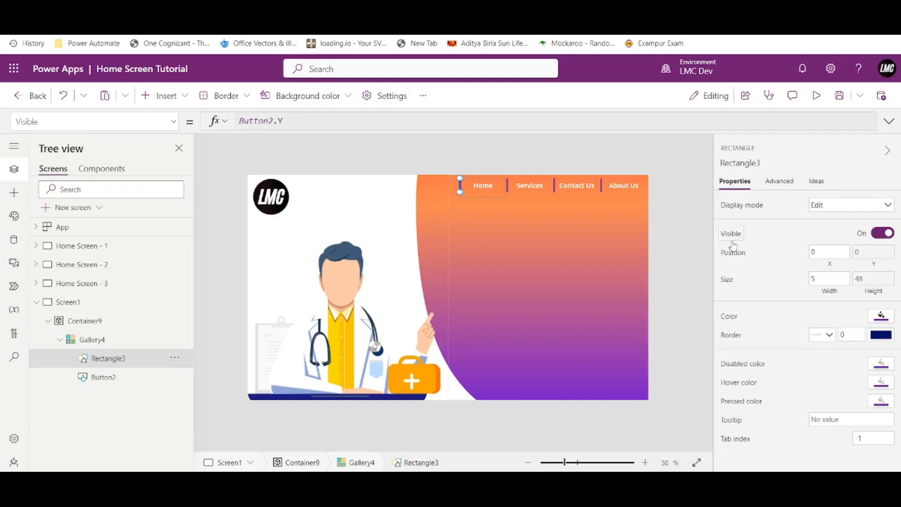
key("BackSpace")
key("BackSpace")
key("BackSpace")
key("BackSpace")
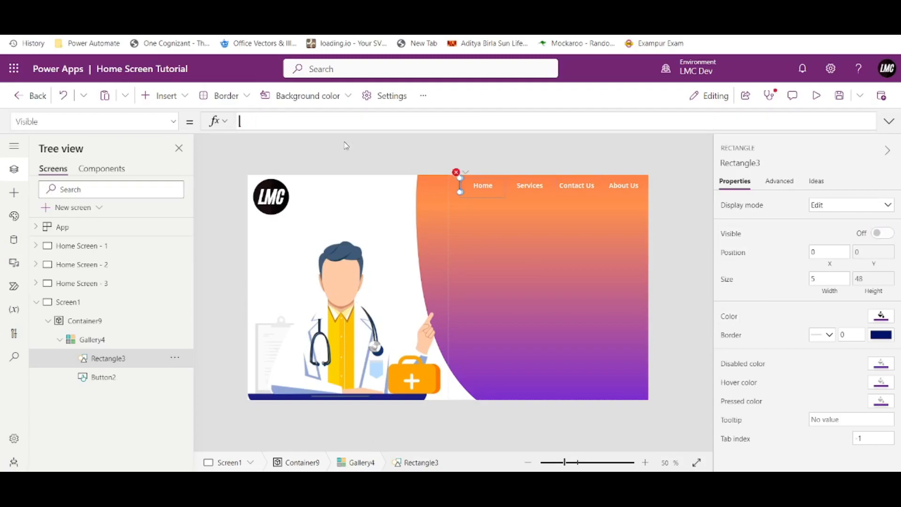
type("If(This")
key("Tab")
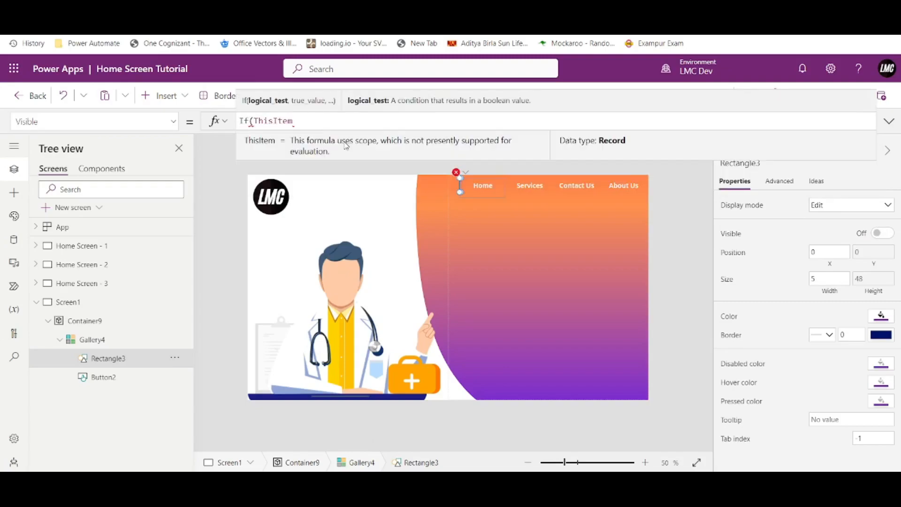
type(".")
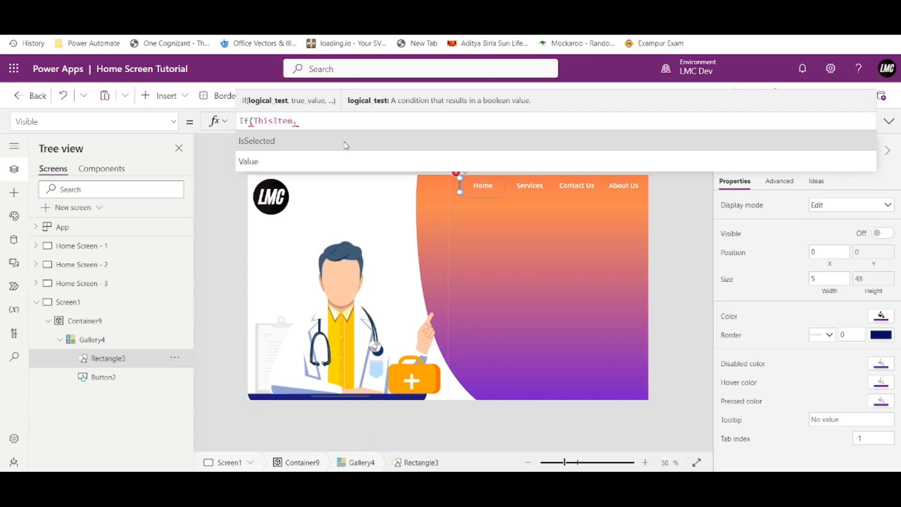
left_click(345, 142)
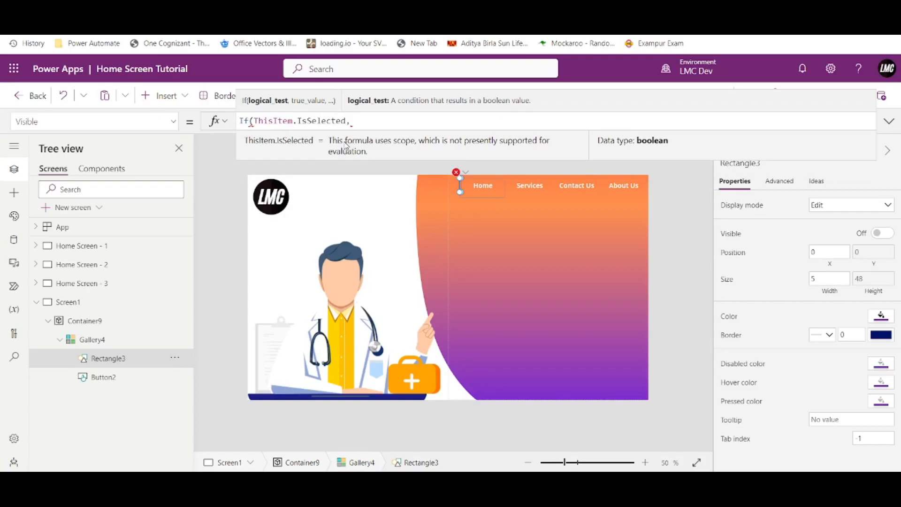
type("true,false")
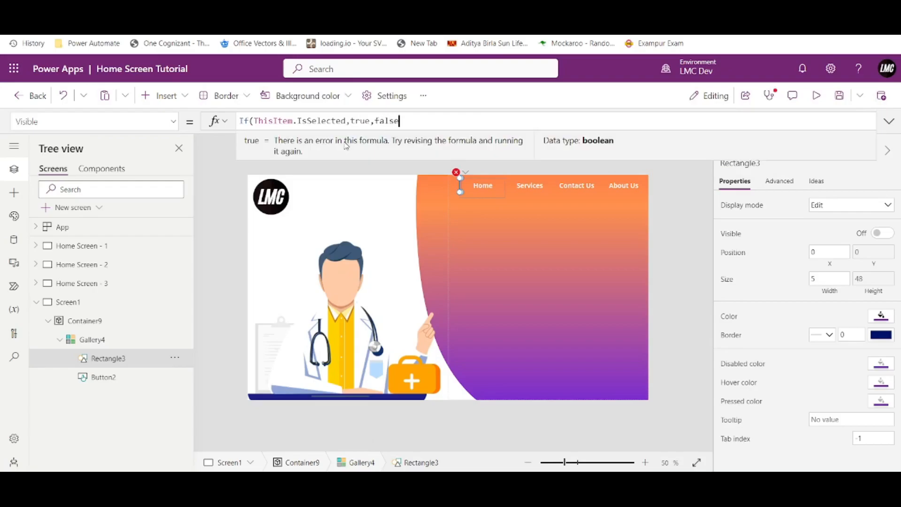
type(")")
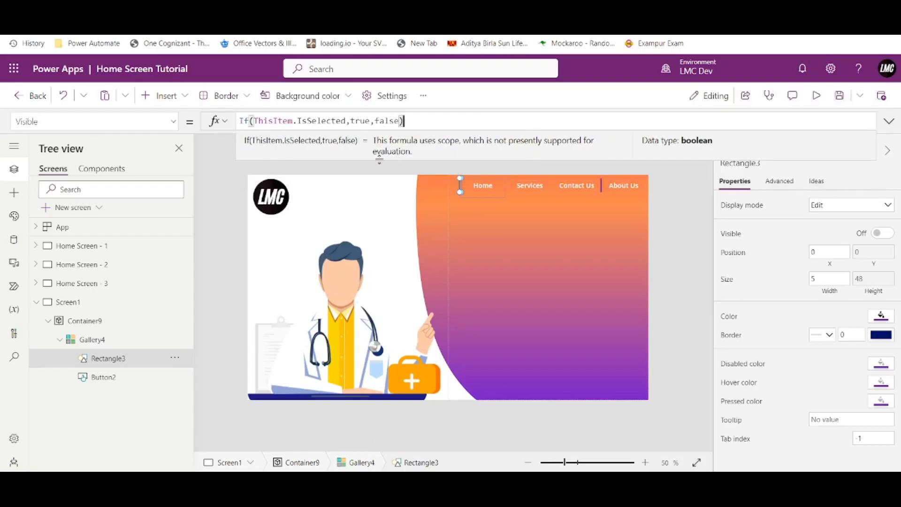
left_click(666, 248)
Preview the app, test the indicator by selecting Contact Us, Services and Home in the menu, and close the preview
left_click(816, 96)
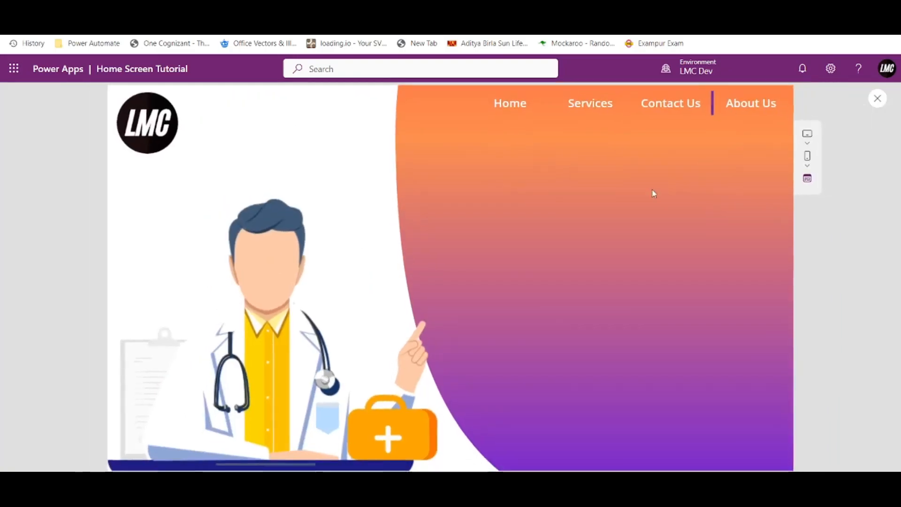
left_click(688, 103)
left_click(618, 109)
left_click(534, 116)
left_click(620, 110)
left_click(513, 117)
left_click(877, 99)
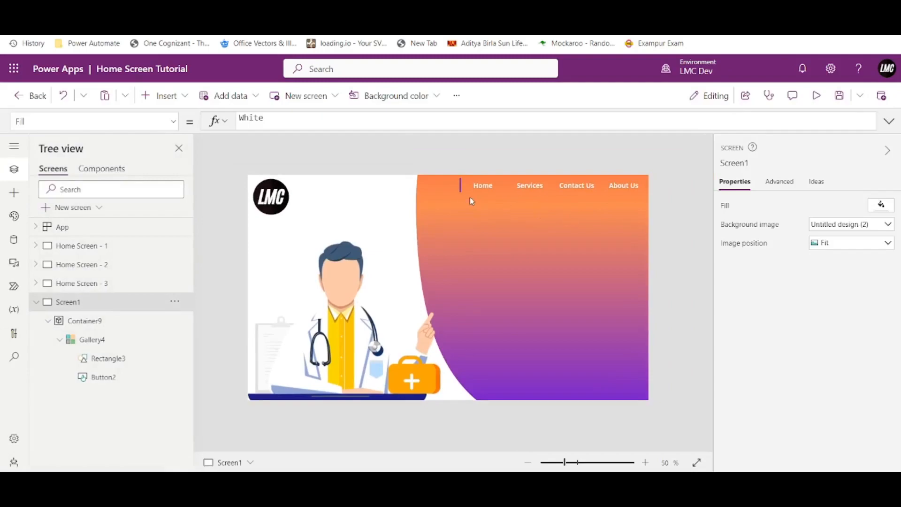
Select Button2 through the Home item of the menu gallery
left_click(479, 189)
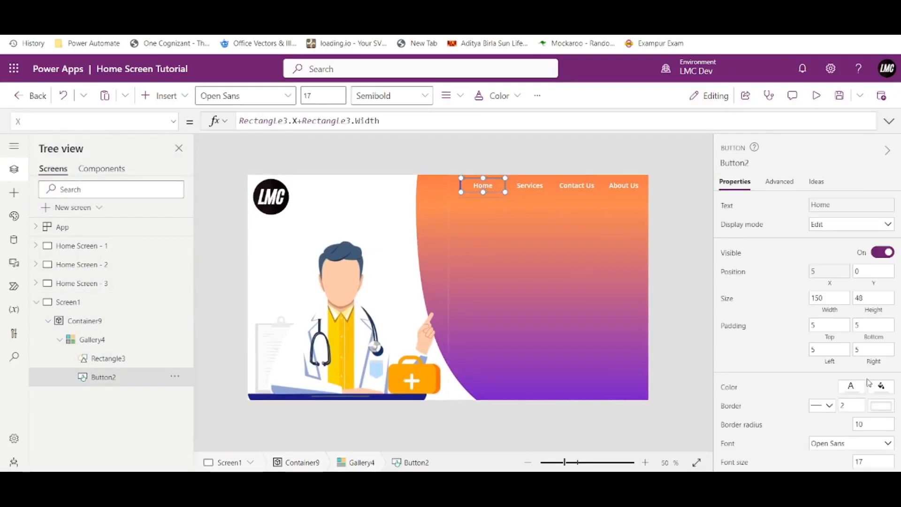
left_click(850, 386)
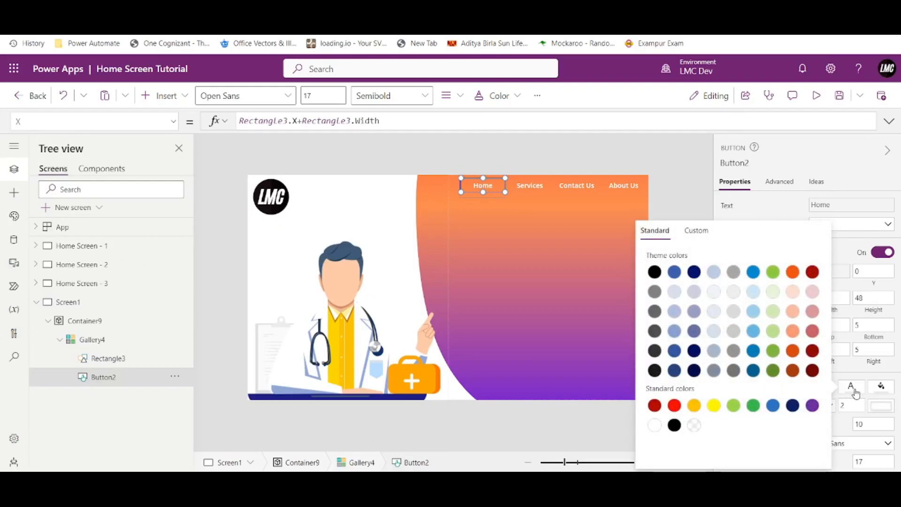
left_click(858, 375)
left_click(851, 385)
left_click(174, 122)
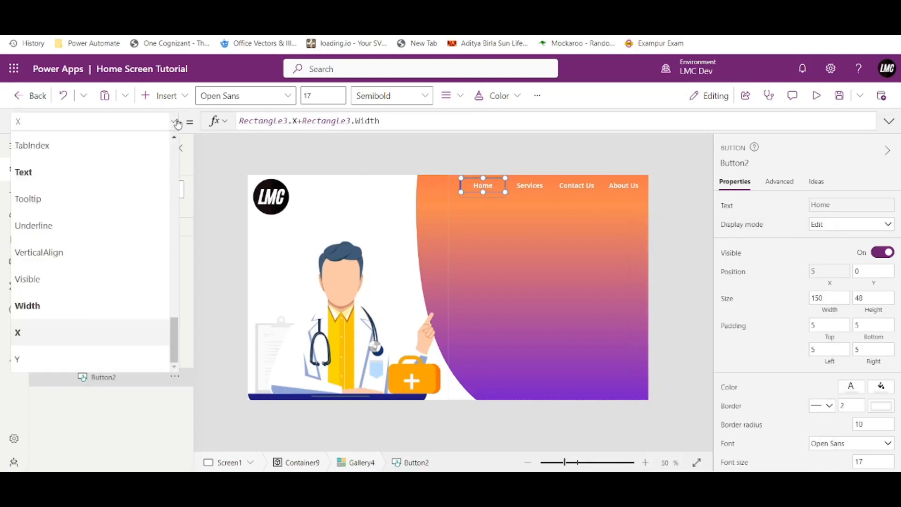
left_click(782, 185)
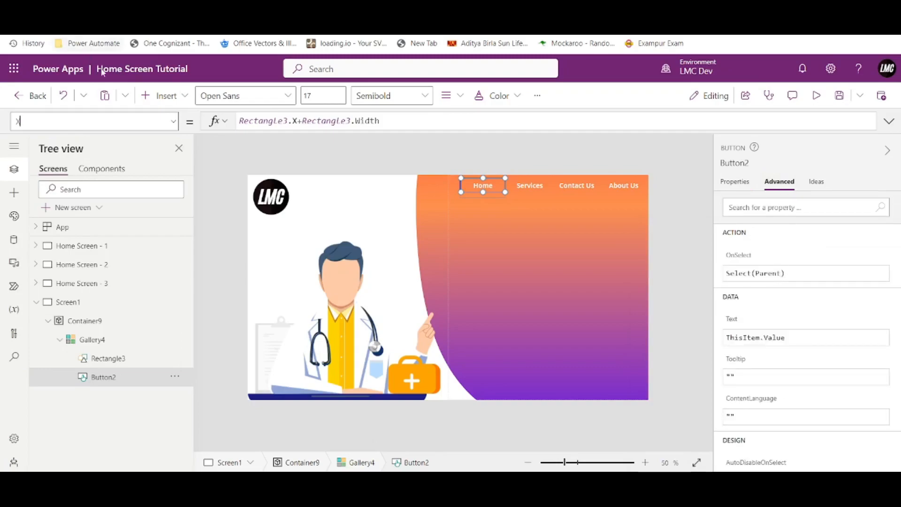
left_click(733, 184)
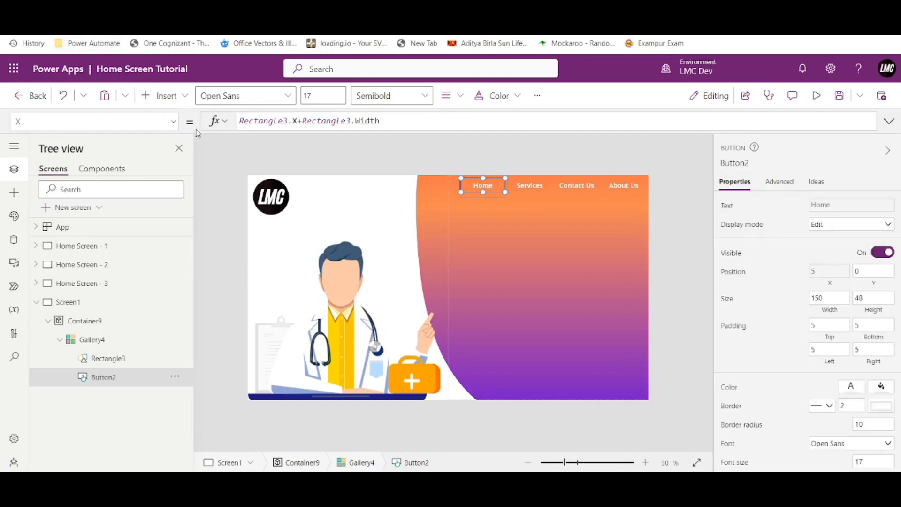
Set the Color formula of Button2 to If(ThisItem.IsSelected,Color.BlueViolet, RGBA(255, 255, 255, 1))
left_click(162, 118)
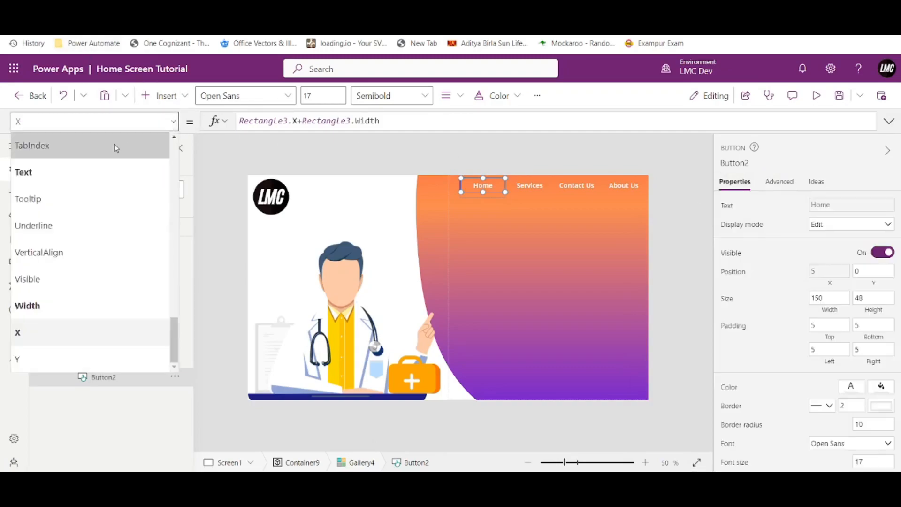
scroll(73, 205, "up", 10)
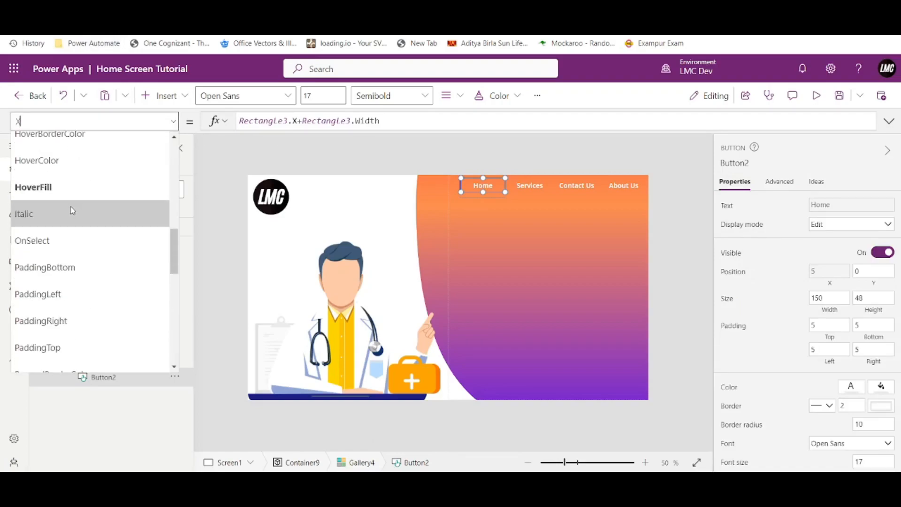
scroll(66, 212, "up", 5)
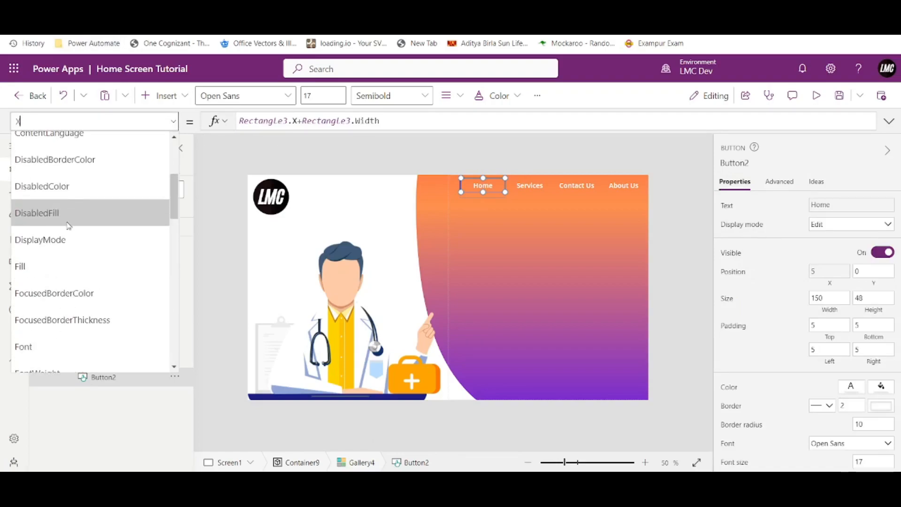
left_click(74, 280)
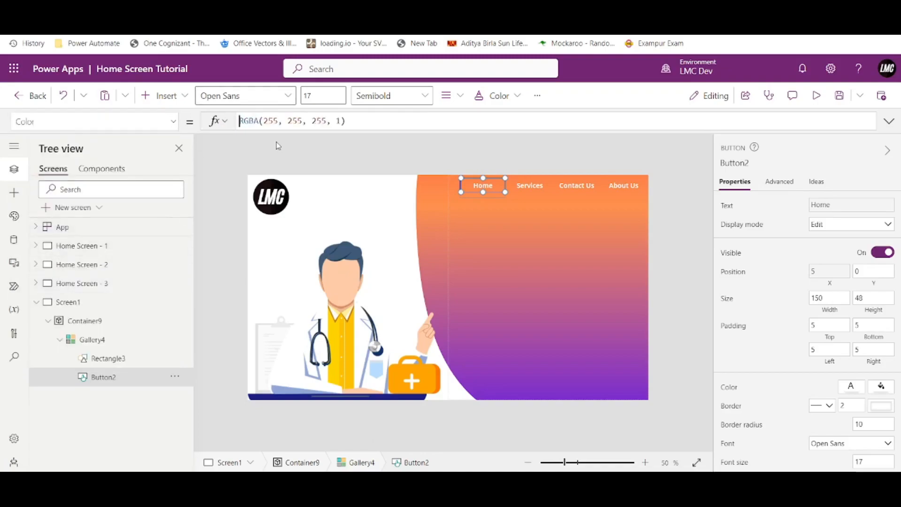
type("Tf(ThisItem.IsSelected,")
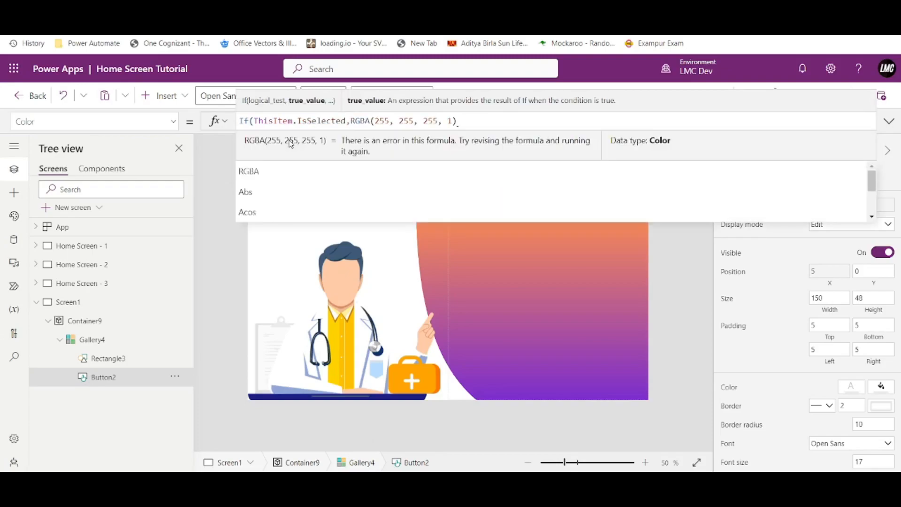
type("Viol")
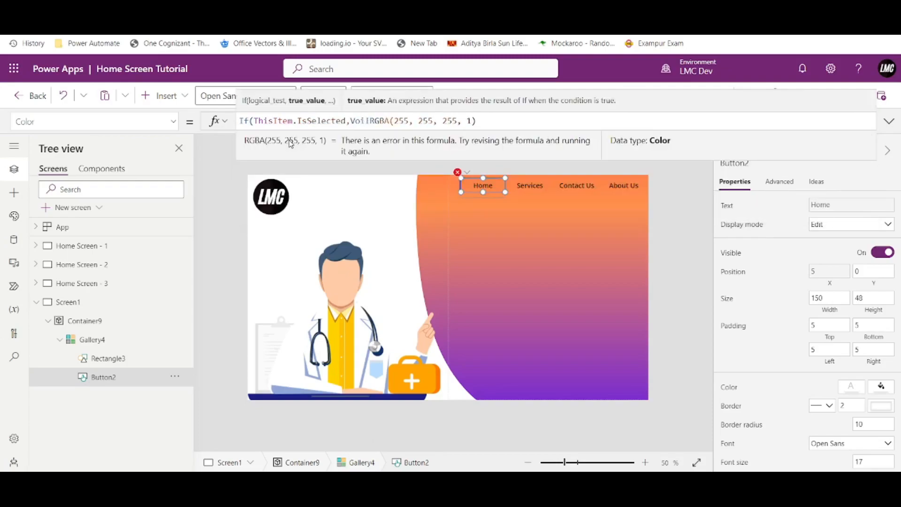
key("Left")
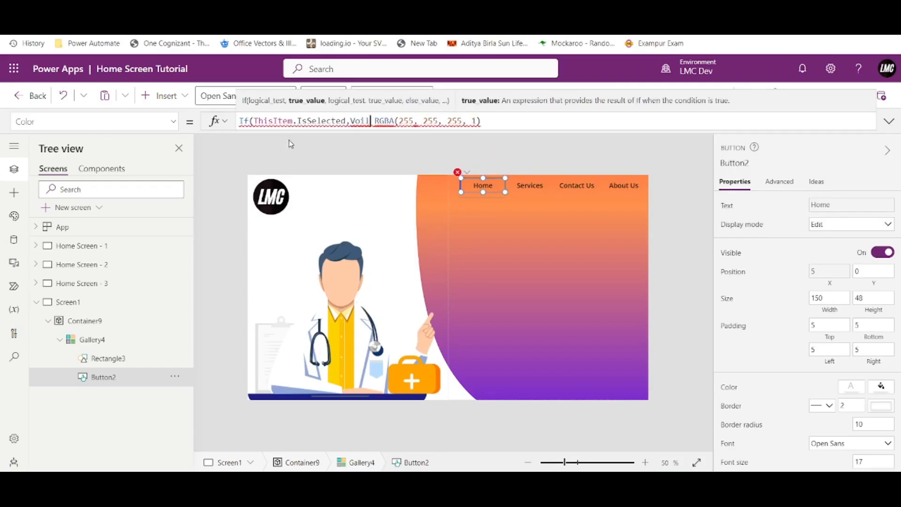
key("BackSpace")
key("BackSpace")
key("BackSpace")
key("BackSpace")
type("Color")
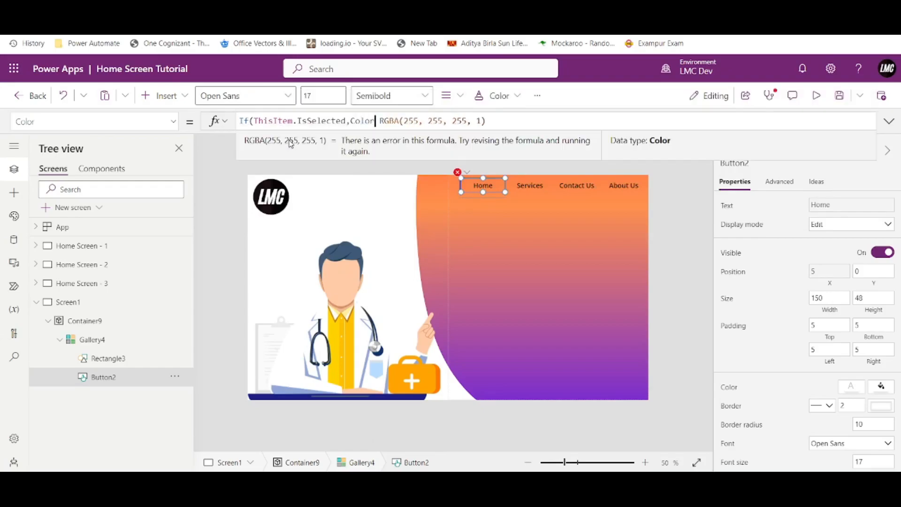
type(".B")
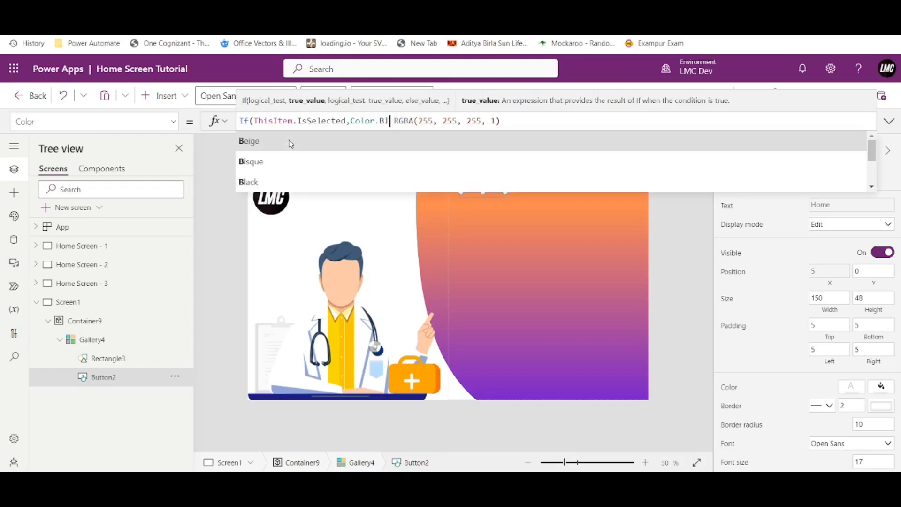
type("lue")
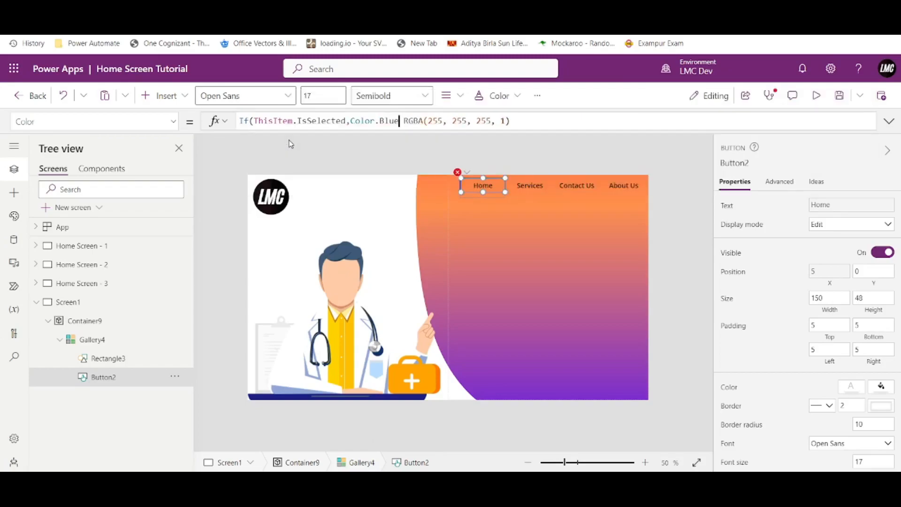
key("Down")
key("Down")
key("Up")
key("Tab")
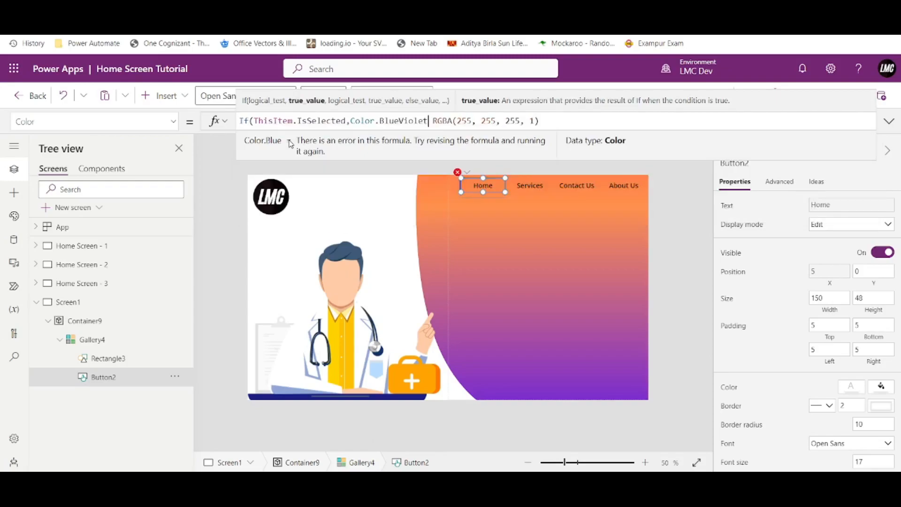
type(",")
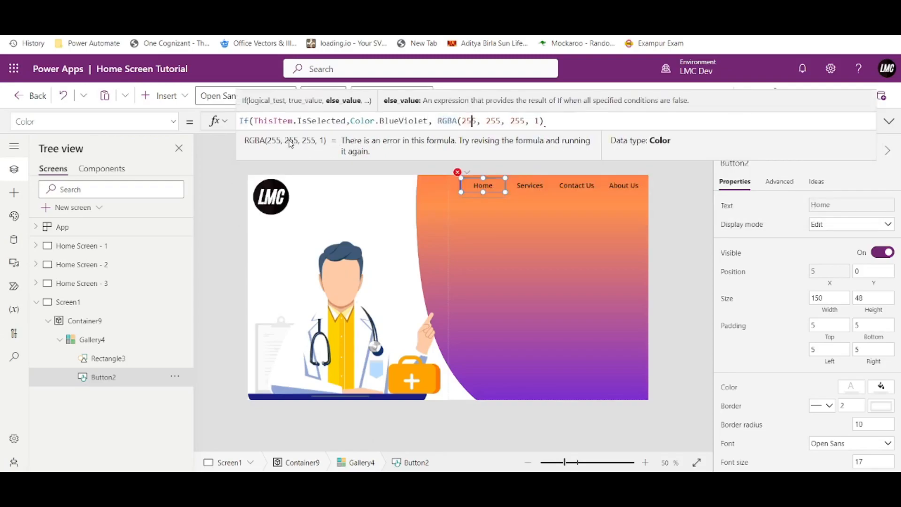
key("End")
type(")")
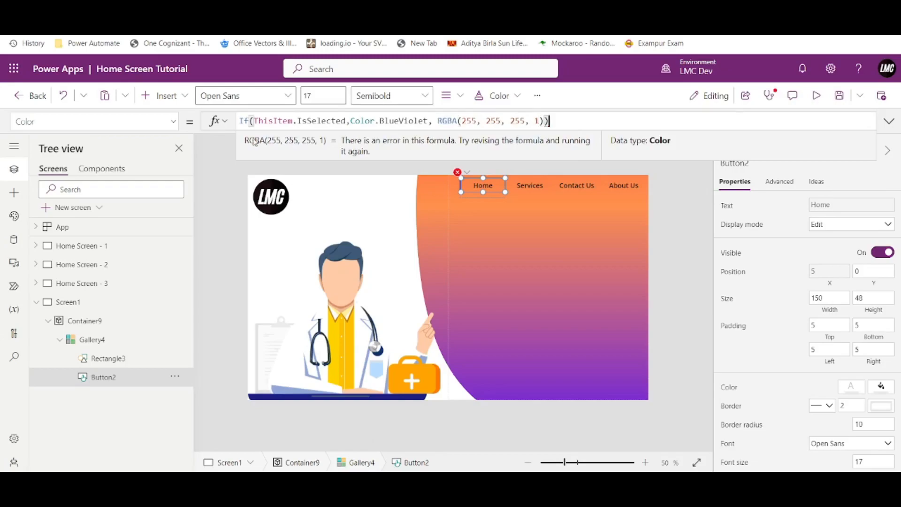
left_click(676, 197)
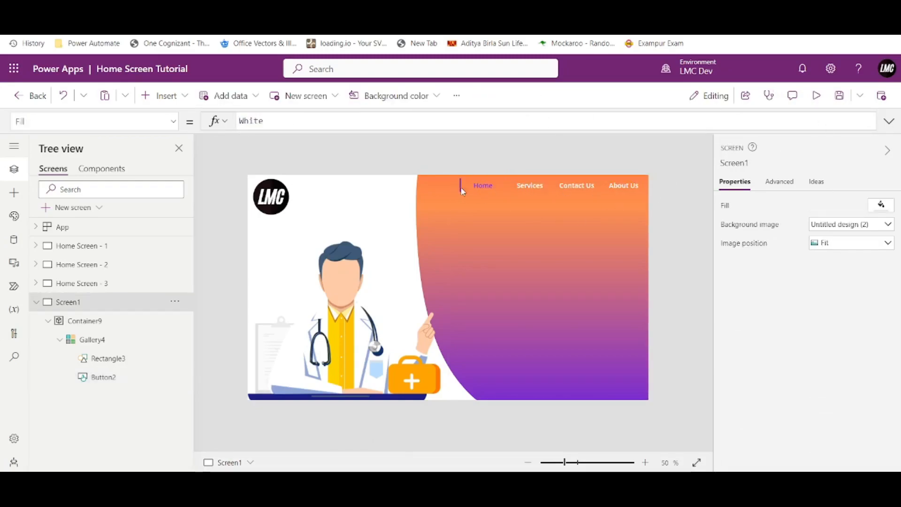
Inspect Button2's text color setting and its formula, and compare the Home text with the indicator's color
left_click(477, 184)
scroll(791, 359, "down", 4)
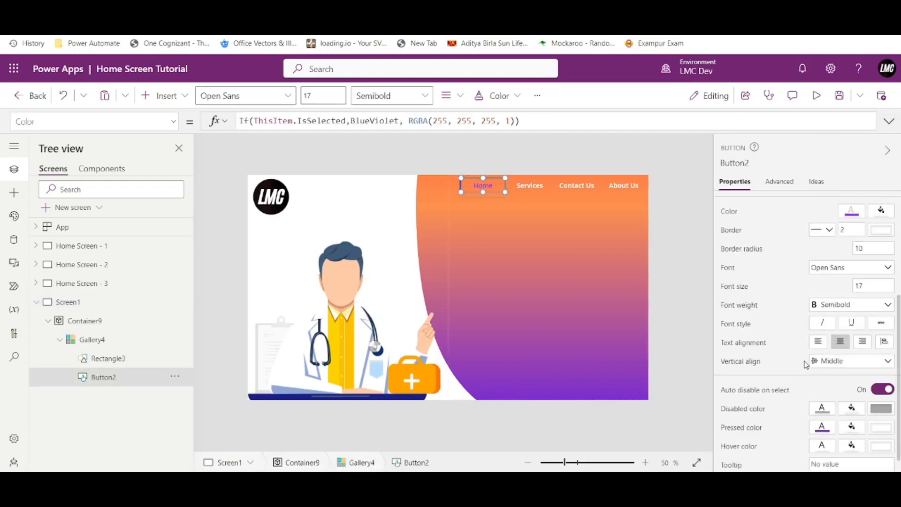
left_click(852, 211)
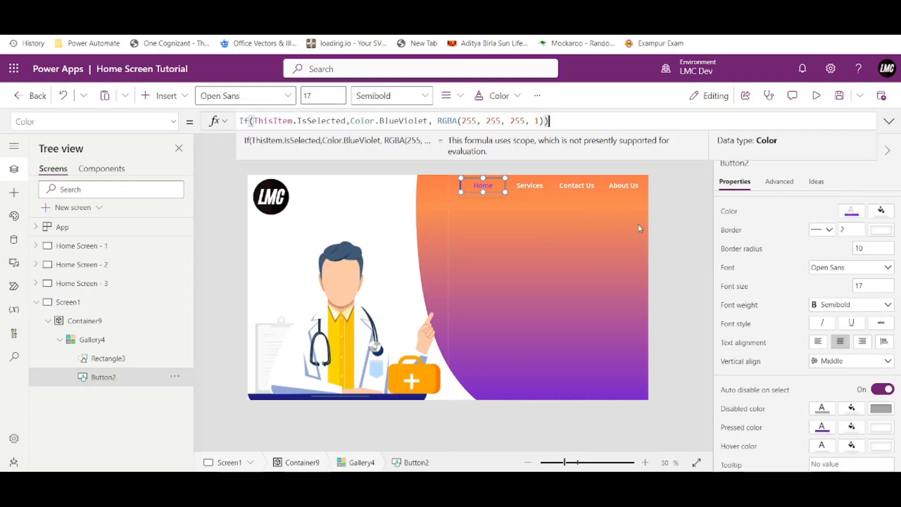
left_click(662, 247)
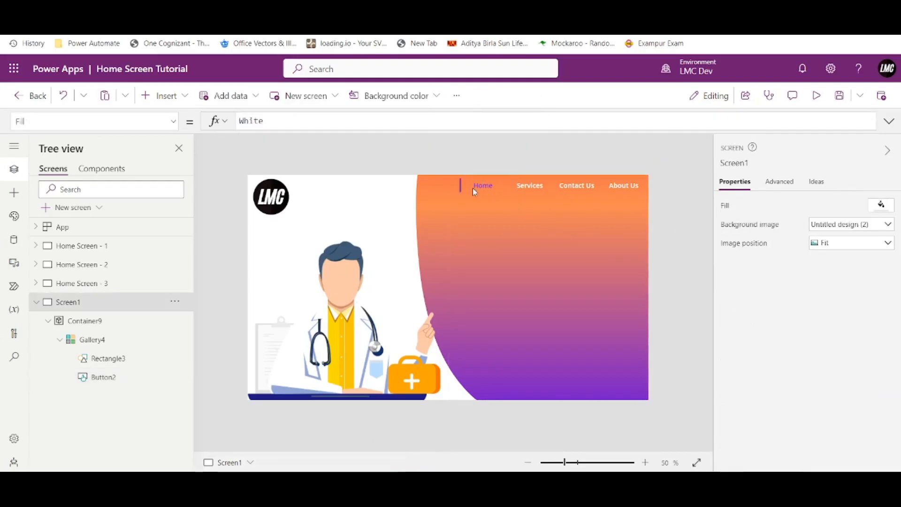
Look up the custom RGBA values of Rectangle3's fill color
left_click(122, 361)
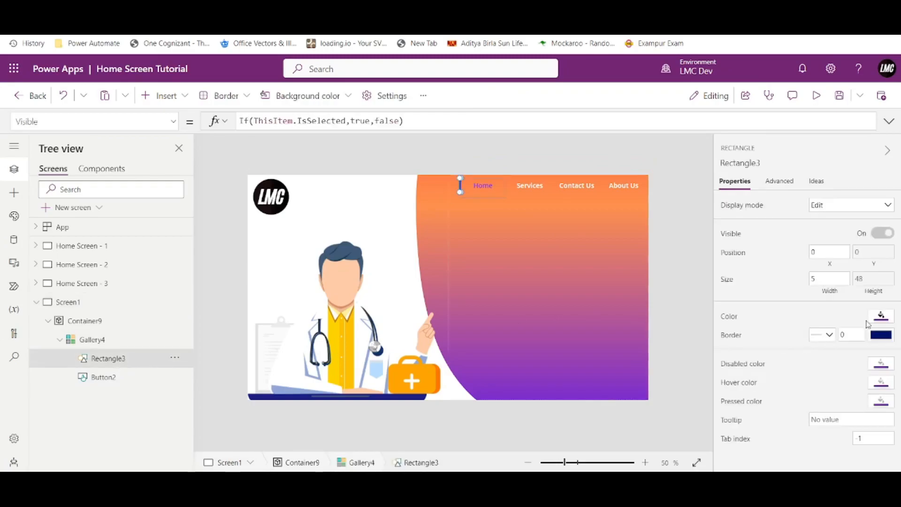
left_click(881, 317)
left_click(727, 203)
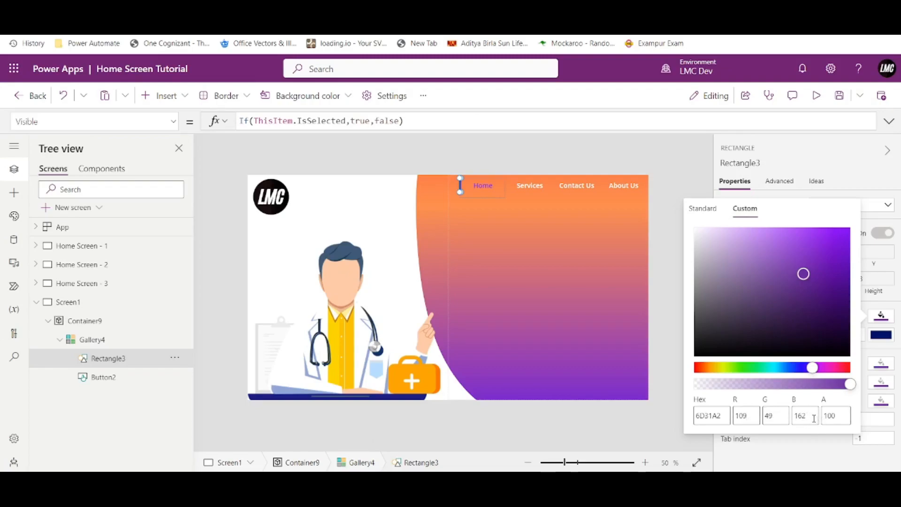
Replace BlueViolet in Button2's Color formula with the values 109,49,162,100
left_click(483, 187)
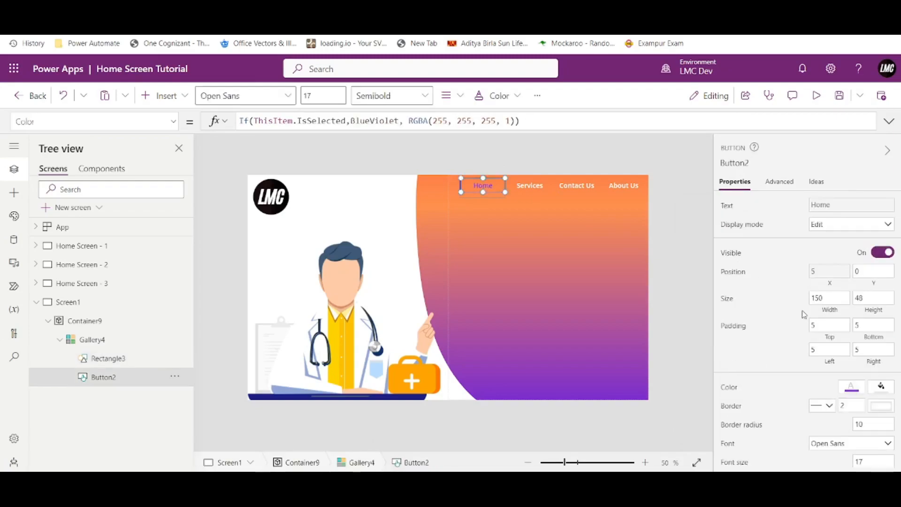
left_click(453, 121)
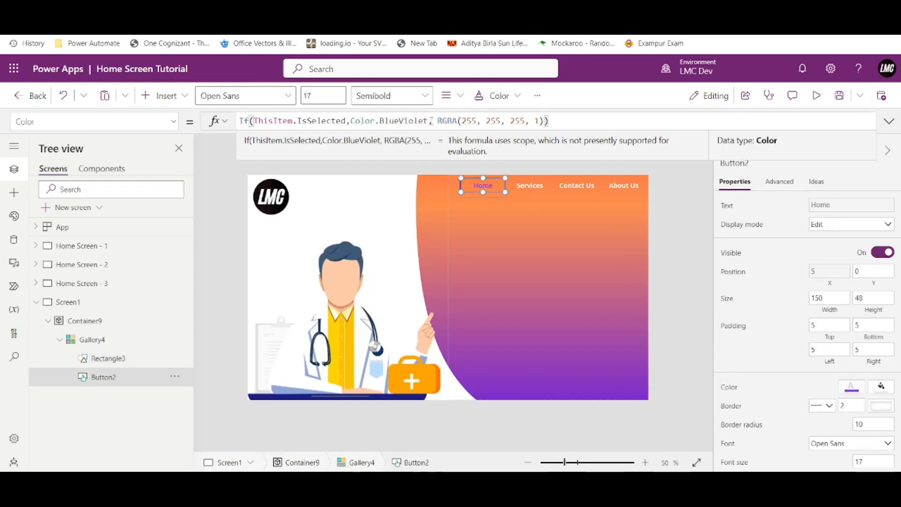
double_click(412, 120)
type("109")
type(",49")
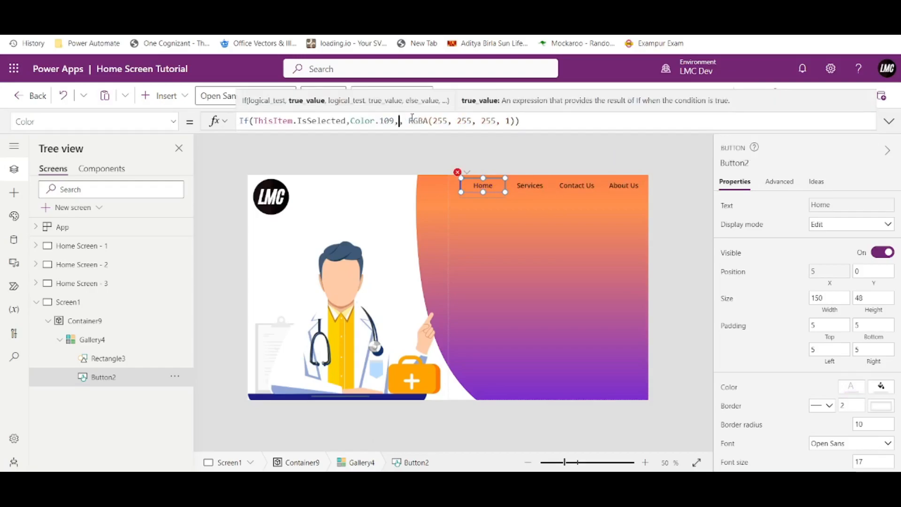
type(",162")
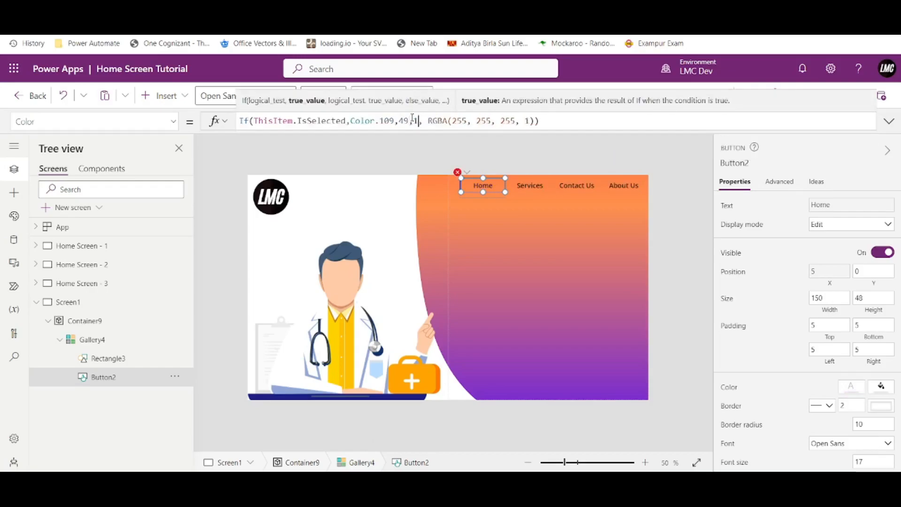
type(",100")
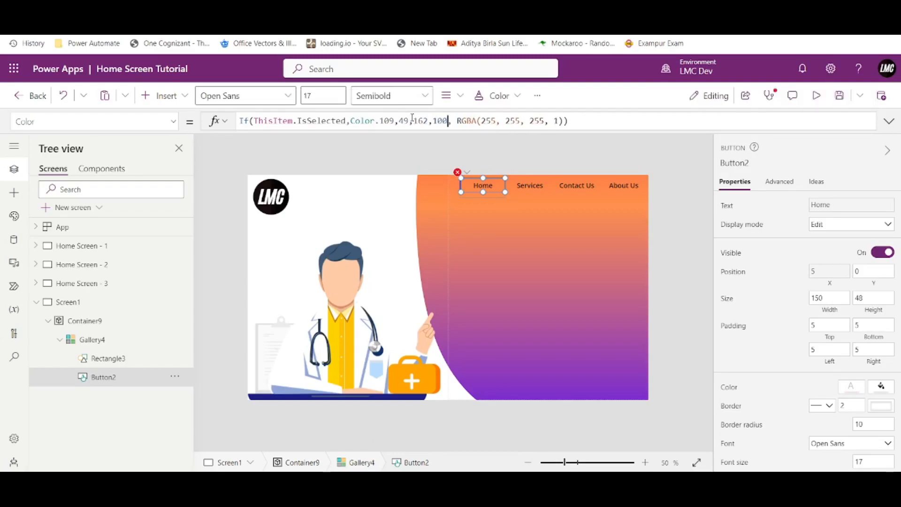
Wrap the selected-item values in the formula as RGBA(109,49,162,100), copying the function name from the white value and removing the Color. prefix
mouse_move(472, 118)
left_mouse_down()
mouse_move(568, 121)
mouse_move(481, 121)
left_mouse_up()
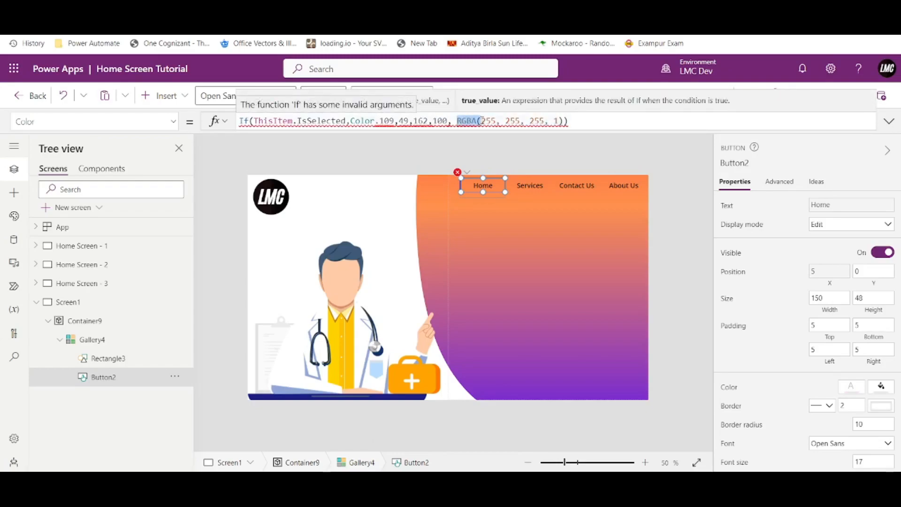
key("ctrl+c")
left_click(350, 121)
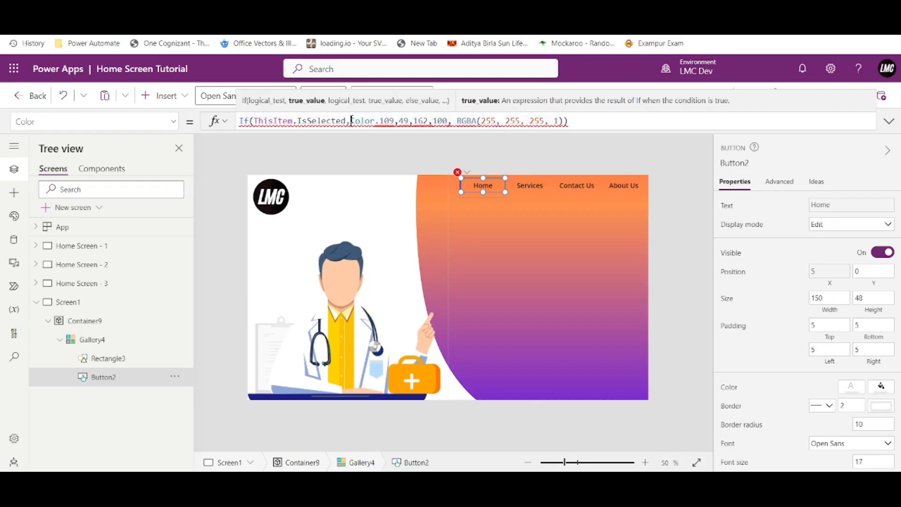
key("ctrl+v")
left_click(472, 122)
type(")")
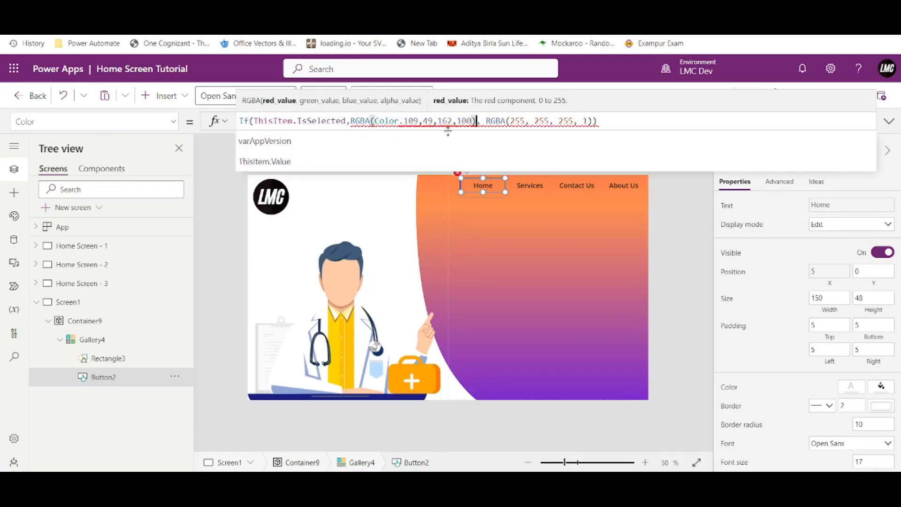
left_click(403, 121)
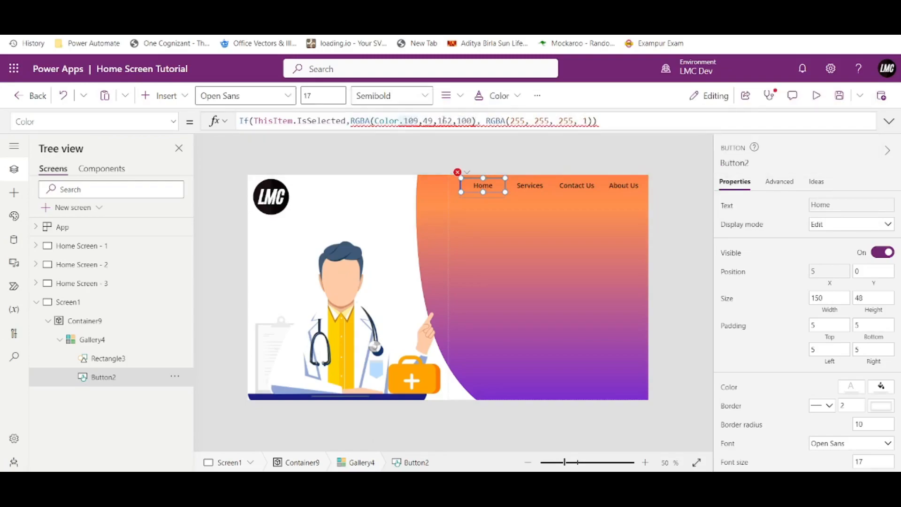
key("BackSpace")
key("BackSpace")
key("BackSpace")
key("BackSpace")
key("BackSpace")
key("BackSpace")
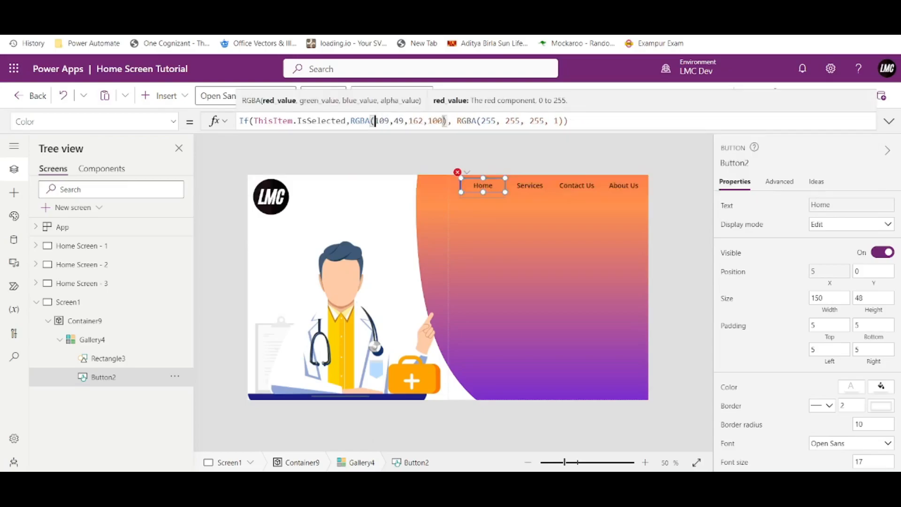
left_click(694, 188)
Preview the app and test the selected-item text color by selecting Services and Home in the navigation menu
left_click(816, 101)
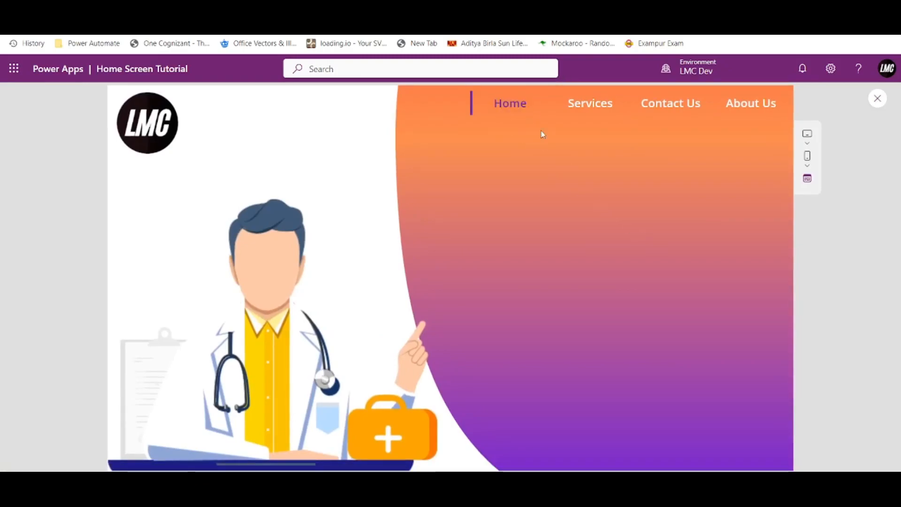
left_click(588, 115)
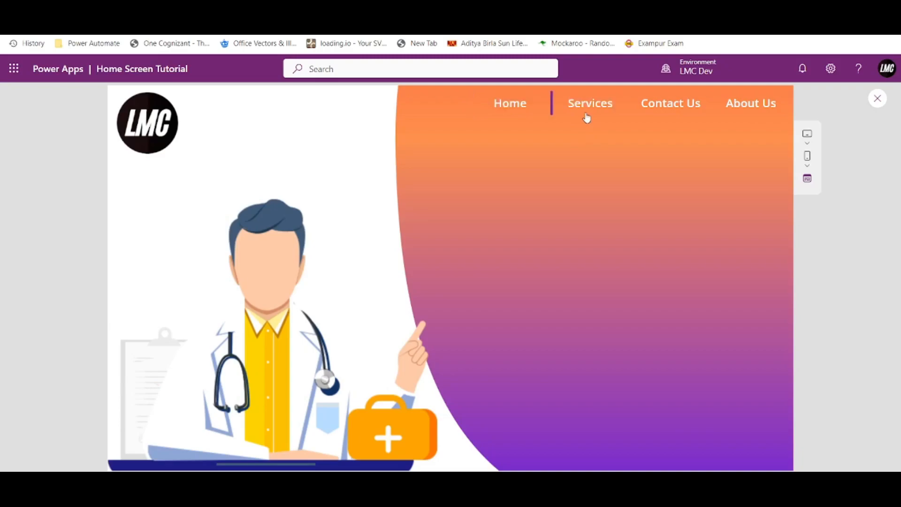
left_click(504, 111)
left_click(877, 99)
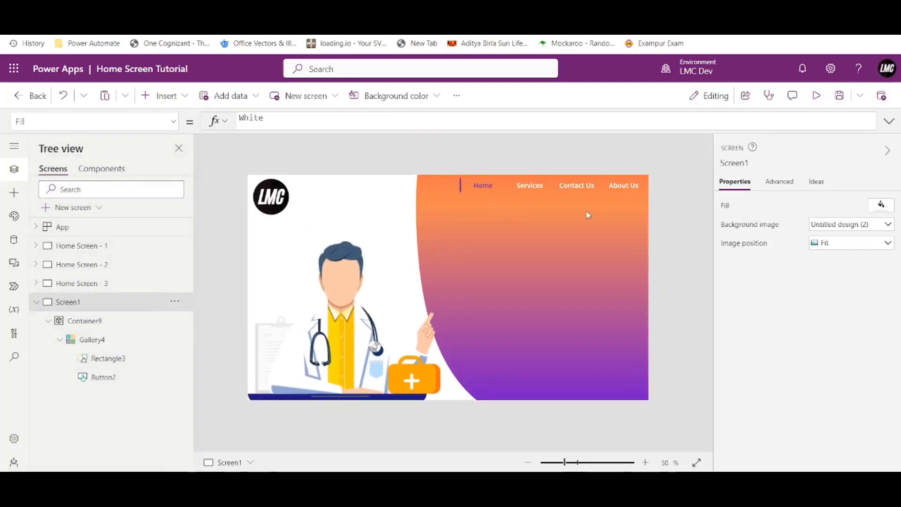
Set Button2's hover fill to the custom dark purple 460A7A and preview it on the Home item
left_click(488, 190)
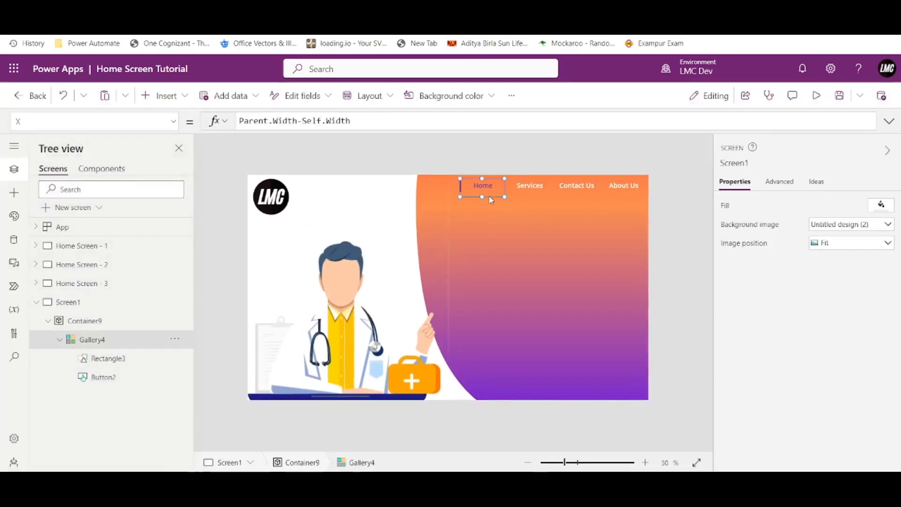
scroll(830, 412, "down", 5)
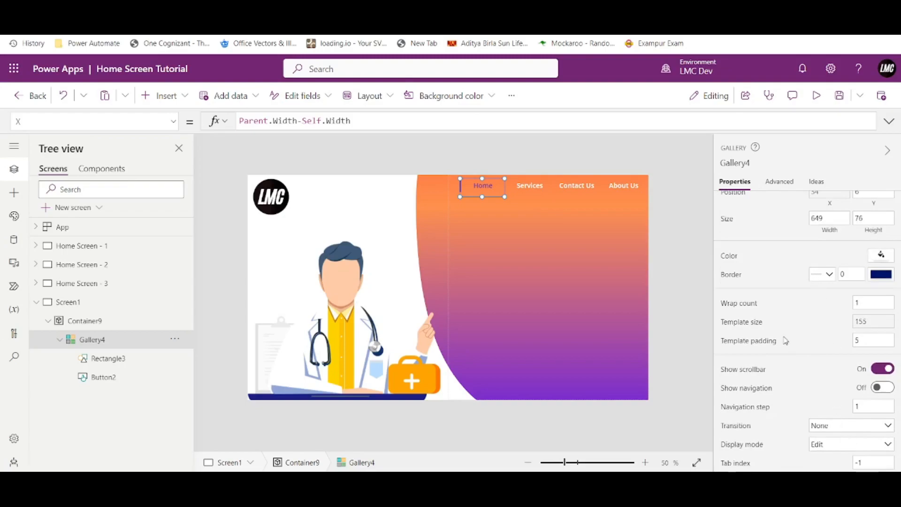
scroll(827, 355, "up", 3)
left_click(482, 177)
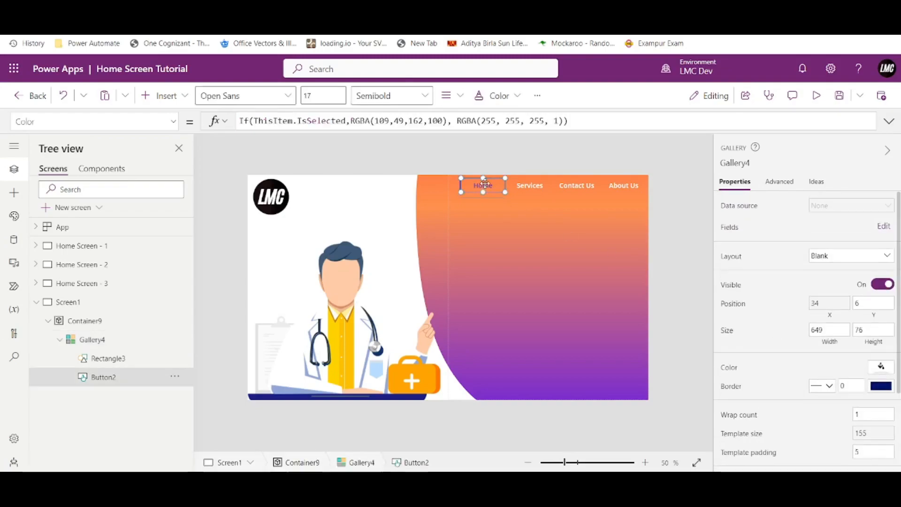
scroll(843, 369, "down", 5)
scroll(858, 380, "down", 2)
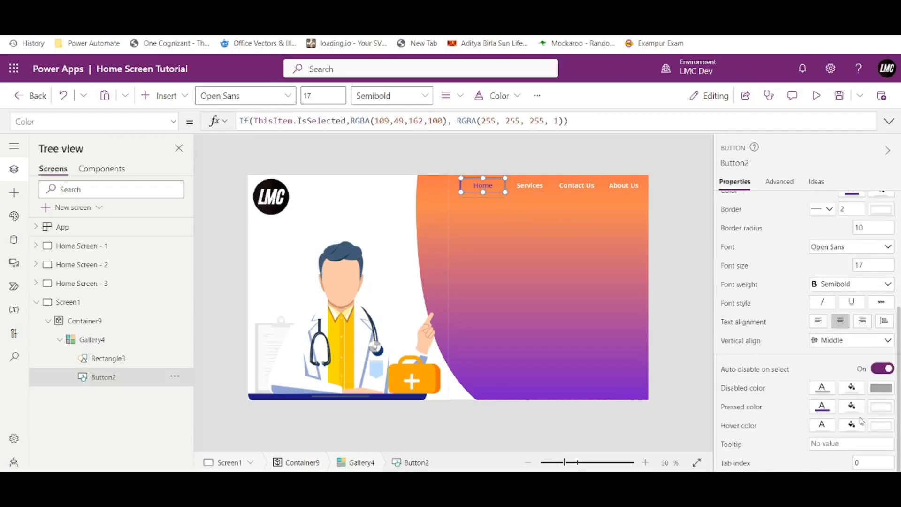
left_click(851, 426)
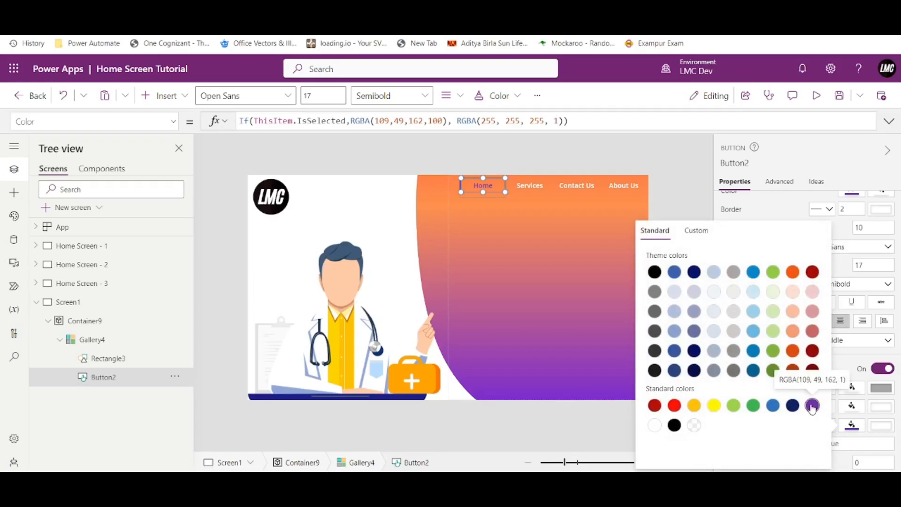
left_click(696, 230)
left_click_drag(774, 309, 809, 330)
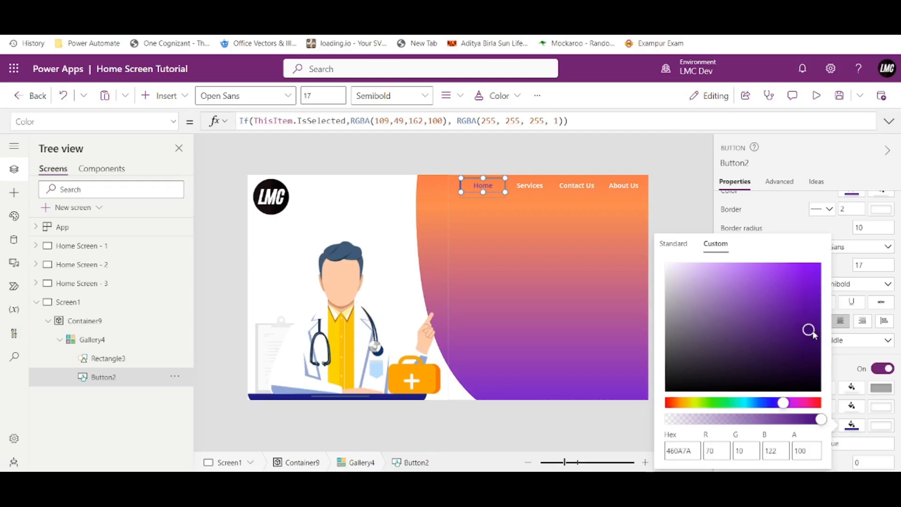
left_click(816, 95)
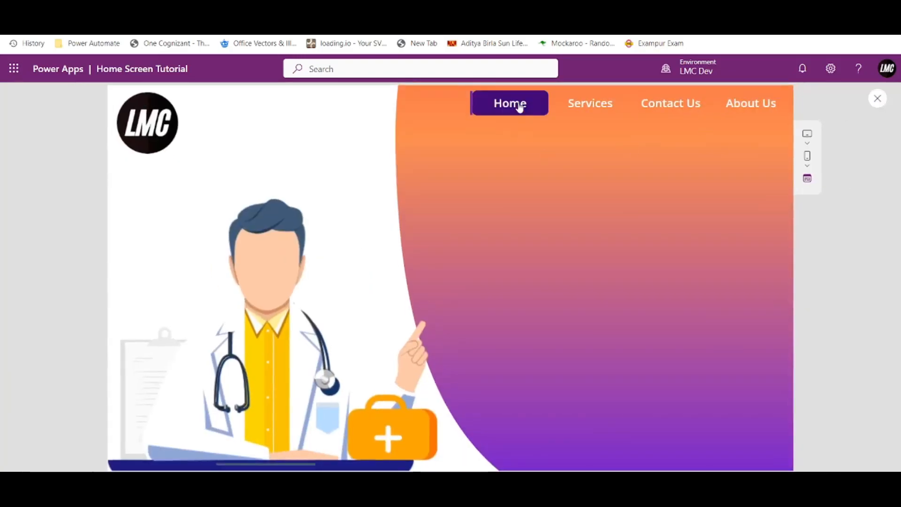
left_click(876, 98)
Reset Button2's hover fill to transparent
left_click(493, 184)
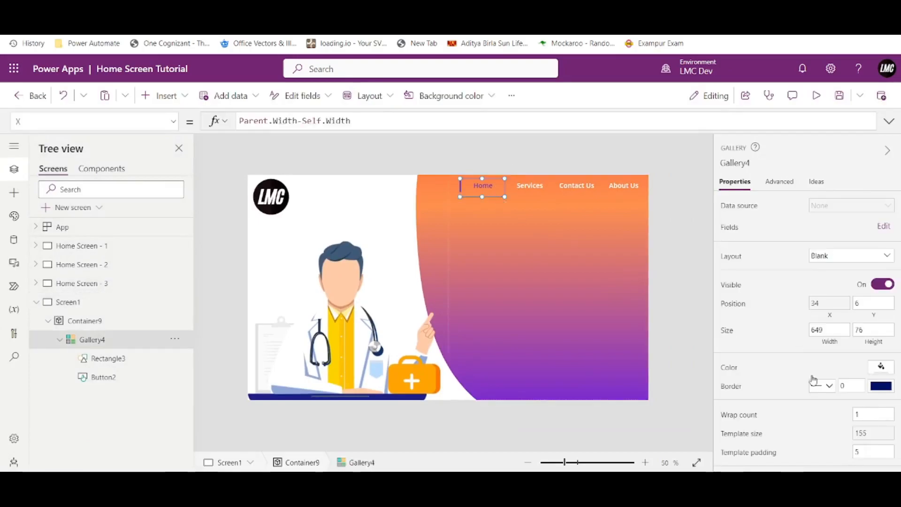
left_click(492, 184)
scroll(825, 324, "down", 5)
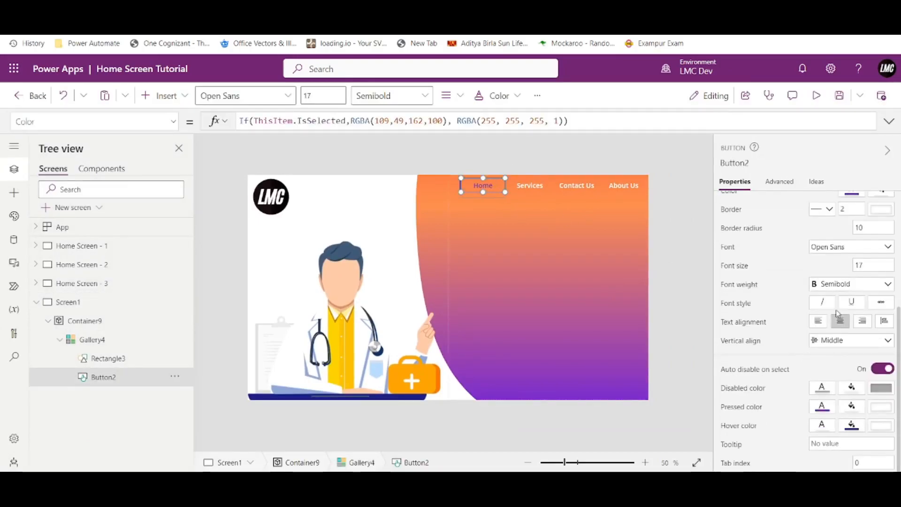
left_click(860, 427)
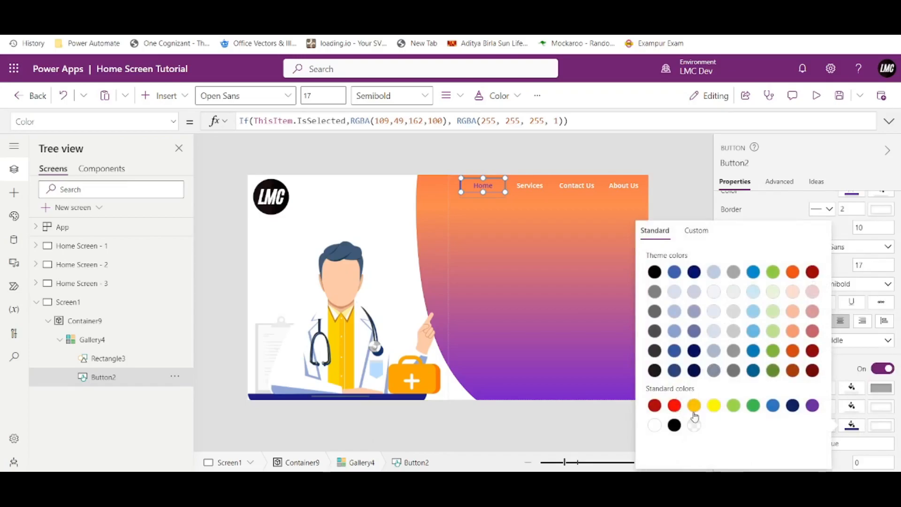
left_click(843, 364)
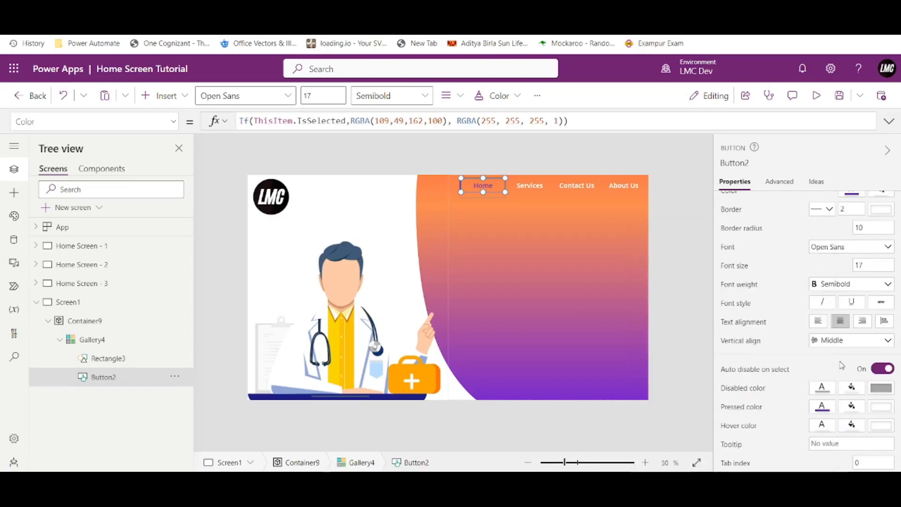
Set Button2's hover text color to a custom dark purple, starting from the standard purple swatch
left_click(822, 425)
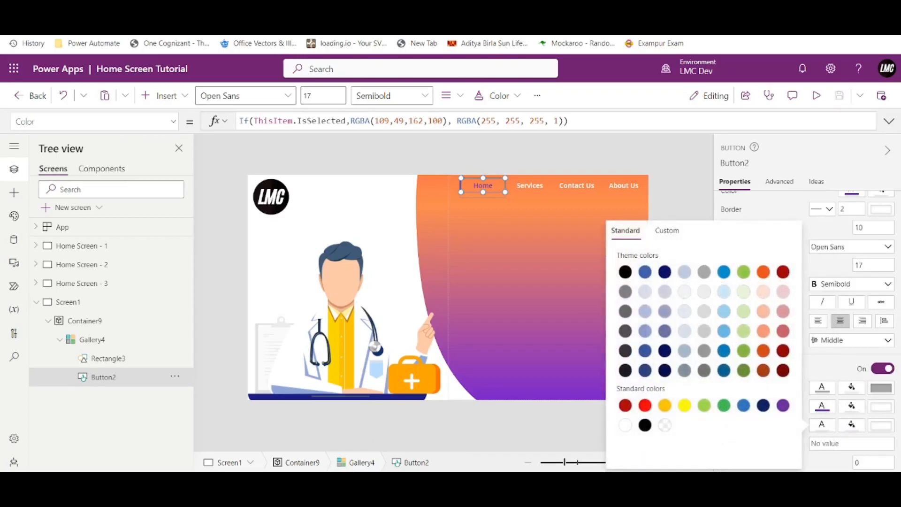
left_click(783, 405)
left_click(664, 239)
left_click_drag(744, 311, 783, 334)
Preview the hover text color on the navigation items and select Contact Us to test it
left_click(815, 95)
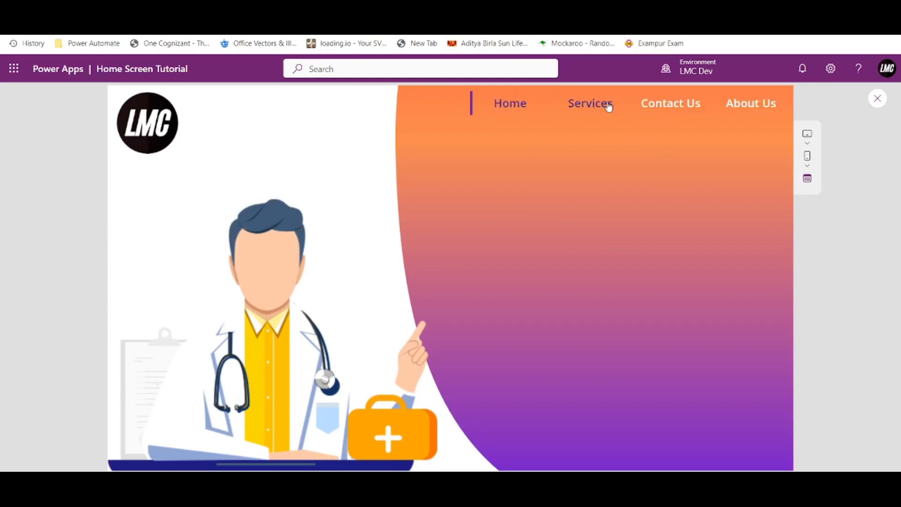
left_click(670, 104)
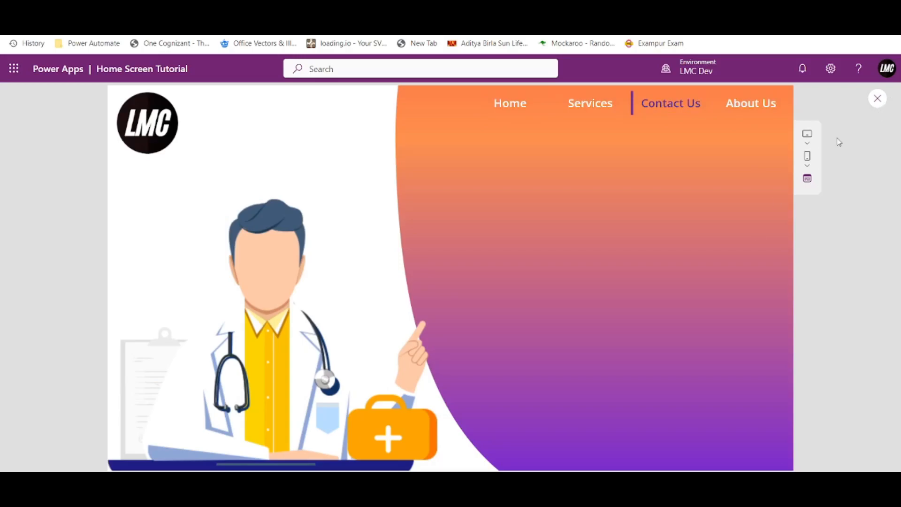
left_click(873, 103)
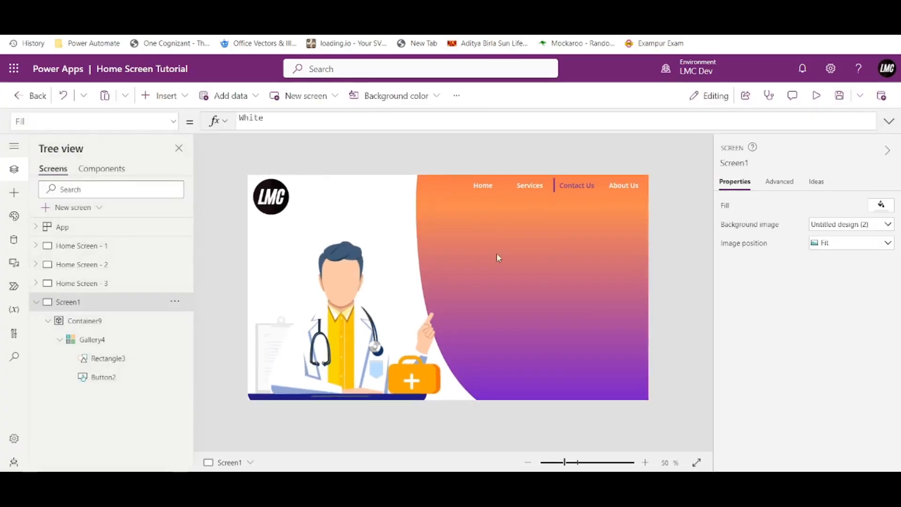
Check the navigation gallery's Items list and open the App object's OnStart formula in the expanded editor
left_click(515, 197)
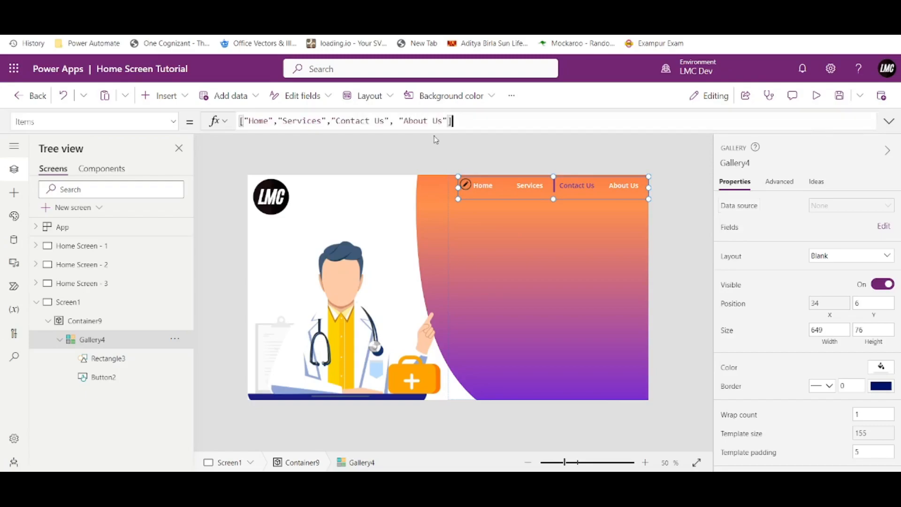
left_click(280, 122)
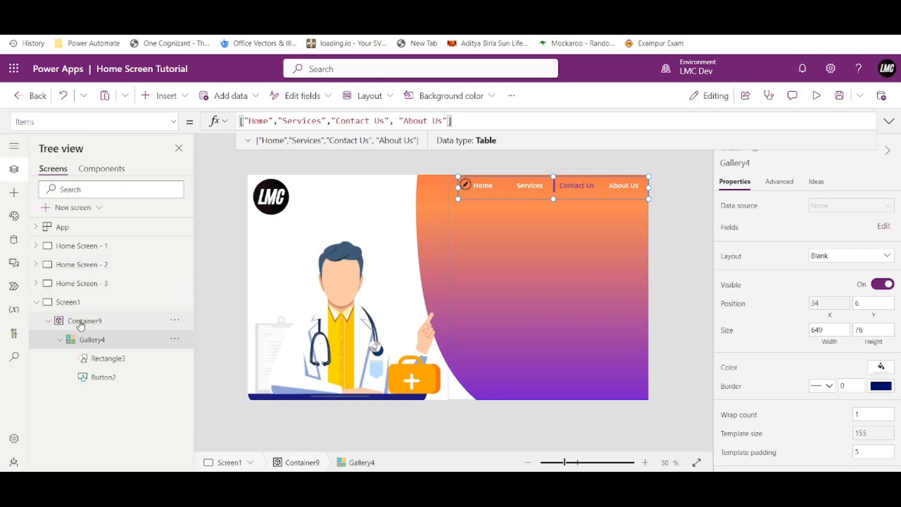
left_click(61, 227)
left_click(173, 121)
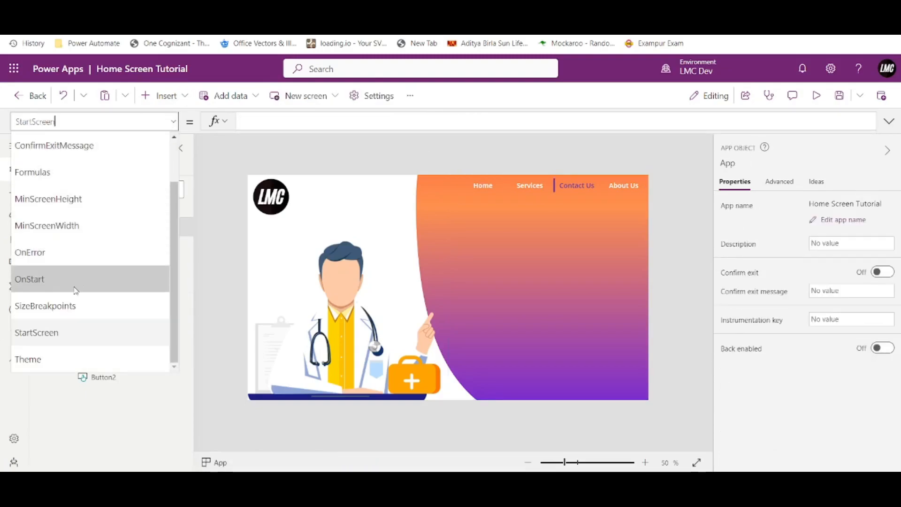
left_click(49, 280)
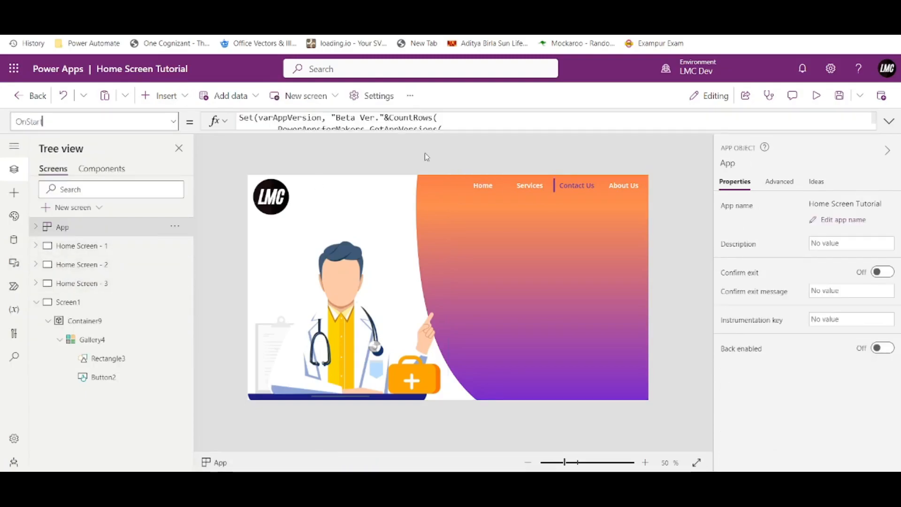
left_click(889, 121)
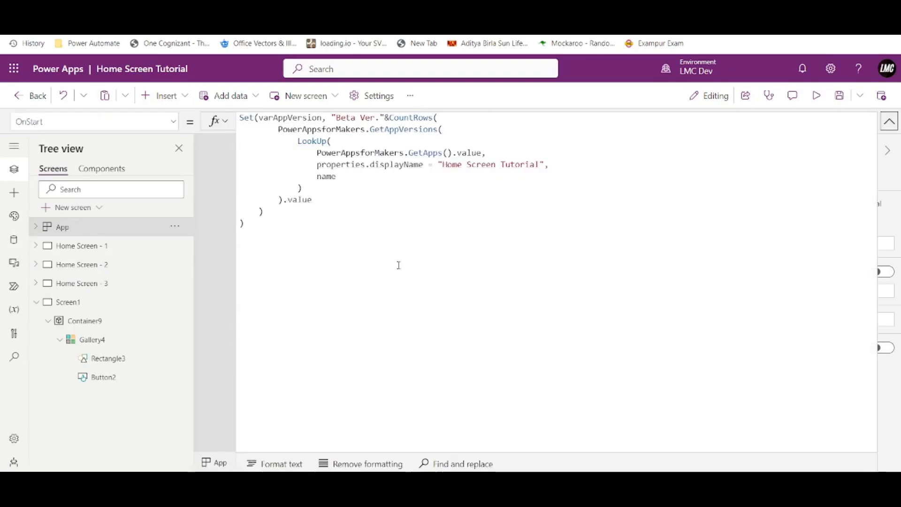
End the existing Set formula in OnStart with a semicolon and begin a ClearCollect call for the collection colNavBar below it
left_click(342, 242)
type(";")
key("Return")
key("Return")
key("Return")
type("ClearCol")
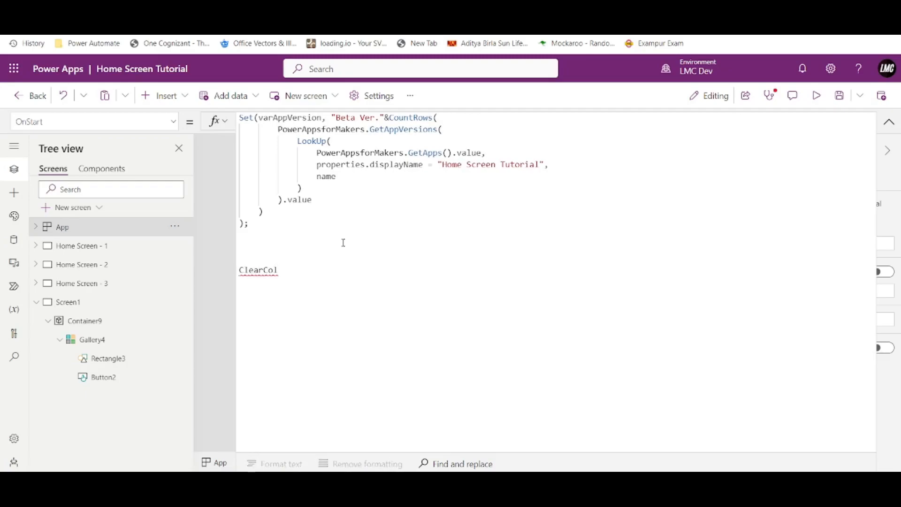
type("lect(")
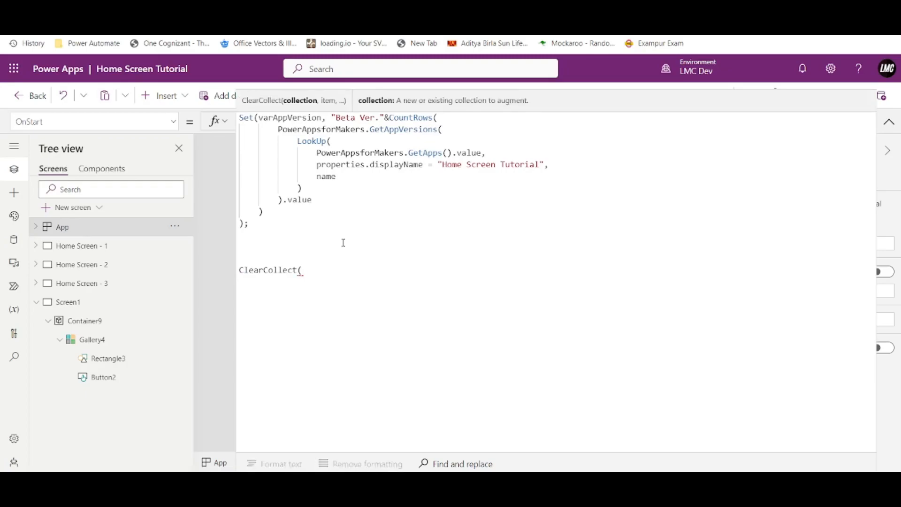
type("col")
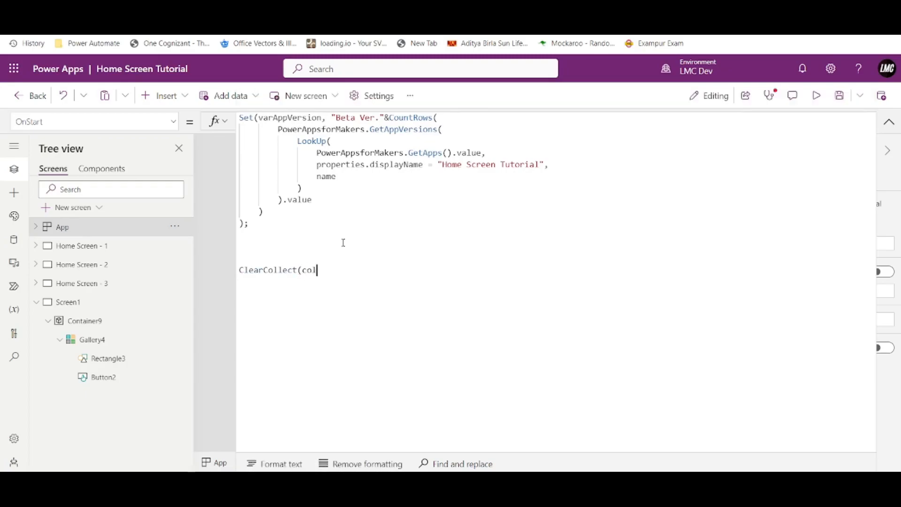
type("Na")
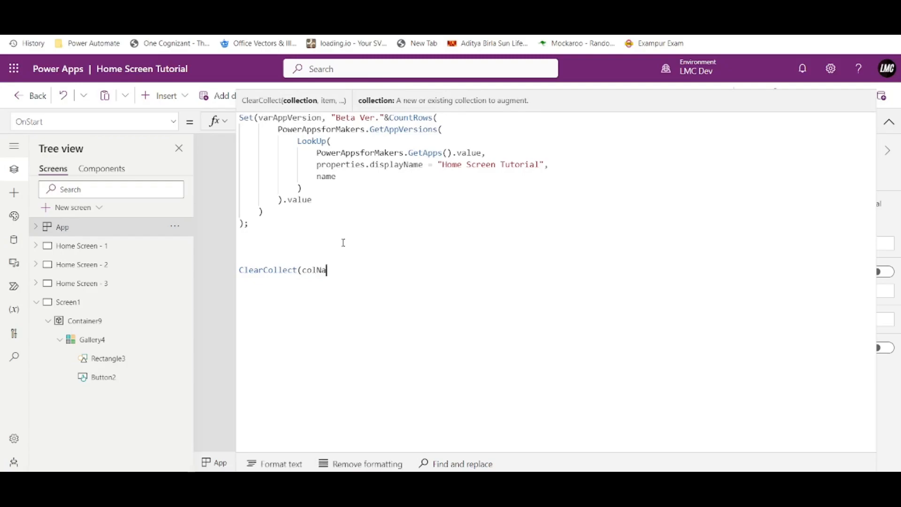
type("vBar, ")
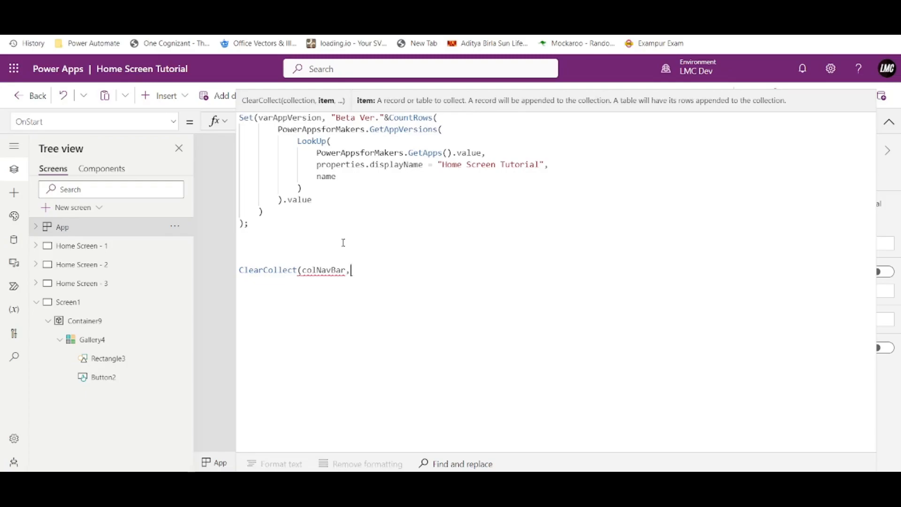
Add an empty record in braces to the colNavBar ClearCollect call, with the braces and closing parenthesis on separate indented lines
type("{})")
key("Left")
key("Left")
key("shift+Return")
key("Right")
key("Right")
key("shift+Return")
key("Up")
key("Home")
key("Right")
key("BackSpace")
key("BackSpace")
key("BackSpace")
key("shift+Return")
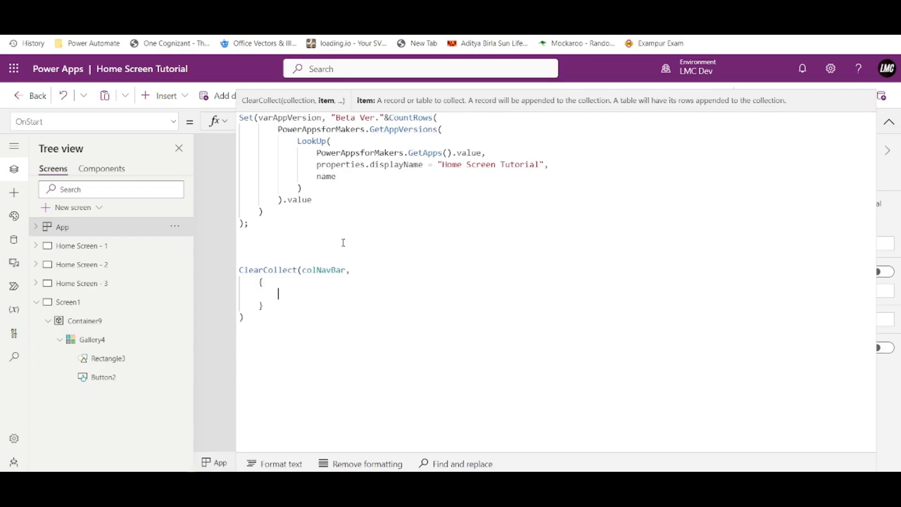
Fill the first colNavBar record with Name "Home" and Screen "Home Screen - 1" on separate lines
type("me")
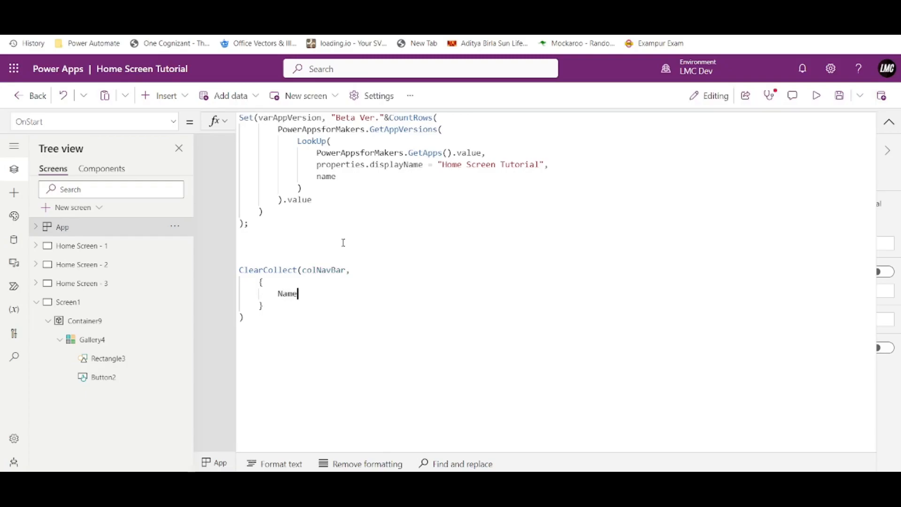
type(":\"")
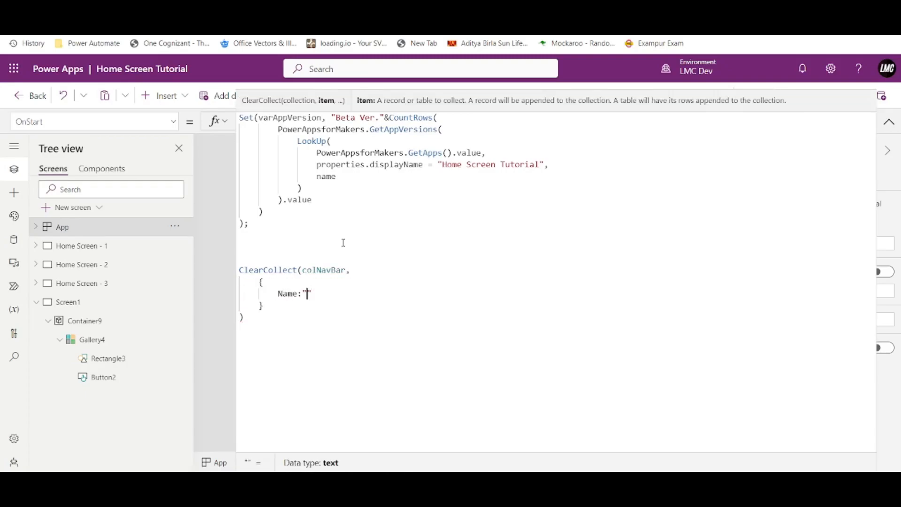
type("Home\"")
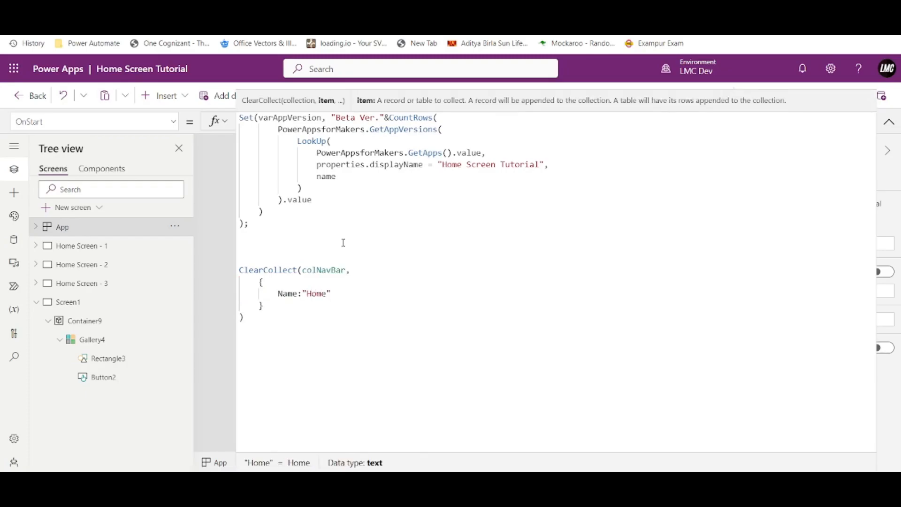
type(",")
key("Return")
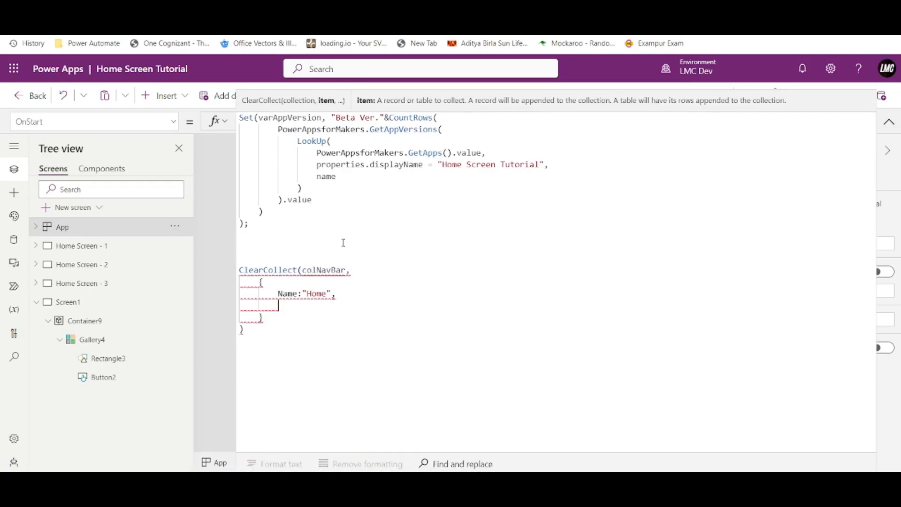
type("Screen")
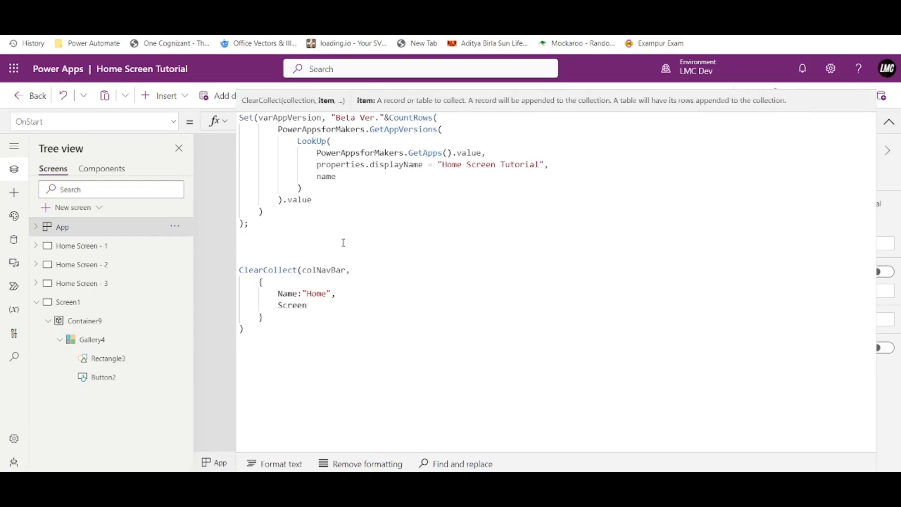
type(":\"")
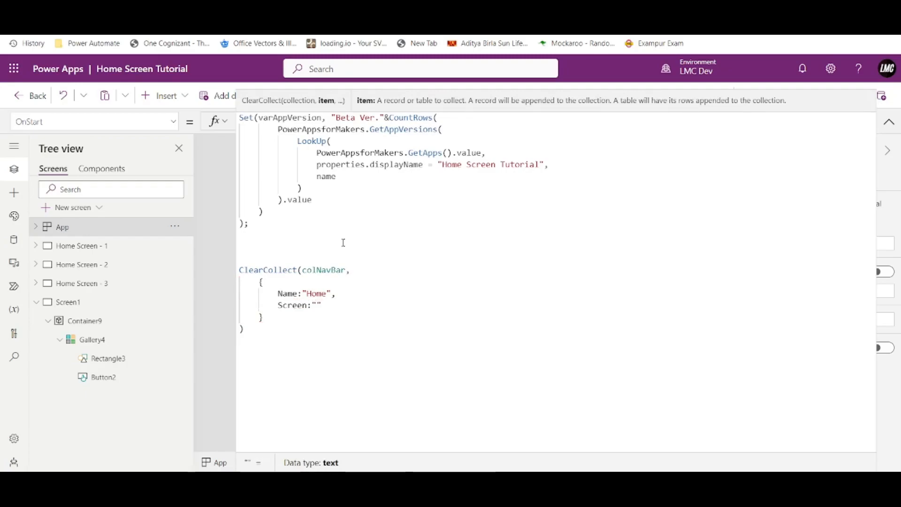
type("Home Sc")
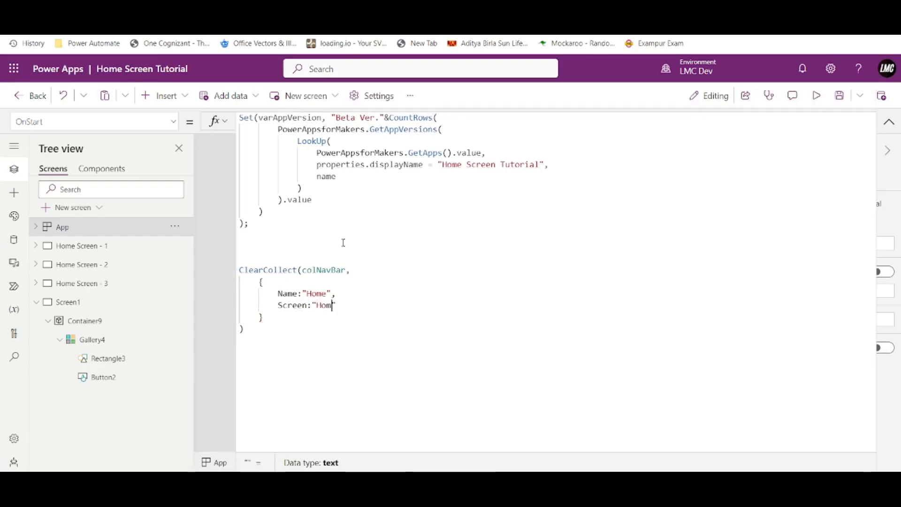
type("reen ")
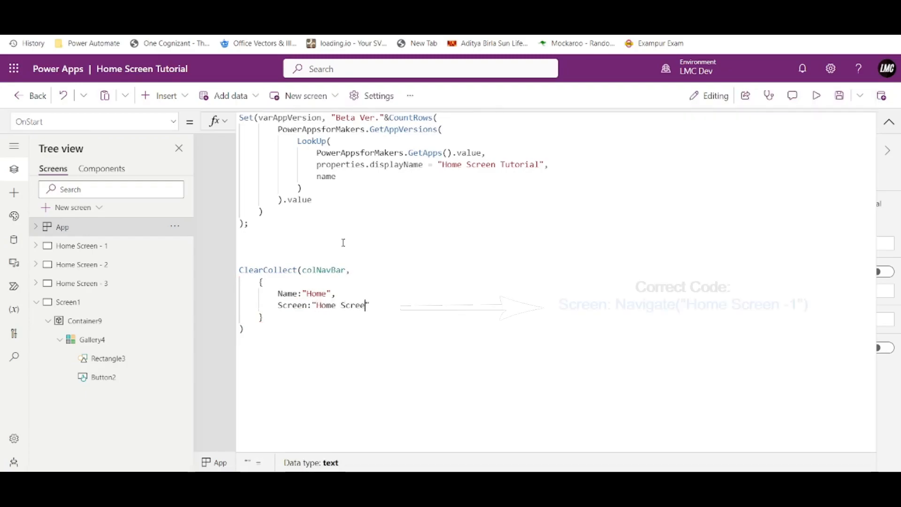
type("- 1\"")
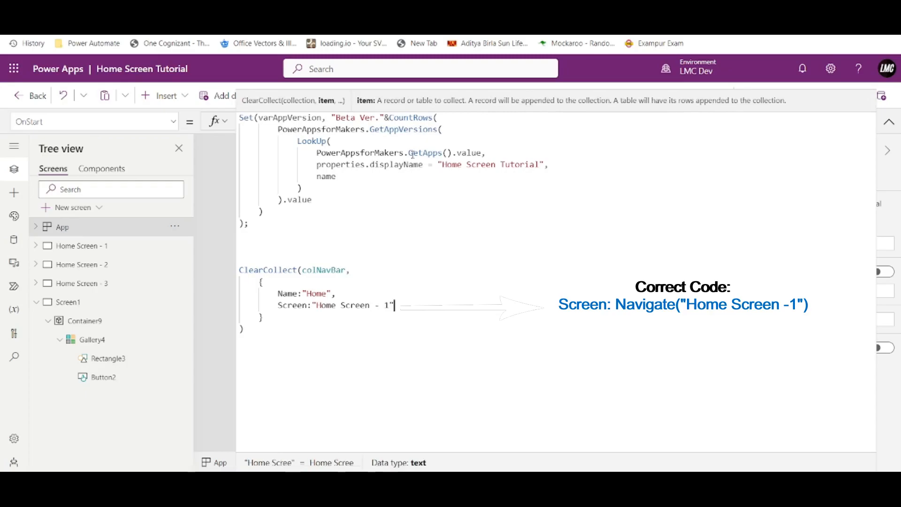
Duplicate the Home record three times within the colNavBar ClearCollect call, separating the records with commas
left_click(266, 318)
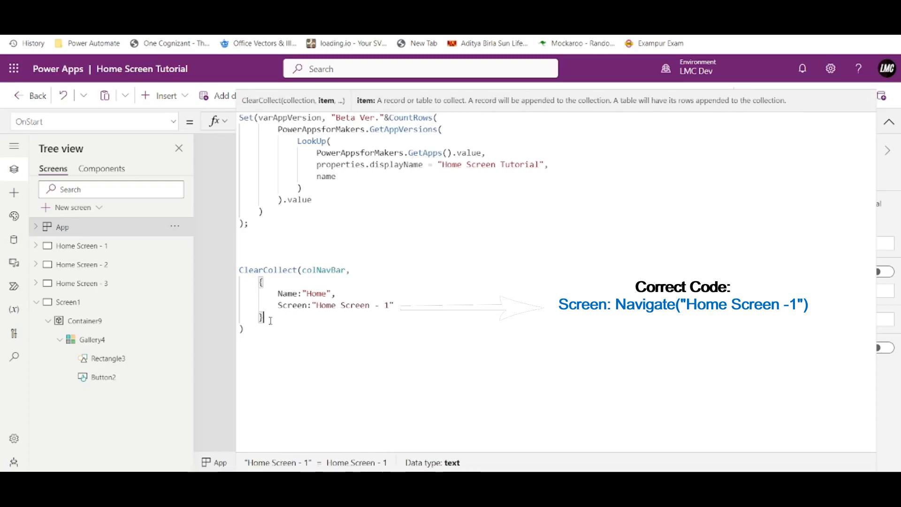
left_click_drag(273, 318, 260, 282)
key("ctrl+c")
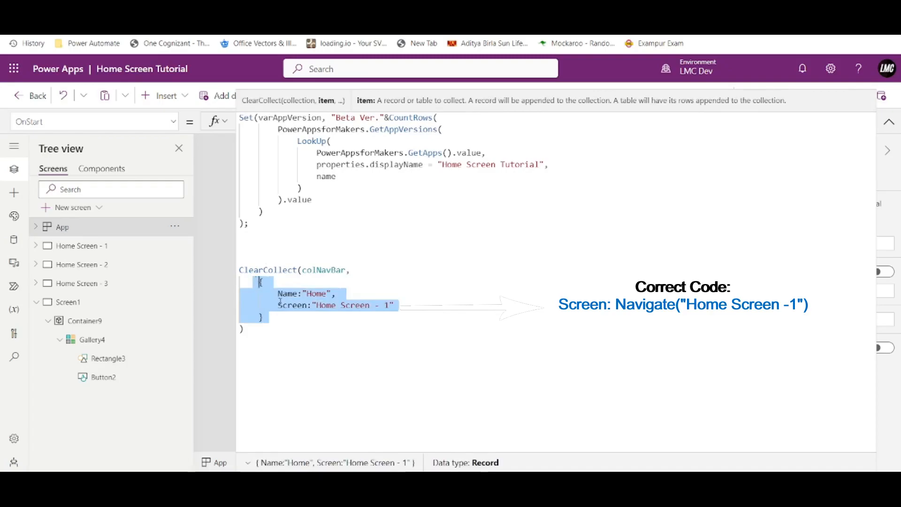
left_click(277, 317)
type(",")
key("Return")
key("ctrl+v")
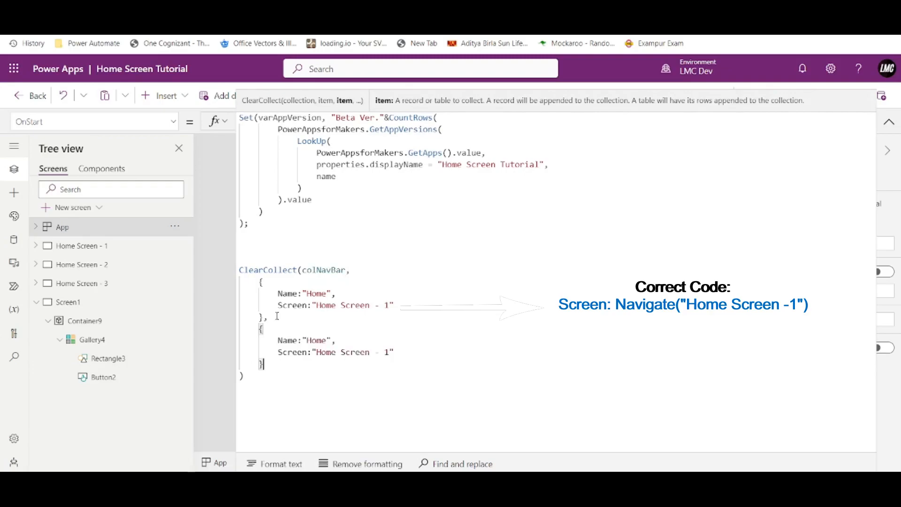
type(",")
key("Return")
key("ctrl+v")
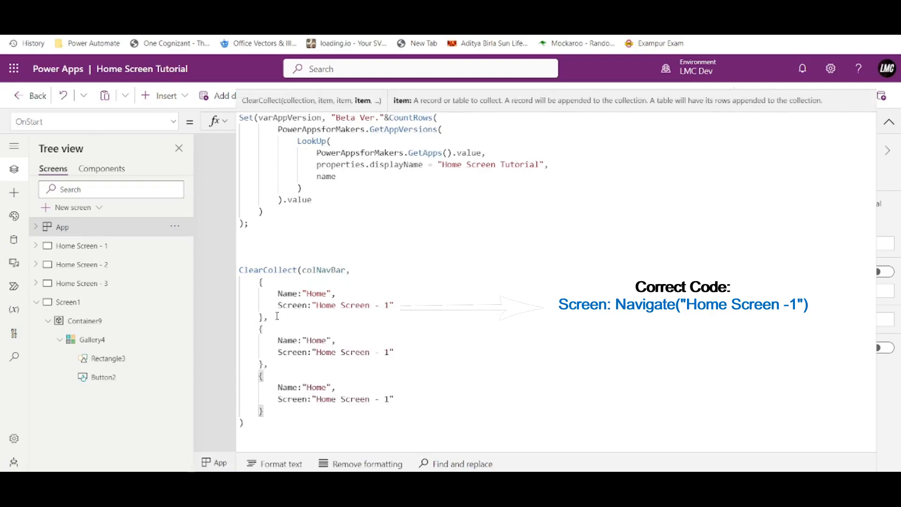
type(",")
key("Return")
key("ctrl+v")
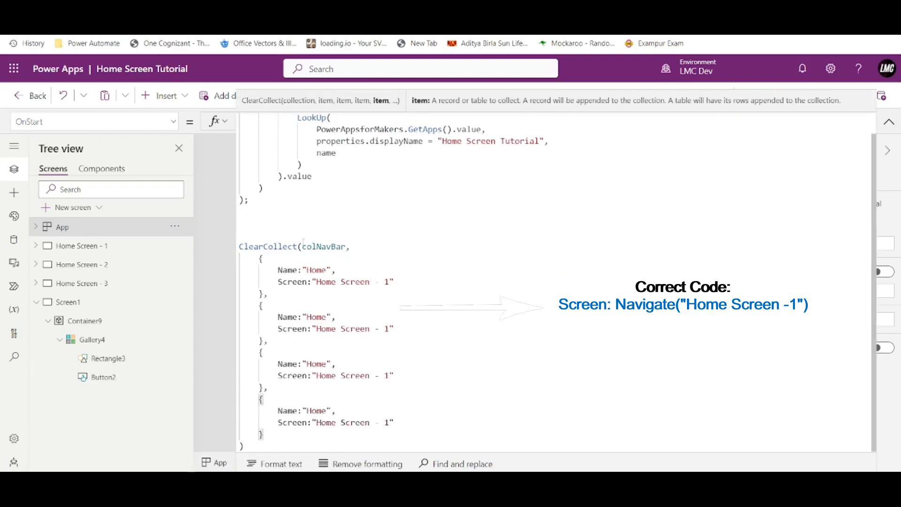
Change the Name values of the second, third and fourth colNavBar records to "Services", "About Us" and "Contact Us"
double_click(319, 318)
type("Service")
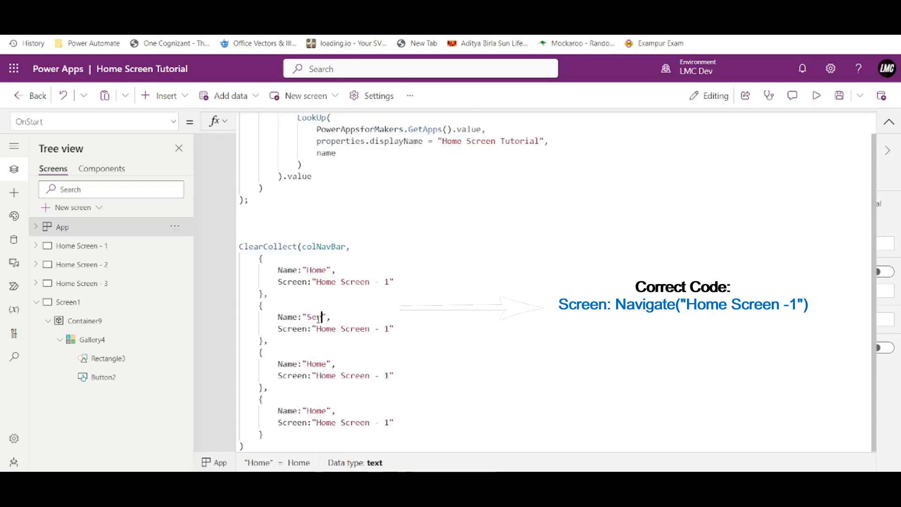
type("s")
double_click(317, 364)
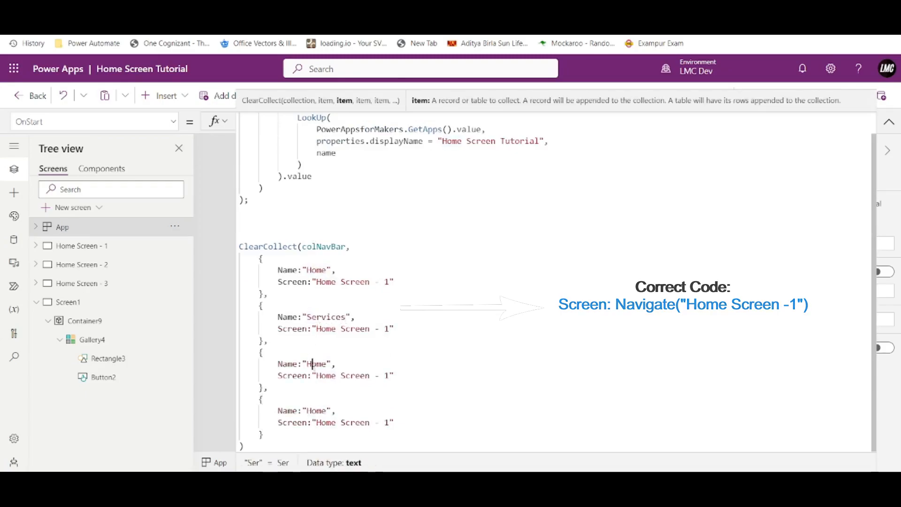
type("About Us")
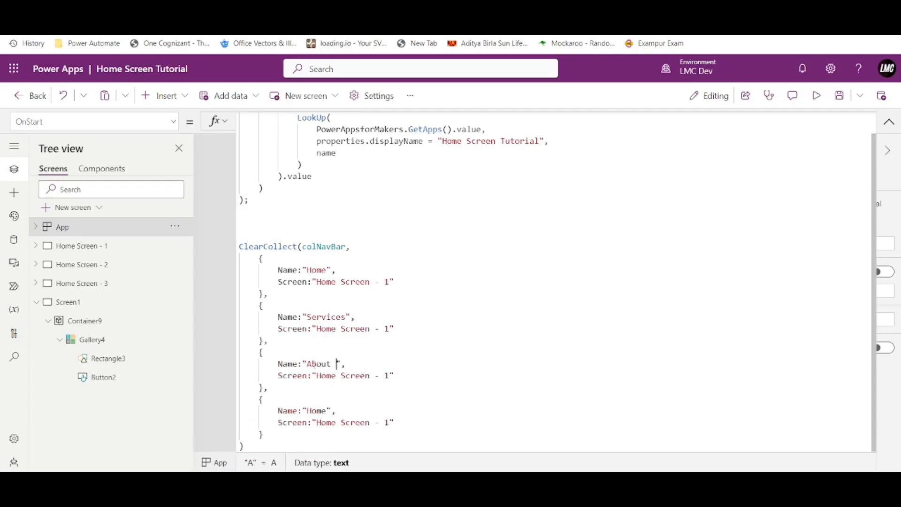
double_click(320, 411)
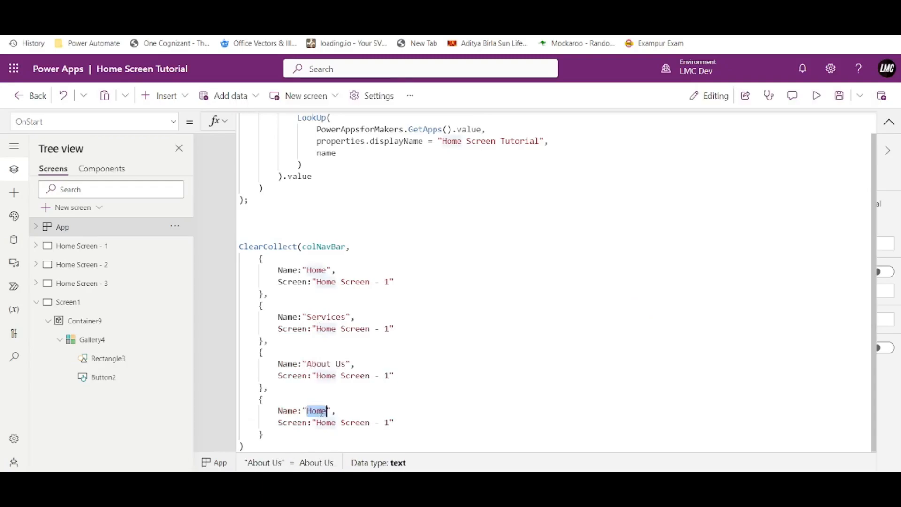
type("Contact Us")
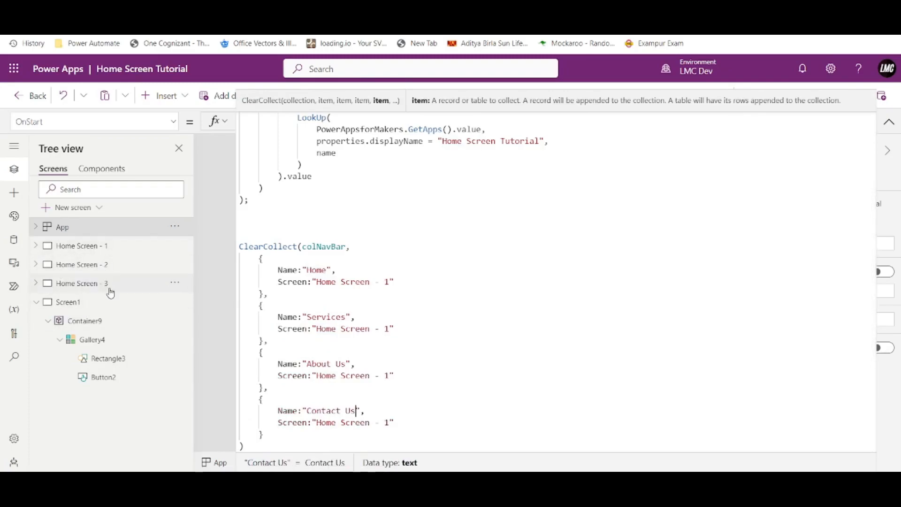
Rename Screen1 as Home Screen - 4
double_click(109, 304)
type("Home Screen - 4")
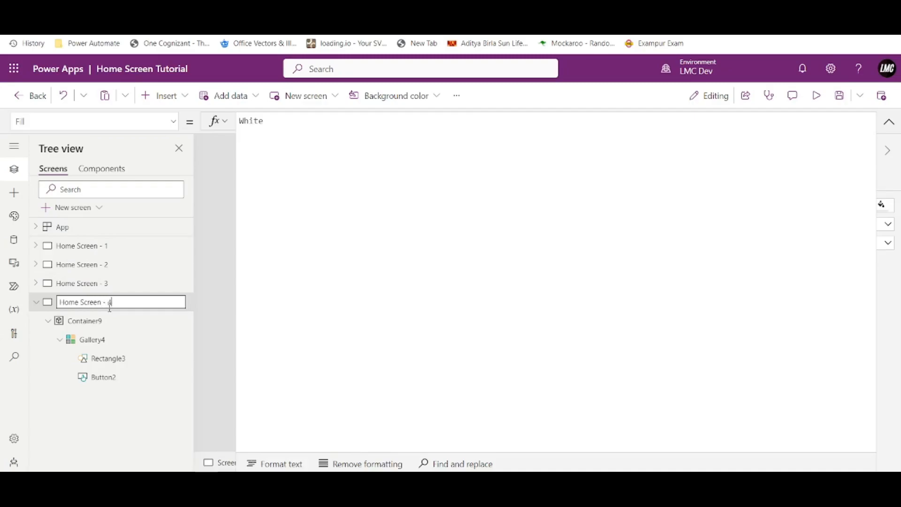
key("Return")
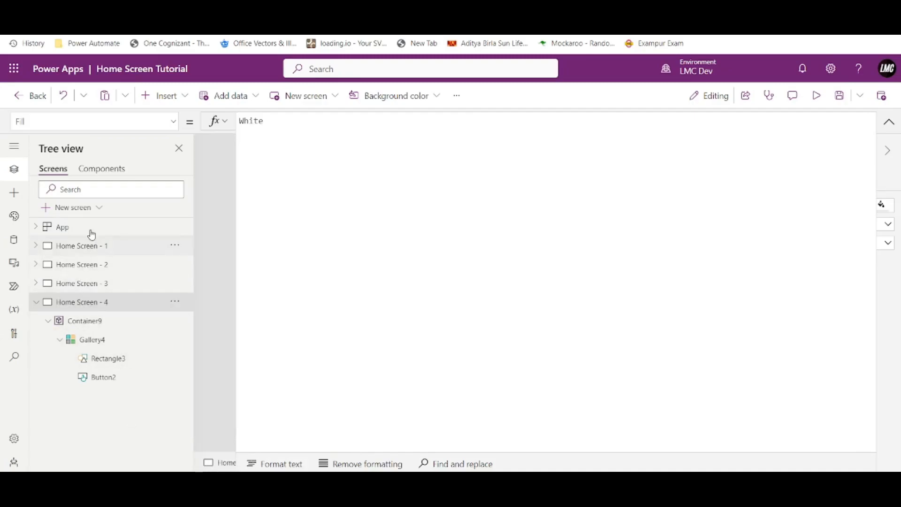
In App OnStart, set the Screen values of Services, About Us and Contact Us to "Home Screen - 2", "Home Screen - 3" and "Home Screen - 4"
left_click(90, 228)
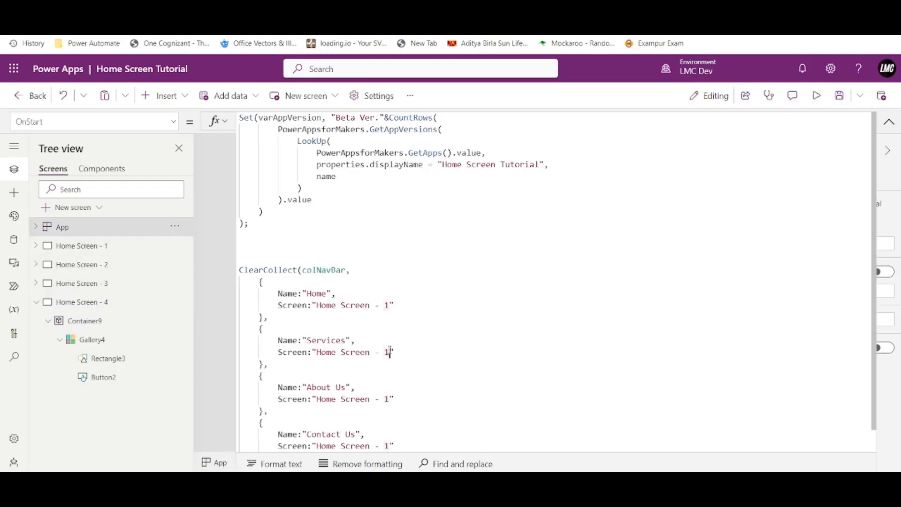
left_click(390, 349)
key("BackSpace")
type("2")
key("Down")
key("Down")
key("Down")
key("Down")
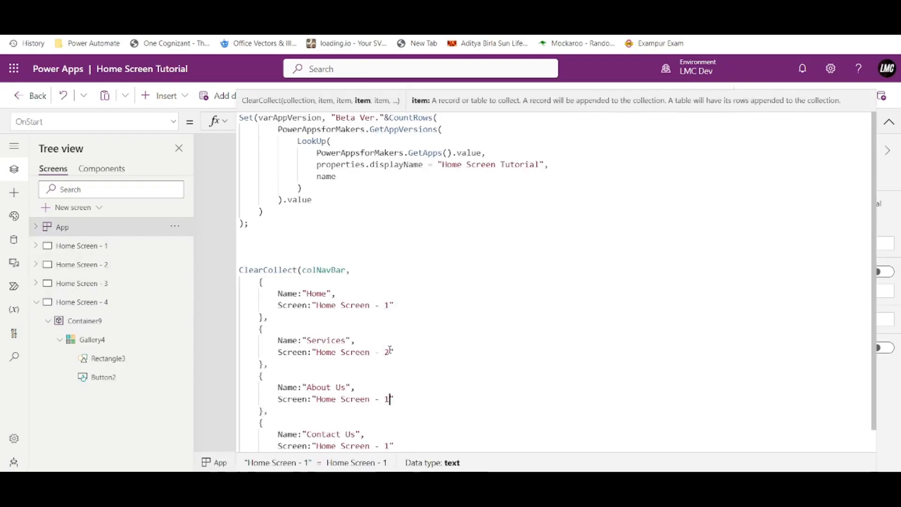
type("3")
scroll(390, 349, "down", 1)
left_click(391, 422)
key("BackSpace")
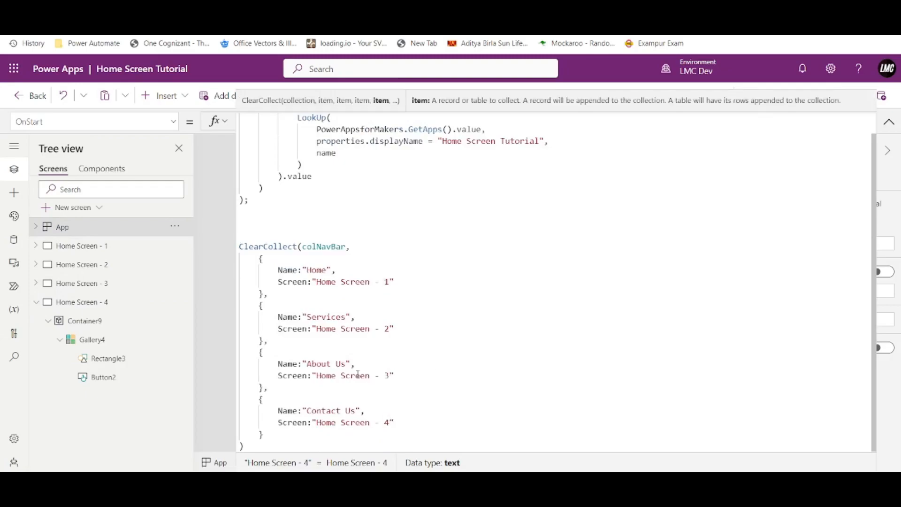
Collapse the OnStart formula editor and set the Items property of the navigation gallery on Home Screen - 4 to colNavBar
double_click(313, 246)
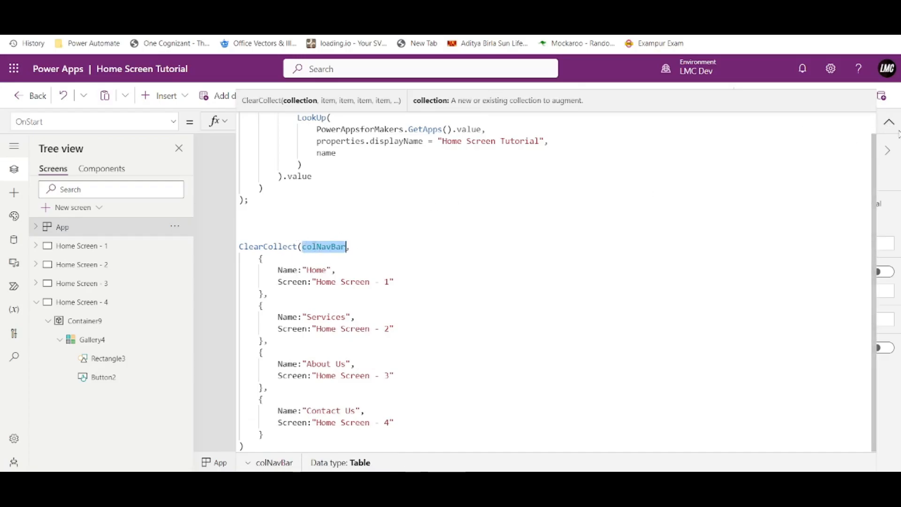
left_click(888, 122)
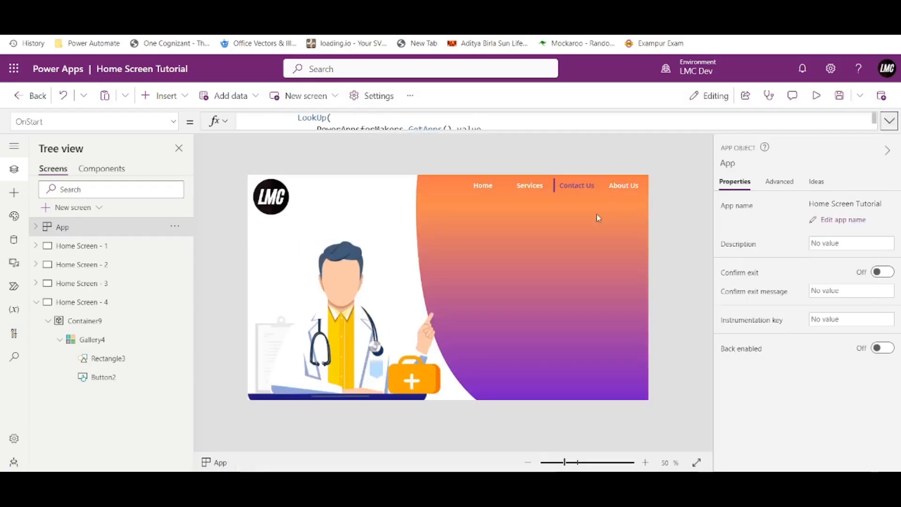
left_click(610, 192)
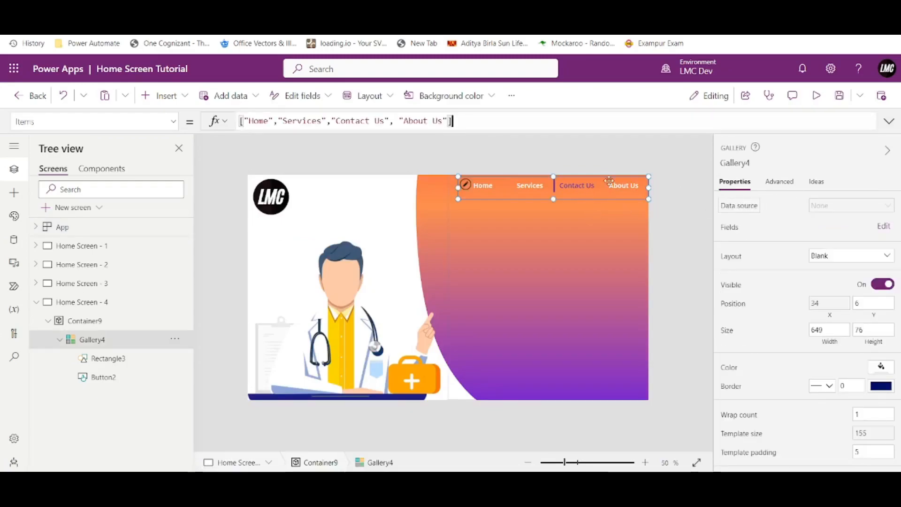
key("ctrl+a")
type("colNavBar")
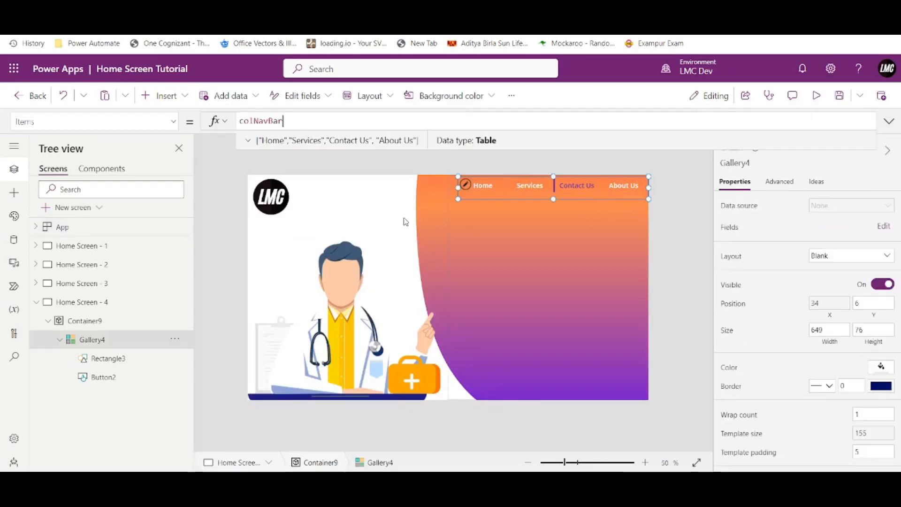
Set the Text property of Button2 in the navigation gallery to ThisItem.Name
left_click(101, 377)
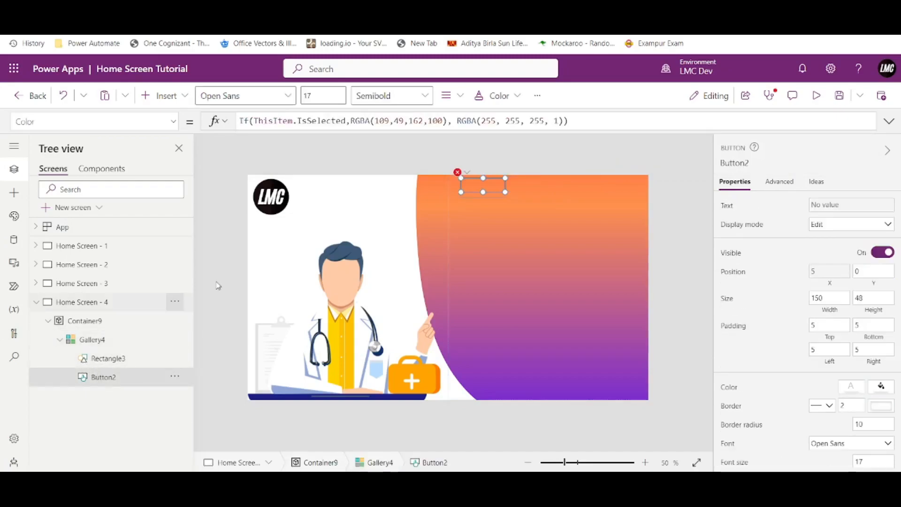
left_click(729, 207)
double_click(289, 120)
type("Name")
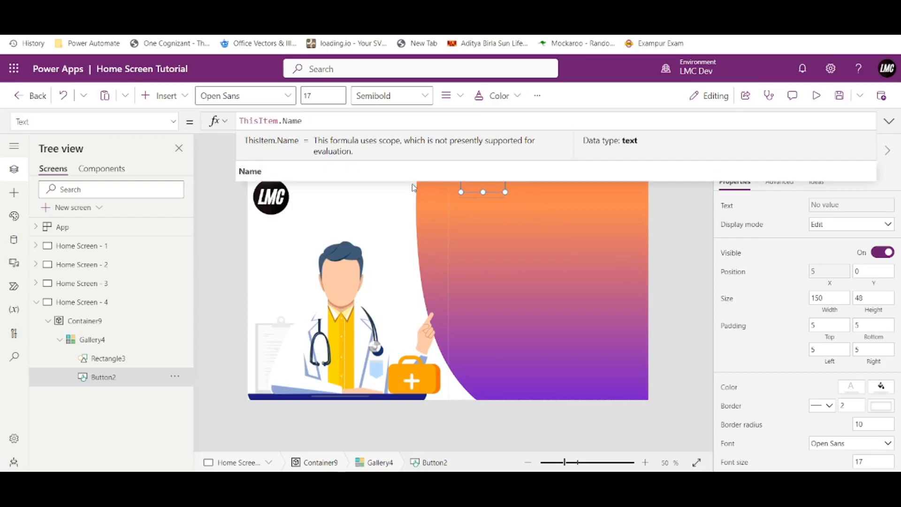
Run the App object's OnStart to load colNavBar into the navigation gallery
left_click(174, 228)
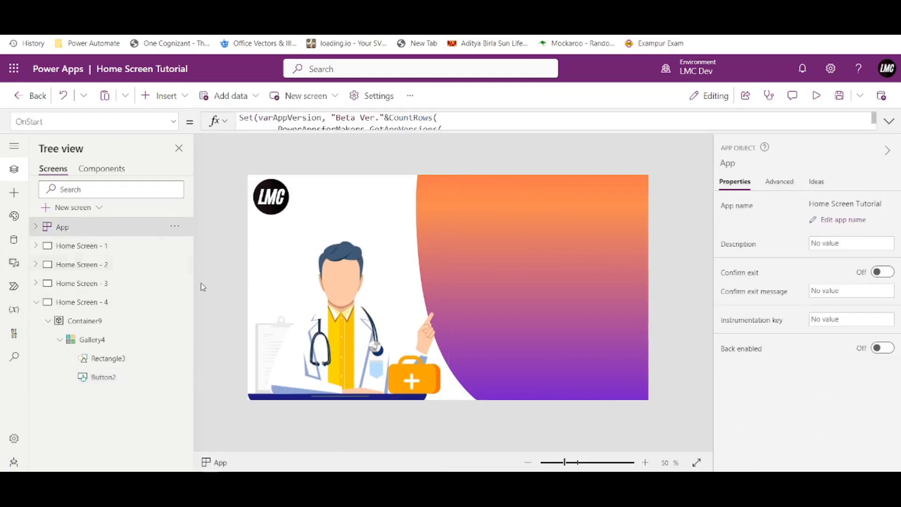
left_click(175, 227)
left_click(204, 315)
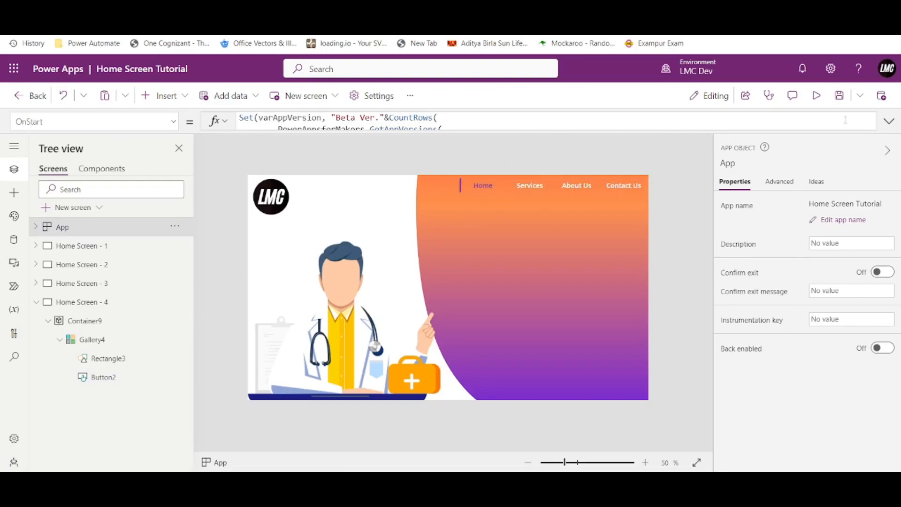
View the navigation gallery and Home Screen - 1 for comparison, ending back on Container9 of Home Screen - 4
left_click(476, 198)
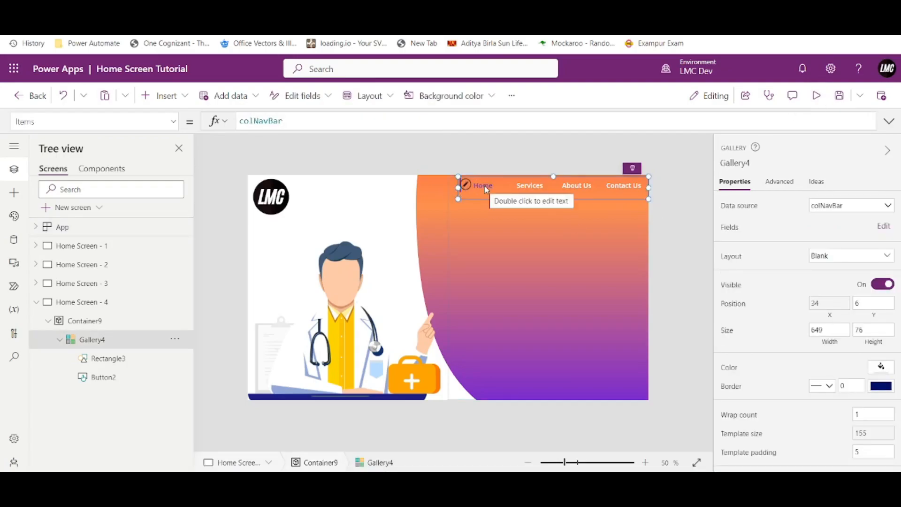
left_click(86, 262)
left_click(82, 246)
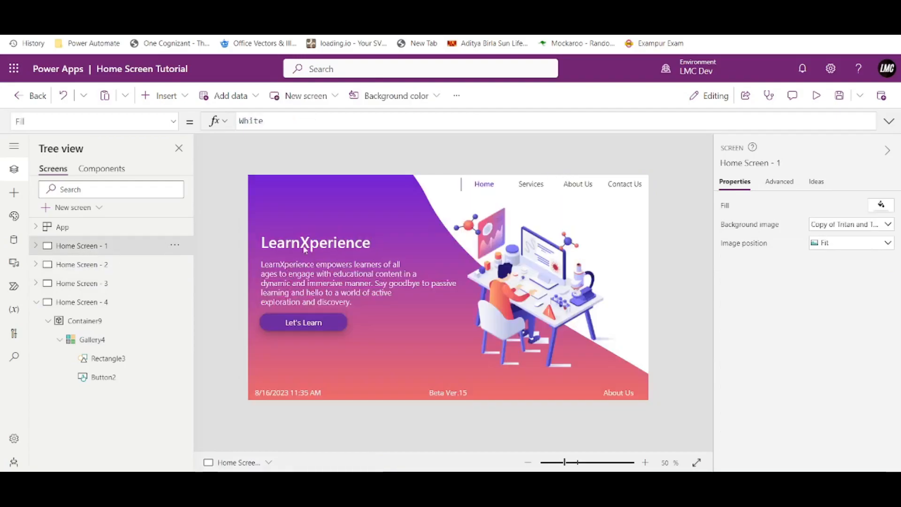
left_click(94, 321)
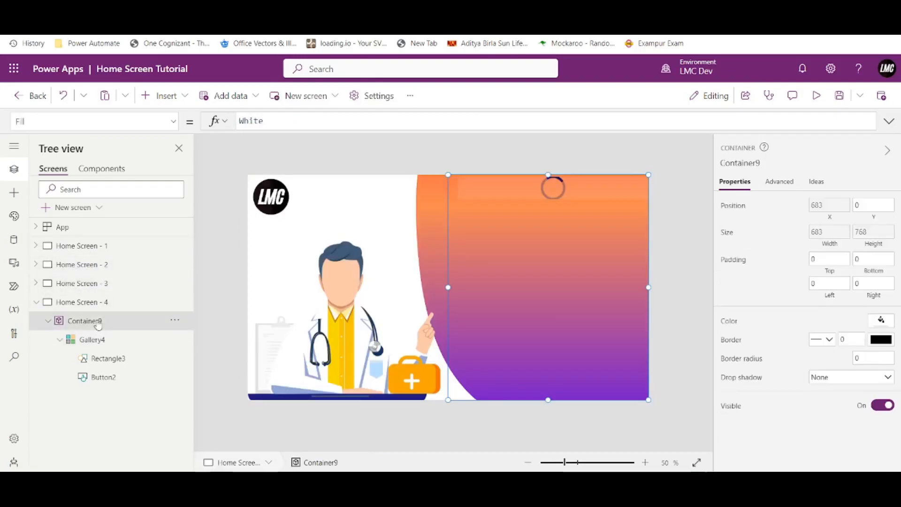
View Home Screen - 2 for comparison, then return to the container on Home Screen - 4
left_click(90, 264)
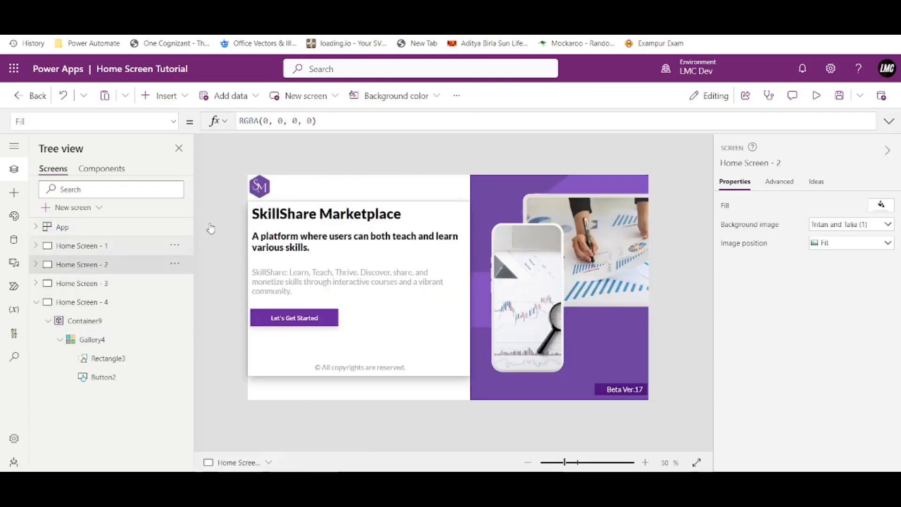
left_click(87, 309)
left_click(519, 202)
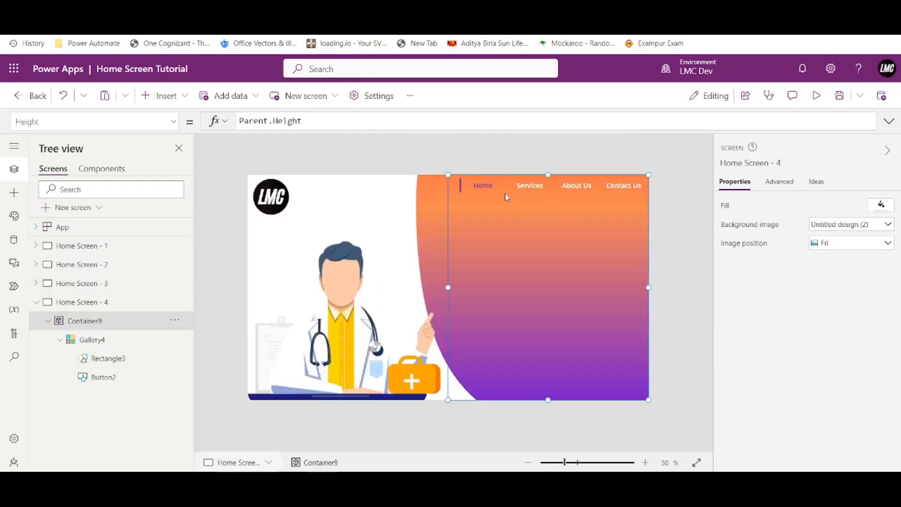
Open the OnSelect property of Button2 in the navigation gallery on Home Screen - 4
left_click(476, 189)
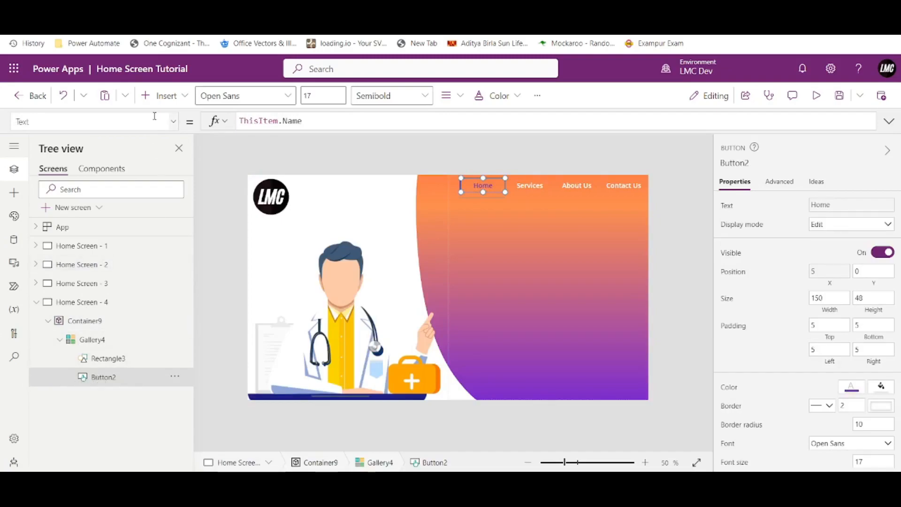
left_click(173, 122)
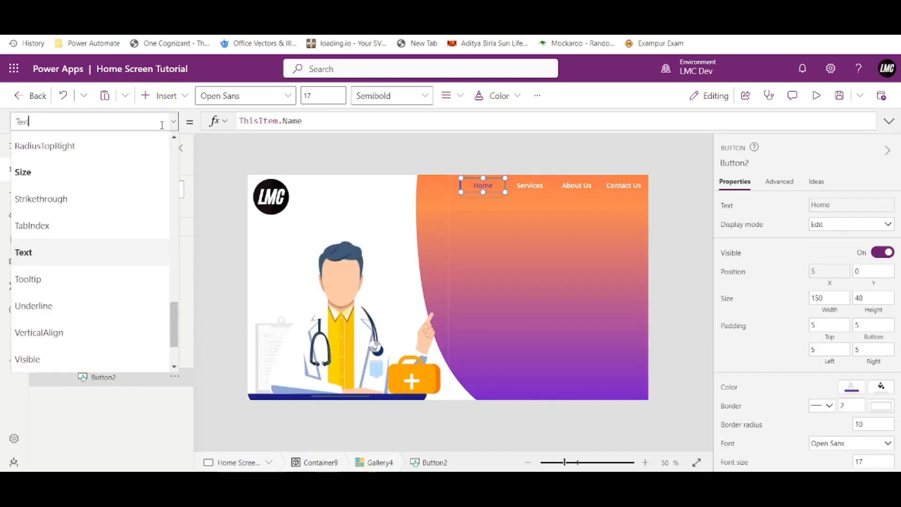
scroll(84, 215, "down", 2)
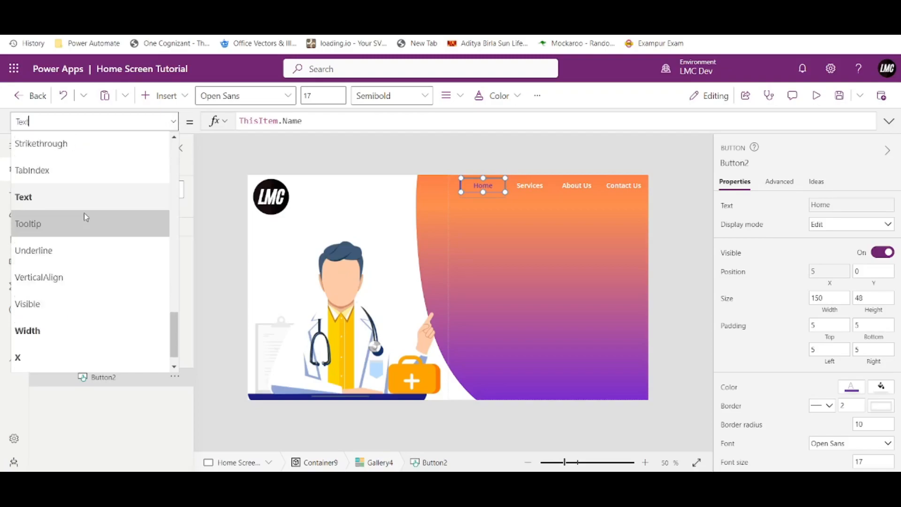
scroll(65, 248, "up", 5)
scroll(64, 248, "up", 6)
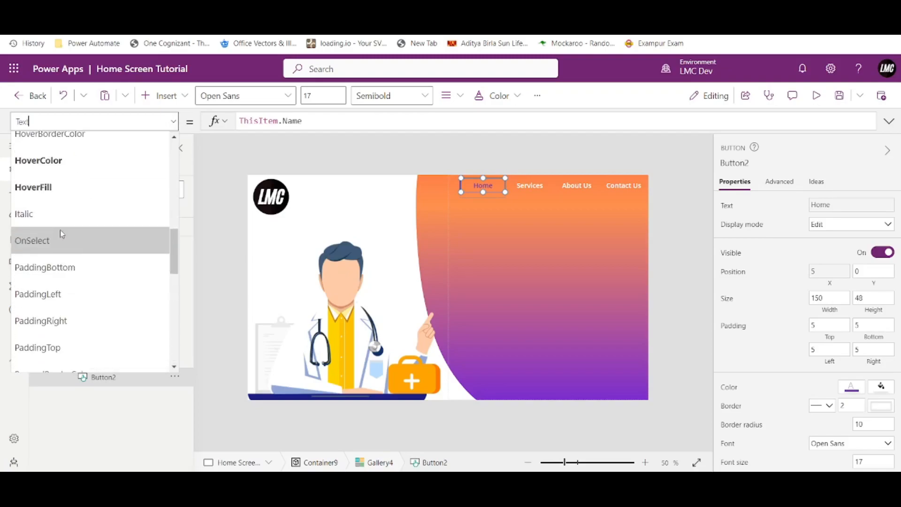
scroll(61, 225, "down", 5)
scroll(38, 240, "up", 2)
left_click(36, 242)
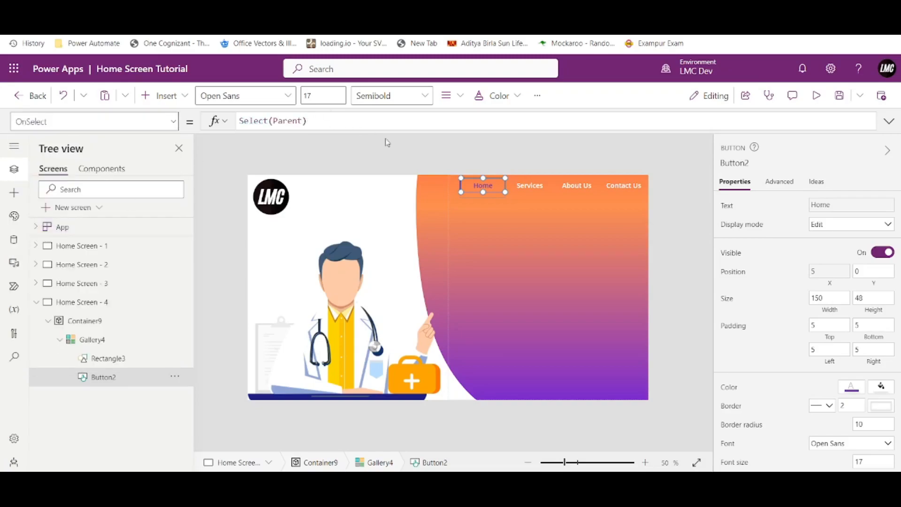
Try to set Button2's OnSelect formula to Navigate(ThisItem.Screen) in place of Select(Parent)
left_click_drag(324, 122, 203, 135)
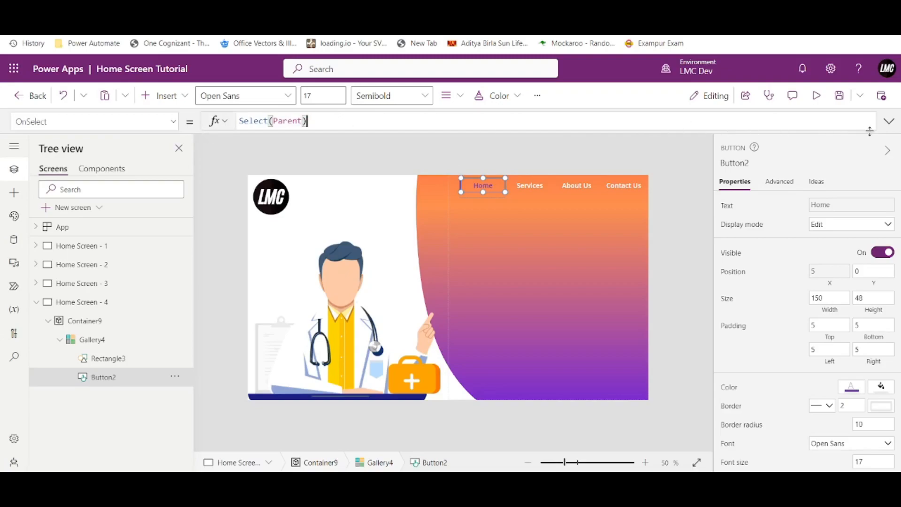
left_click(888, 121)
left_click_drag(308, 121, 188, 150)
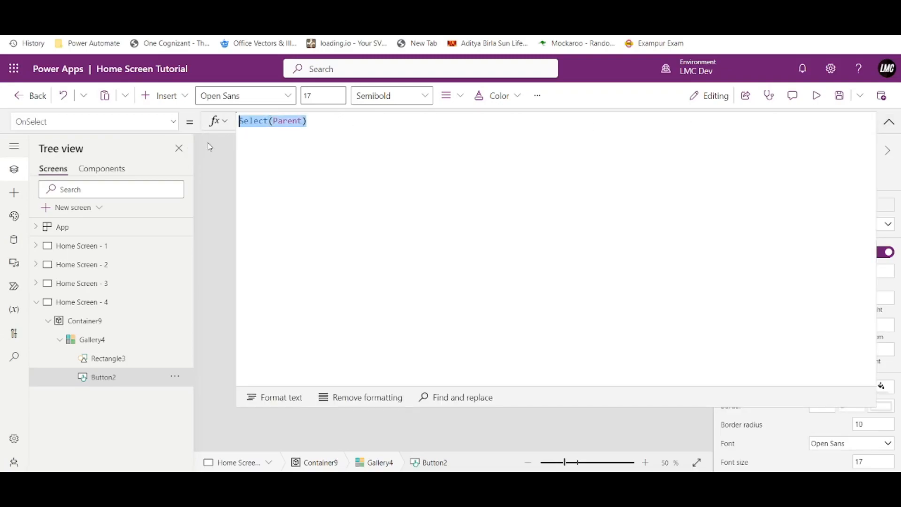
type("Navigate")
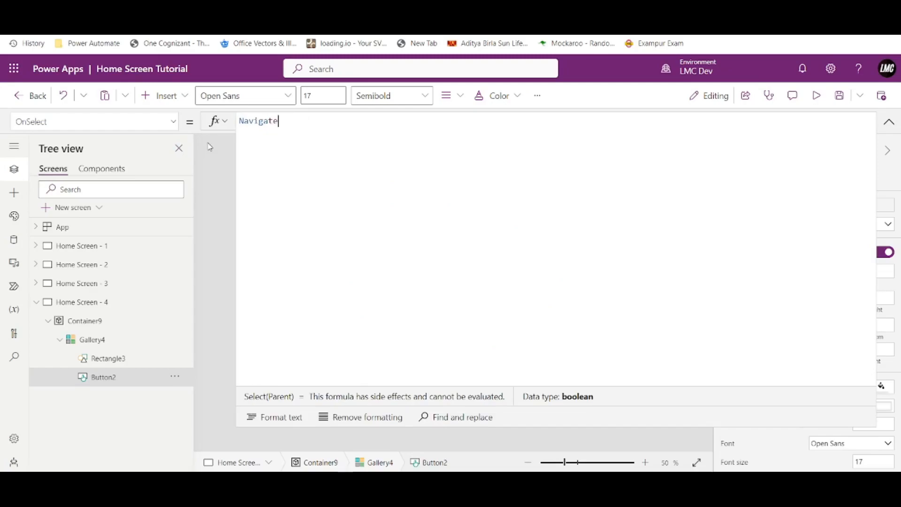
type("(")
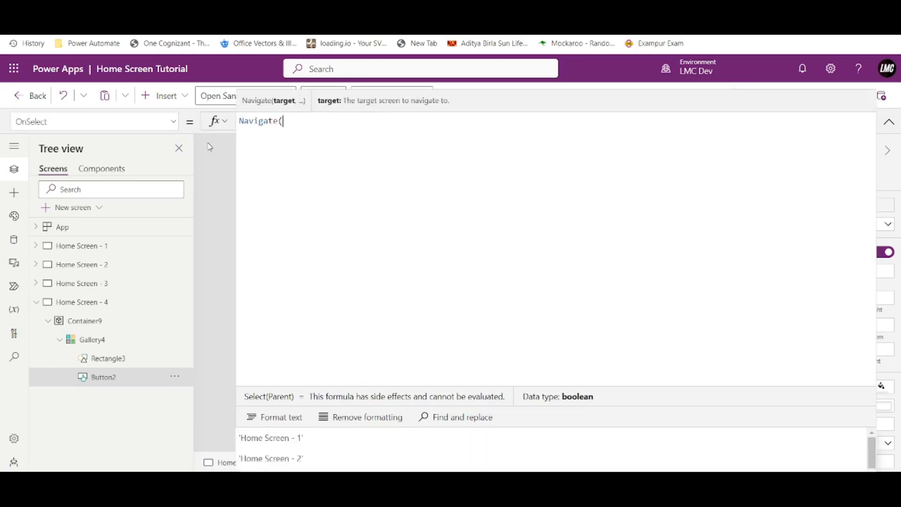
type("This")
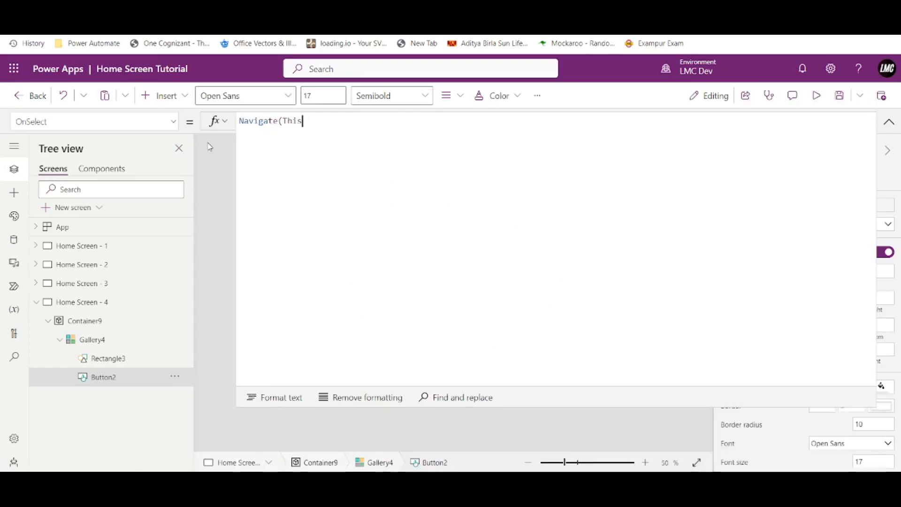
type("It")
key("Down")
key("Down")
key("Tab")
type(")")
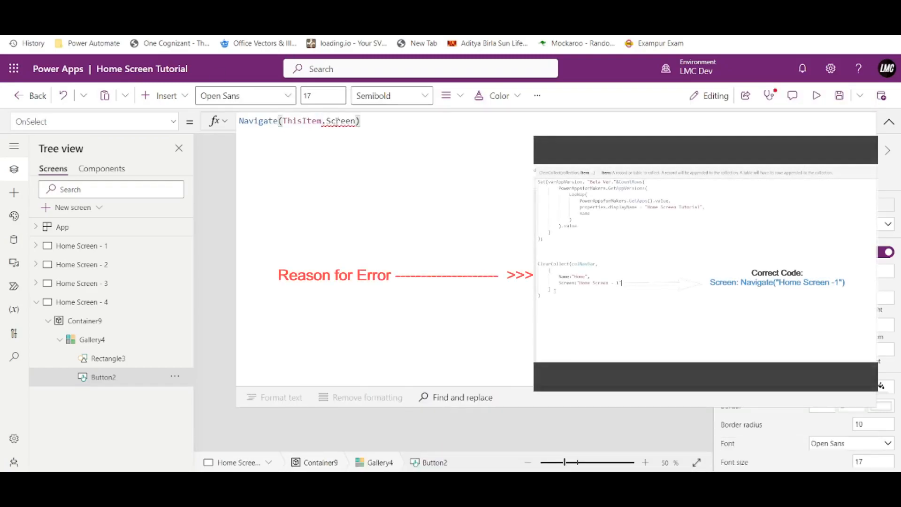
mouse_move(339, 122)
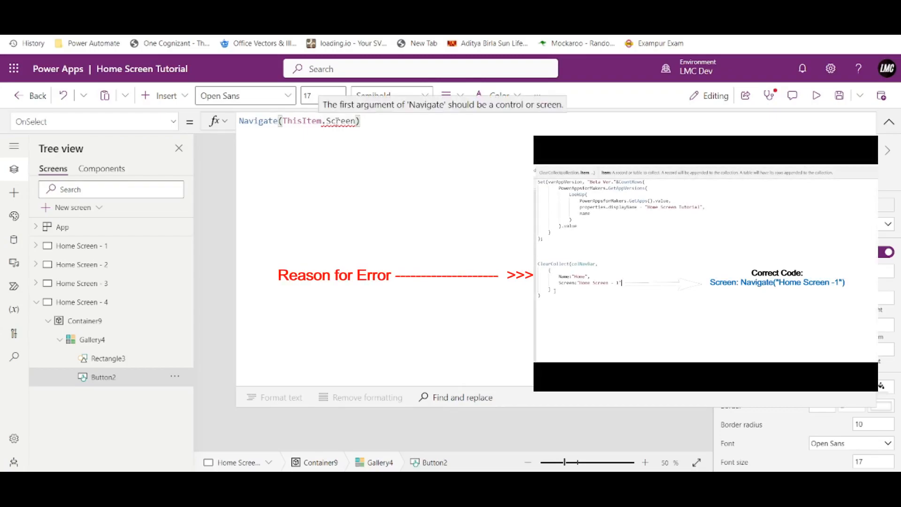
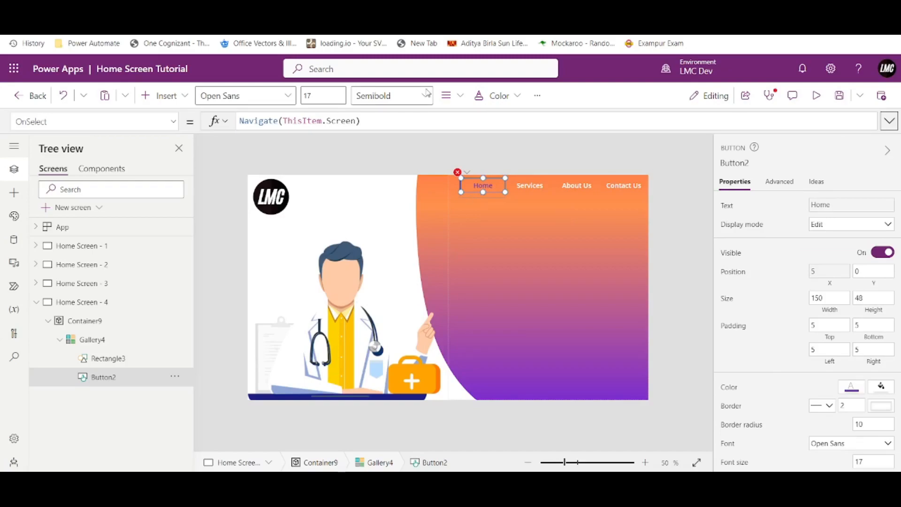
Replace Button2's whole OnSelect formula with the start of a Switch function that evaluates ThisItem.Name
left_click(888, 121)
key("ctrl+a")
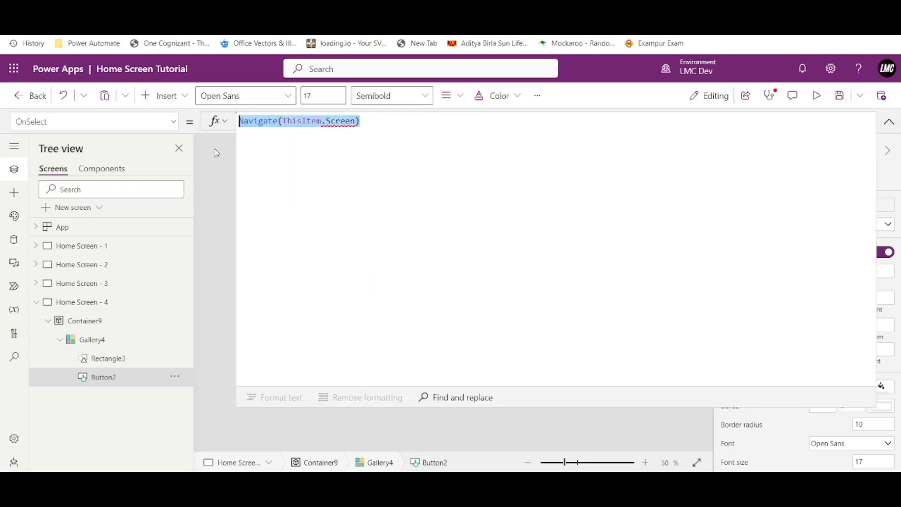
key("BackSpace")
type("Swit")
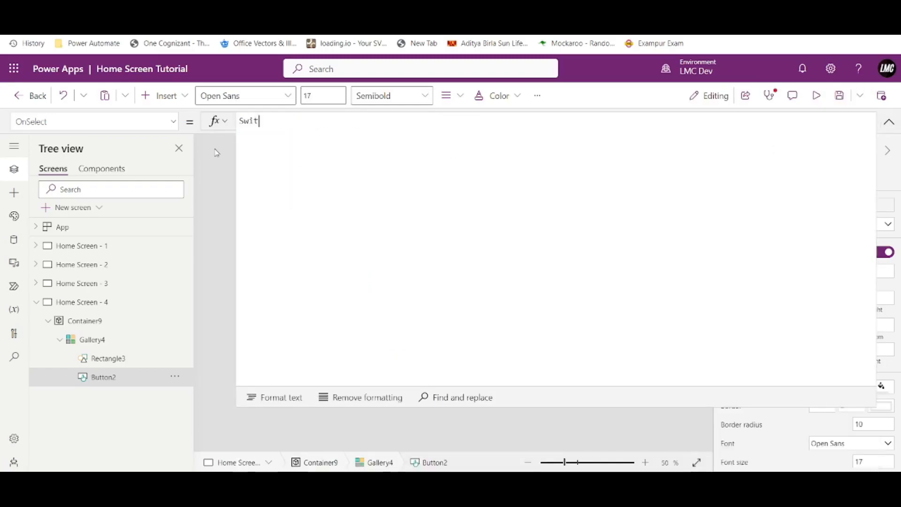
type("ch(")
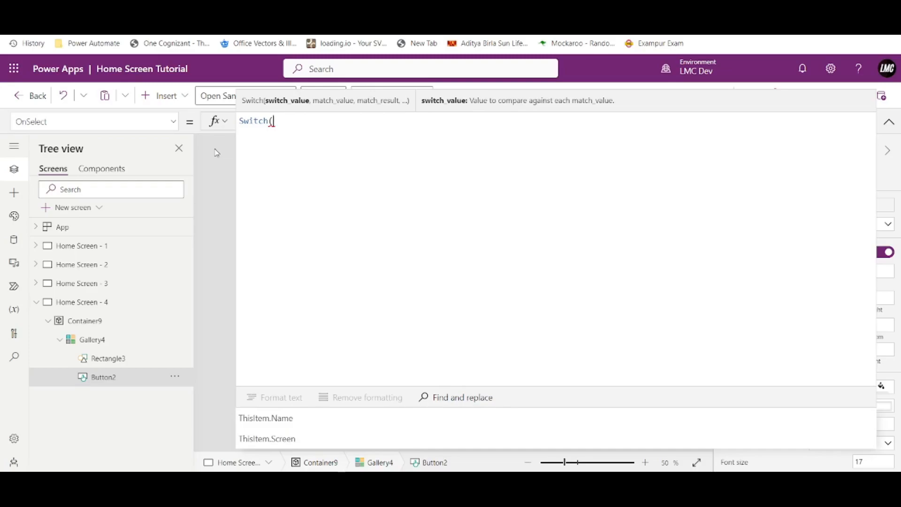
type("This")
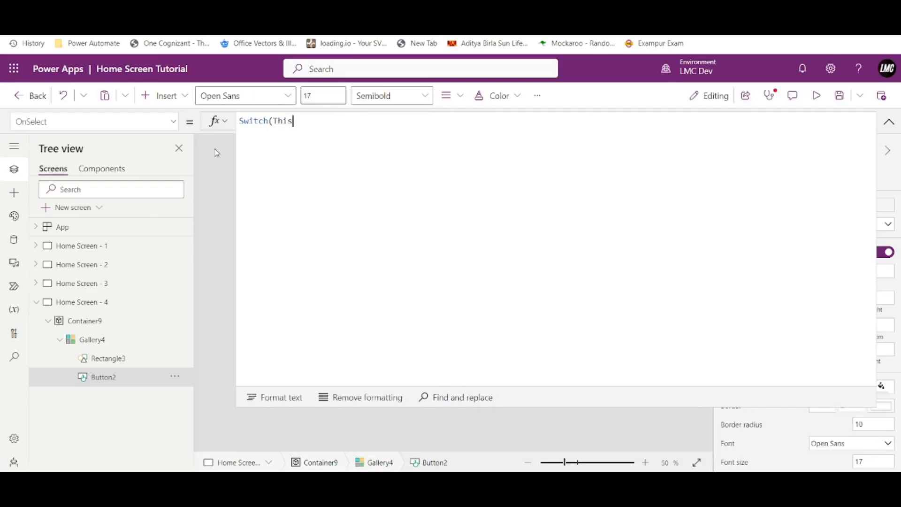
key("Tab")
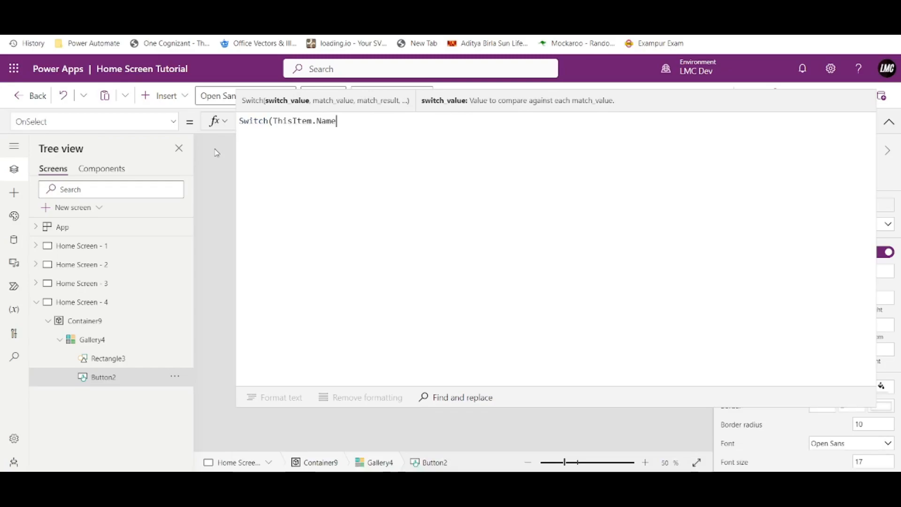
type(",")
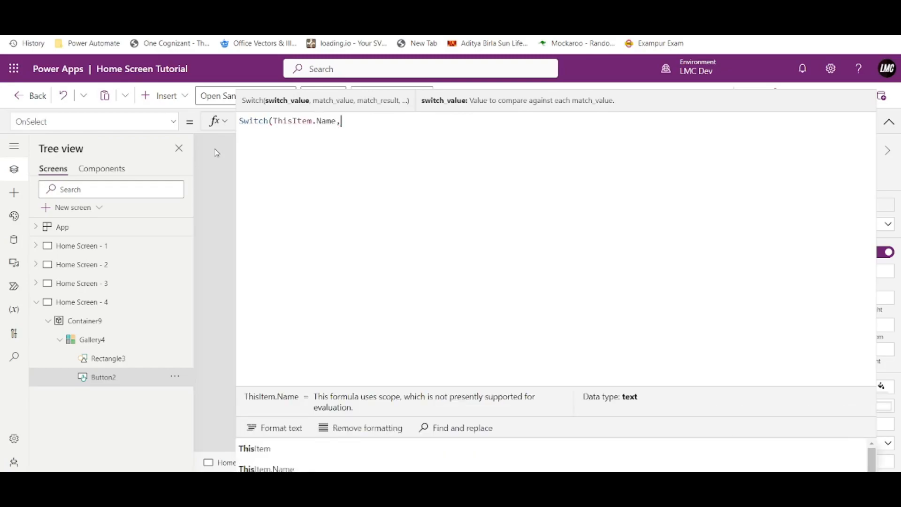
Add a "Home" case to the Switch formula that runs Navigate('Home Screen - 1')
type("\"Home")
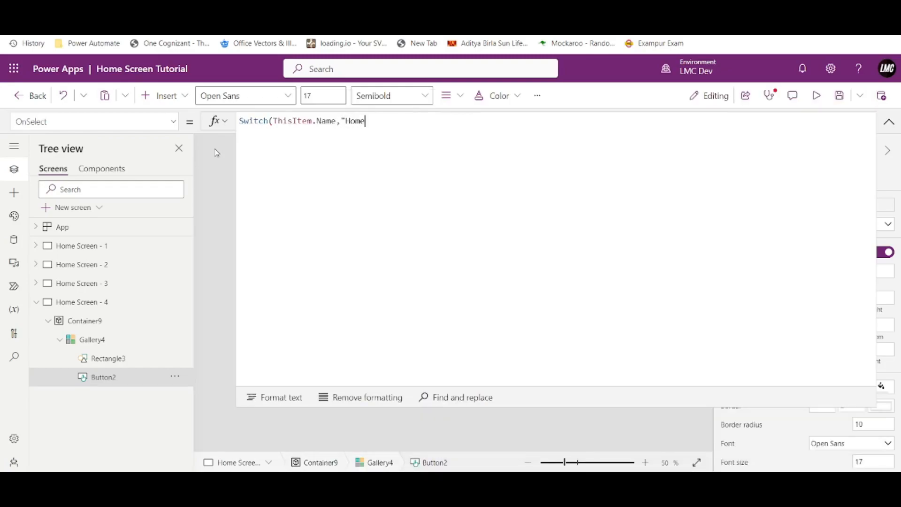
type("\",Navigate(")
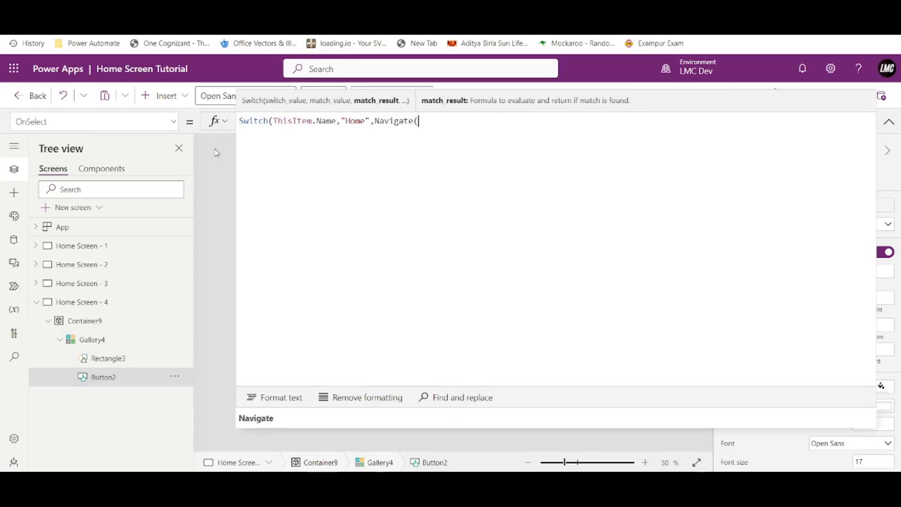
type("HashTags(")
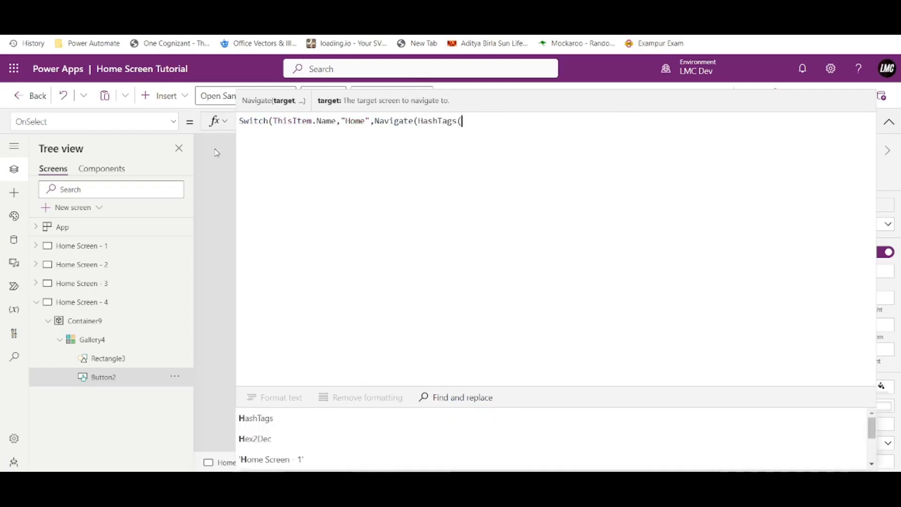
key("BackSpace")
key("BackSpace")
key("BackSpace")
key("BackSpace")
key("BackSpace")
key("BackSpace")
key("BackSpace")
key("BackSpace")
key("BackSpace")
type("Home")
key("Tab")
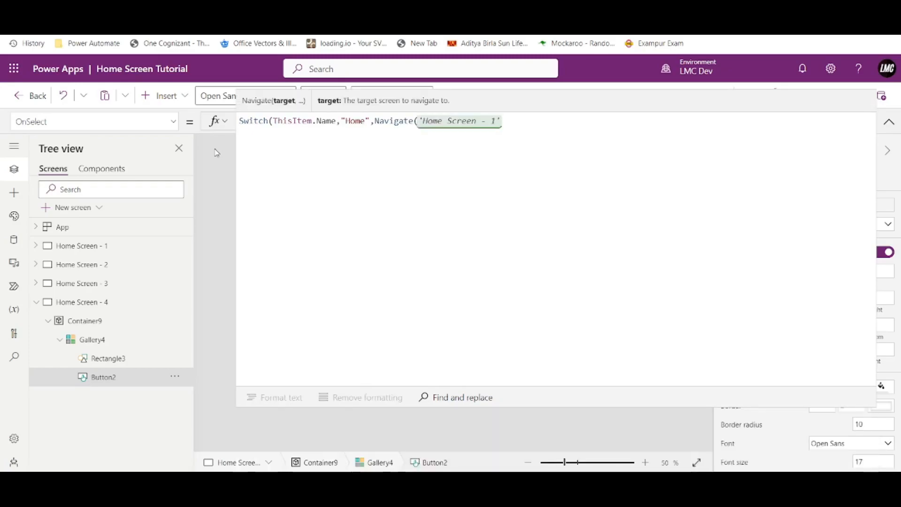
type(")")
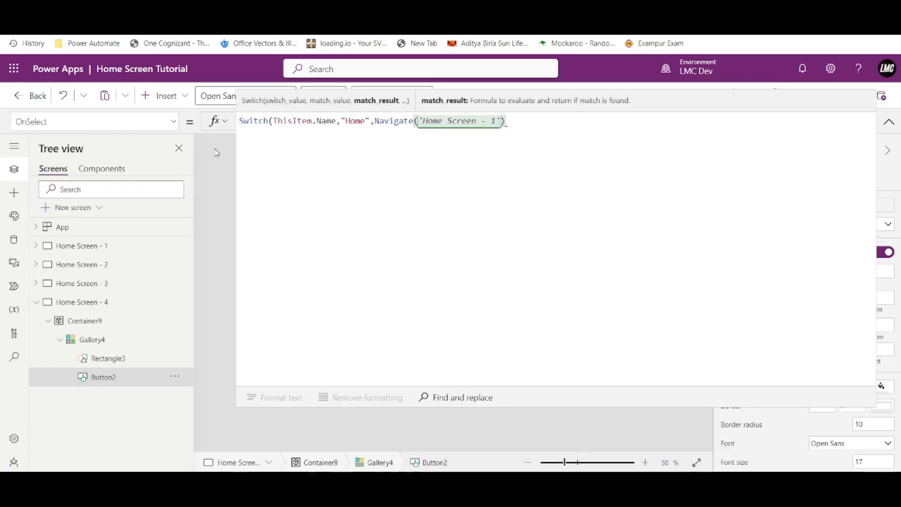
Add a "Services" case that runs Navigate('Home Screen - 2'), close the Switch formula and collapse the formula editor
type(",\"A")
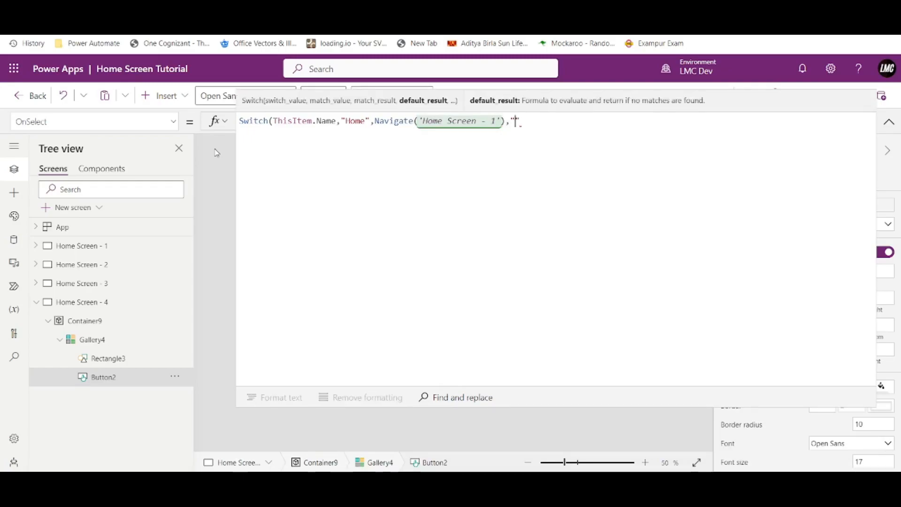
type("bout Us")
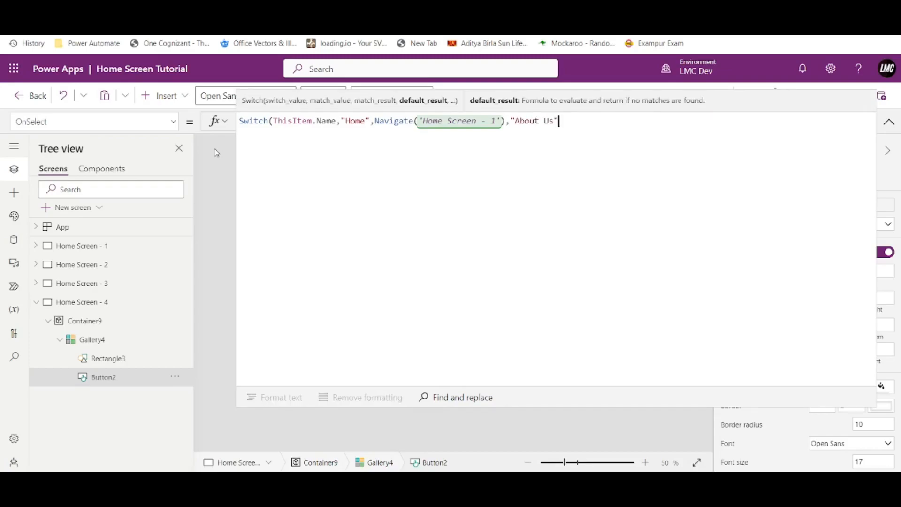
key("BackSpace")
key("BackSpace")
key("BackSpace")
key("BackSpace")
key("BackSpace")
key("BackSpace")
key("BackSpace")
key("BackSpace")
key("BackSpace")
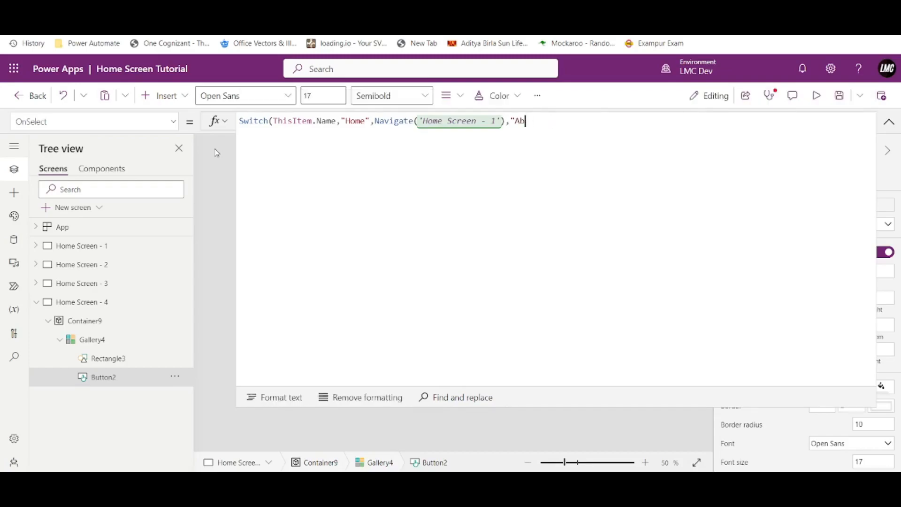
type("Services\",Navigate(H")
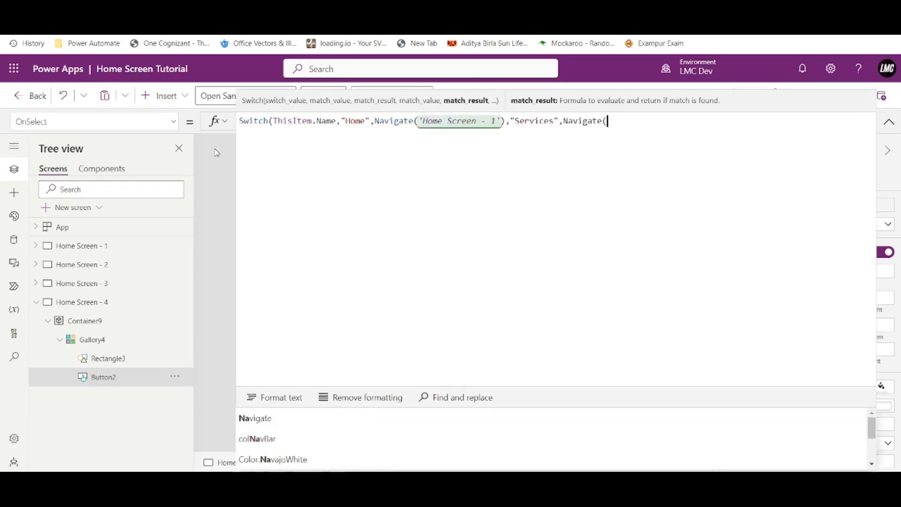
key("Down")
key("Down")
key("Down")
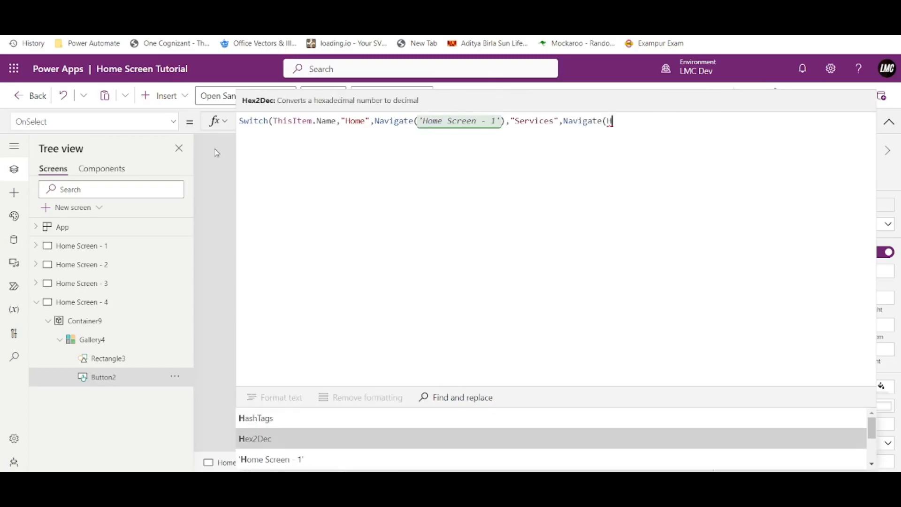
key("Tab")
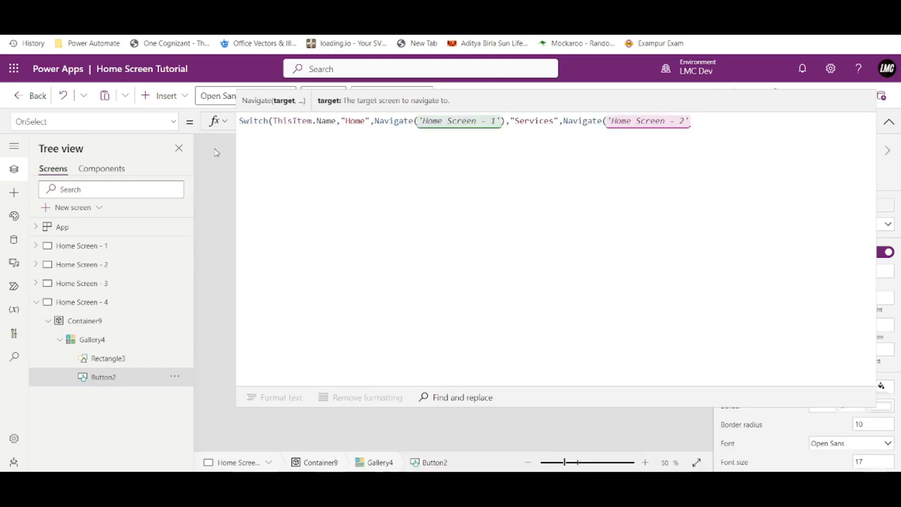
type("))")
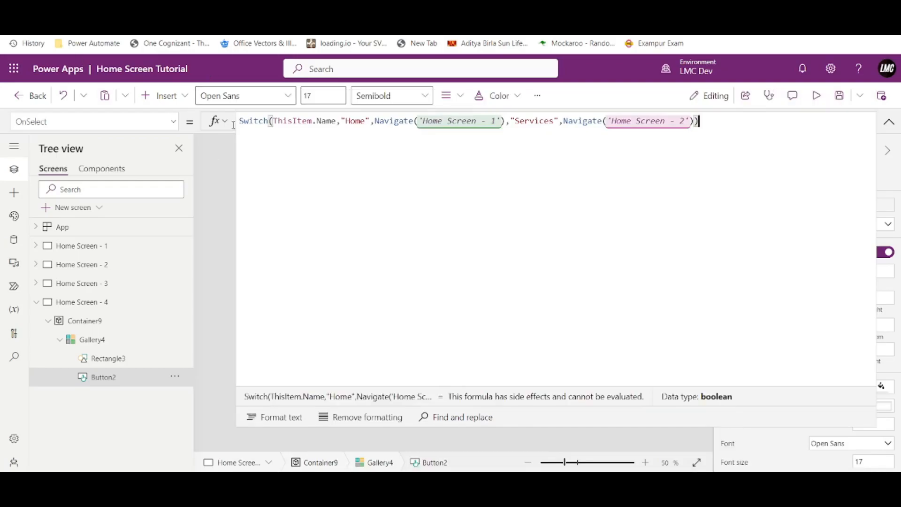
left_click(888, 122)
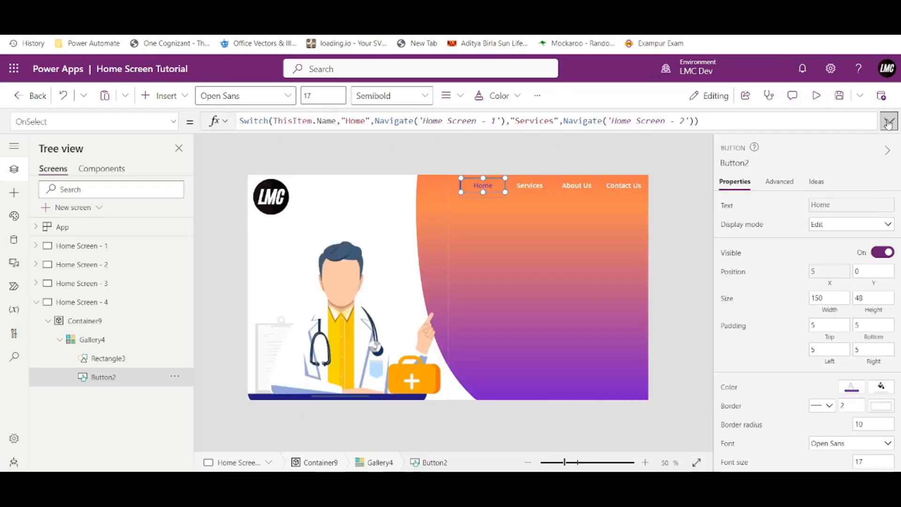
Preview the app to test the Home and Services navigation buttons, returning to Home Screen - 4 after each test
left_click(814, 98)
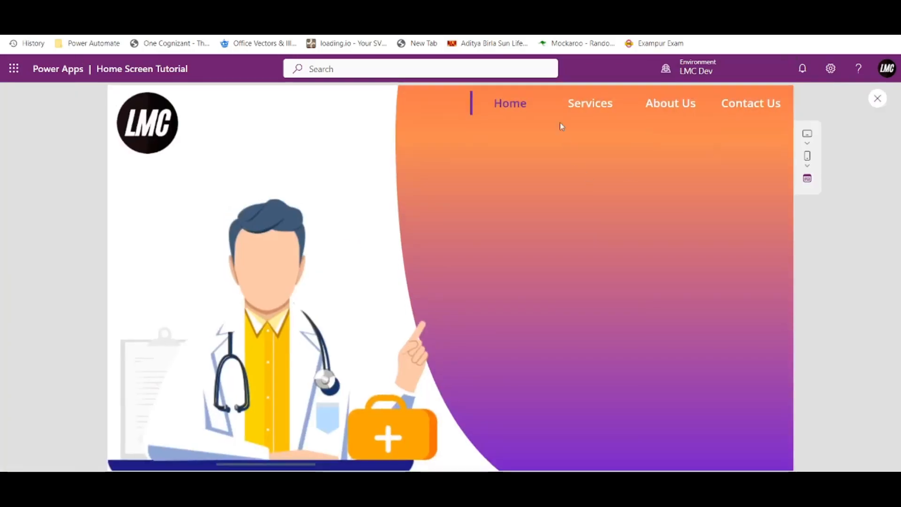
left_click(518, 104)
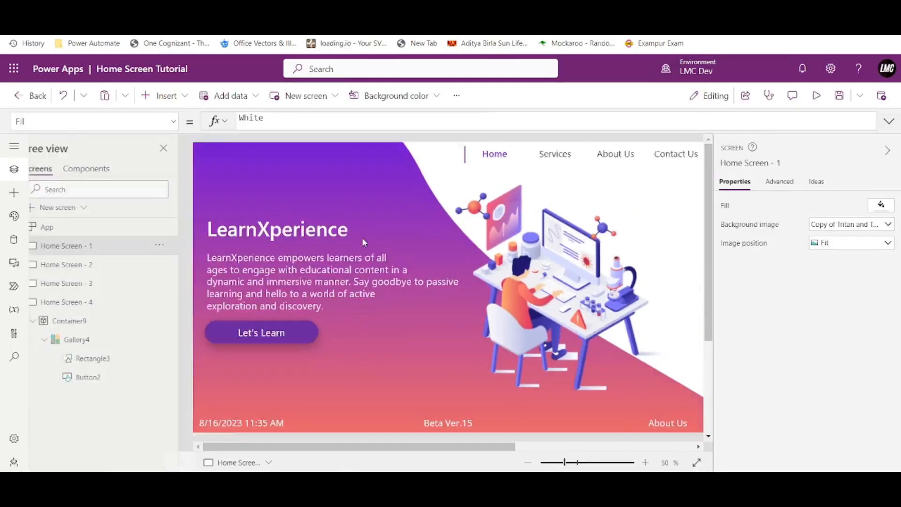
left_click(877, 98)
left_click(59, 303)
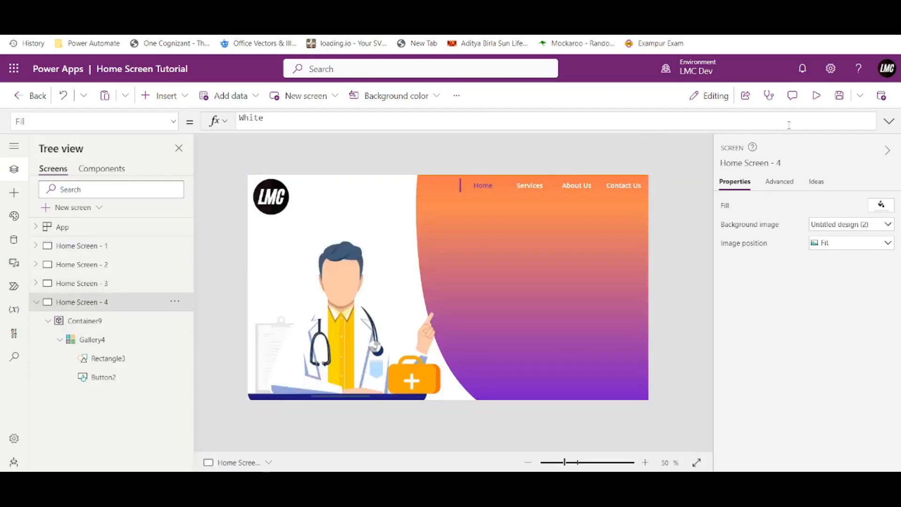
left_click(816, 96)
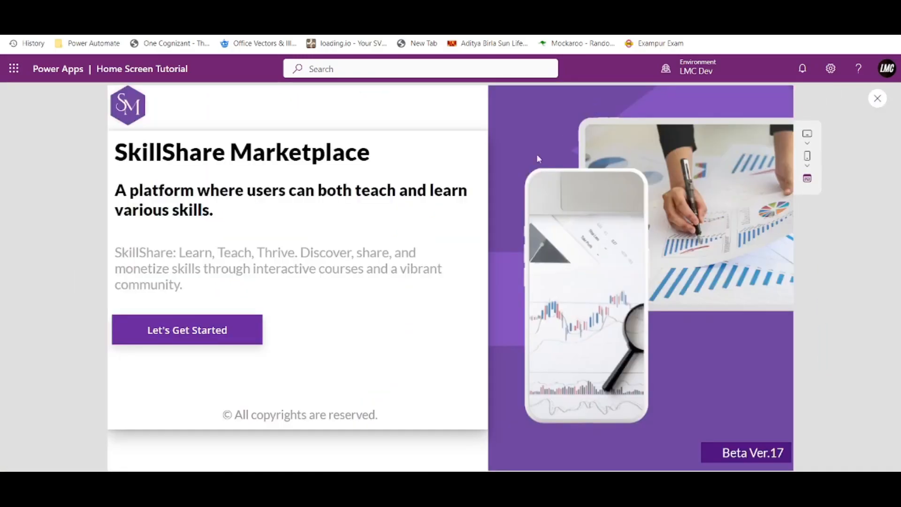
left_click(876, 98)
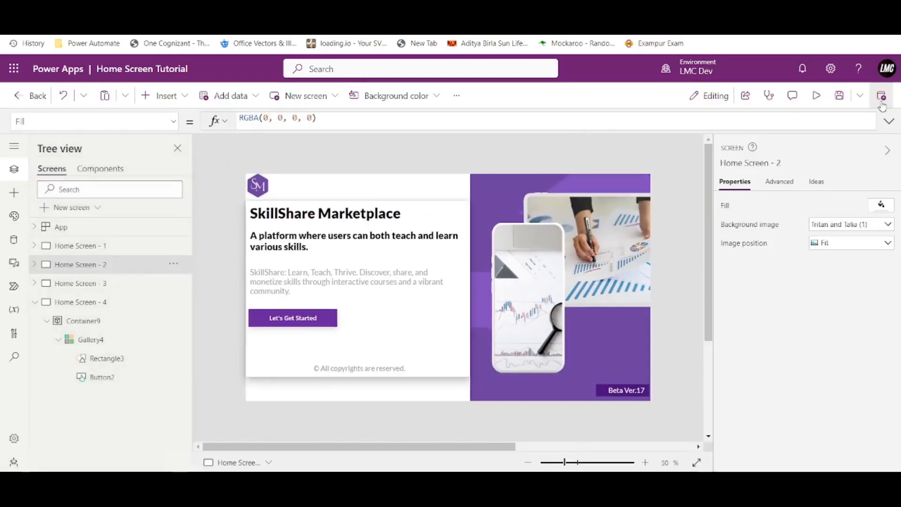
left_click(77, 303)
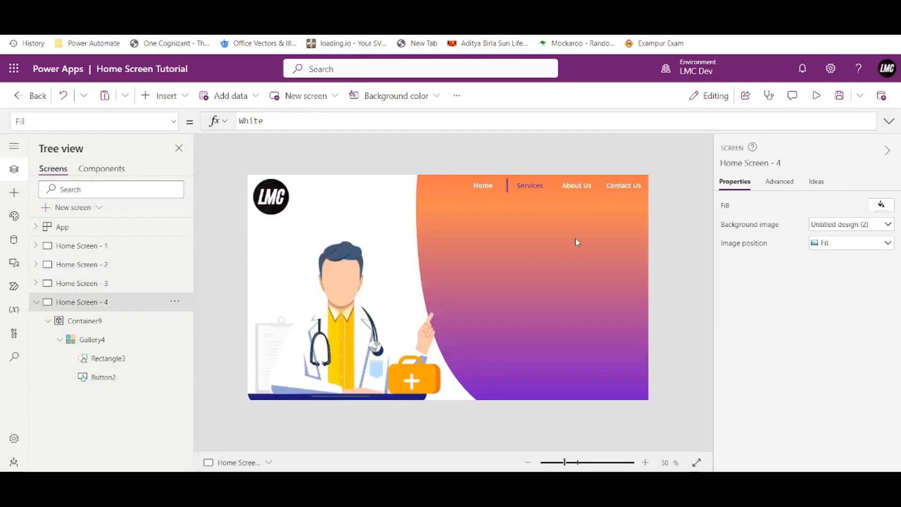
Expand Button2's OnSelect formula and put the "Home" value and its Navigate call on separate lines
left_click(577, 188)
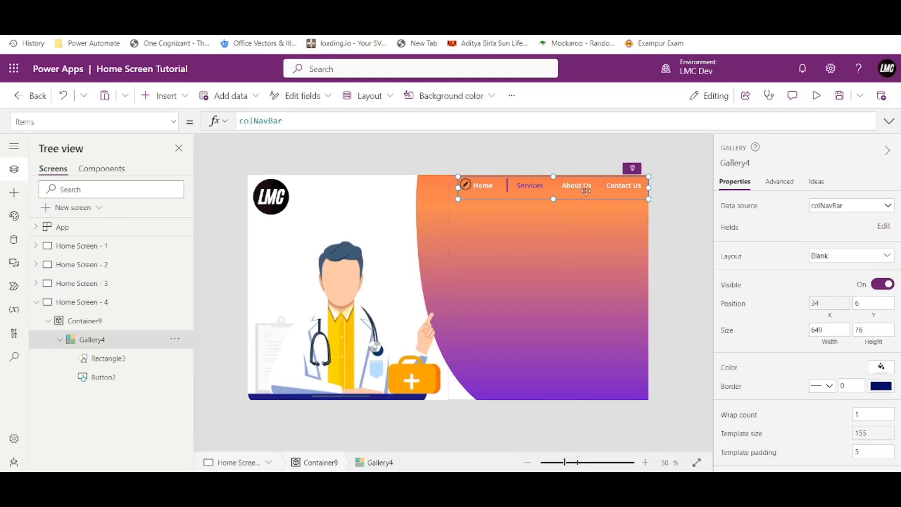
left_click(488, 186)
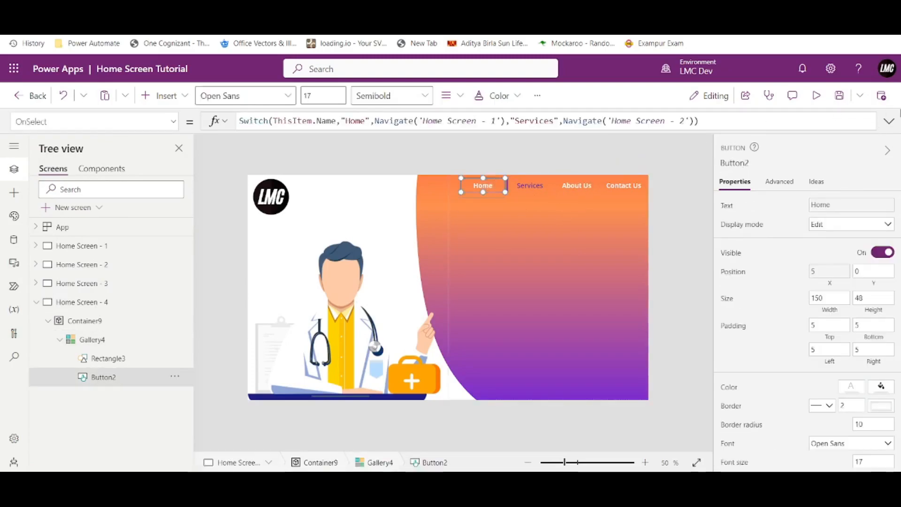
left_click(888, 121)
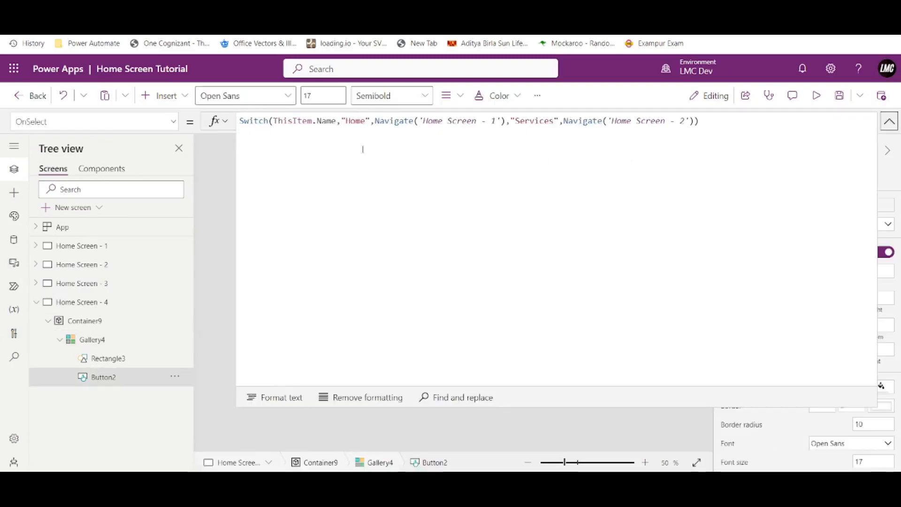
left_click(341, 119)
key("shift+Return")
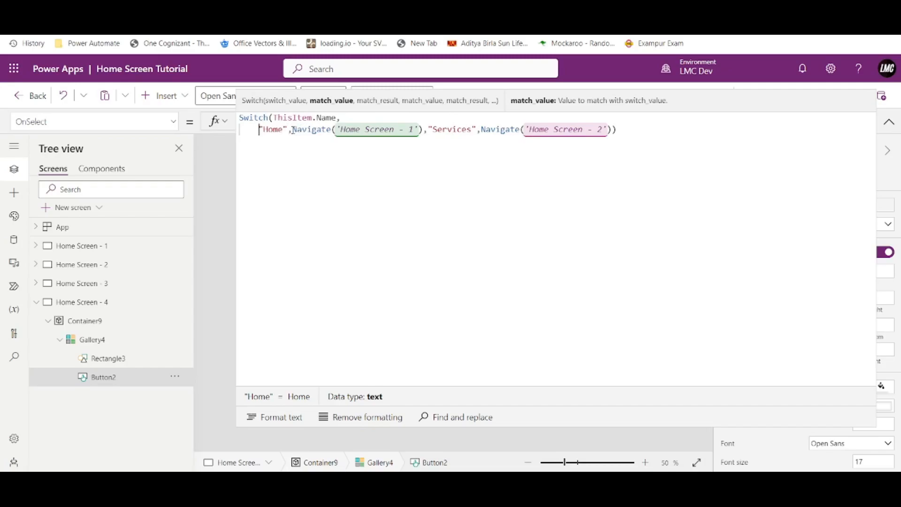
left_click(292, 129)
key("shift+Return")
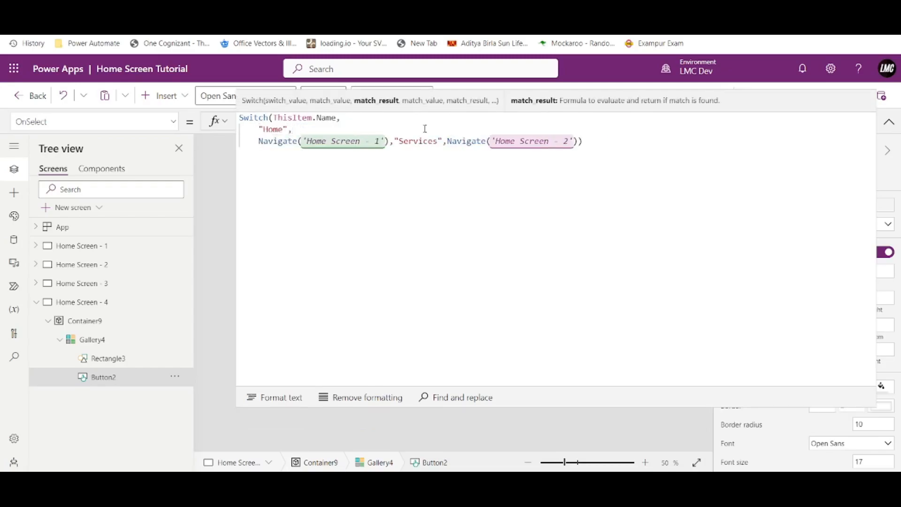
Put the "Services" value, its Navigate call and the closing parenthesis of the Switch formula on separate lines
left_click(395, 141)
key("shift+Return")
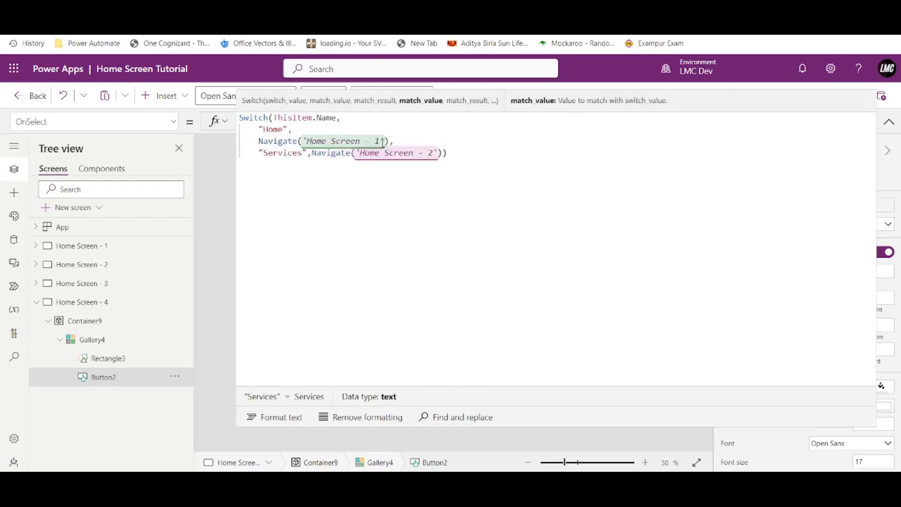
left_click(312, 153)
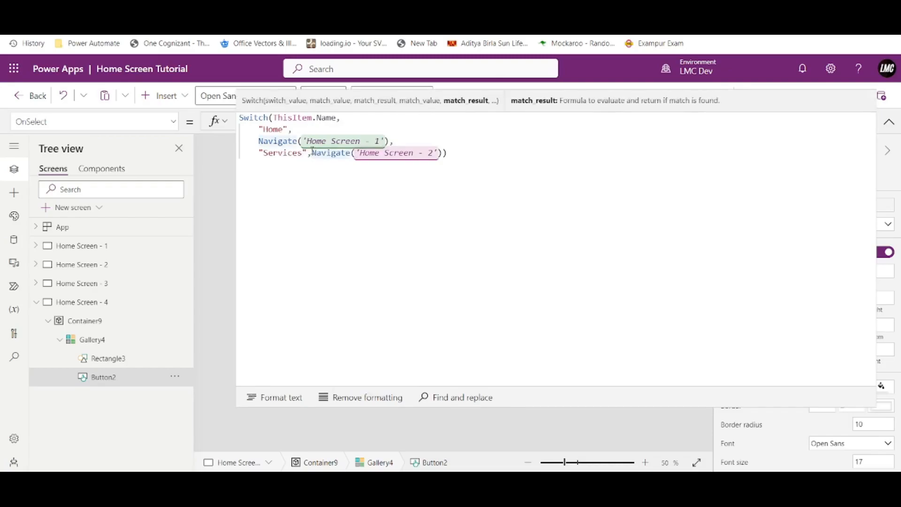
key("shift+Return")
left_click(391, 165)
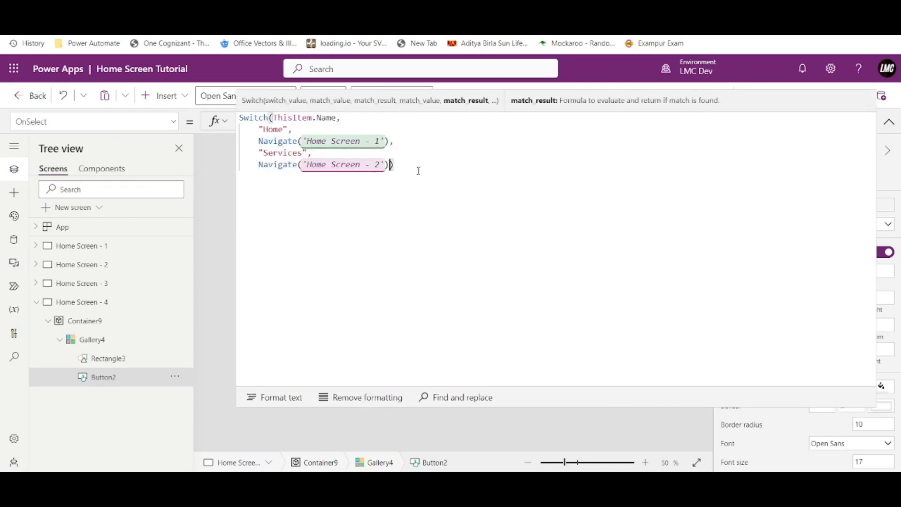
key("shift+Return")
left_click_drag(304, 140, 384, 141)
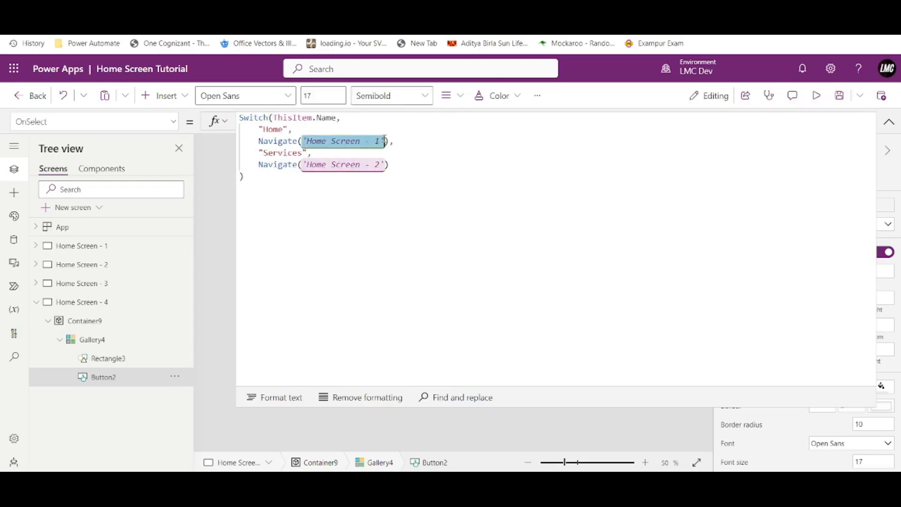
left_click(418, 175)
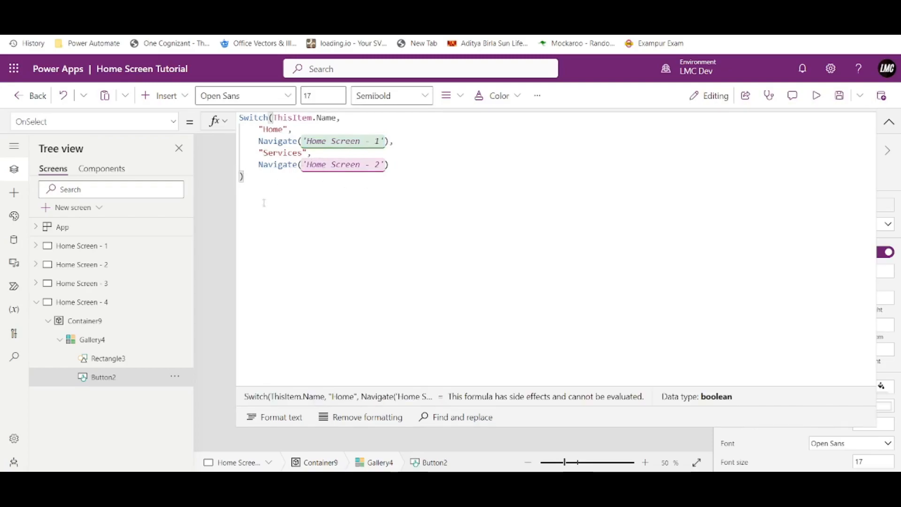
Add a comma after the "Services" case and duplicate the "Home" and "Services" cases below it in the Switch formula
left_click(418, 161)
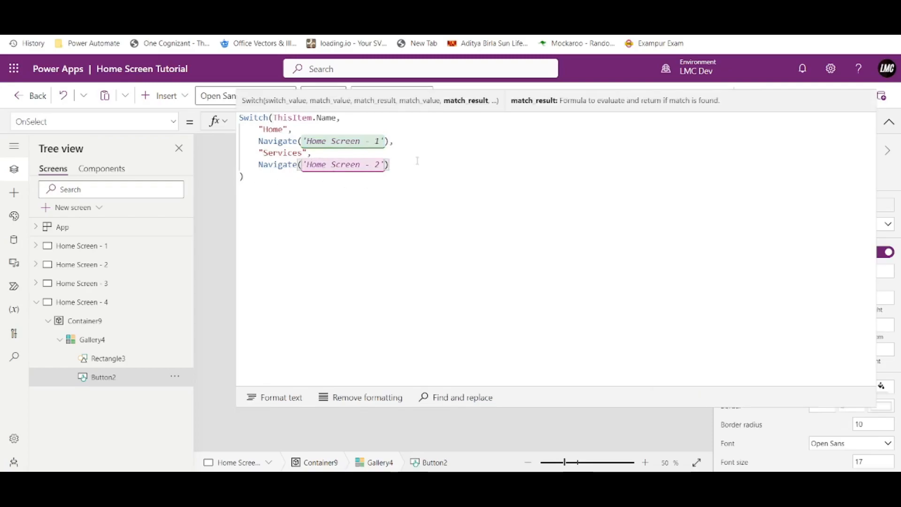
type(",")
key("Return")
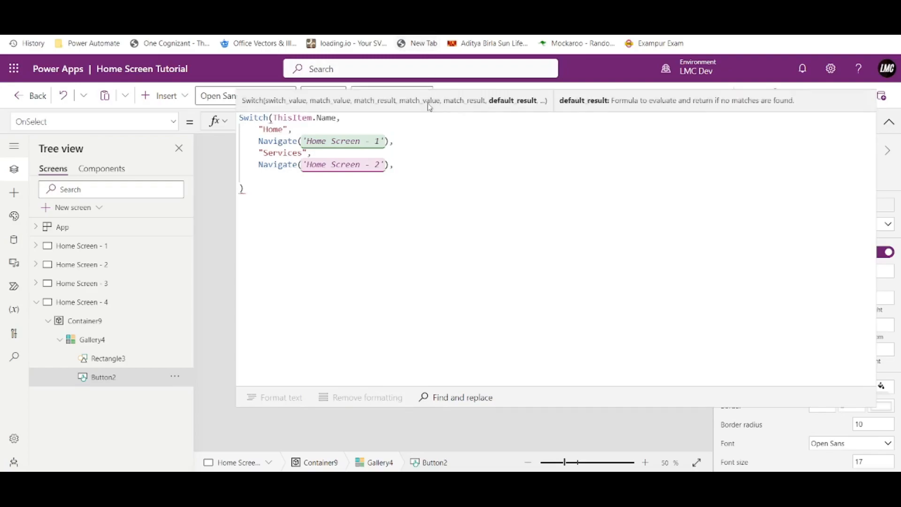
left_click_drag(390, 165, 257, 129)
key("ctrl+c")
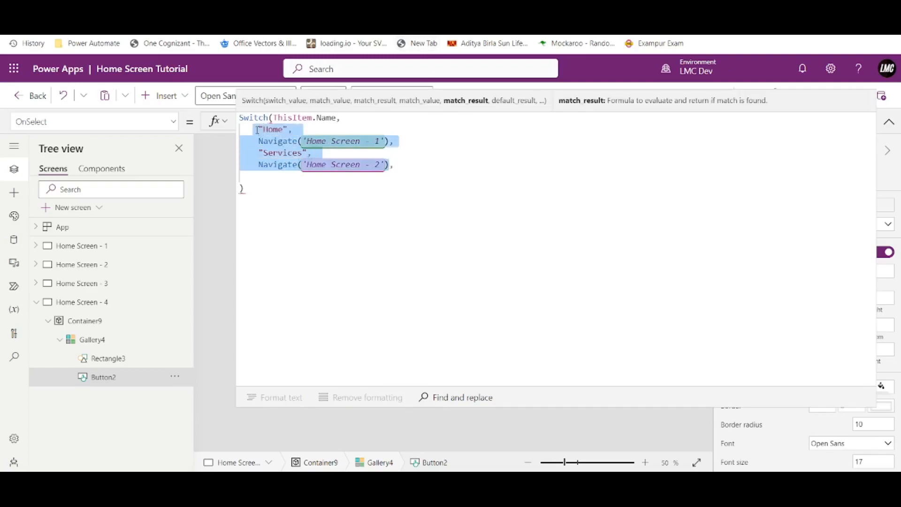
left_click(416, 167)
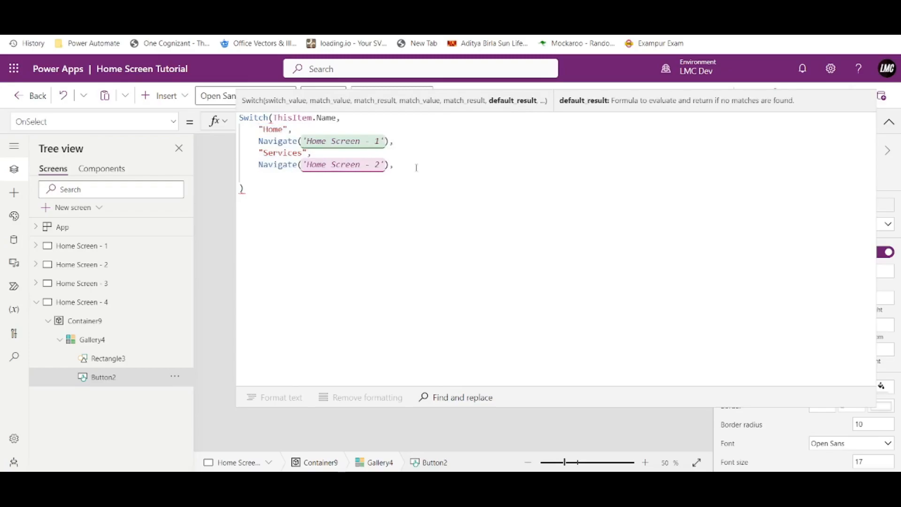
key("ctrl+v")
Change the match values of the two duplicated cases to "About Us" and "Contact Us"
double_click(273, 176)
type("About ")
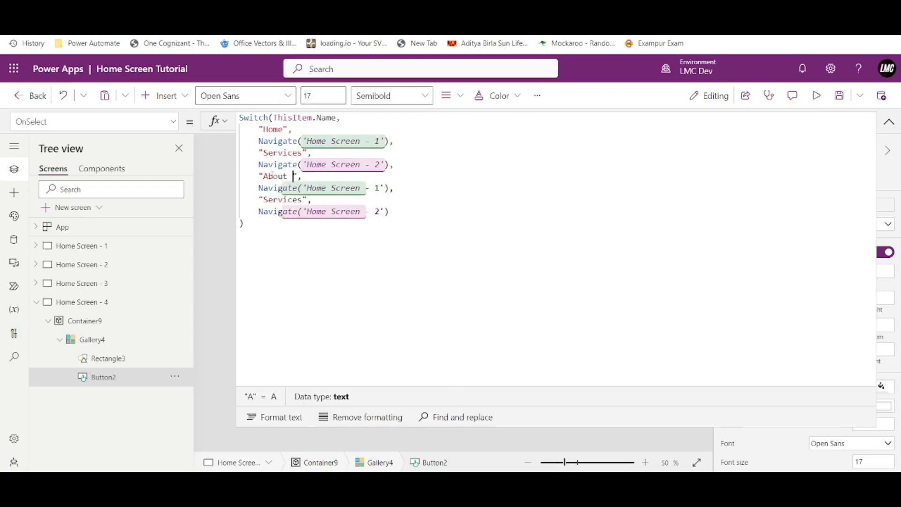
type("Us")
double_click(280, 200)
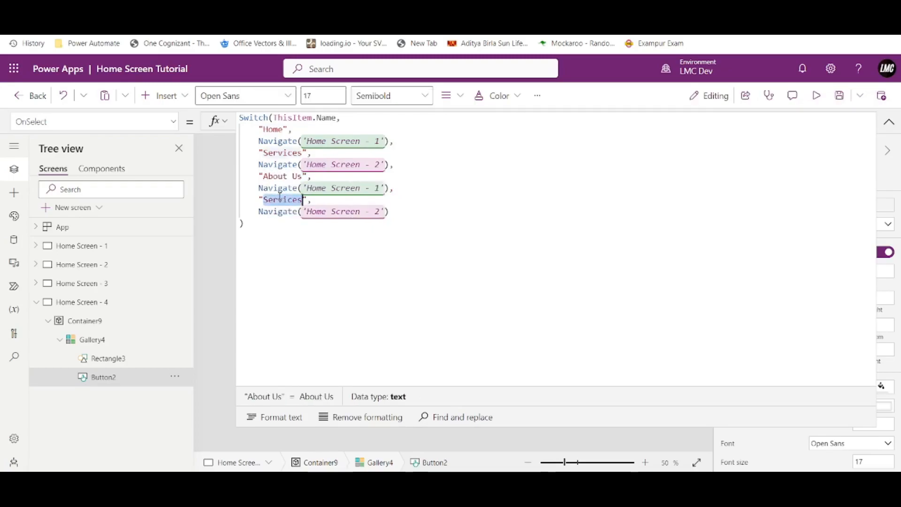
type("Contact Us")
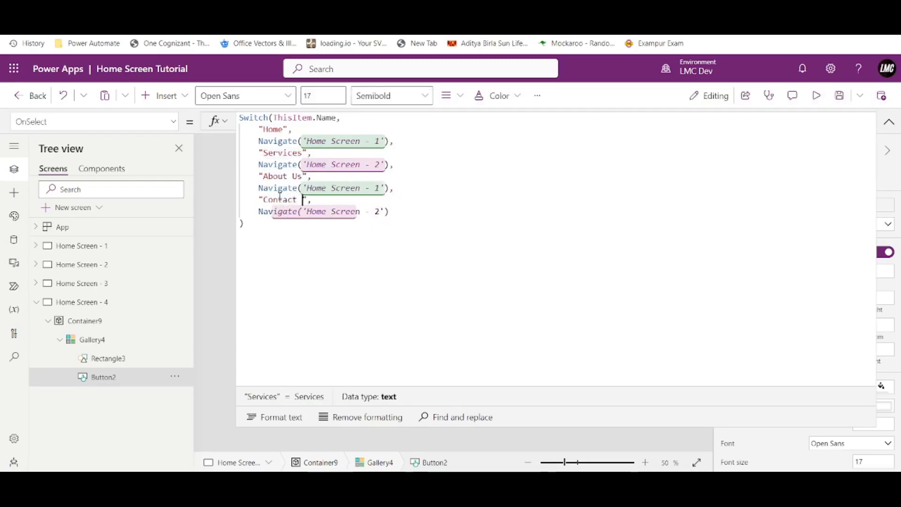
Set the "About Us" case to navigate to 'Home Screen - 3' and "Contact Us" to 'Home Screen - 4', and collapse the formula editor
double_click(380, 188)
type("3")
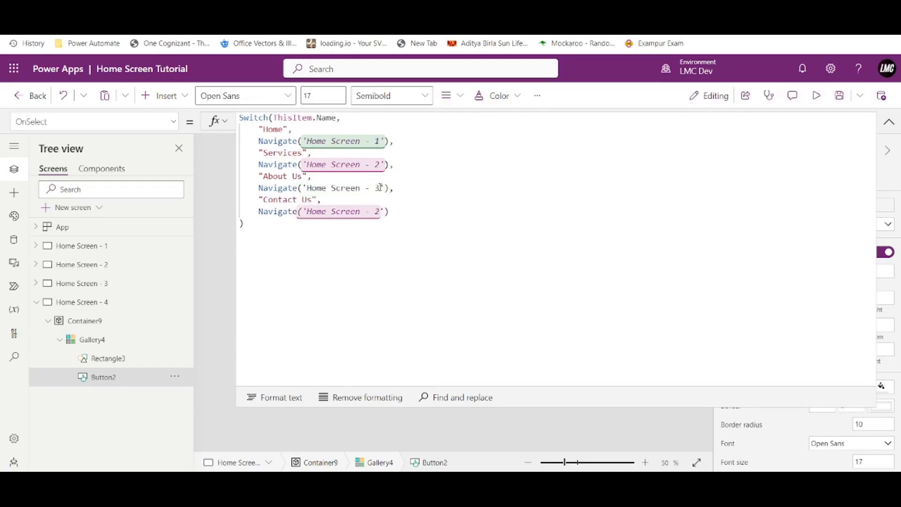
double_click(379, 211)
type("4")
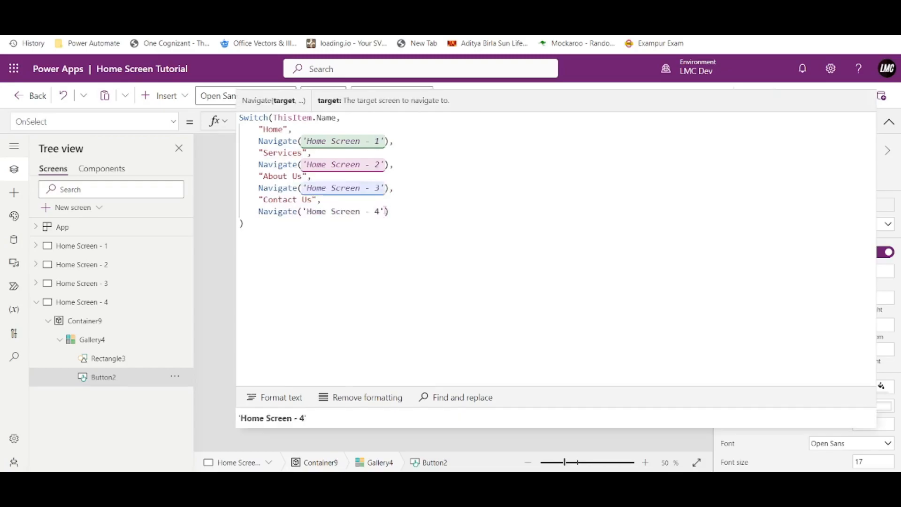
left_click(889, 122)
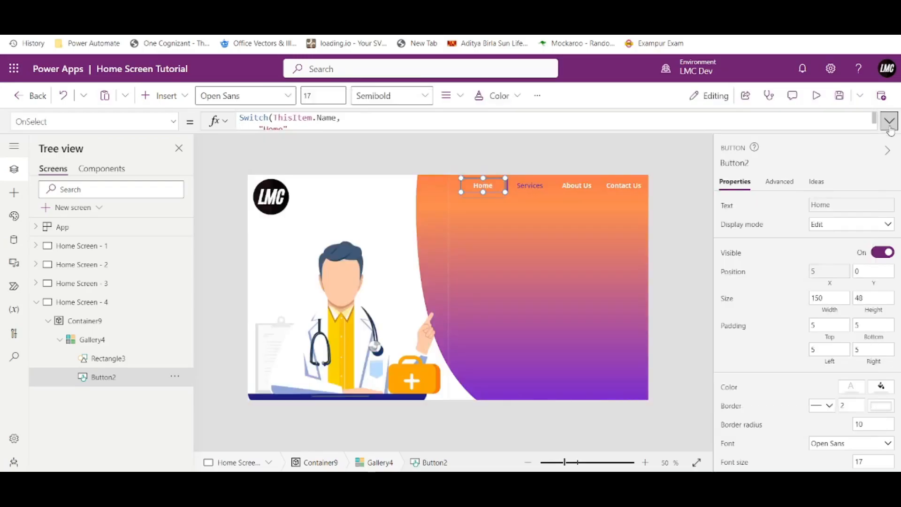
left_click(889, 124)
left_click(889, 124)
Preview the app to test the Contact Us and About Us navigation buttons, and return to Home Screen - 4
left_click(614, 189)
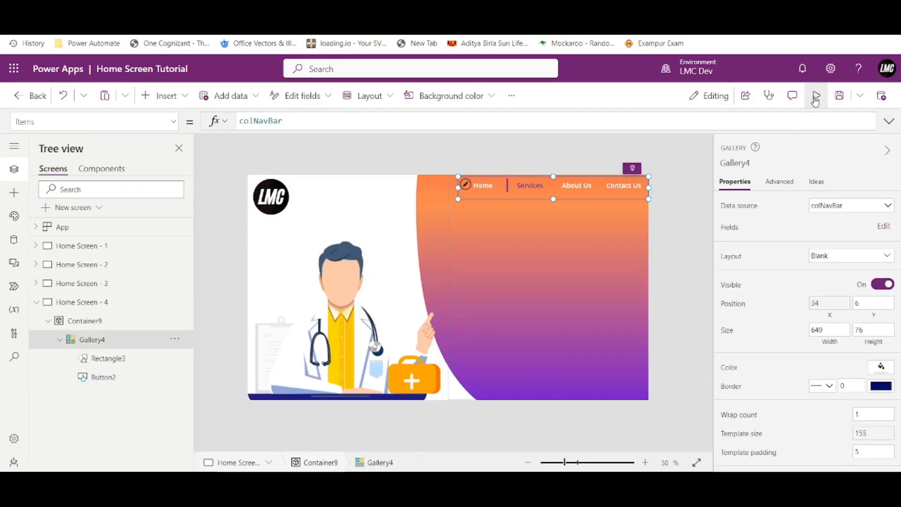
left_click(816, 96)
left_click(745, 113)
left_click(681, 104)
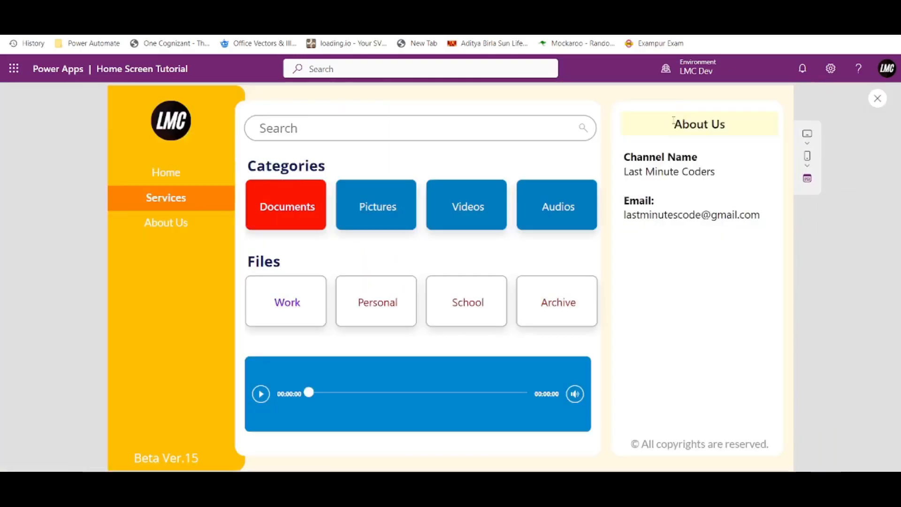
left_click(877, 98)
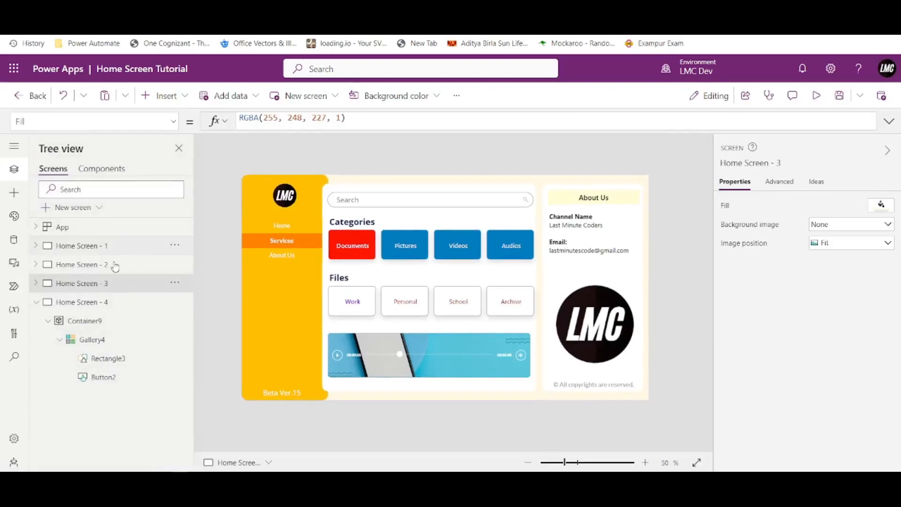
left_click(104, 302)
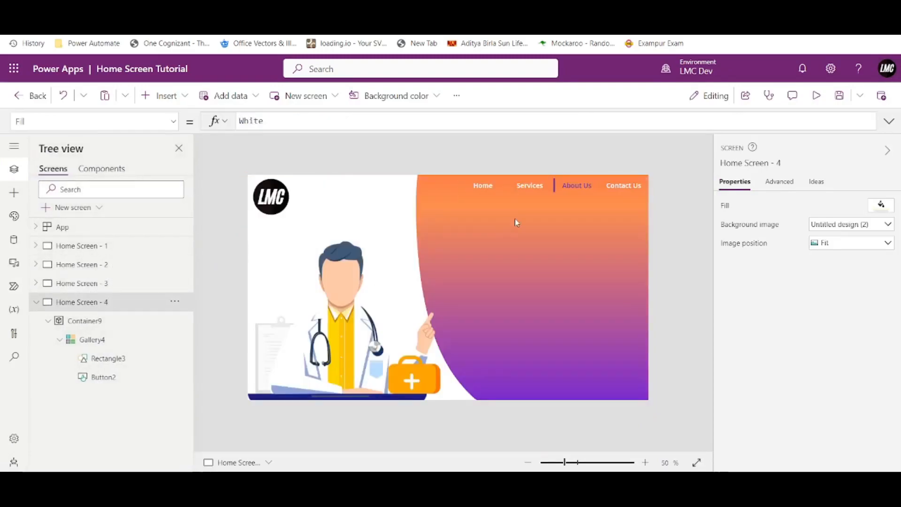
Reopen Button2's expanded OnSelect formula and examine the ThisItem.Name value that the Switch function compares
left_click(619, 196)
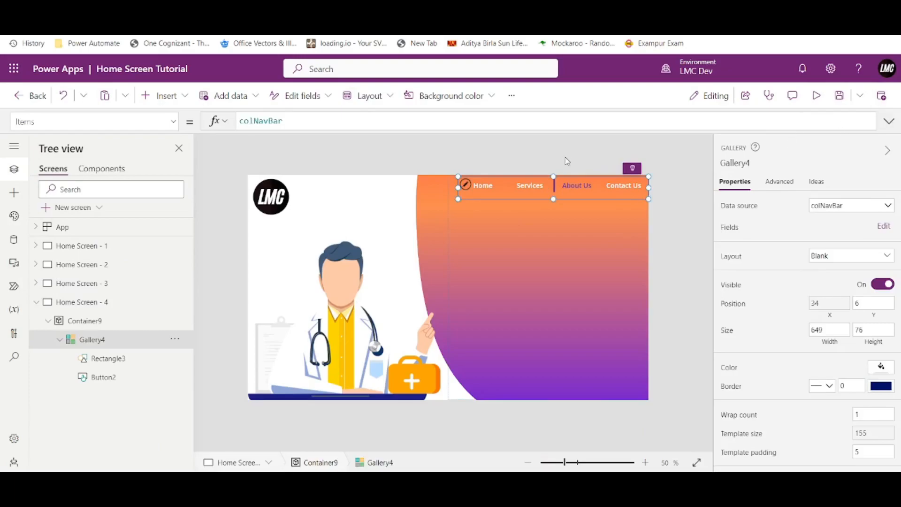
left_click(482, 186)
left_click(888, 121)
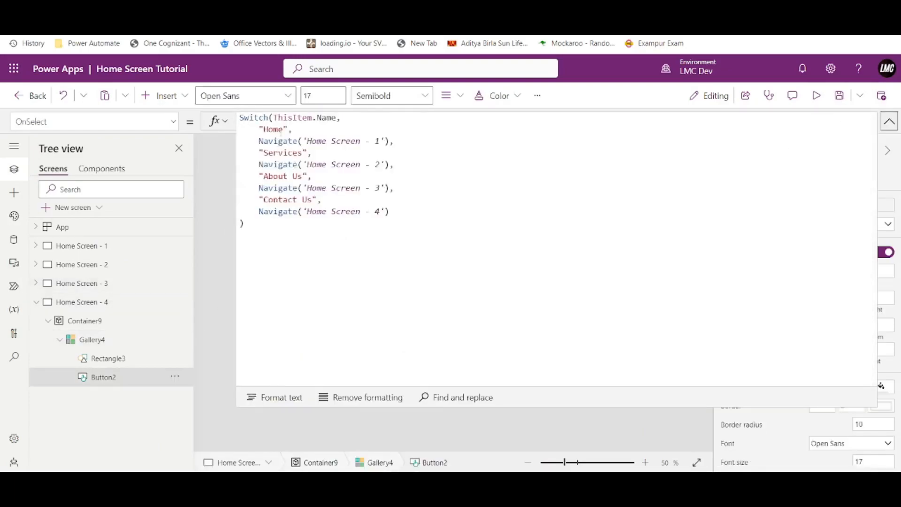
left_click_drag(274, 116, 339, 118)
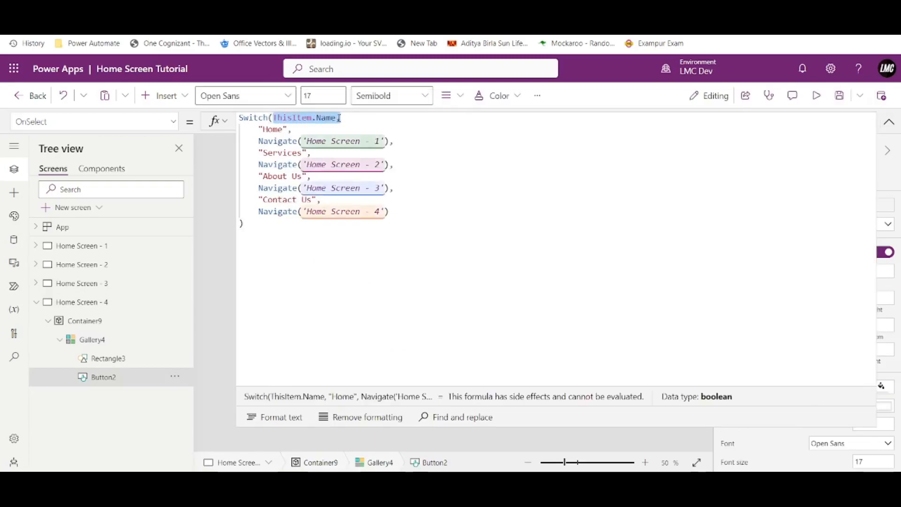
left_click(347, 119)
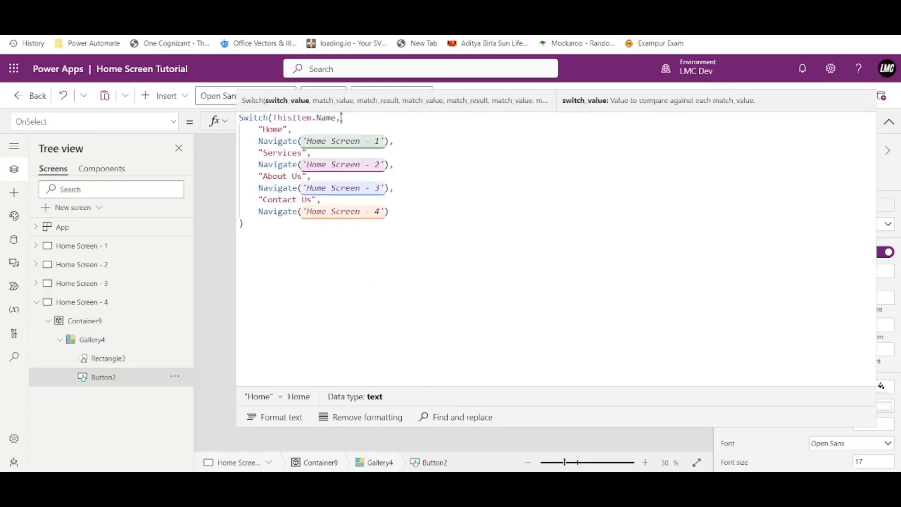
left_click_drag(336, 117, 274, 117)
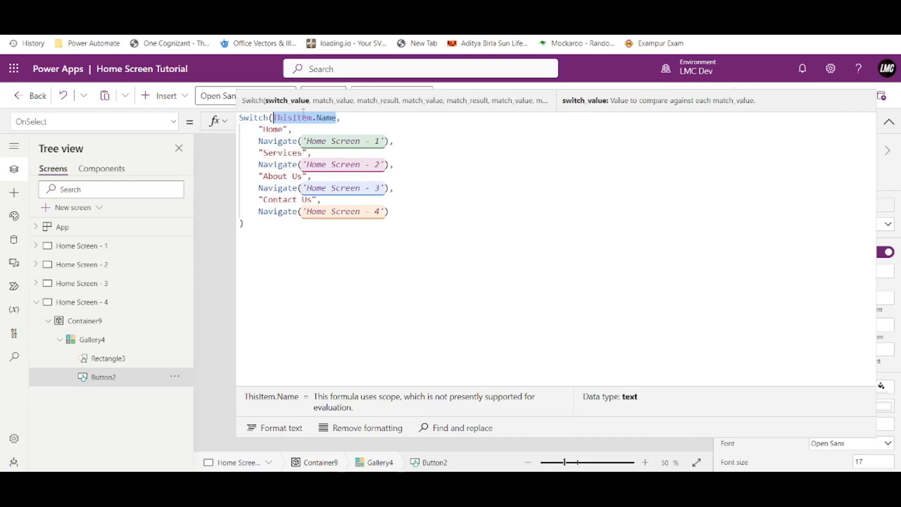
Examine the Switch formula's "Home" and "Services" cases, their Navigate results, and the ThisItem.Name value being compared
left_click(284, 130)
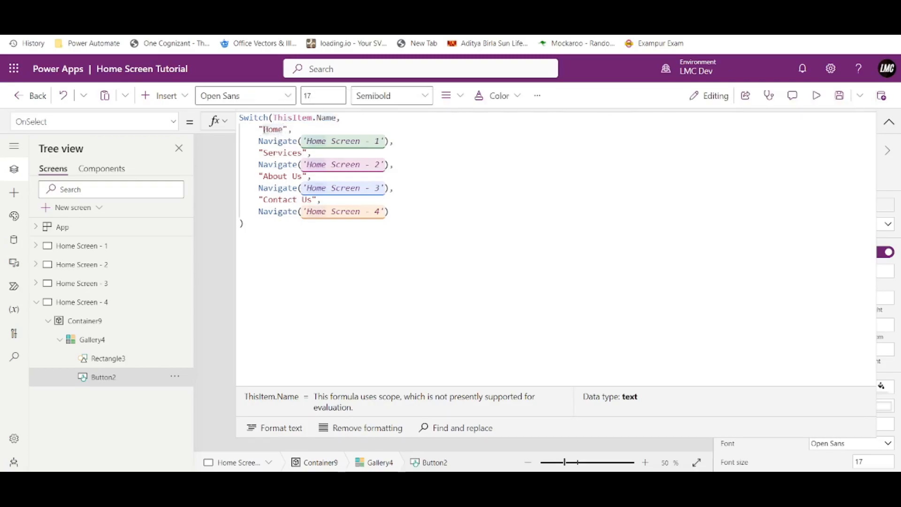
left_click(397, 132)
left_click_drag(396, 131, 396, 142)
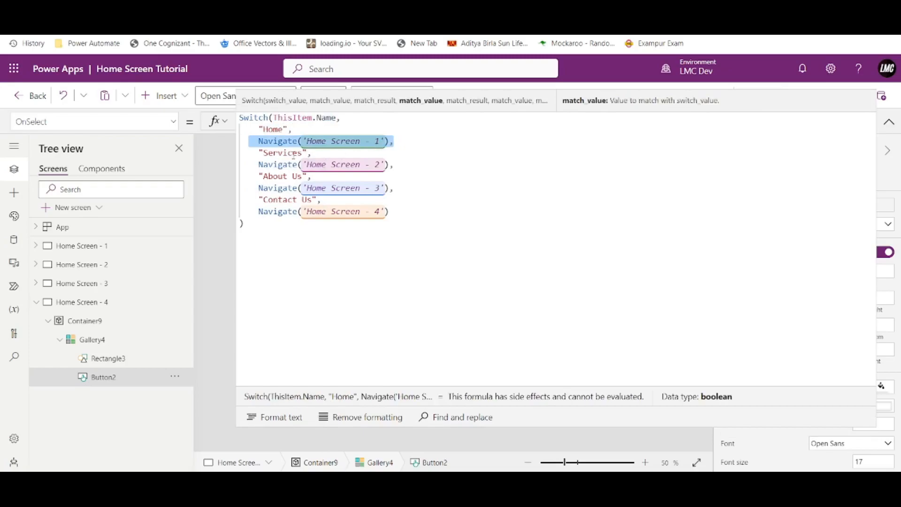
left_click_drag(256, 154, 395, 164)
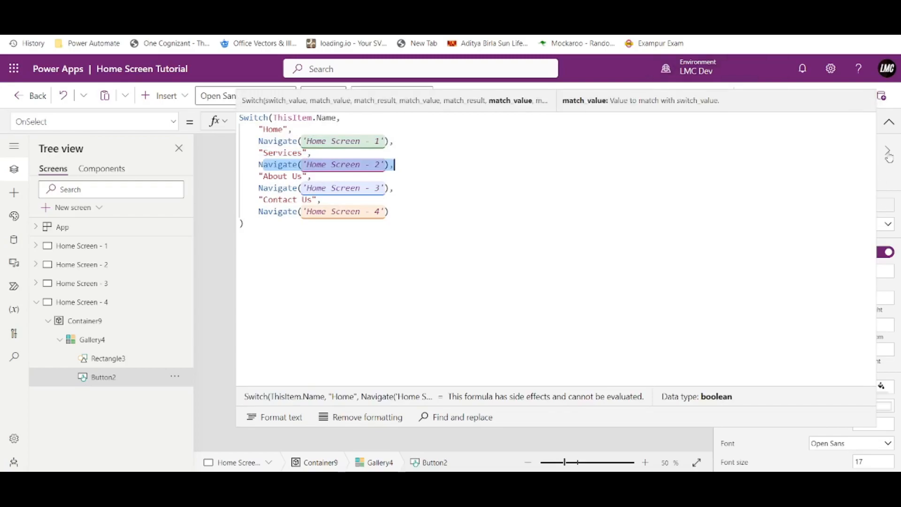
left_click(273, 118)
left_click(339, 118)
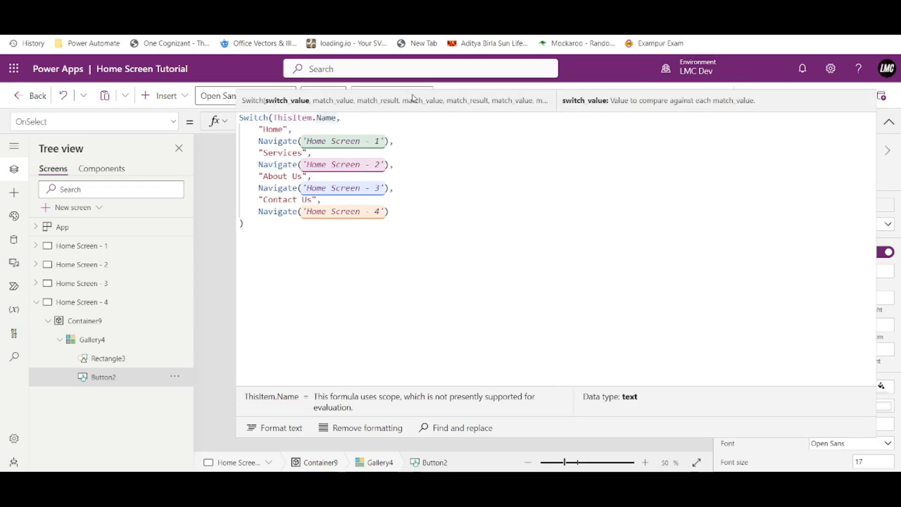
left_click(410, 211)
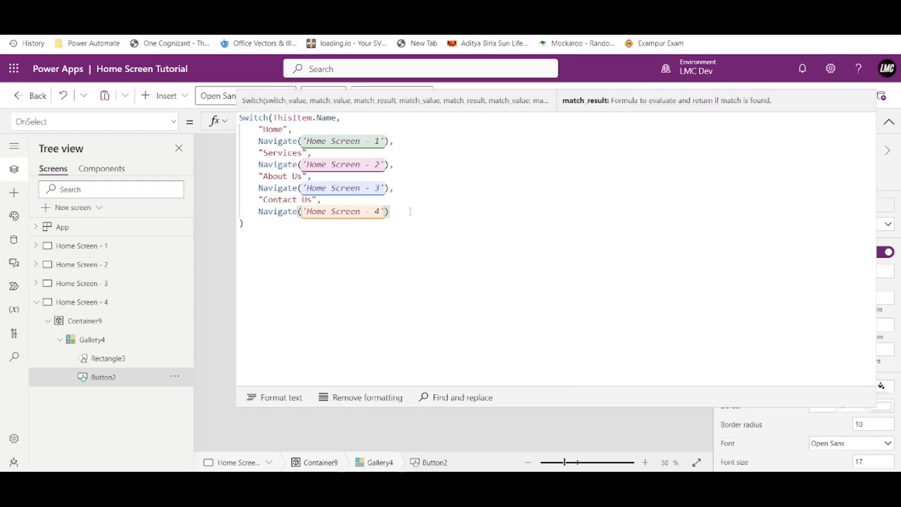
type(",")
key("shift+Return")
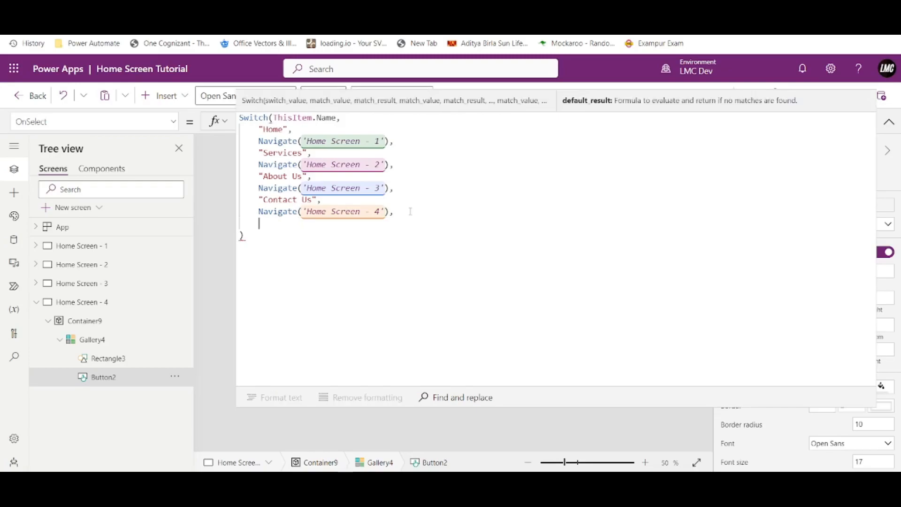
key("BackSpace")
key("BackSpace")
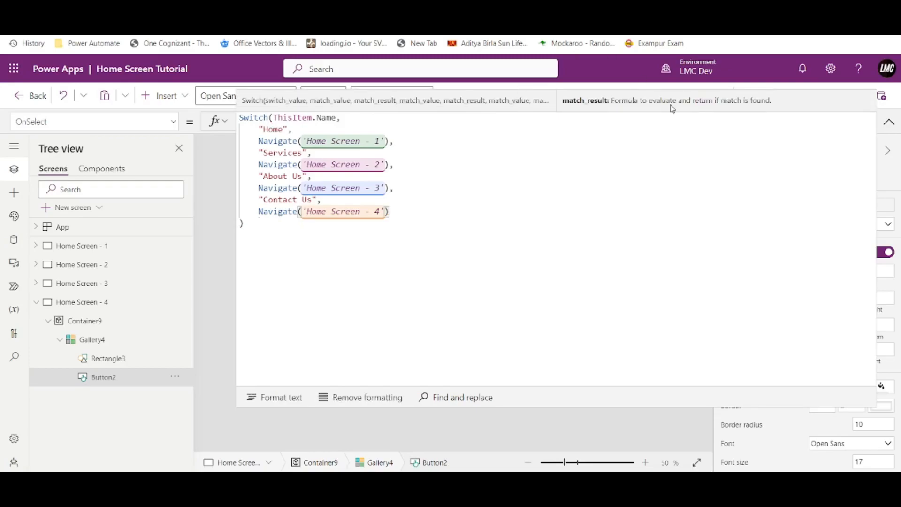
Collapse the formula editor, preview the app to test the Home navigation button, and close the preview
left_click(888, 122)
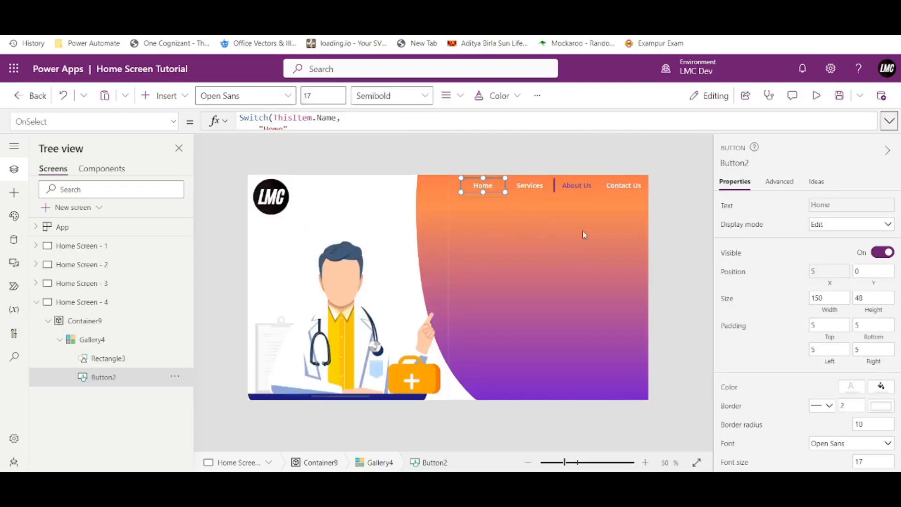
left_click(816, 95)
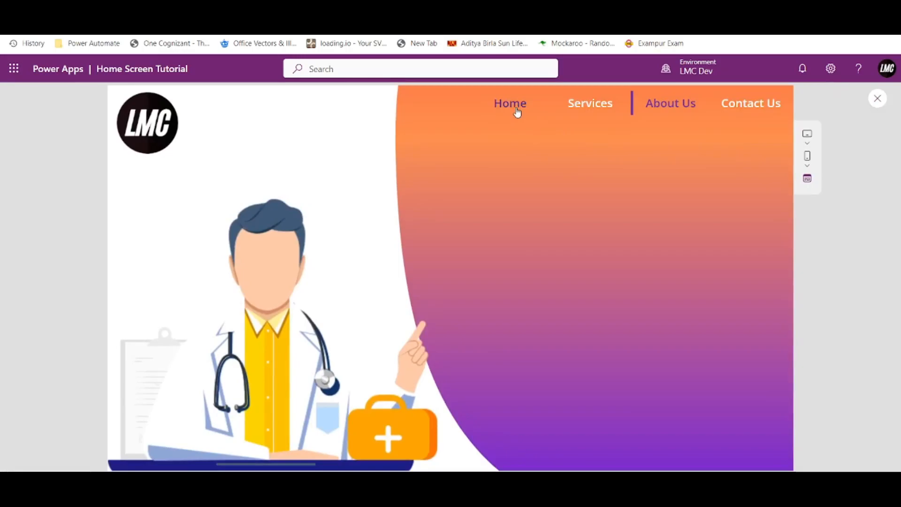
left_click(517, 111)
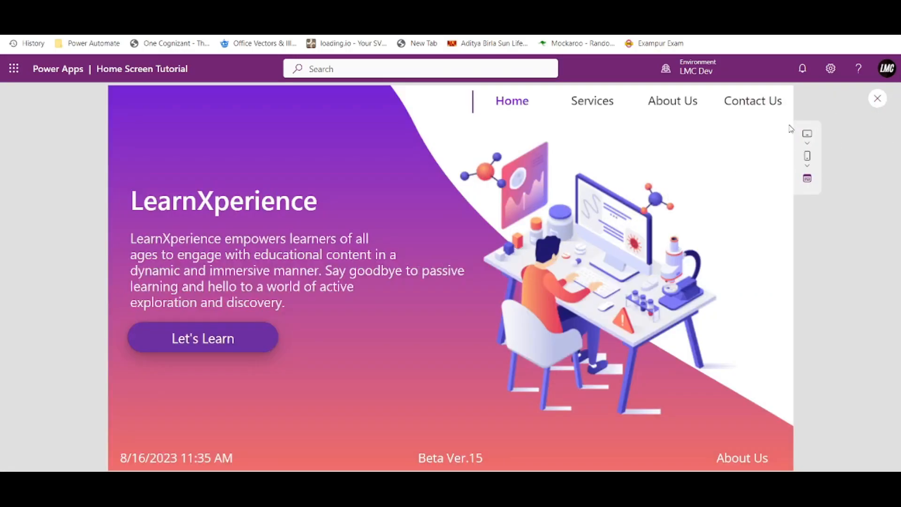
left_click(876, 98)
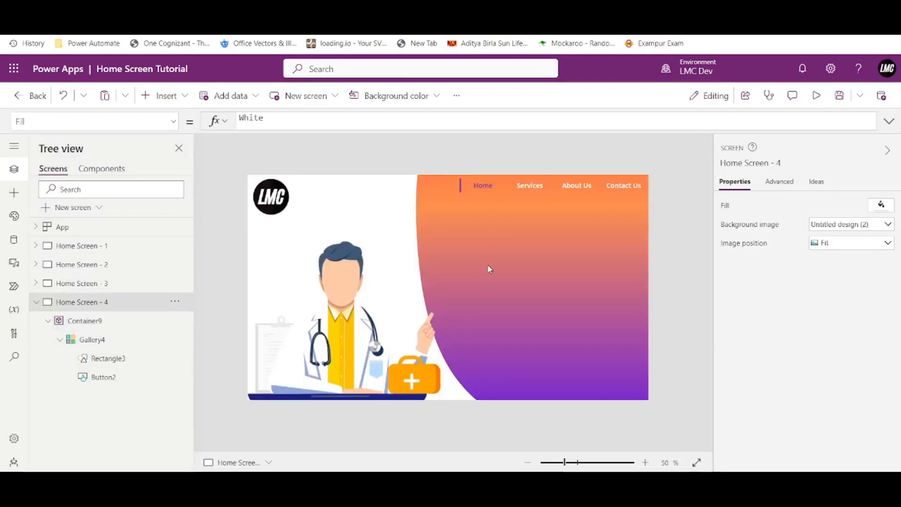
Copy the LearnXperience title and description labels from Home Screen - 1 into Container9 on Home Screen - 4
left_click(119, 248)
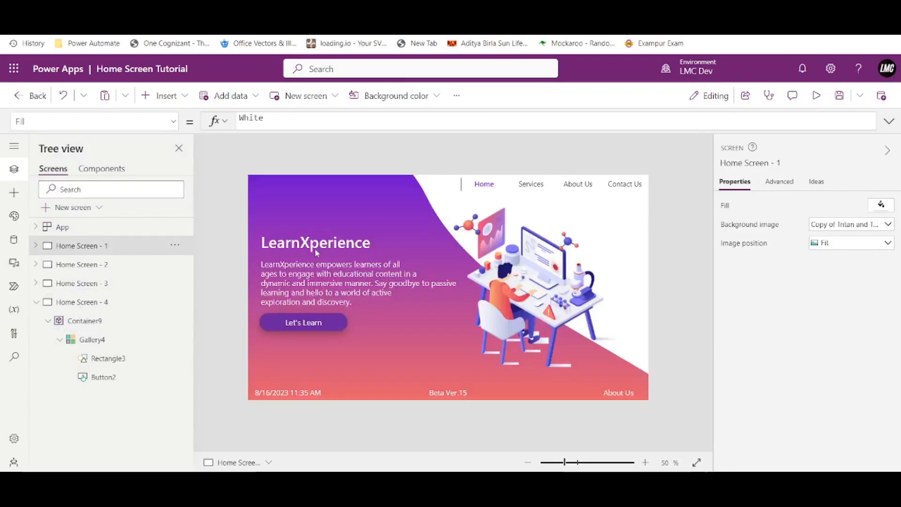
left_click(287, 269)
left_click(303, 246, "shift")
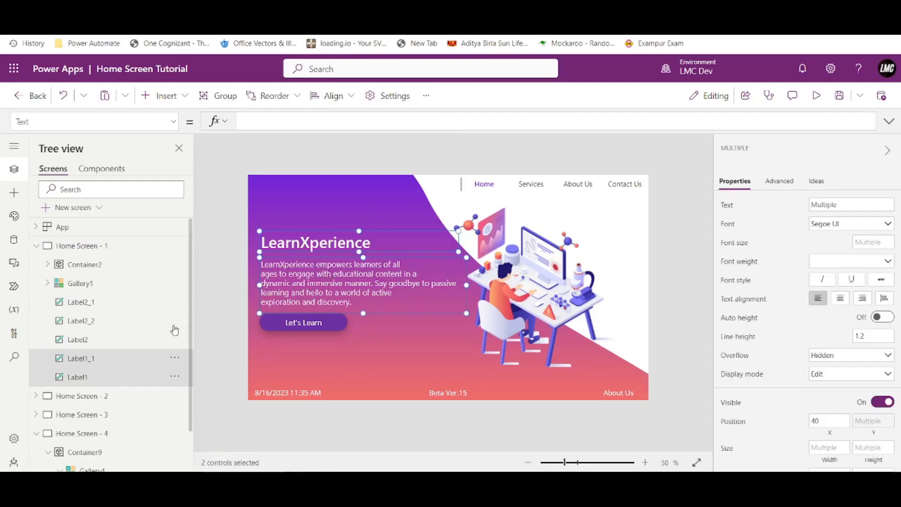
scroll(67, 377, "down", 1)
left_click(59, 384)
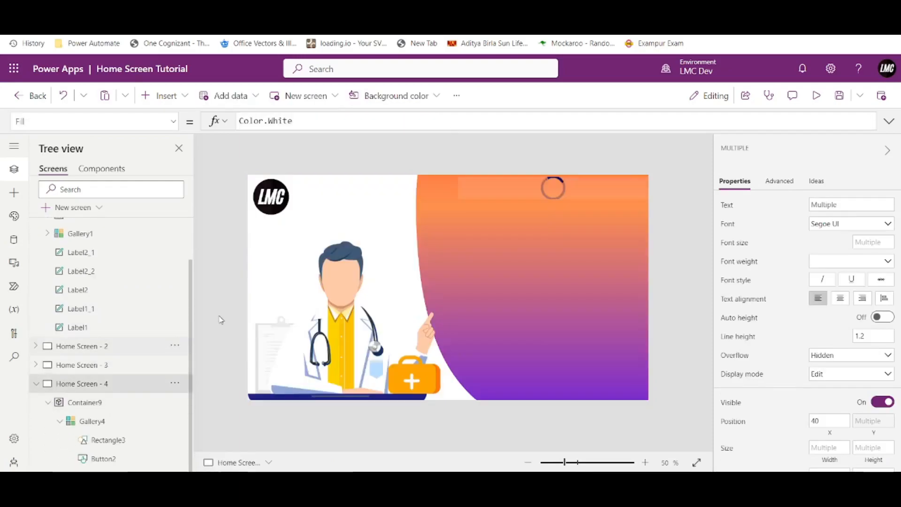
left_click(512, 276)
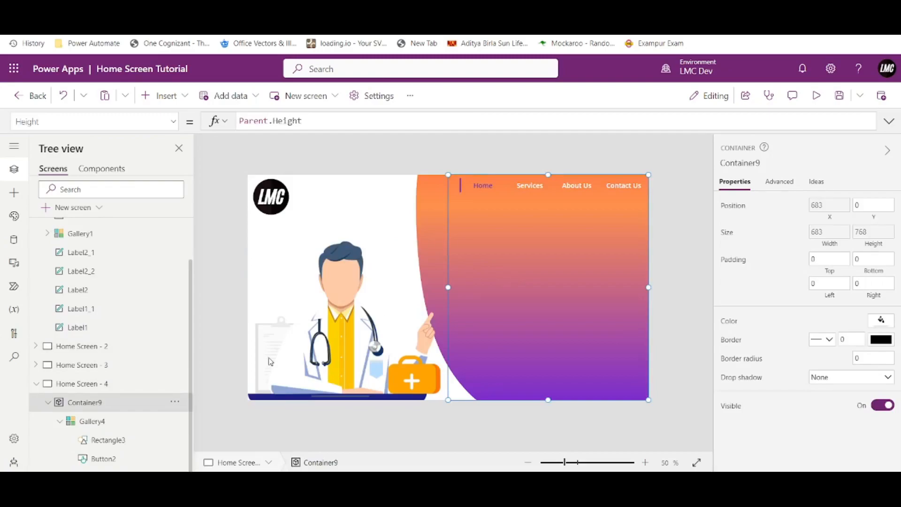
key("ctrl+v")
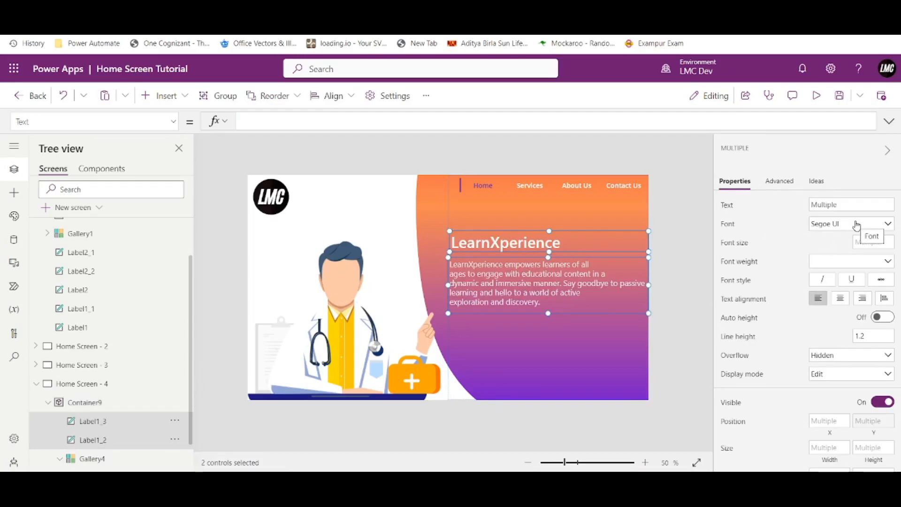
Move the pasted LearnXperience title label up to a Y position of about 164 in Container9
left_click(655, 276)
left_click(566, 245)
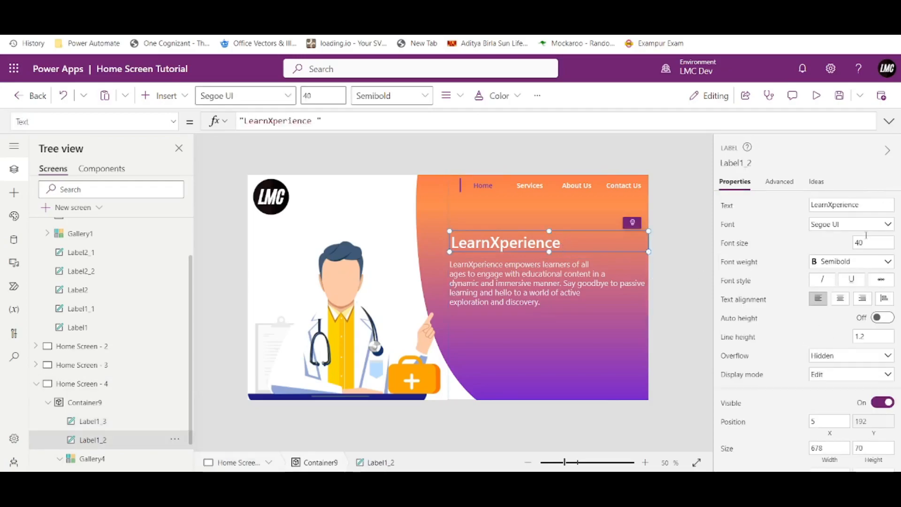
left_click(587, 283)
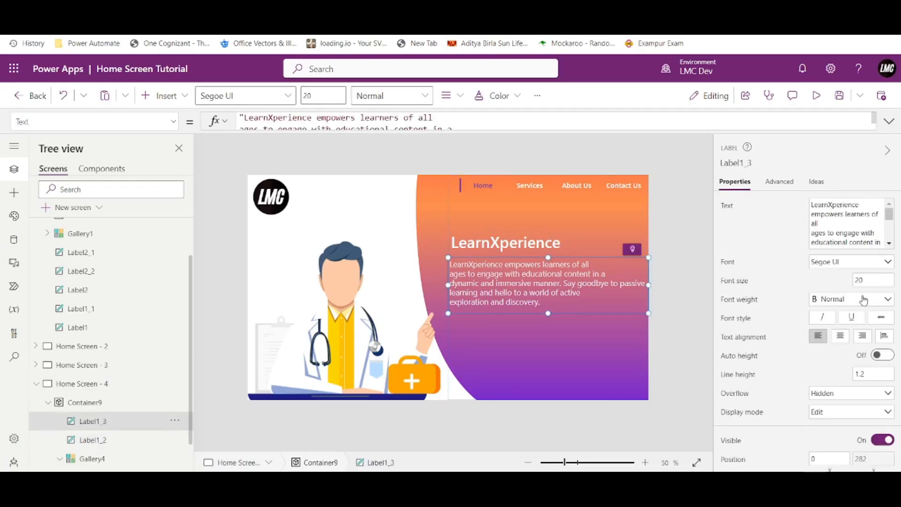
left_click(665, 266)
left_click(524, 243)
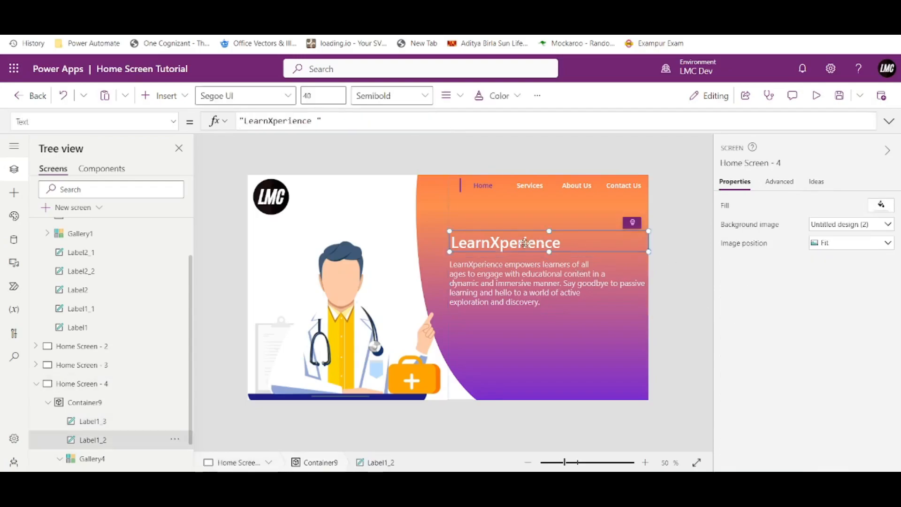
mouse_move(525, 243)
left_mouse_down()
mouse_move(534, 242)
mouse_move(532, 232)
left_mouse_up()
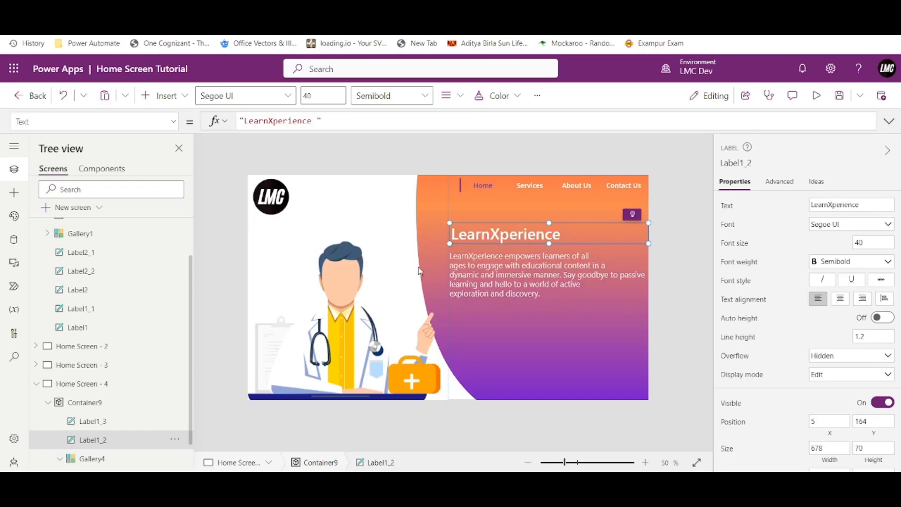
Right-align the LearnXperience title, try right alignment on the description label, and set the description back to left alignment
left_click(861, 300)
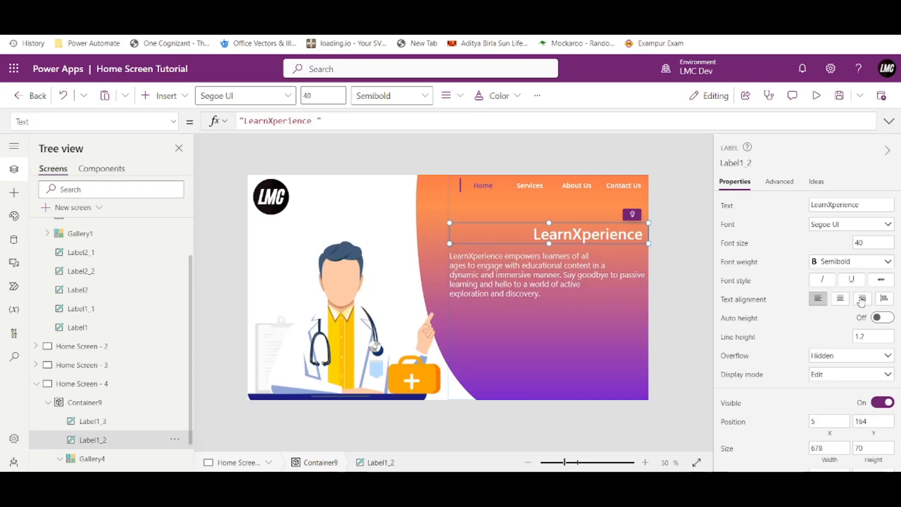
left_click(554, 288)
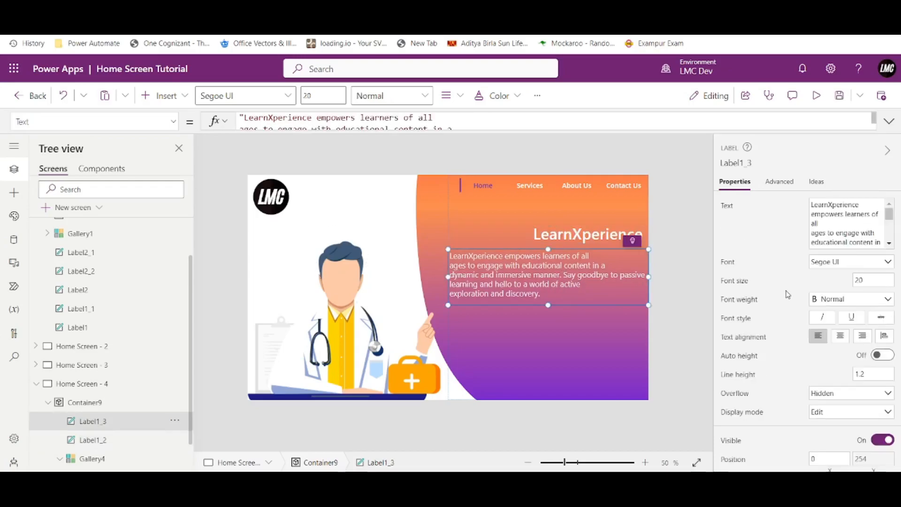
left_click(860, 337)
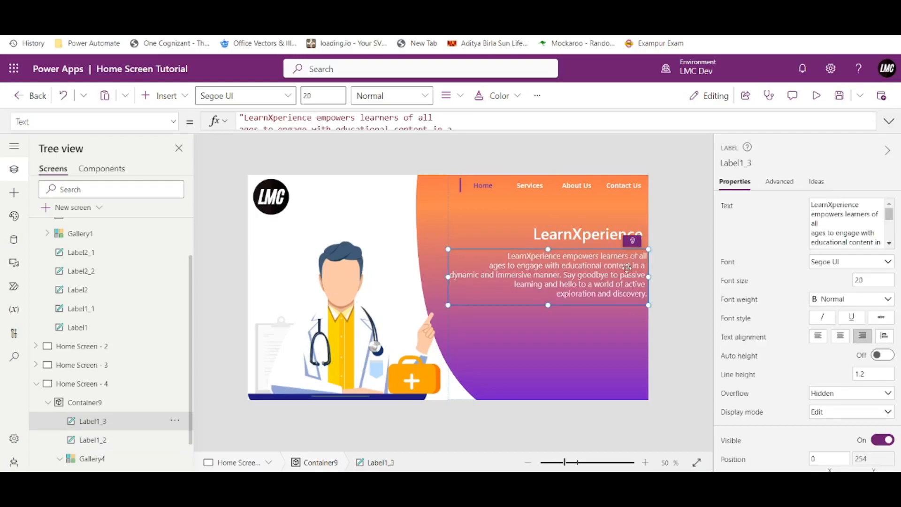
left_click(816, 338)
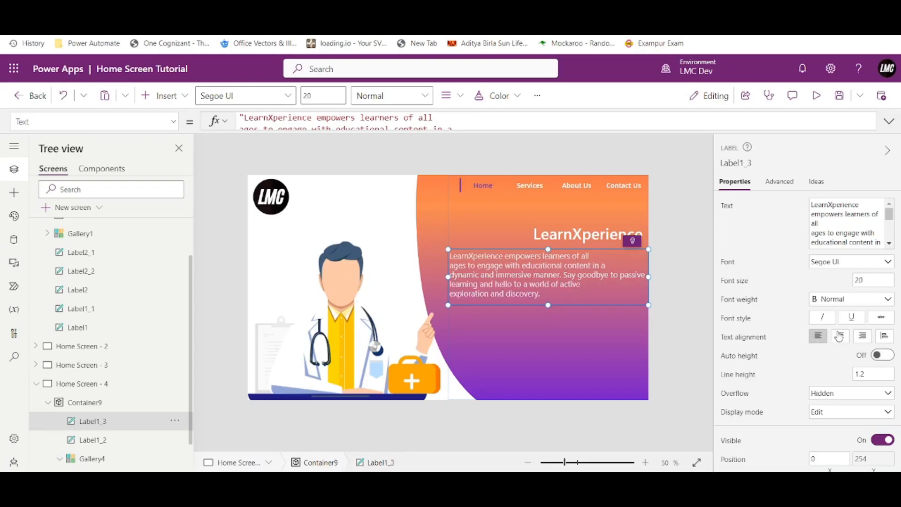
left_click(584, 235)
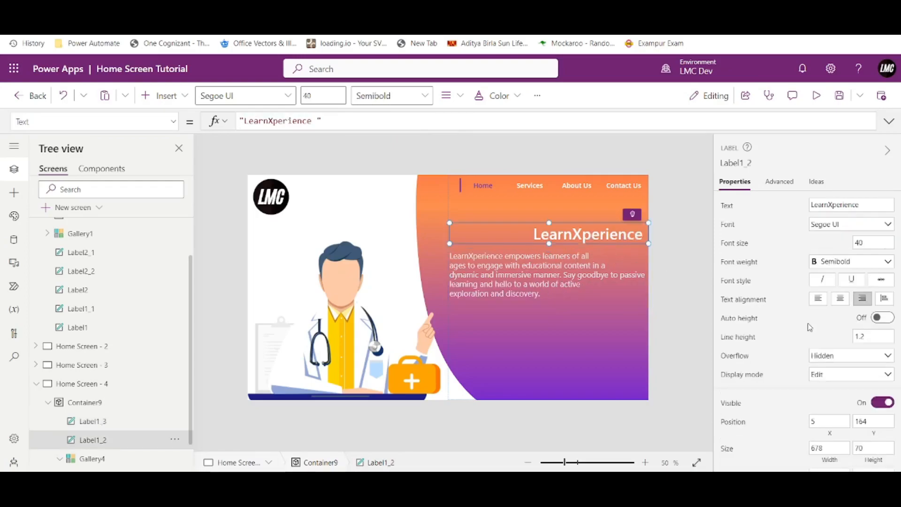